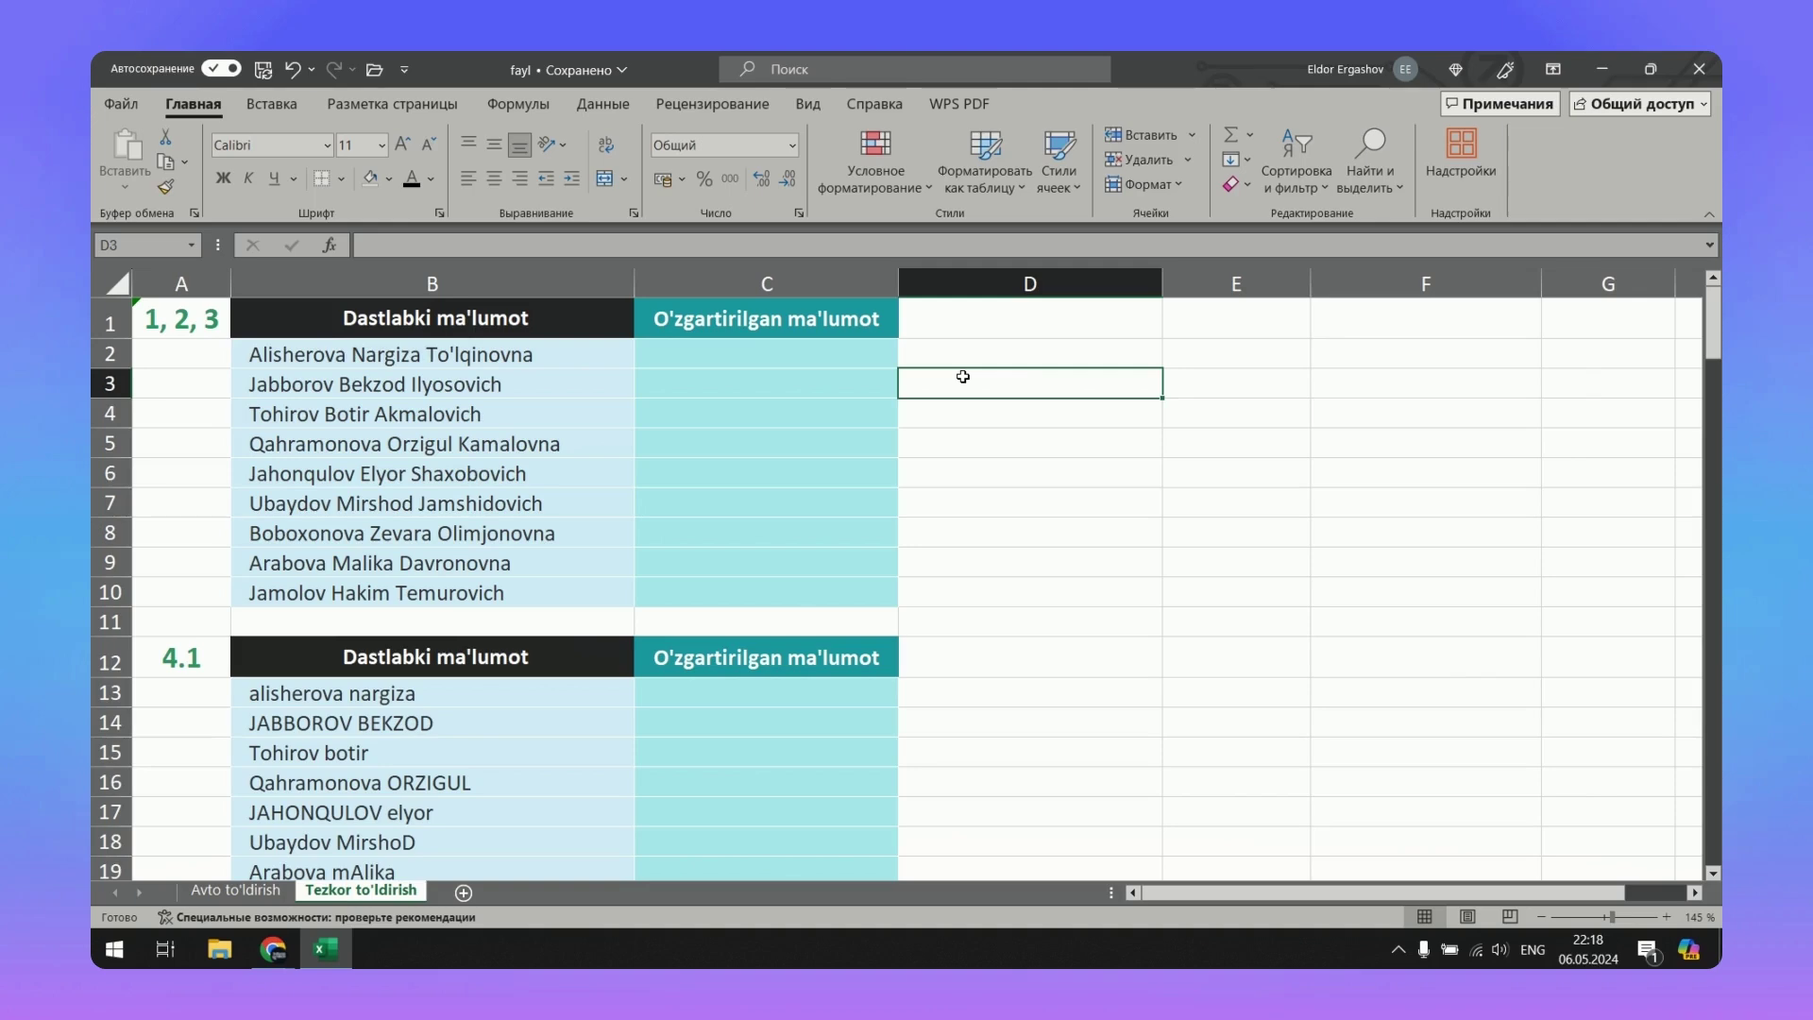
Try Flash Fill with Ctrl+E, then erase the stray note and select the first full name.
type("CTRL")
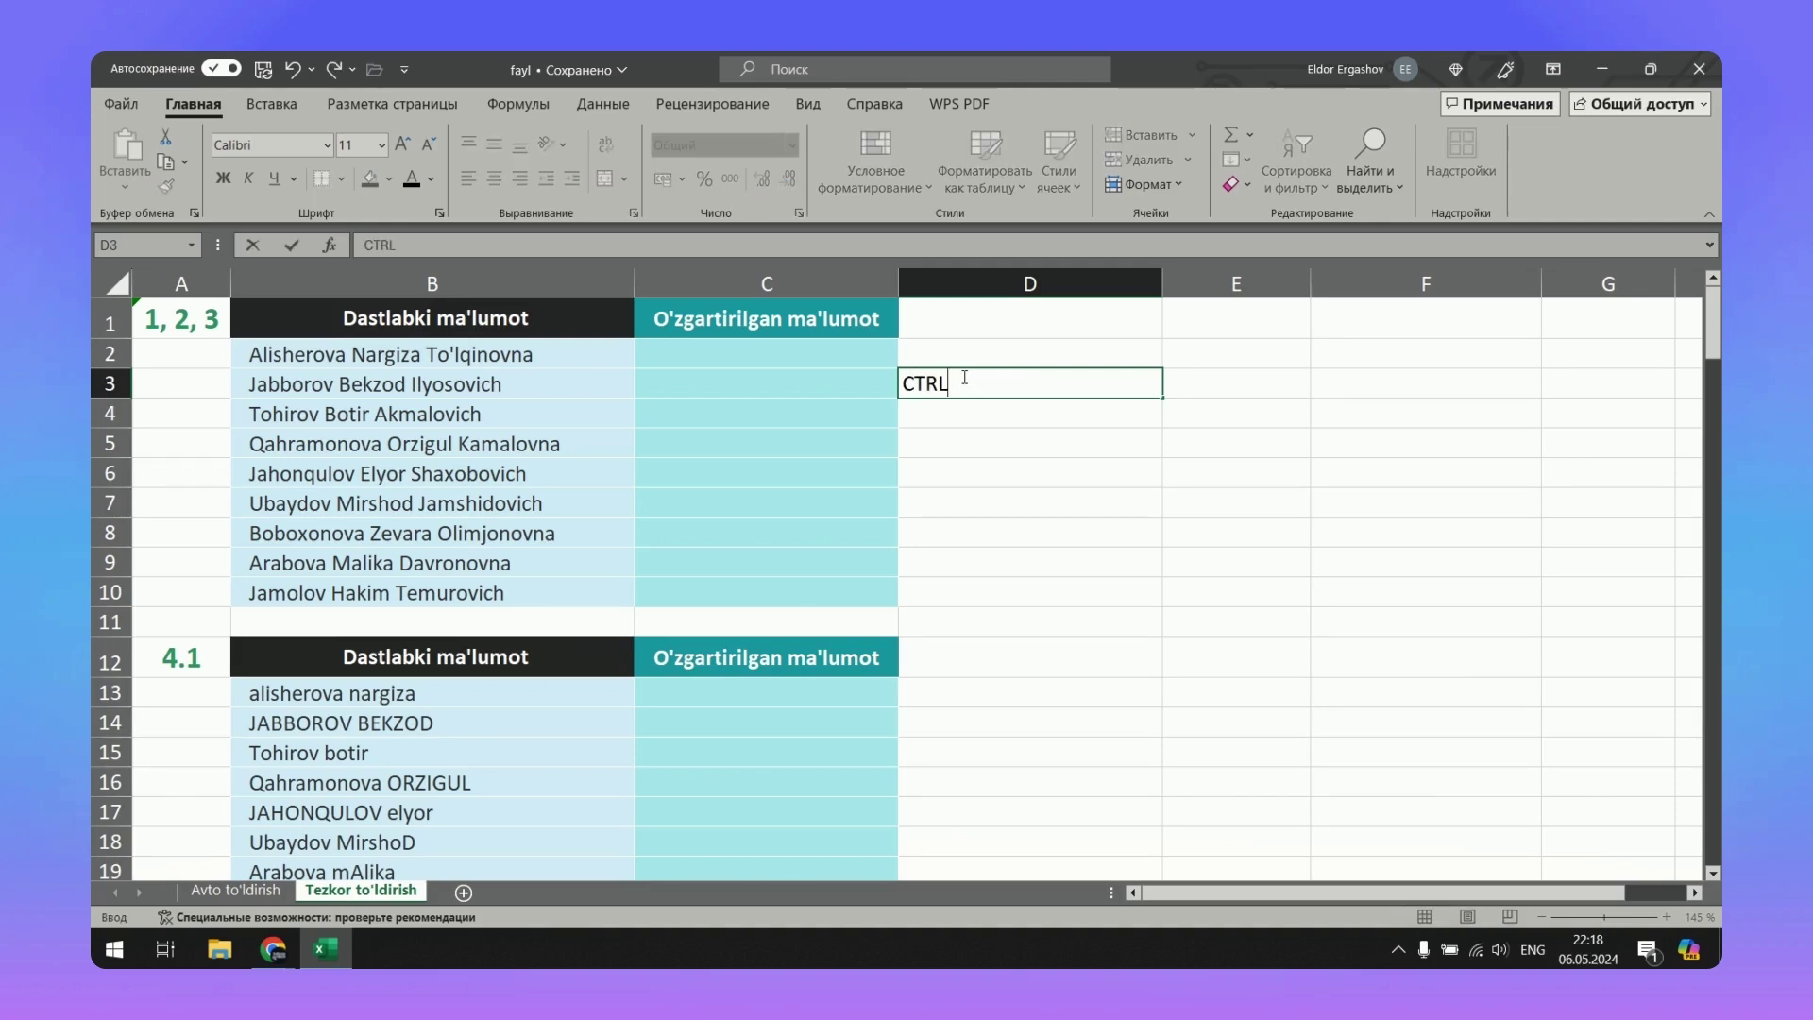
type("+E")
key("F2")
key("shift+Home")
key("BackSpace")
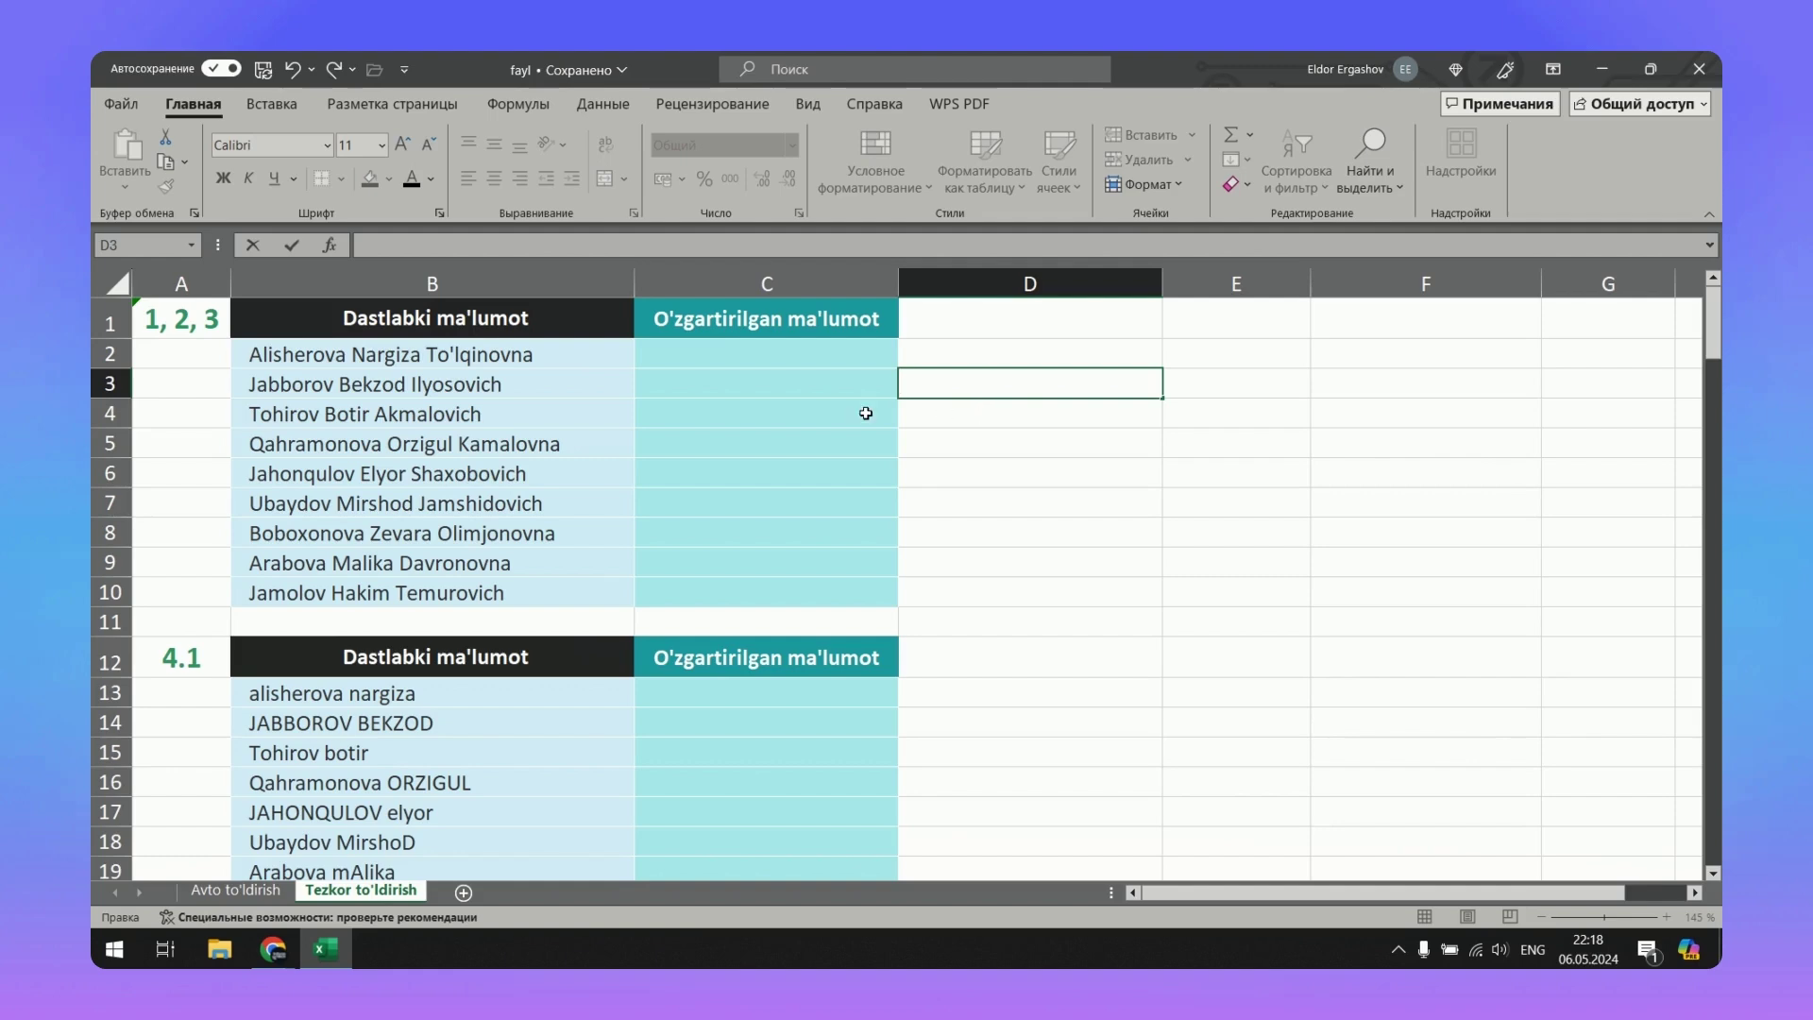
left_click(513, 355)
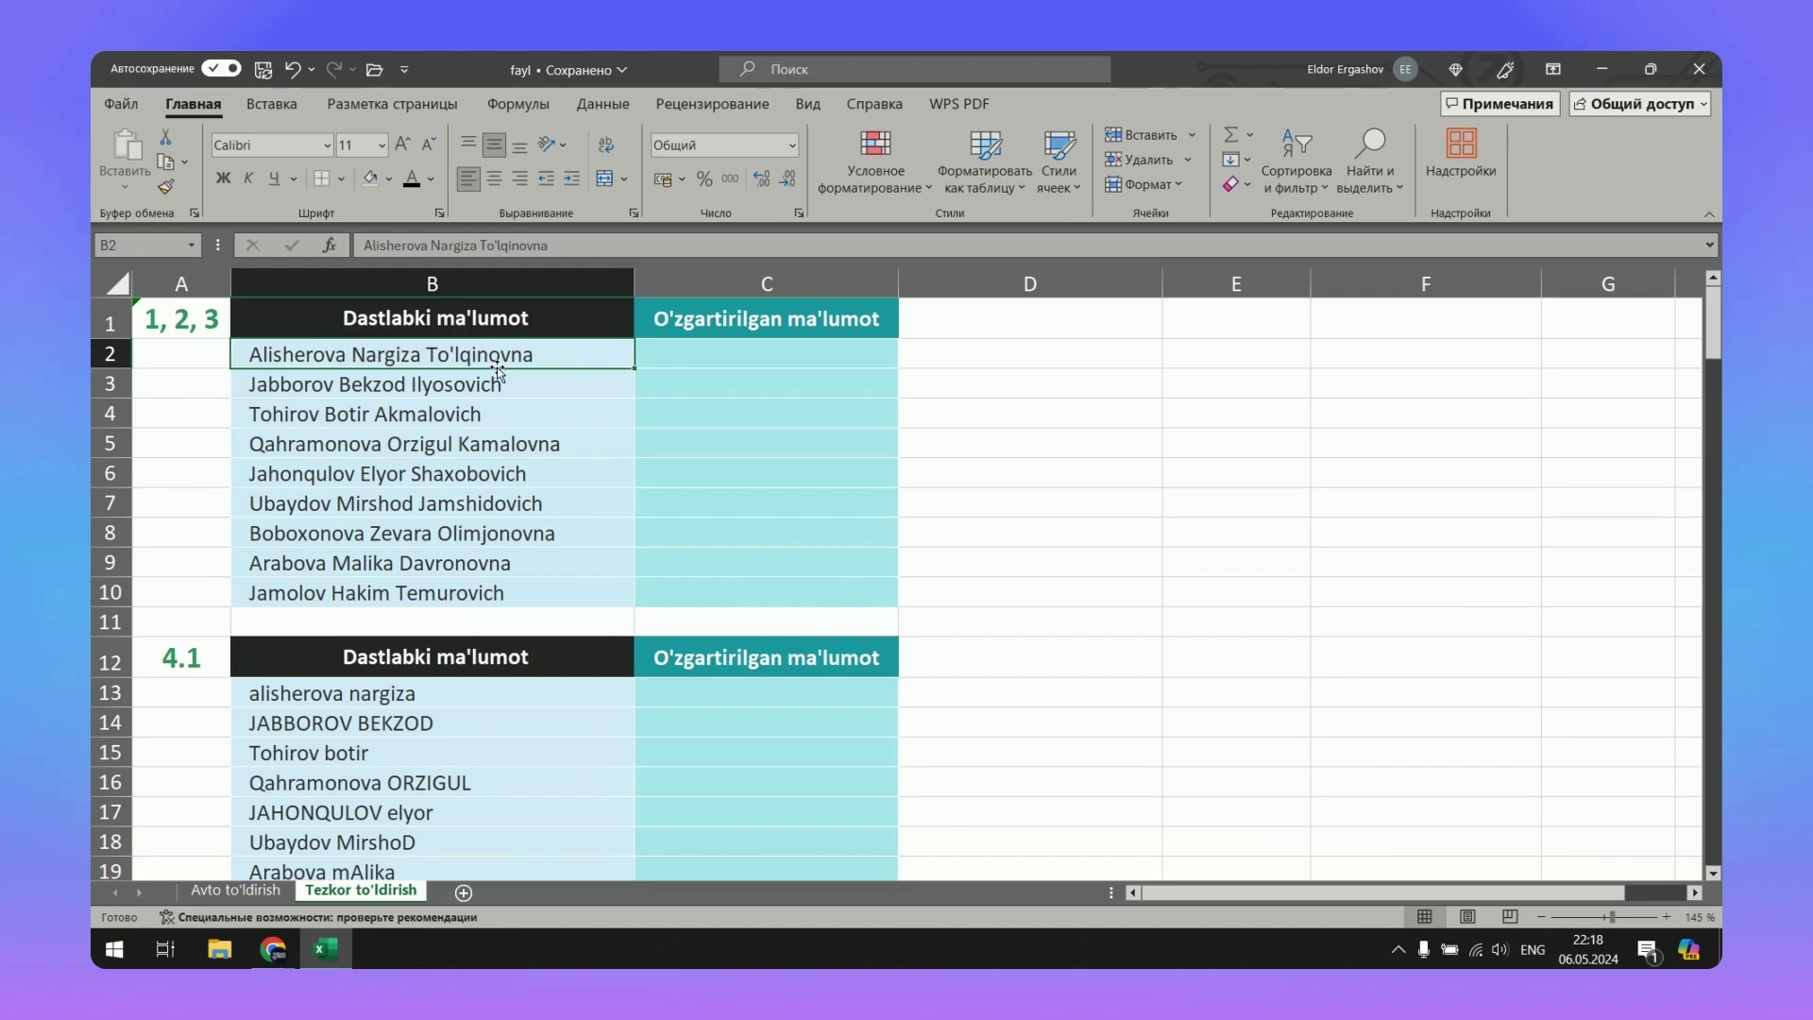
Enter two trial first names in C2:C3, then delete them again.
left_click(670, 356)
type("Nar")
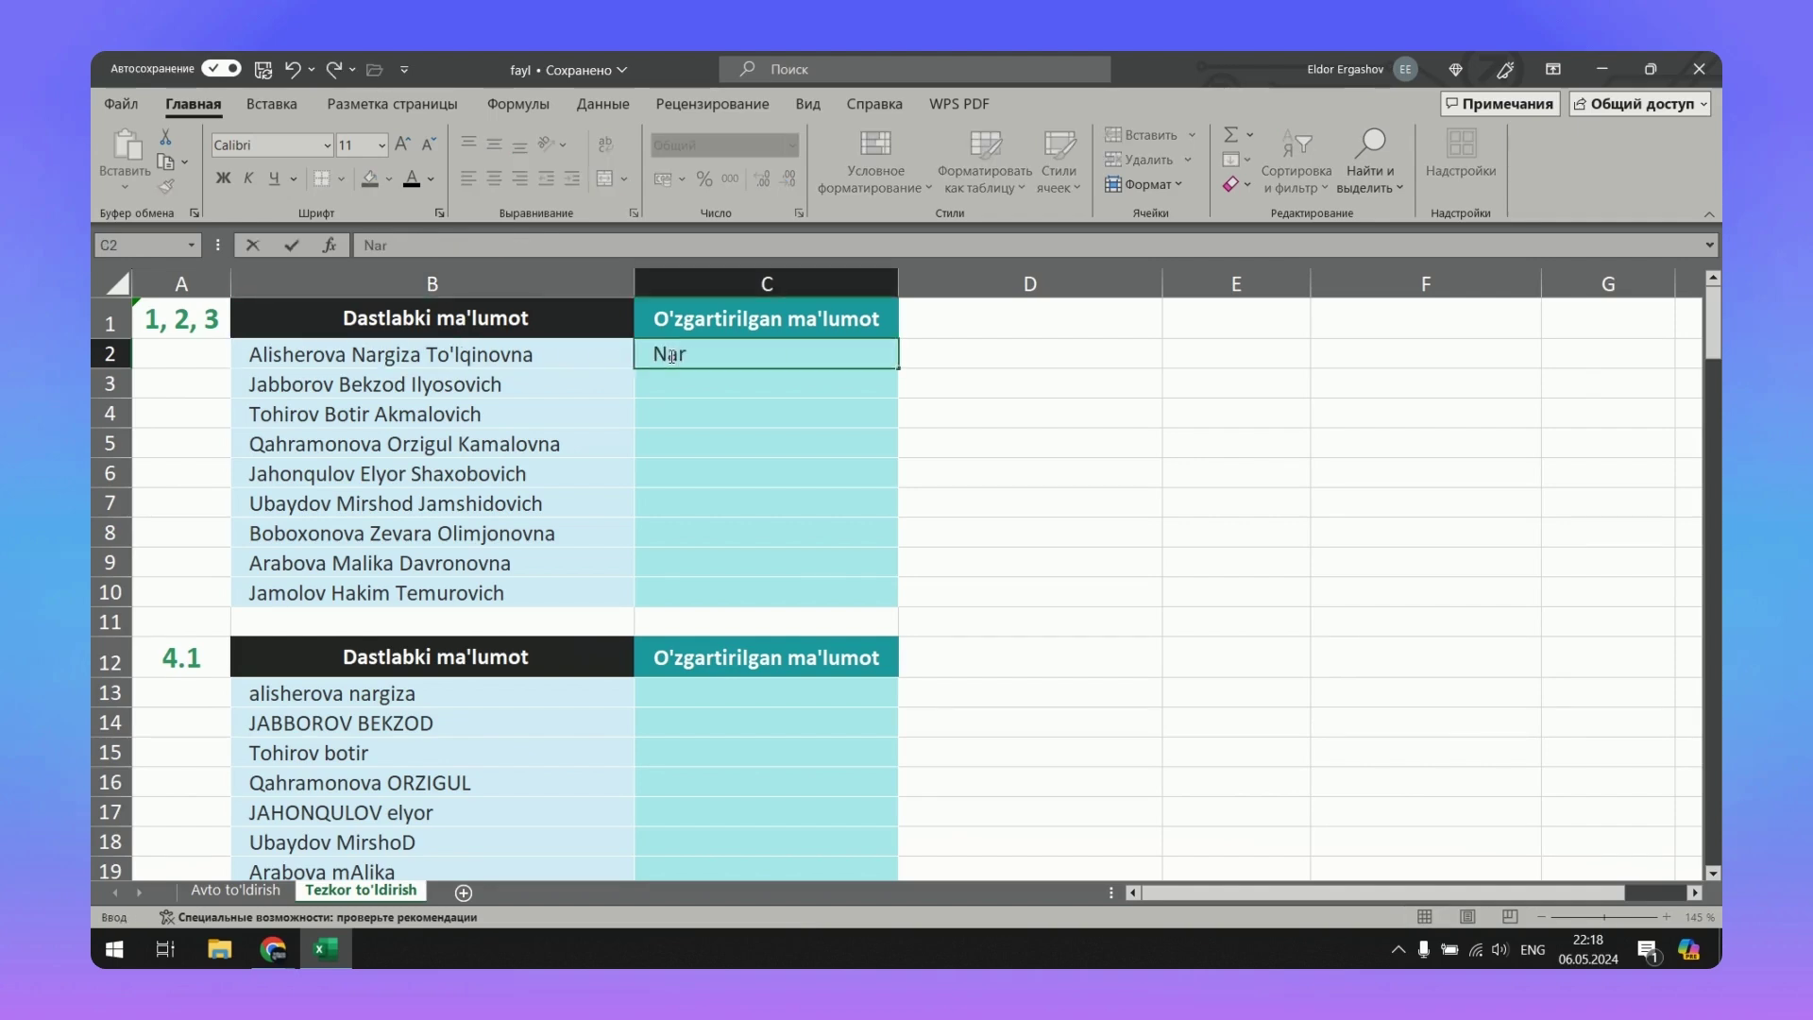
type("giza")
key("Return")
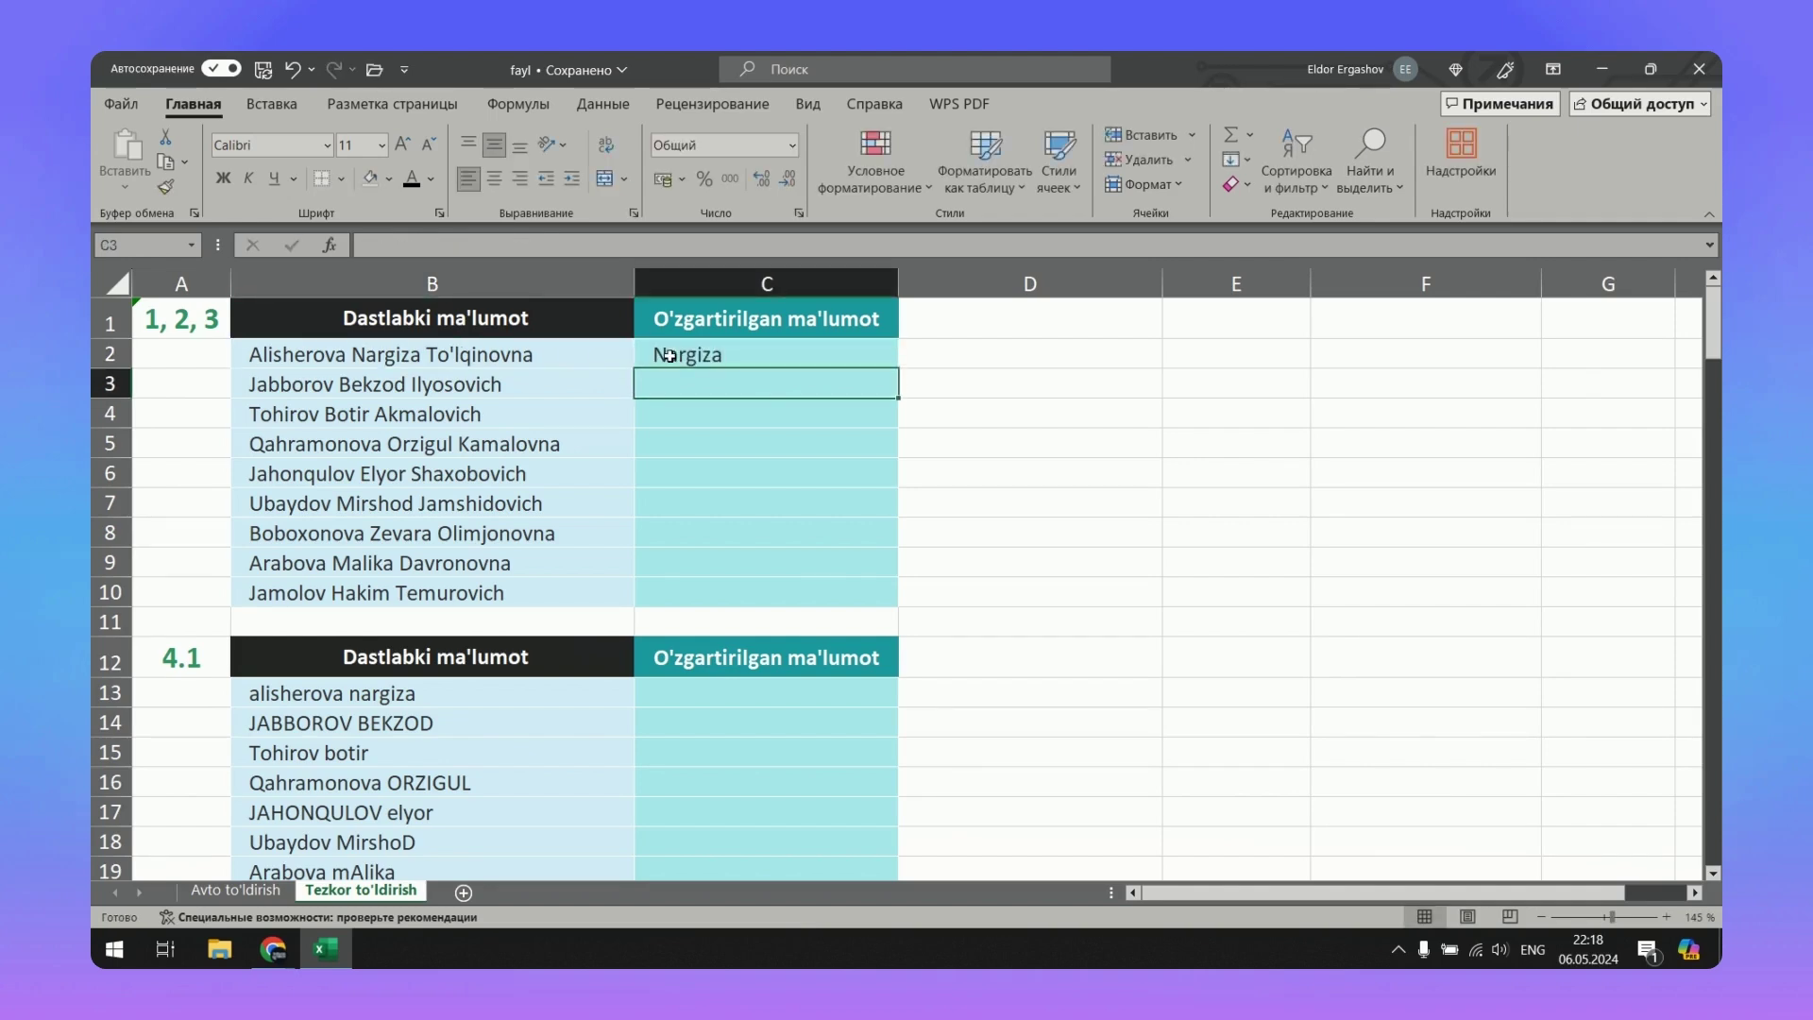
type("Bekzod")
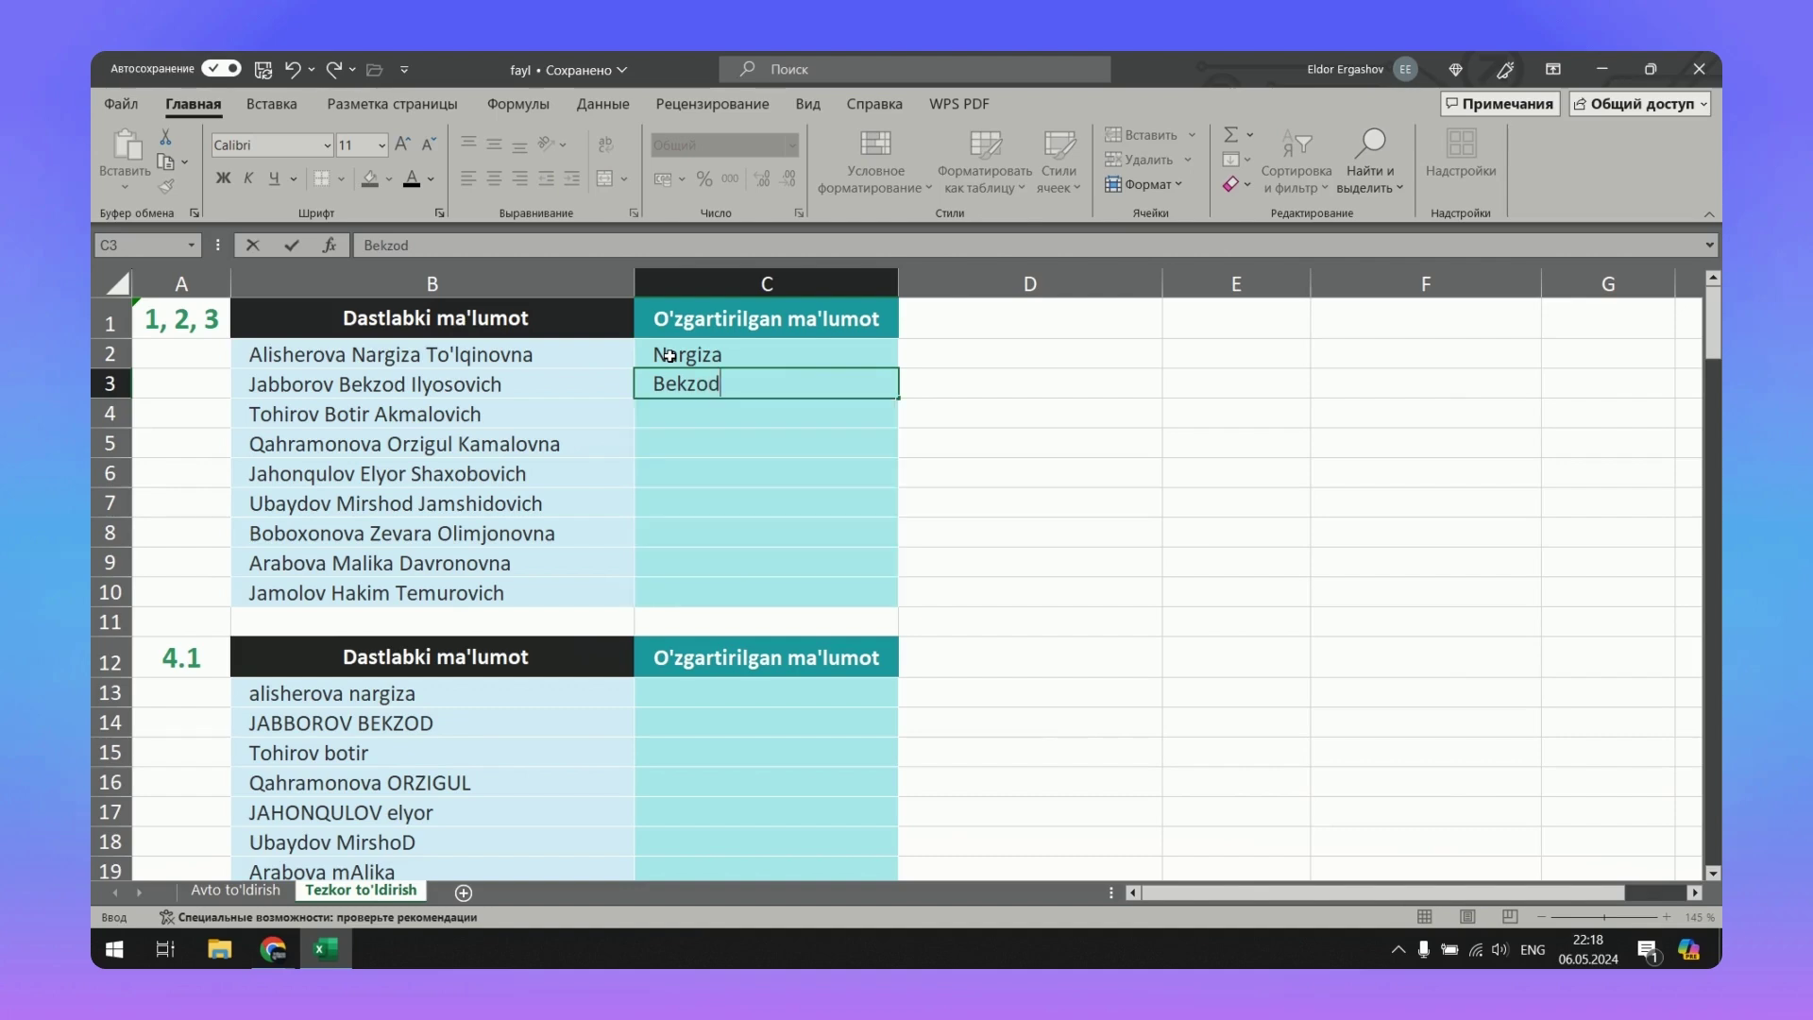
left_click(1045, 388)
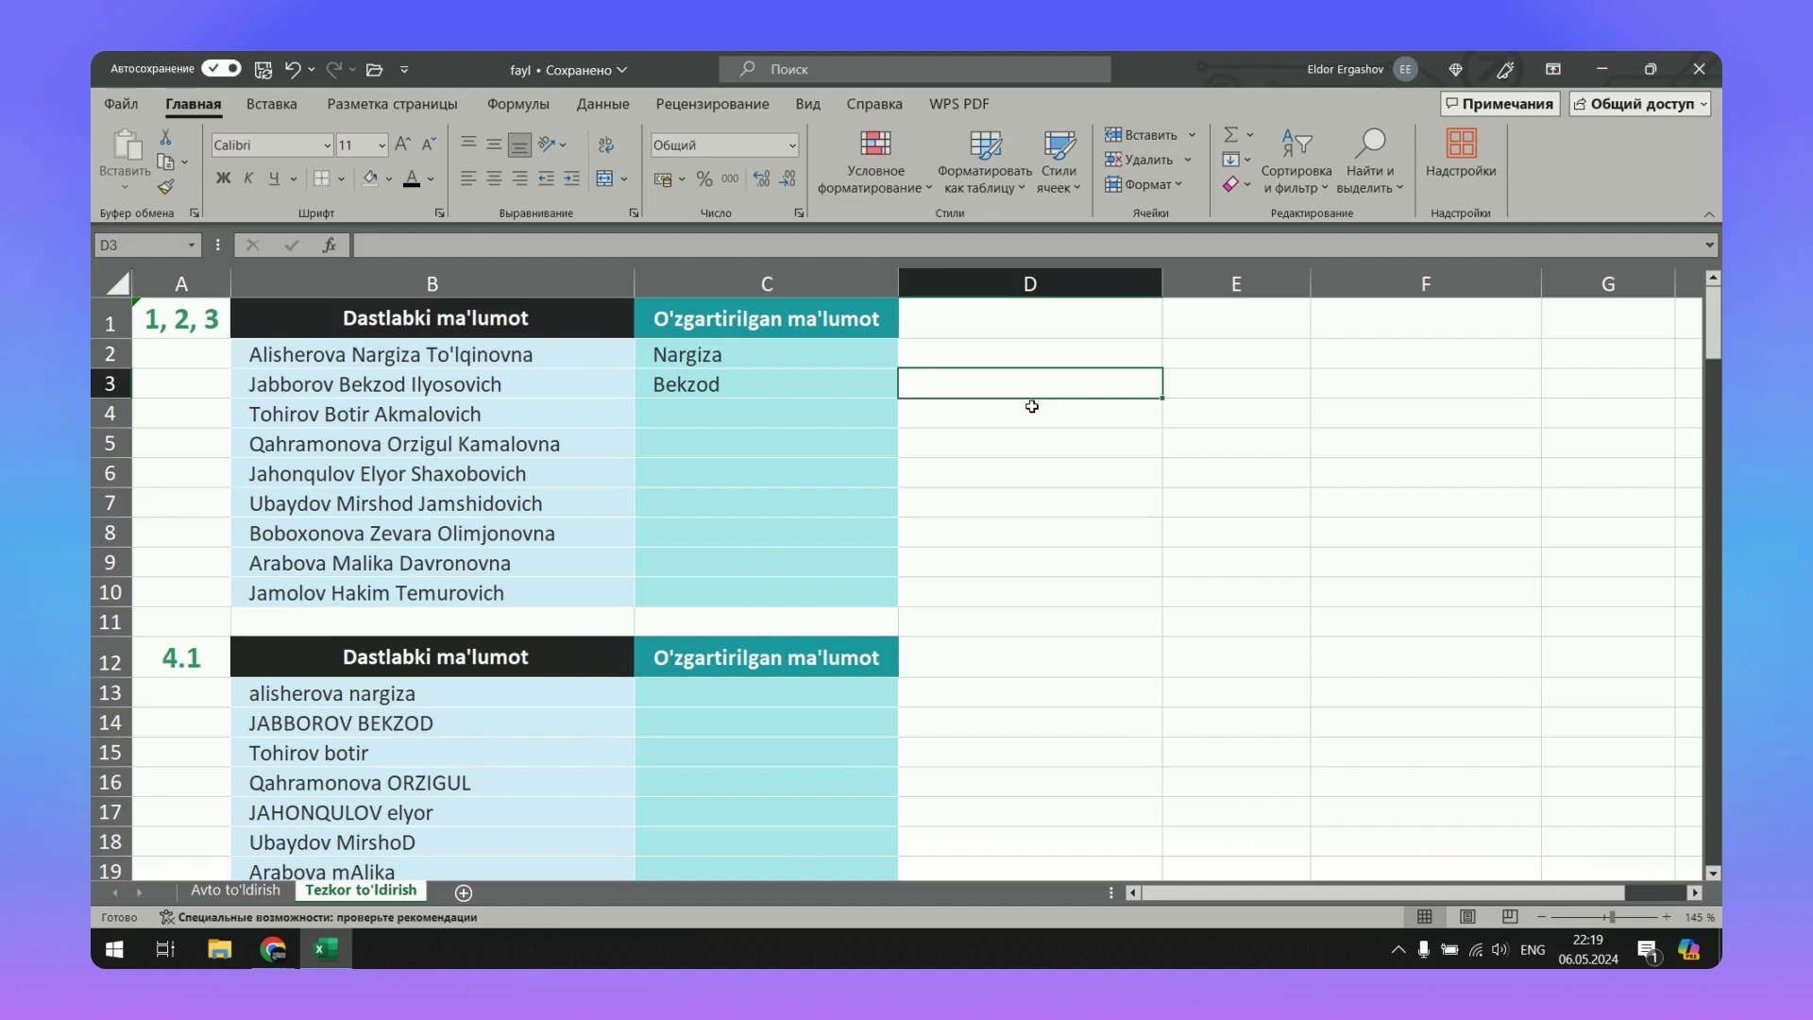
left_click_drag(766, 351, 767, 383)
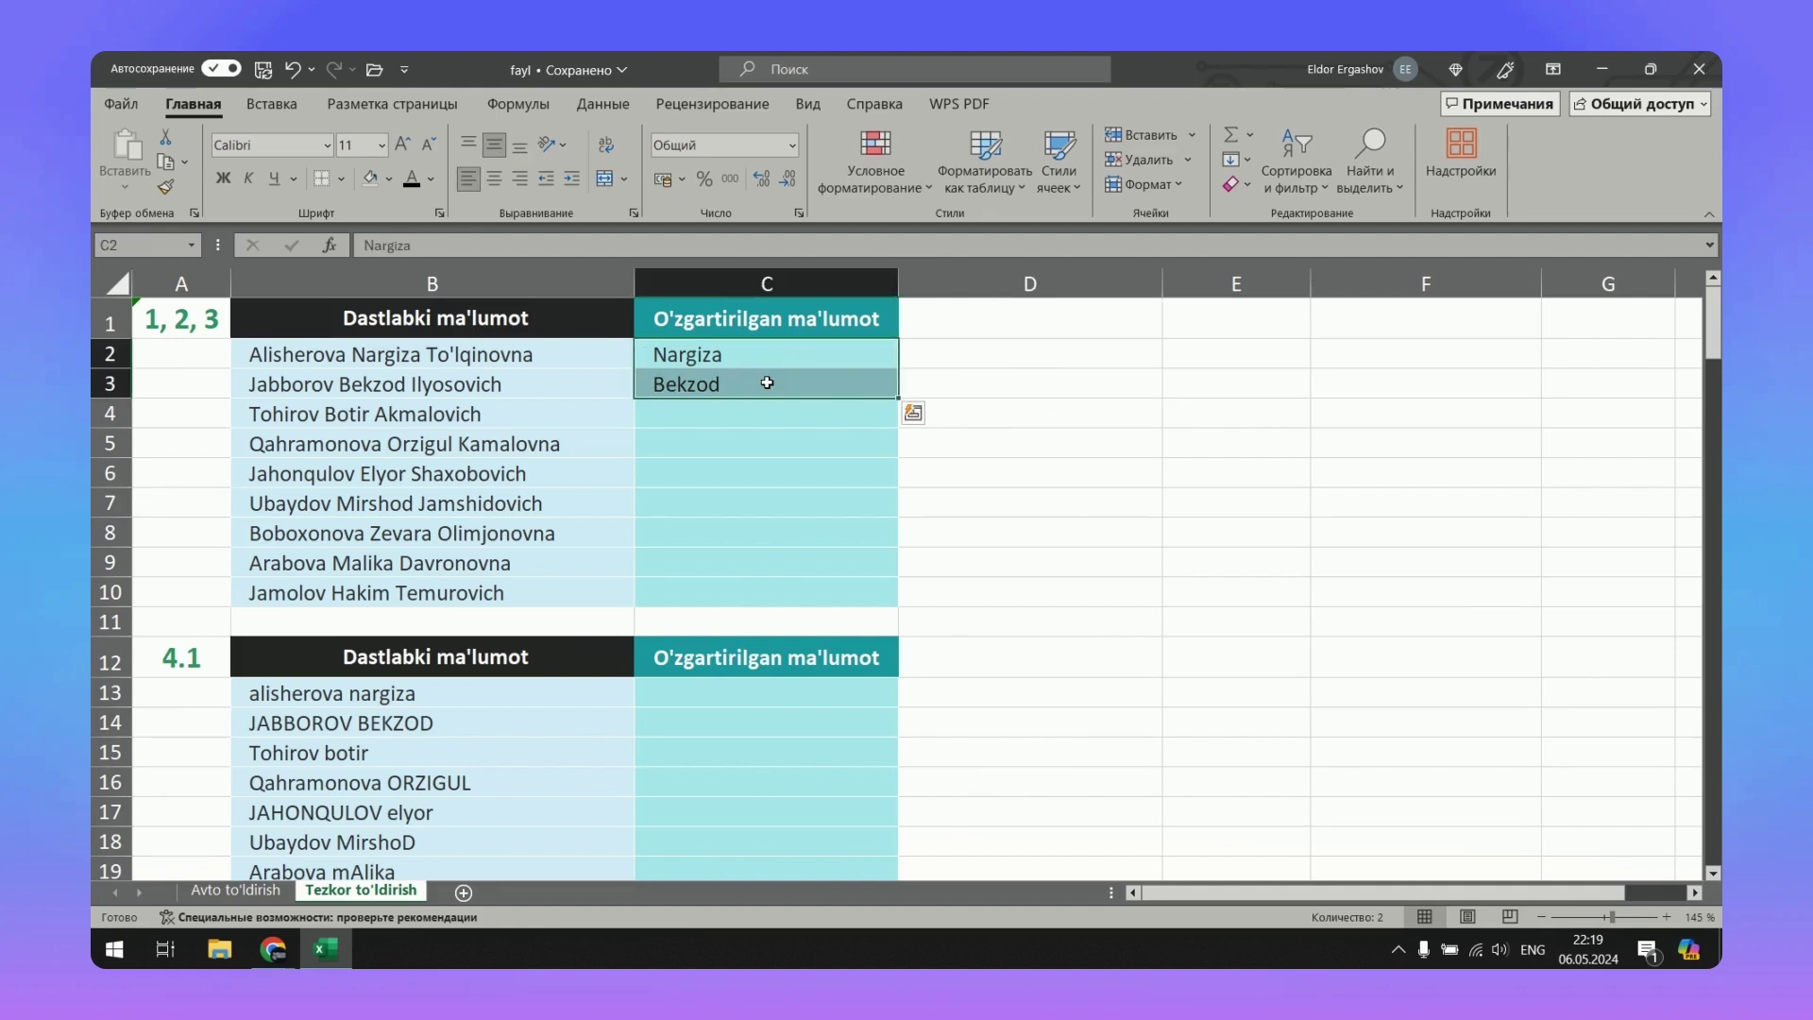
key("Delete")
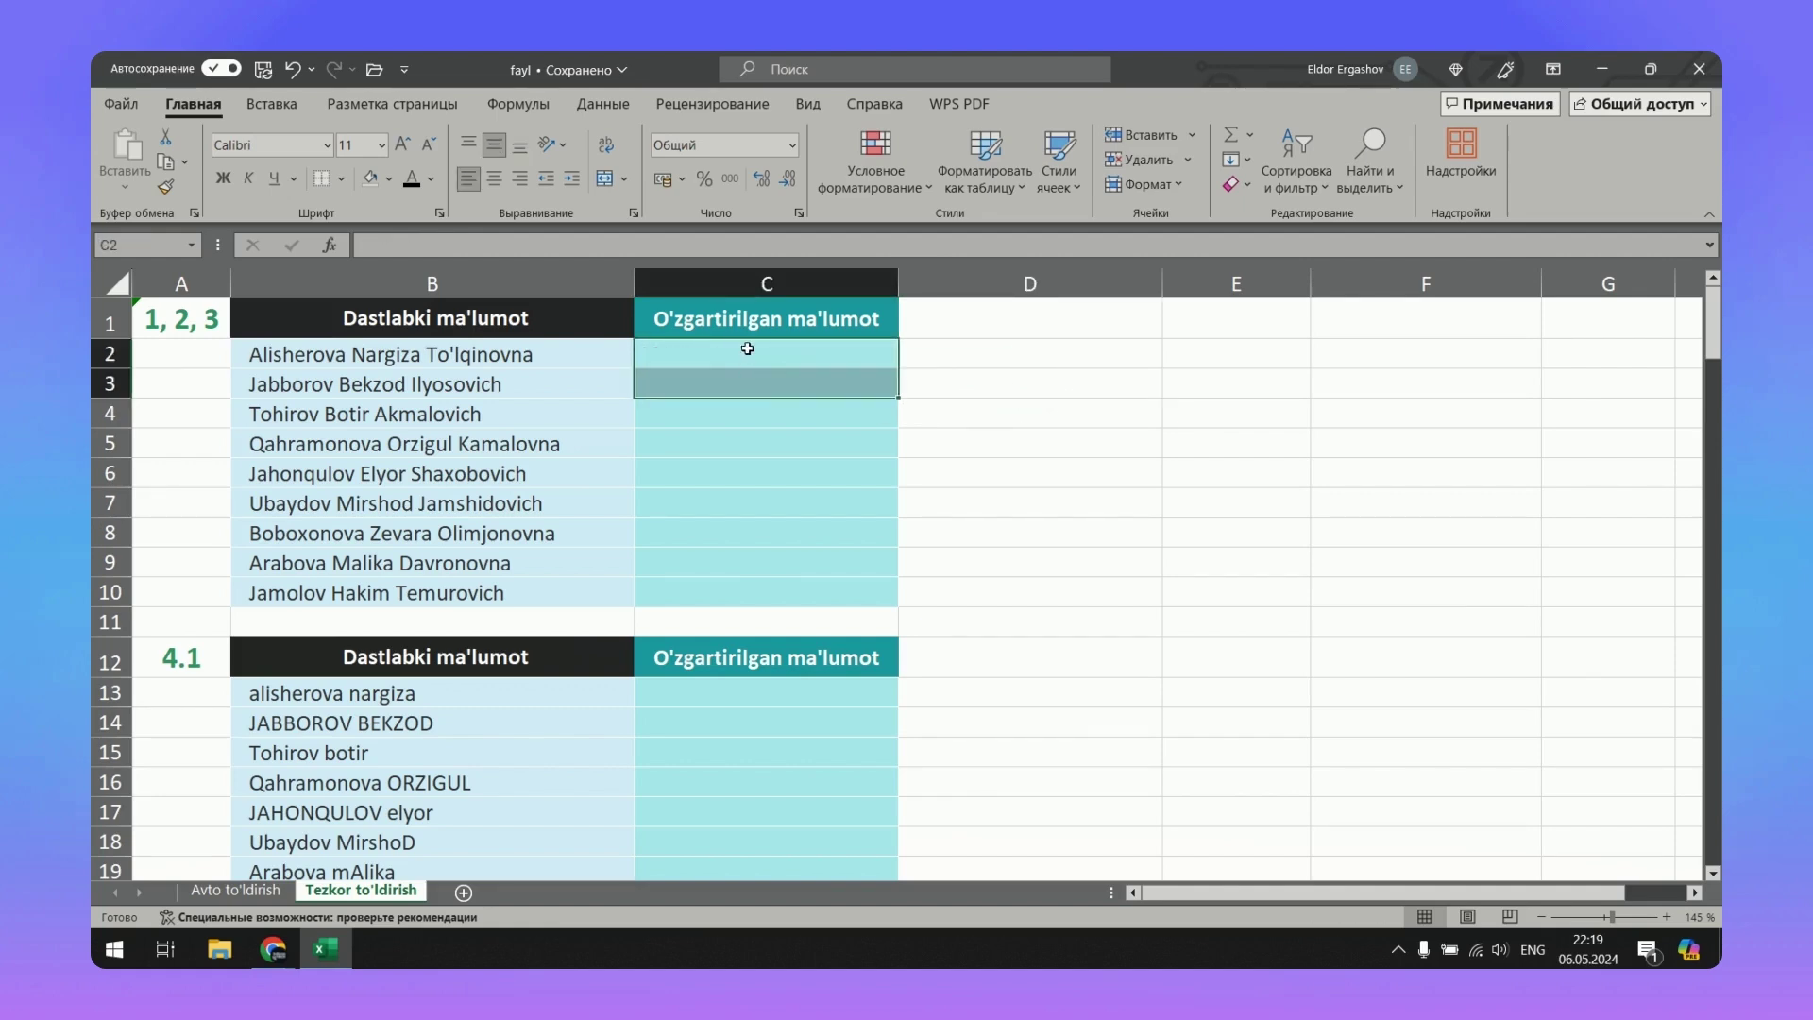
Enter a trial surname-and-initials entry in D2, then clear it.
left_click(944, 363)
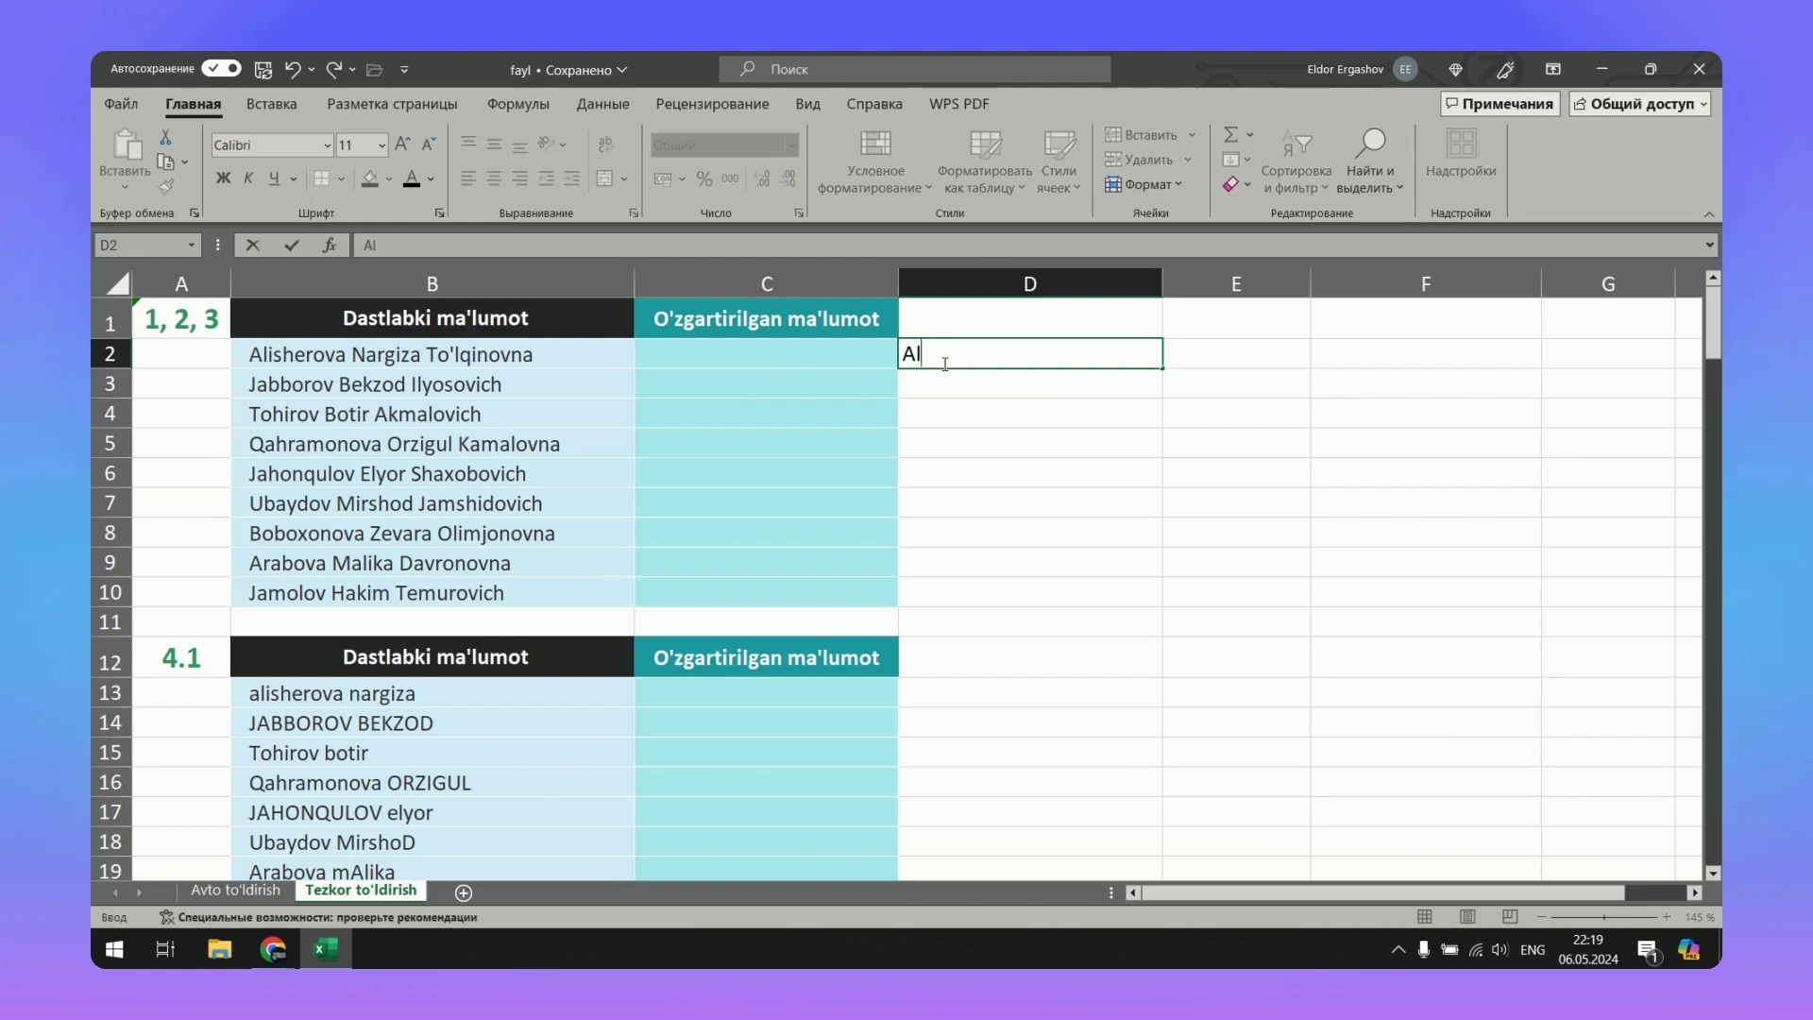
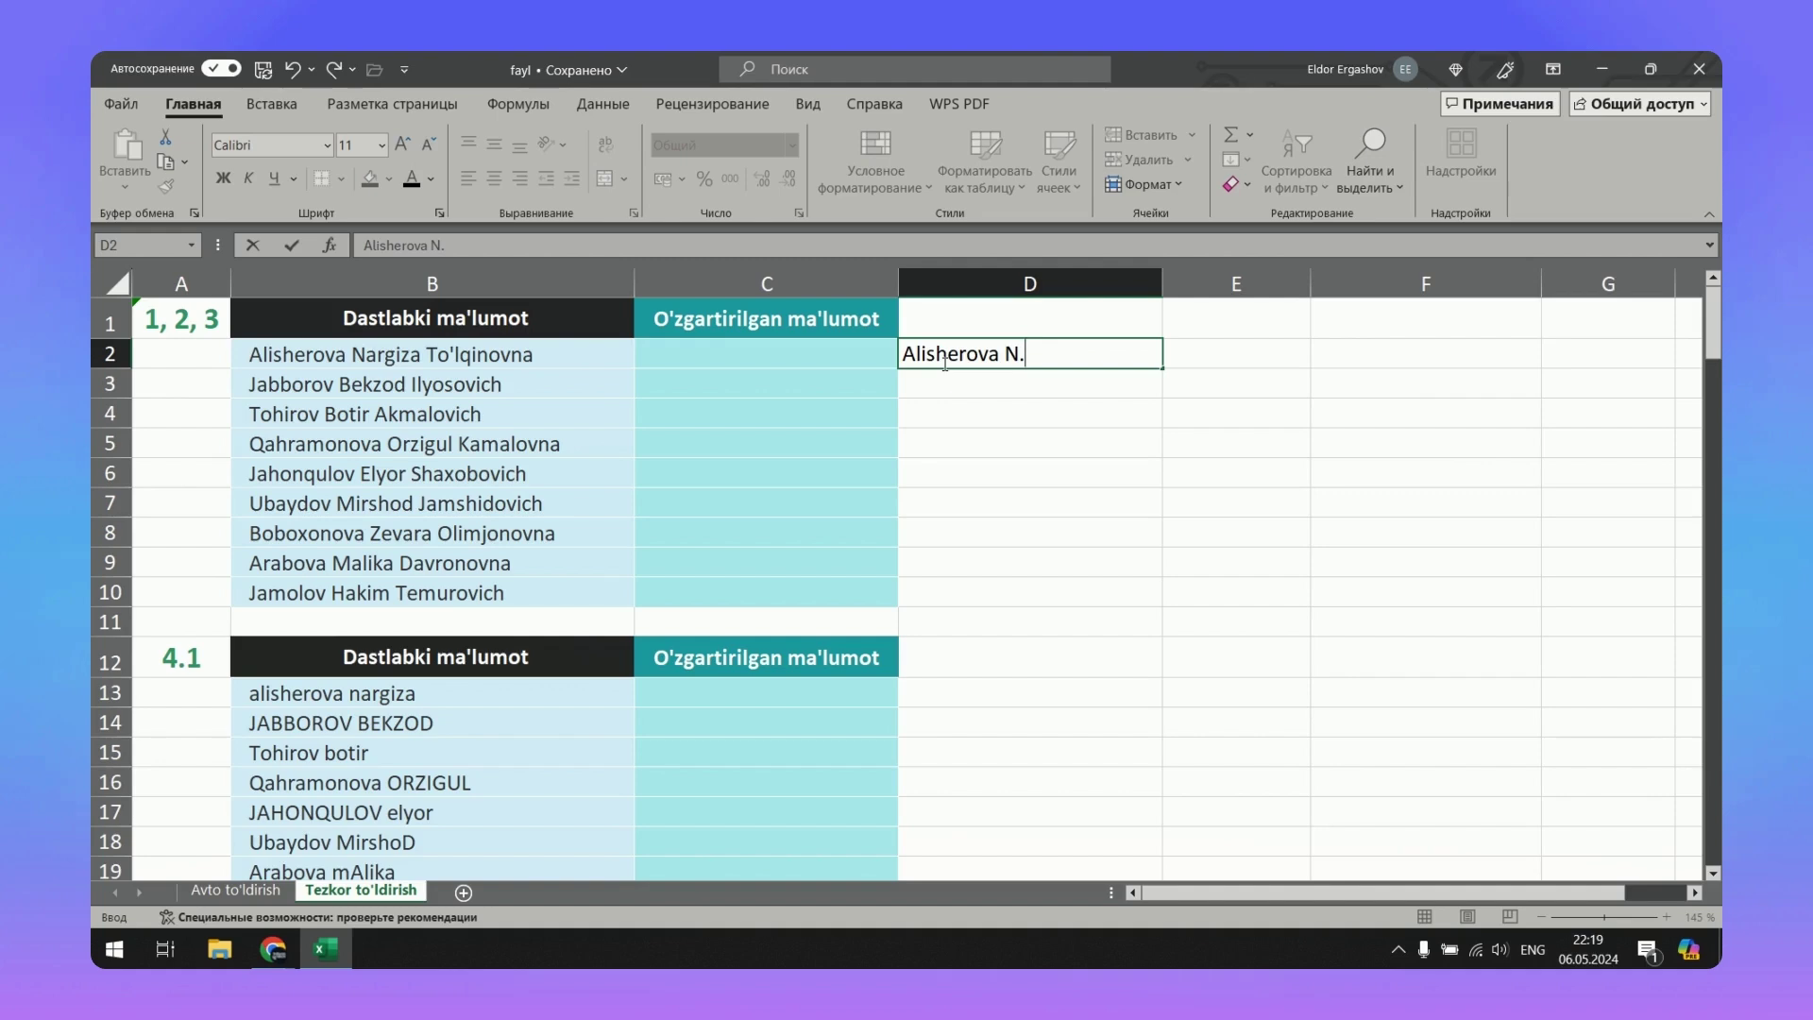
key("ctrl+Return")
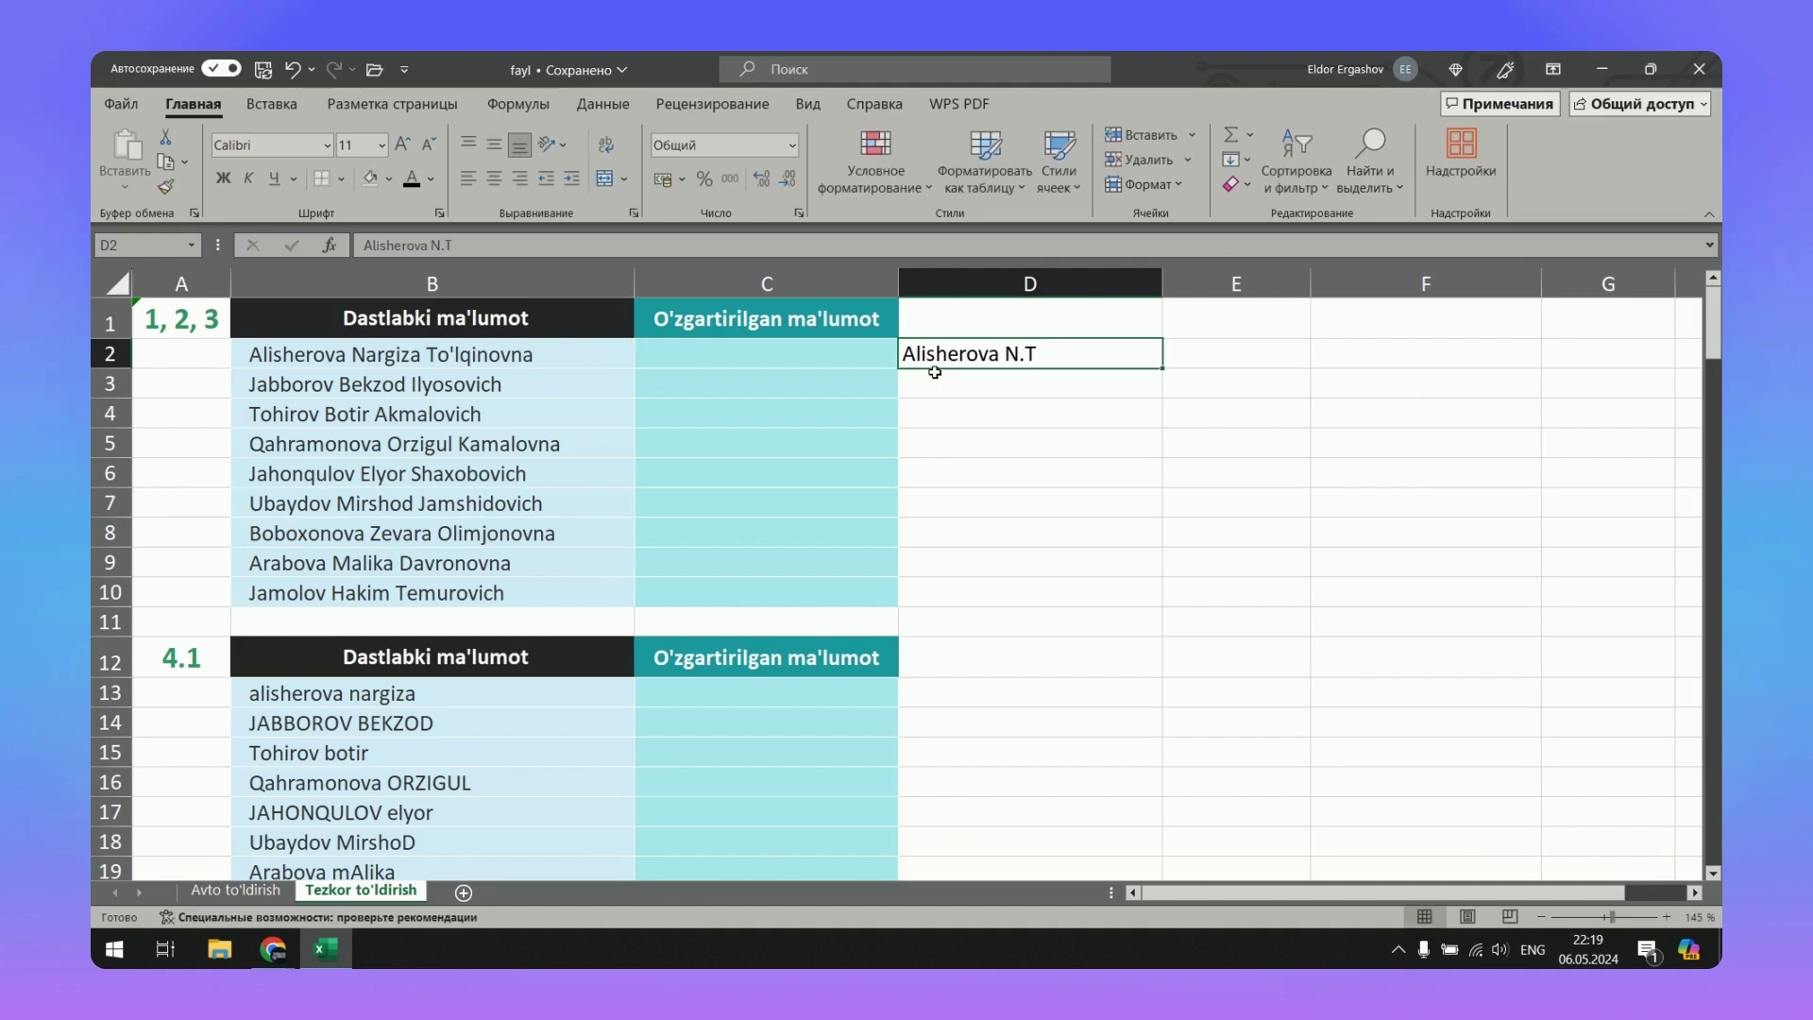
left_click(820, 353)
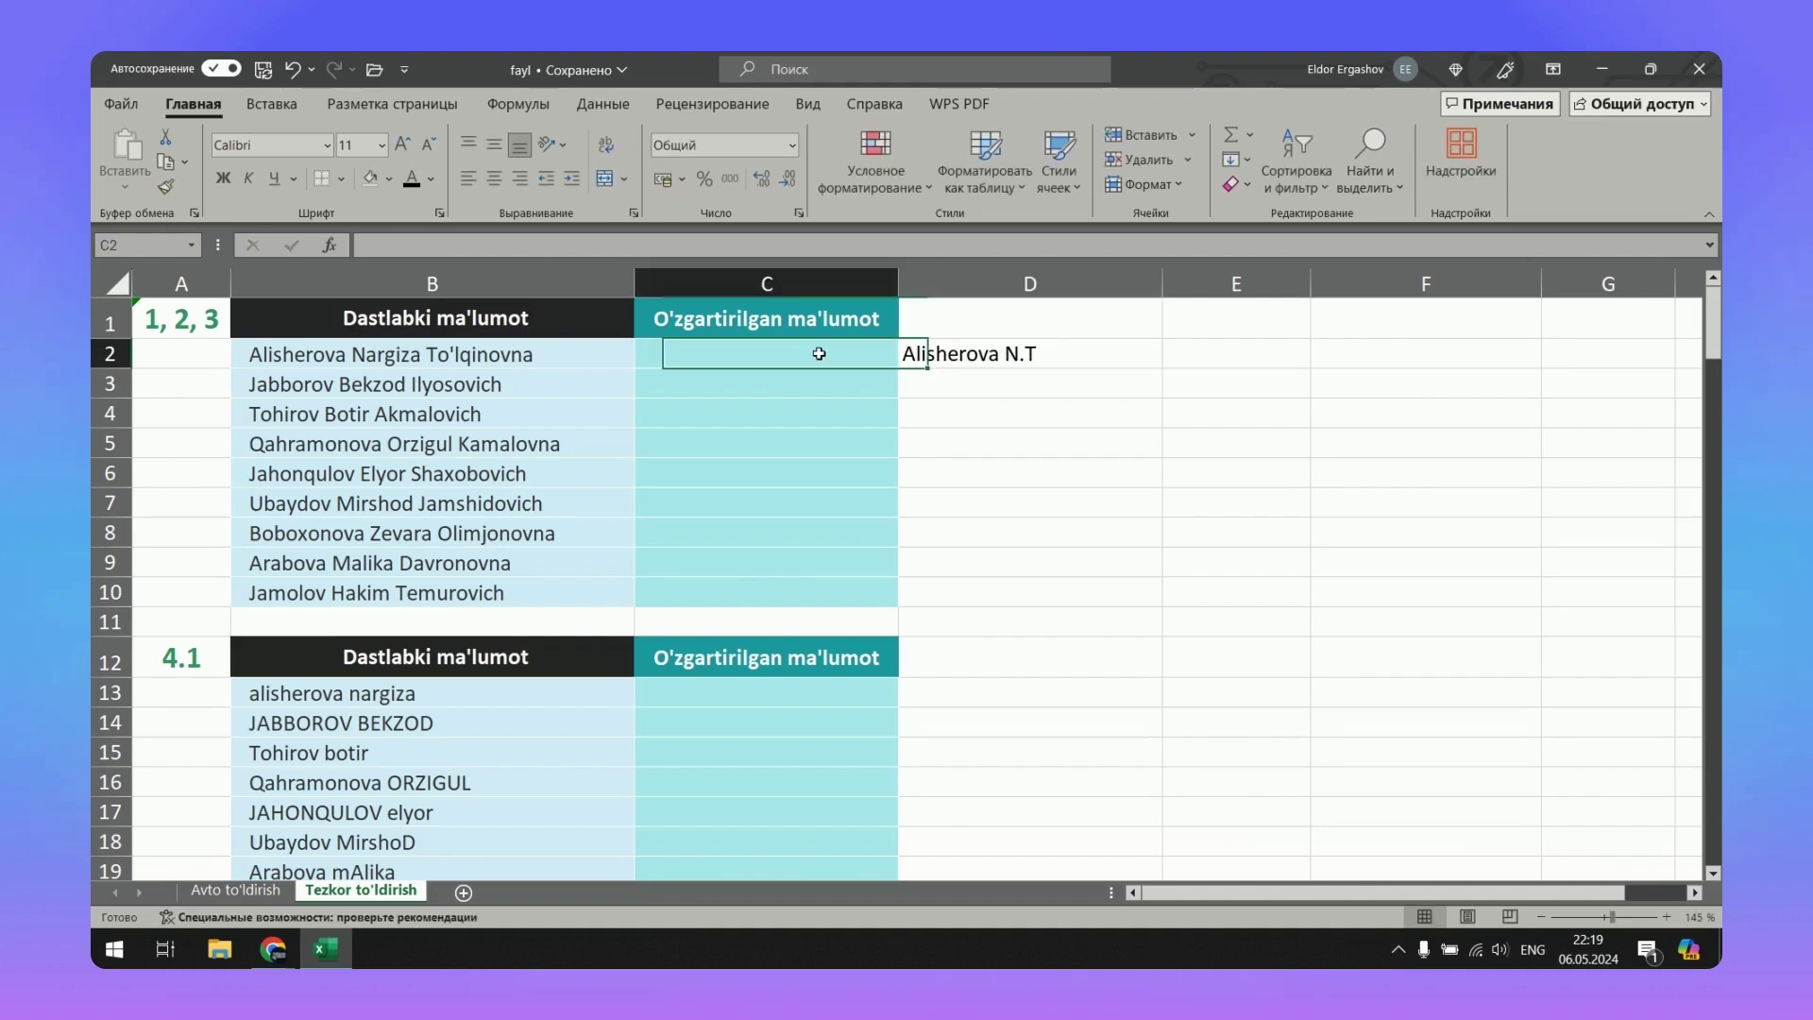
left_click(940, 362)
key("Delete")
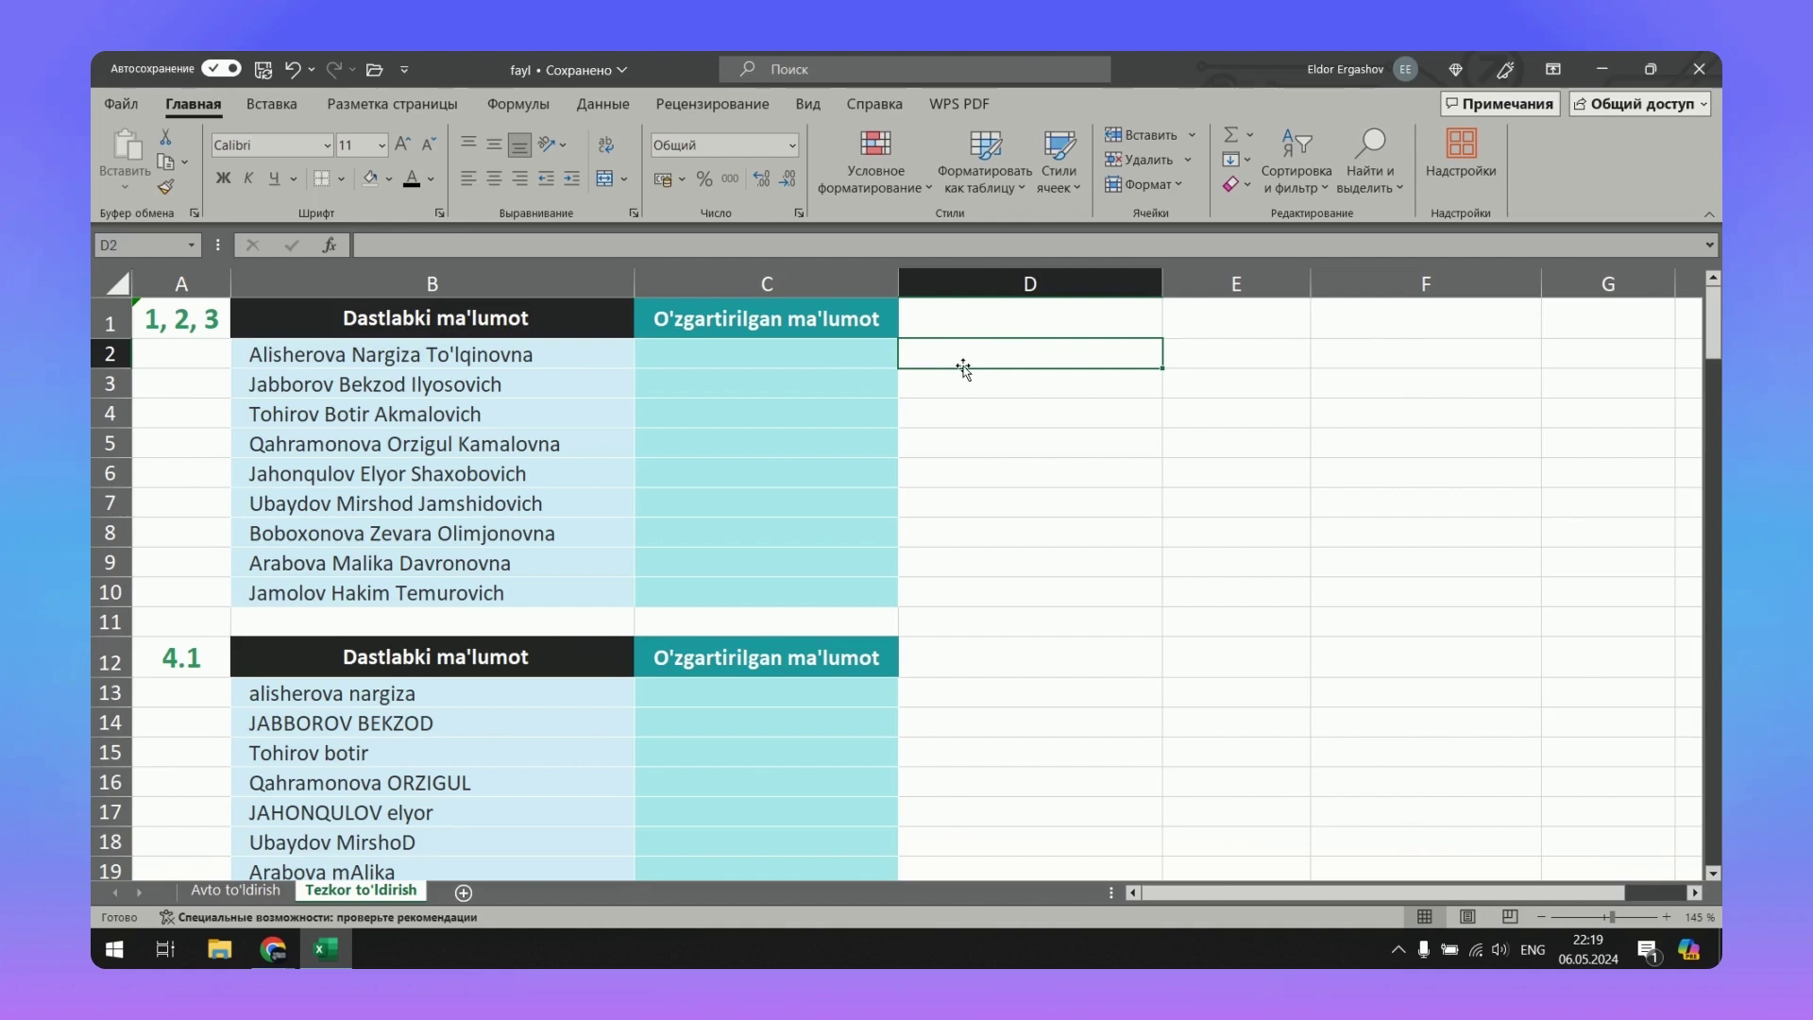
Type the first person's surname and initial in C2 as the example and Flash Fill C3:C10.
left_click(818, 353)
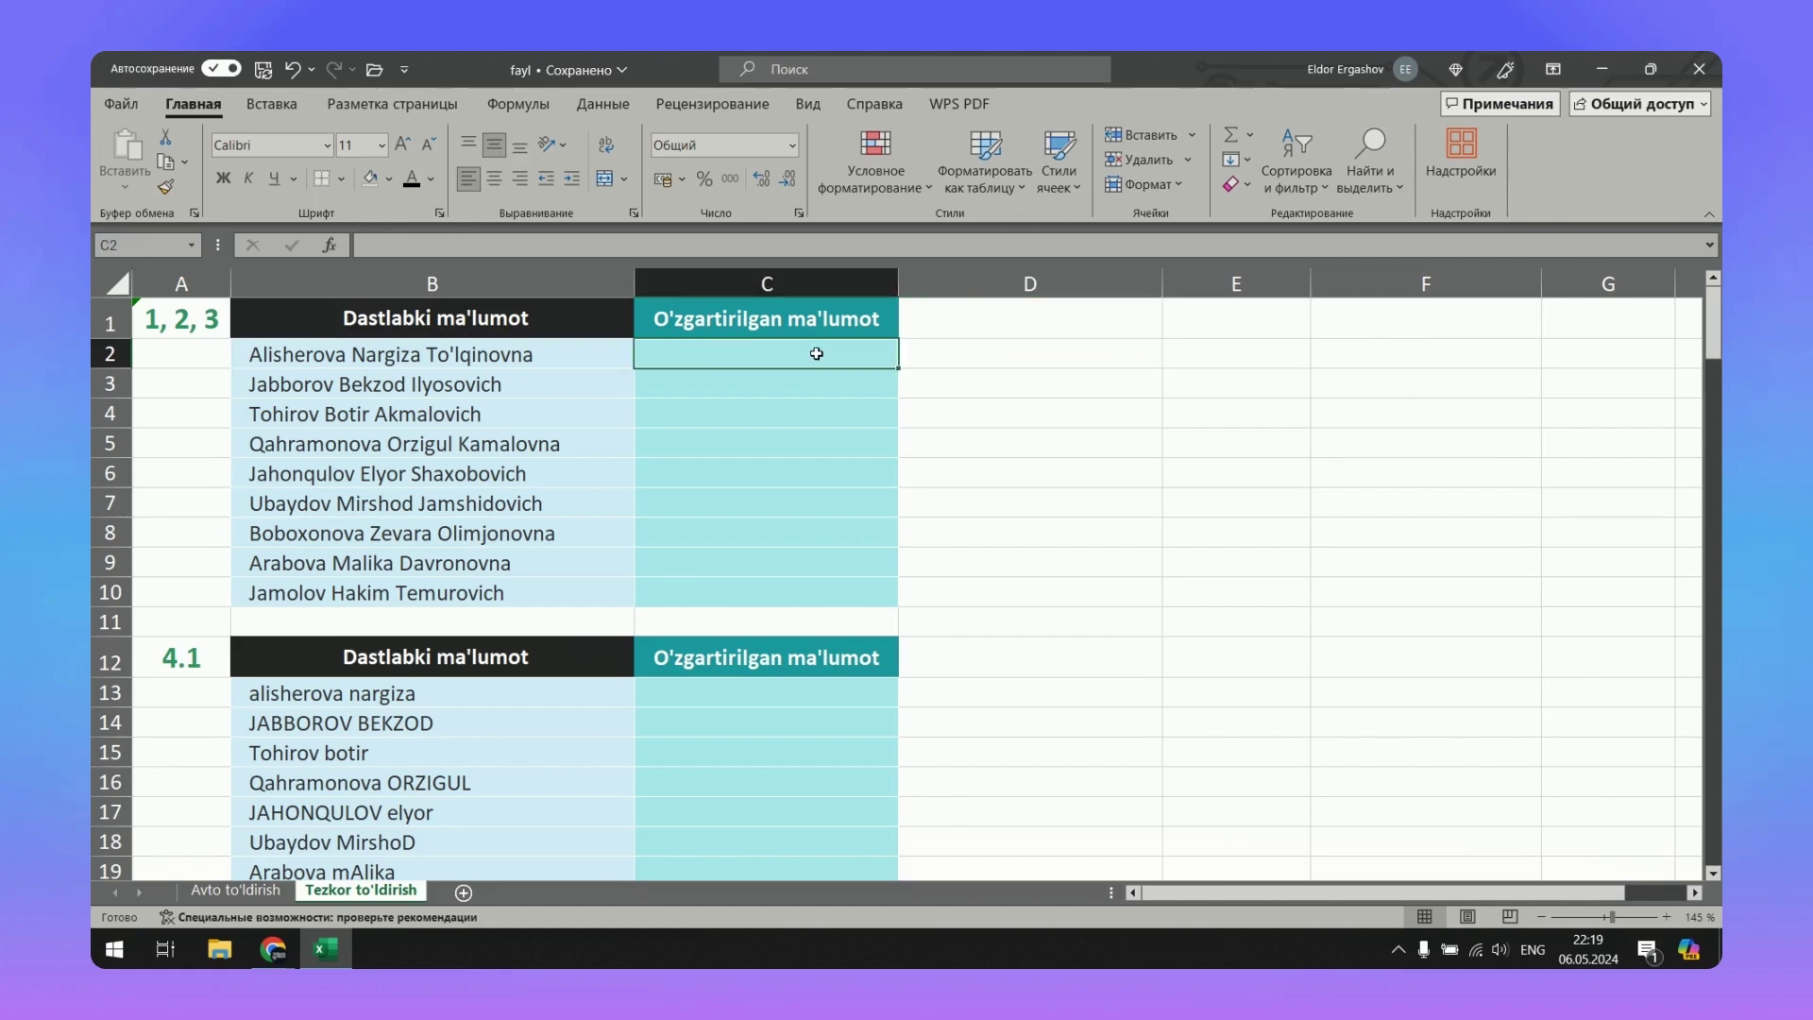
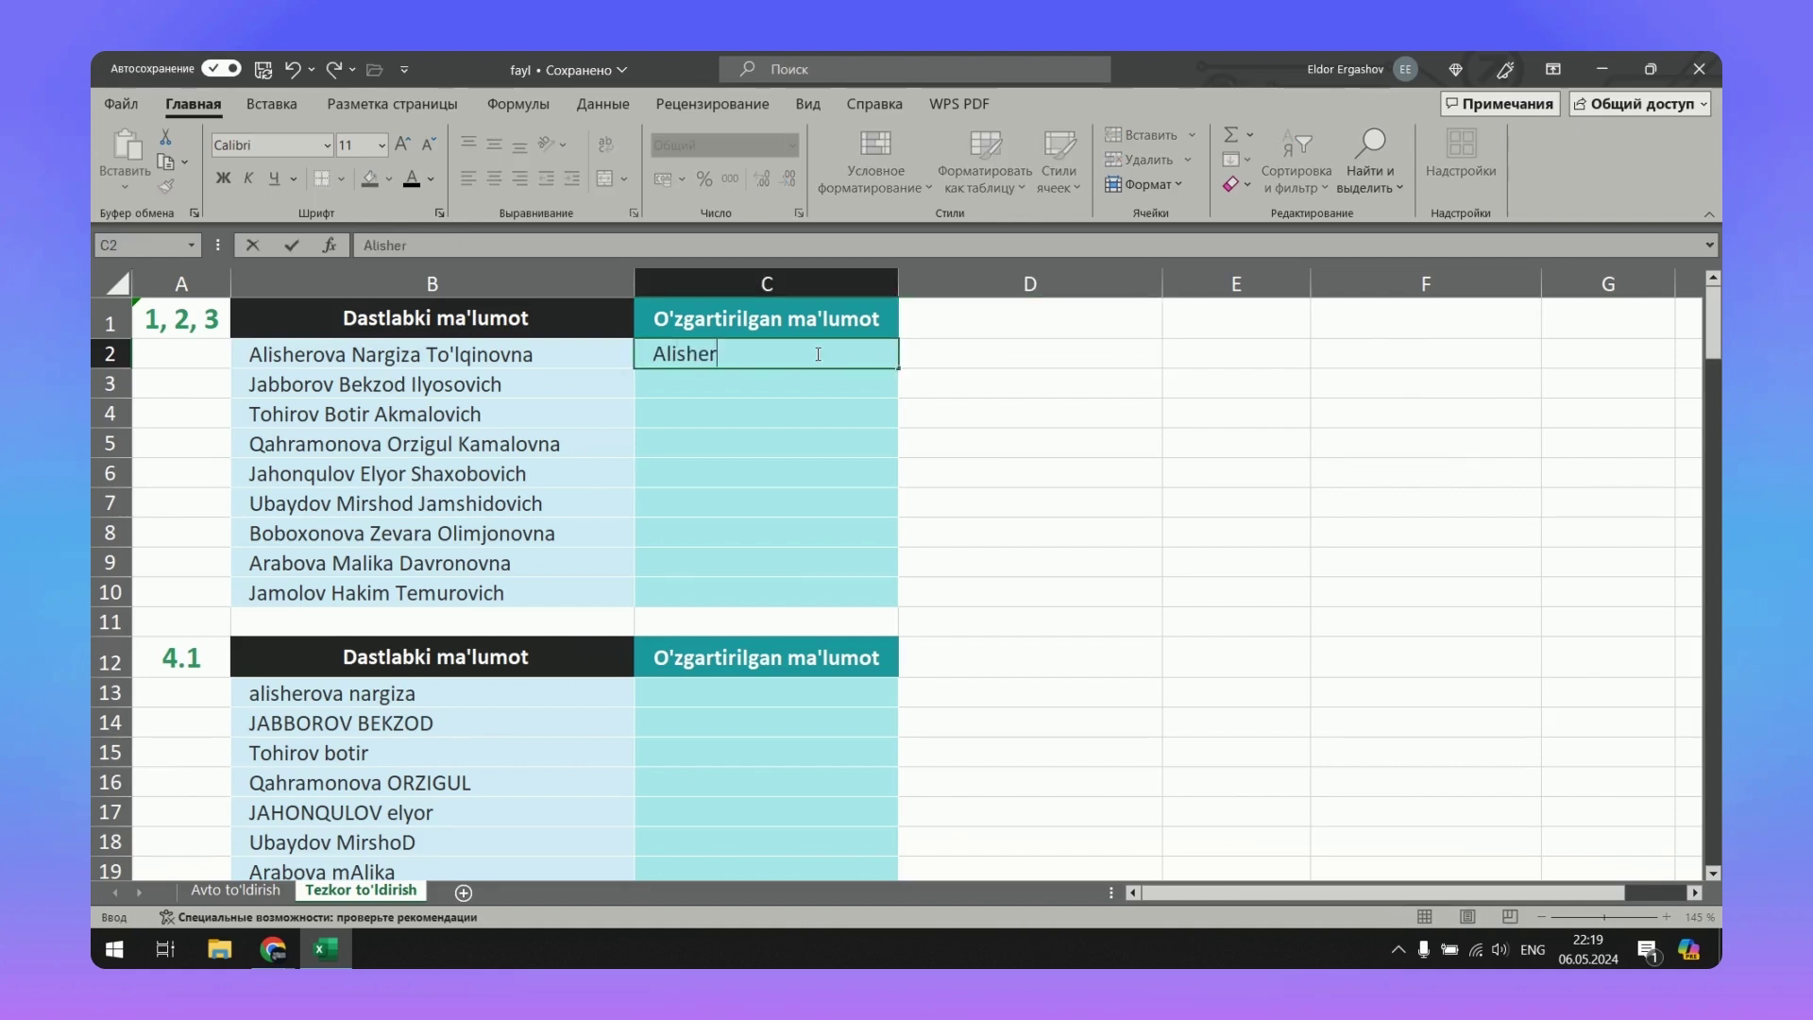
left_click(817, 385)
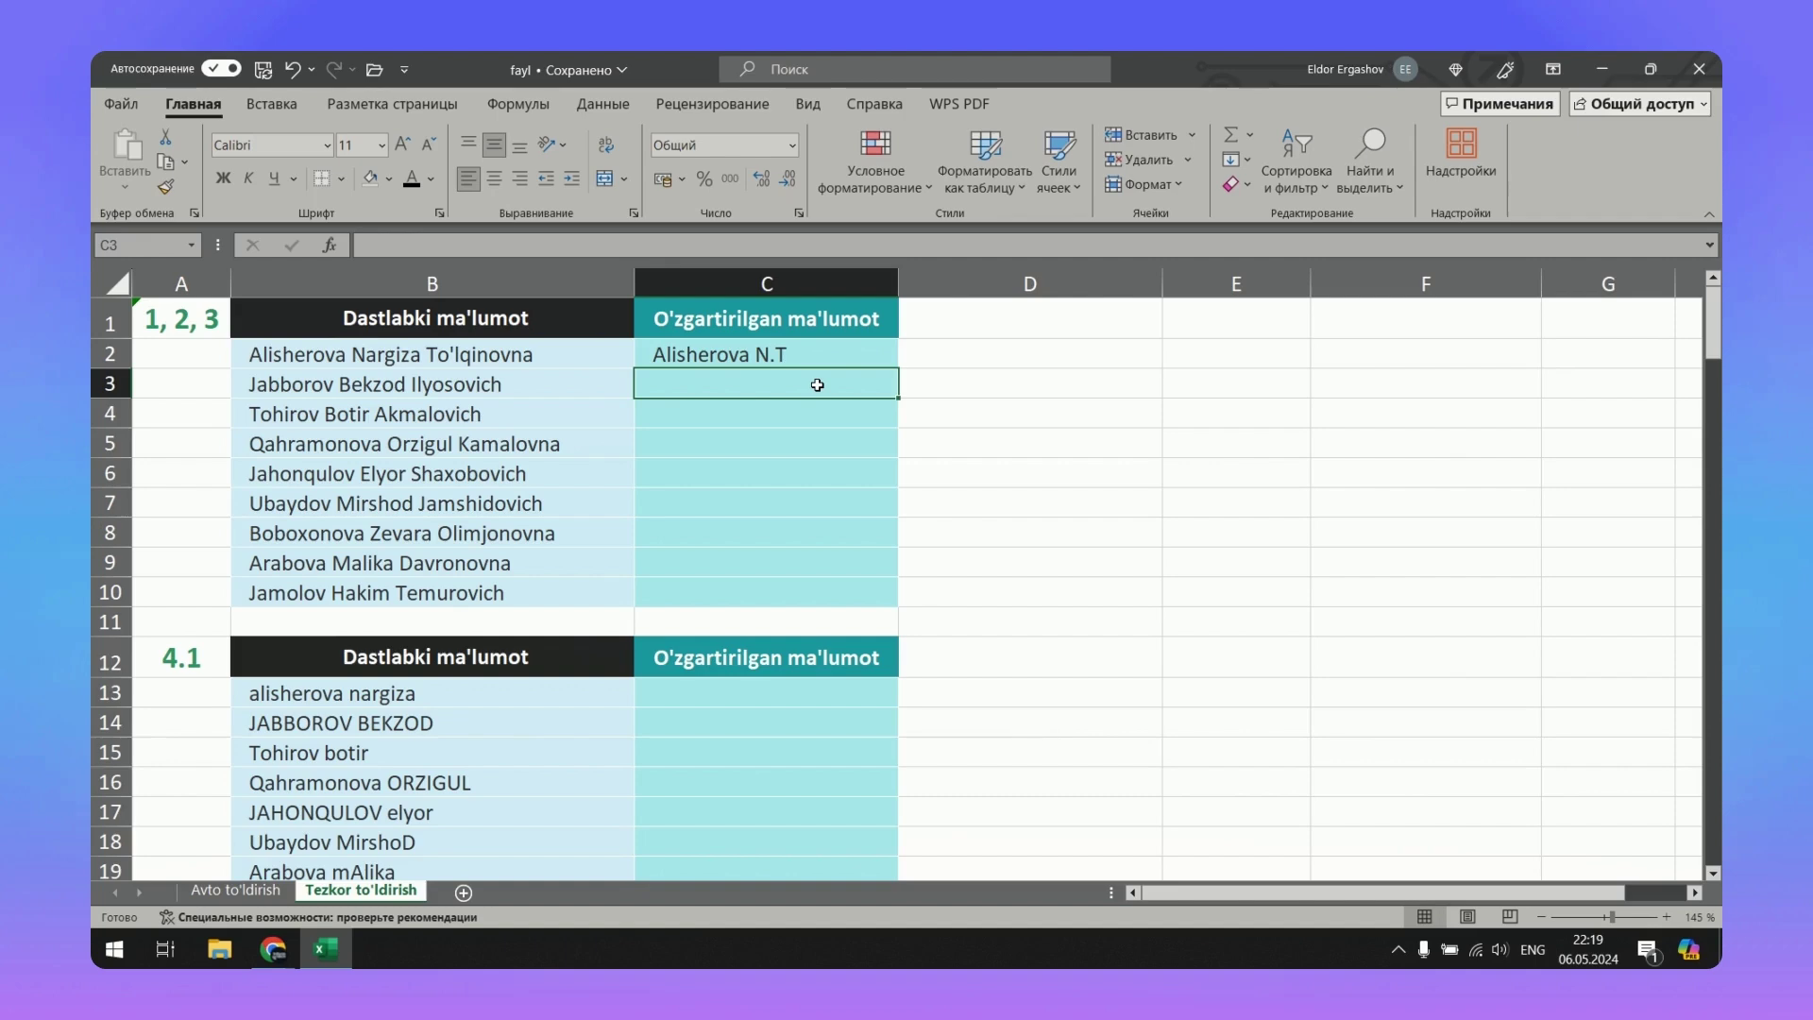
key("ctrl+e")
left_click(1017, 479)
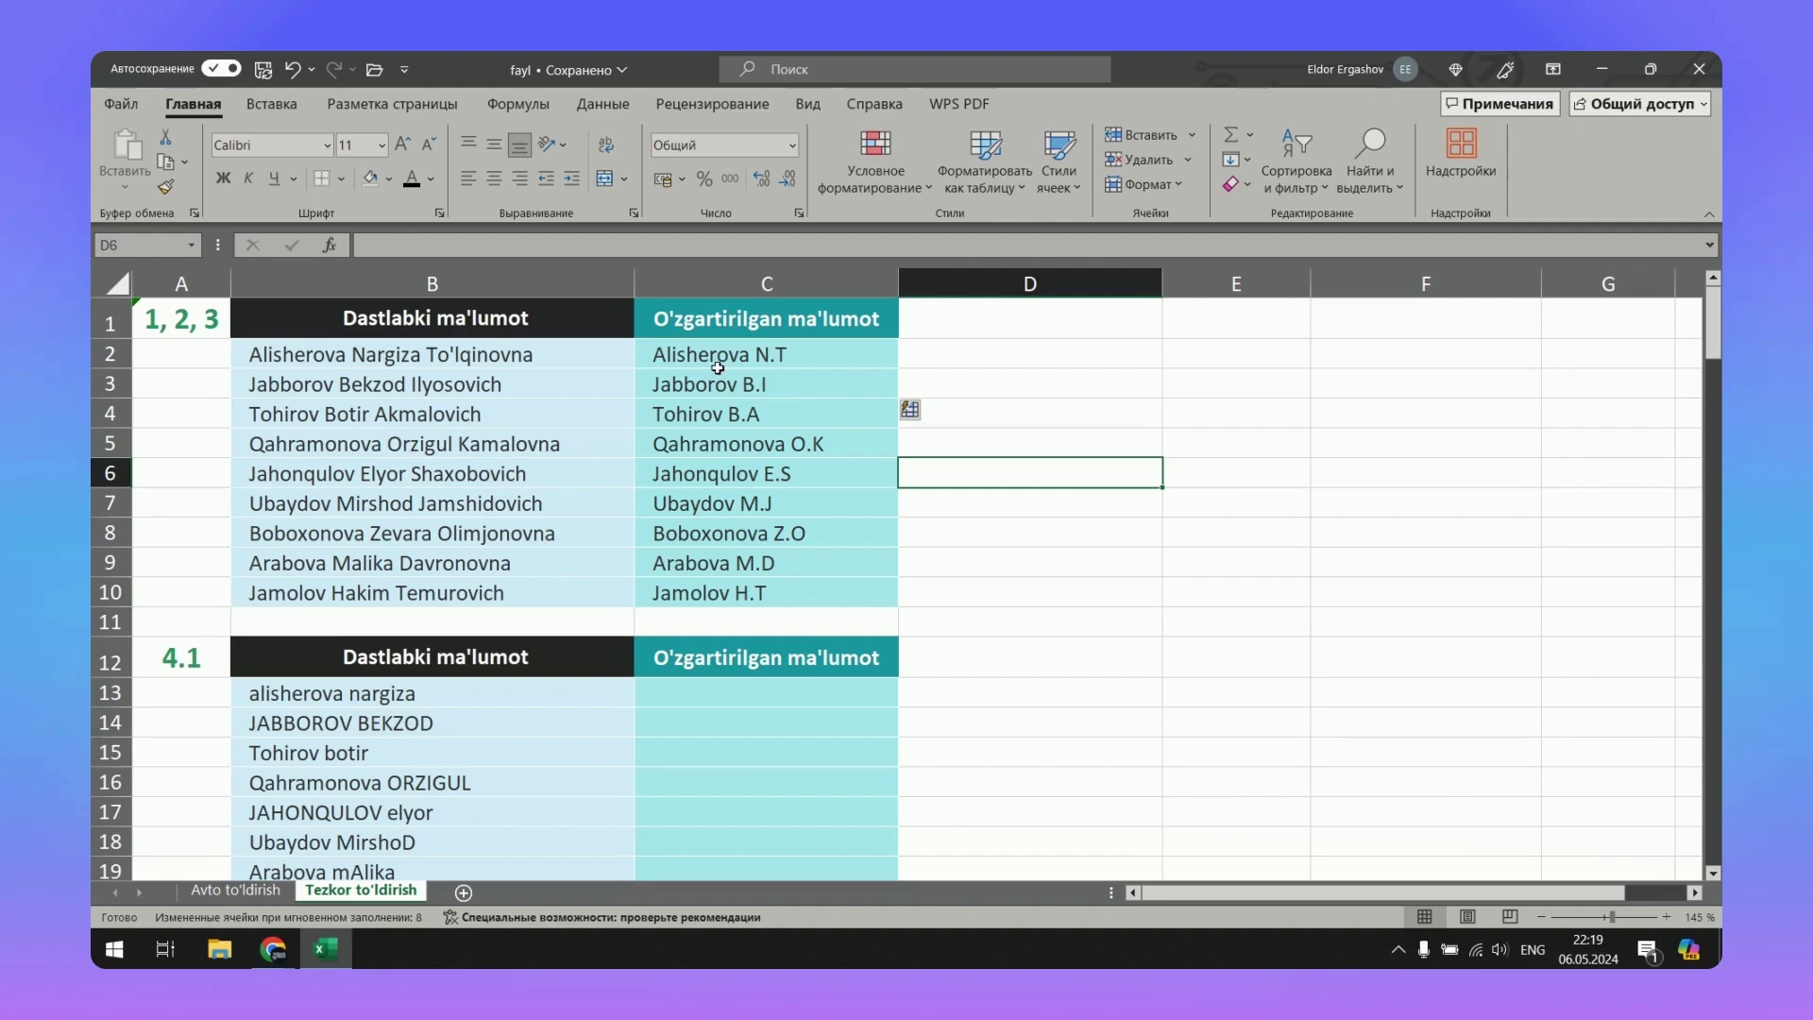
left_click(719, 362)
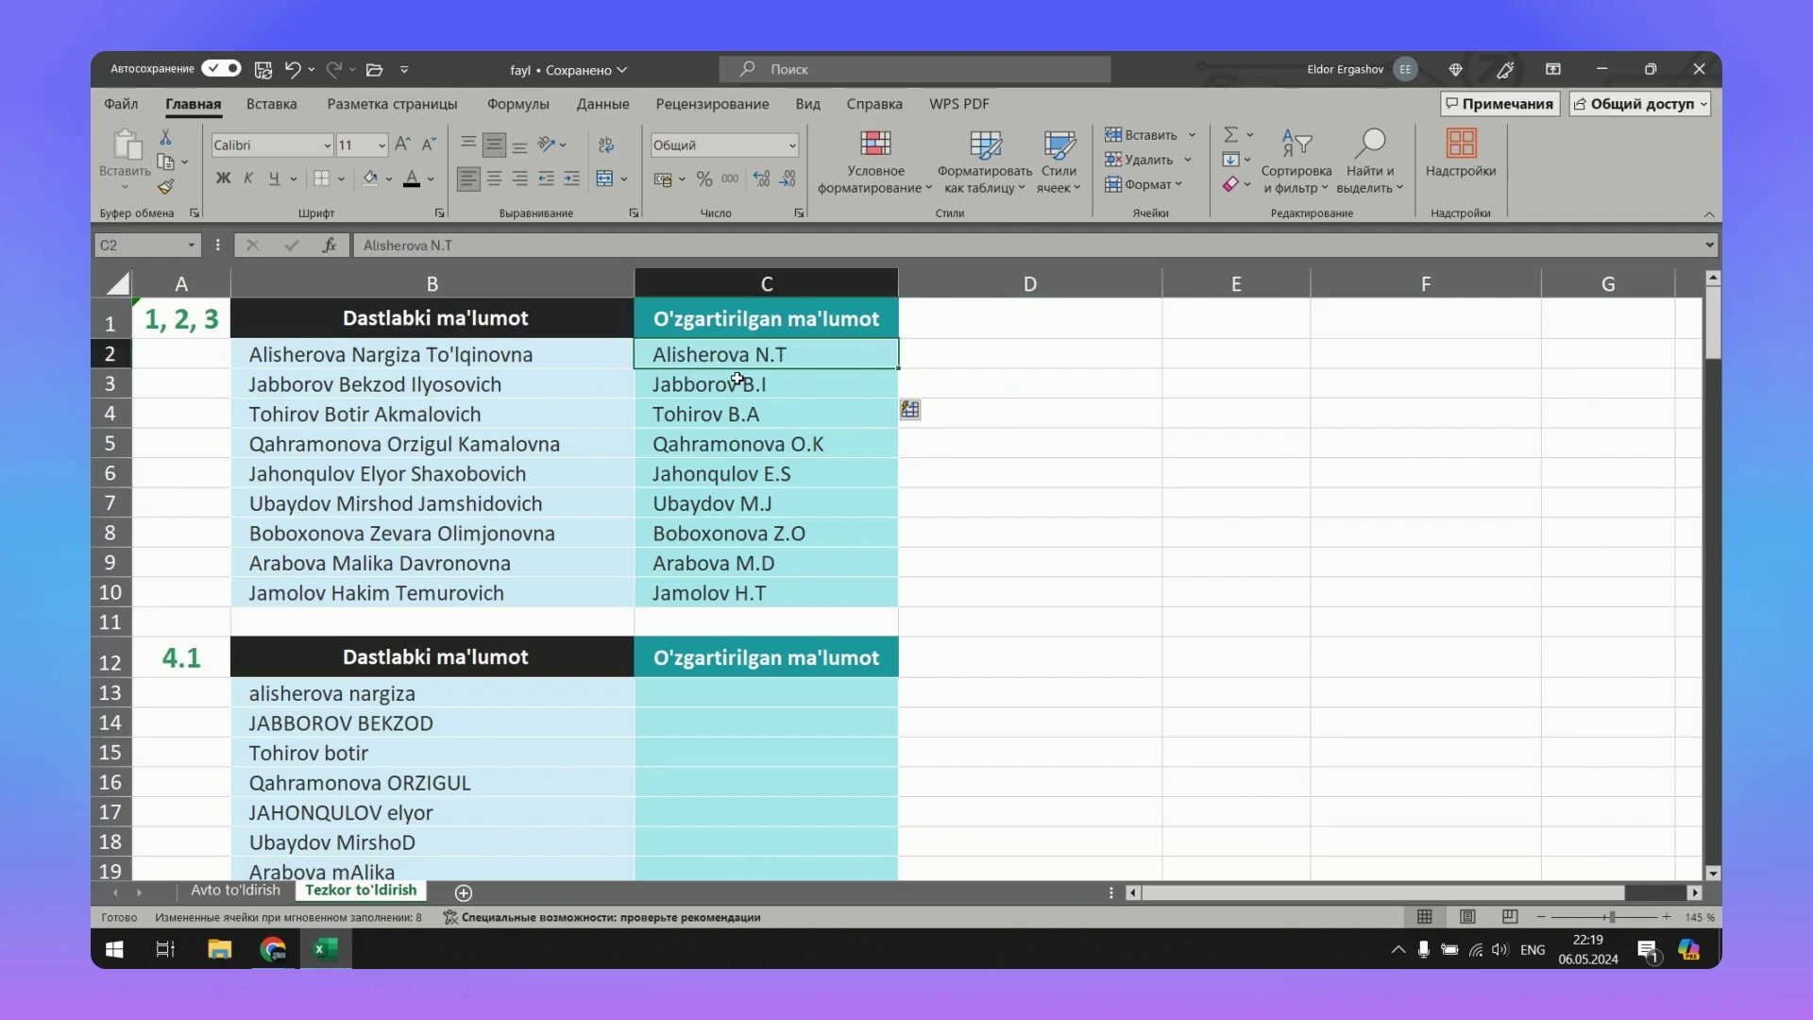
left_click(739, 385)
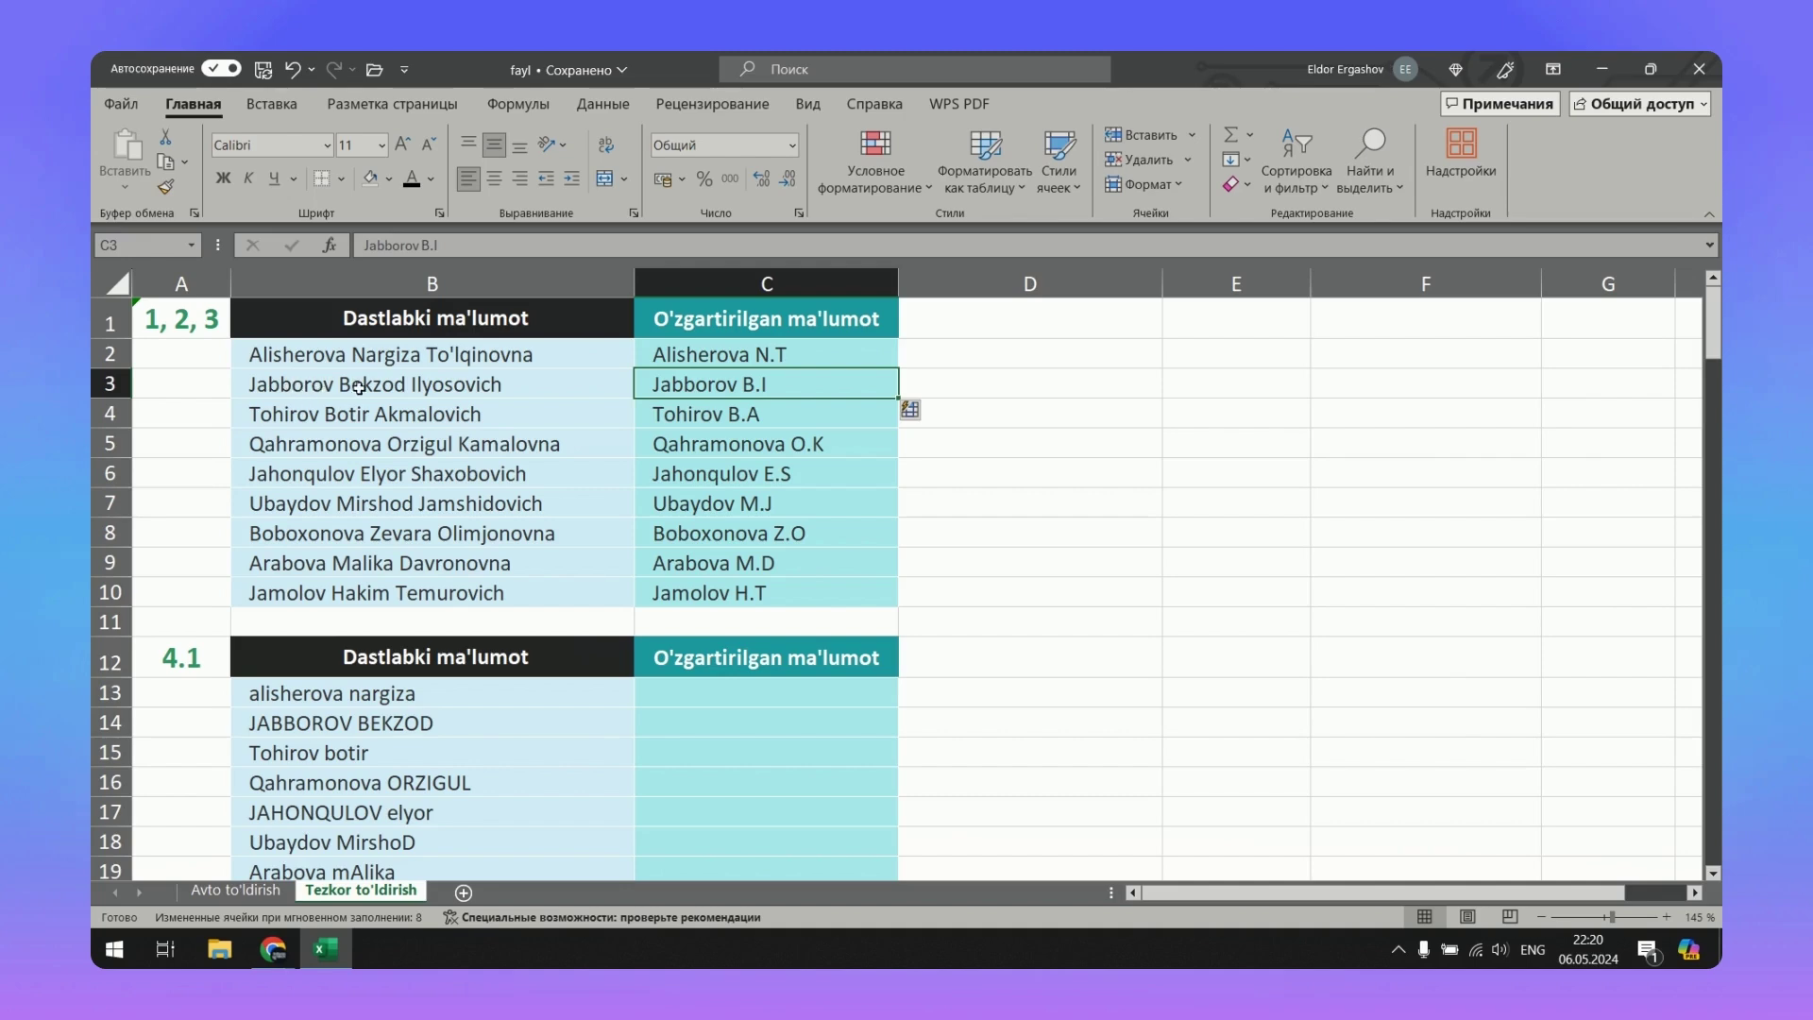
left_click(659, 414)
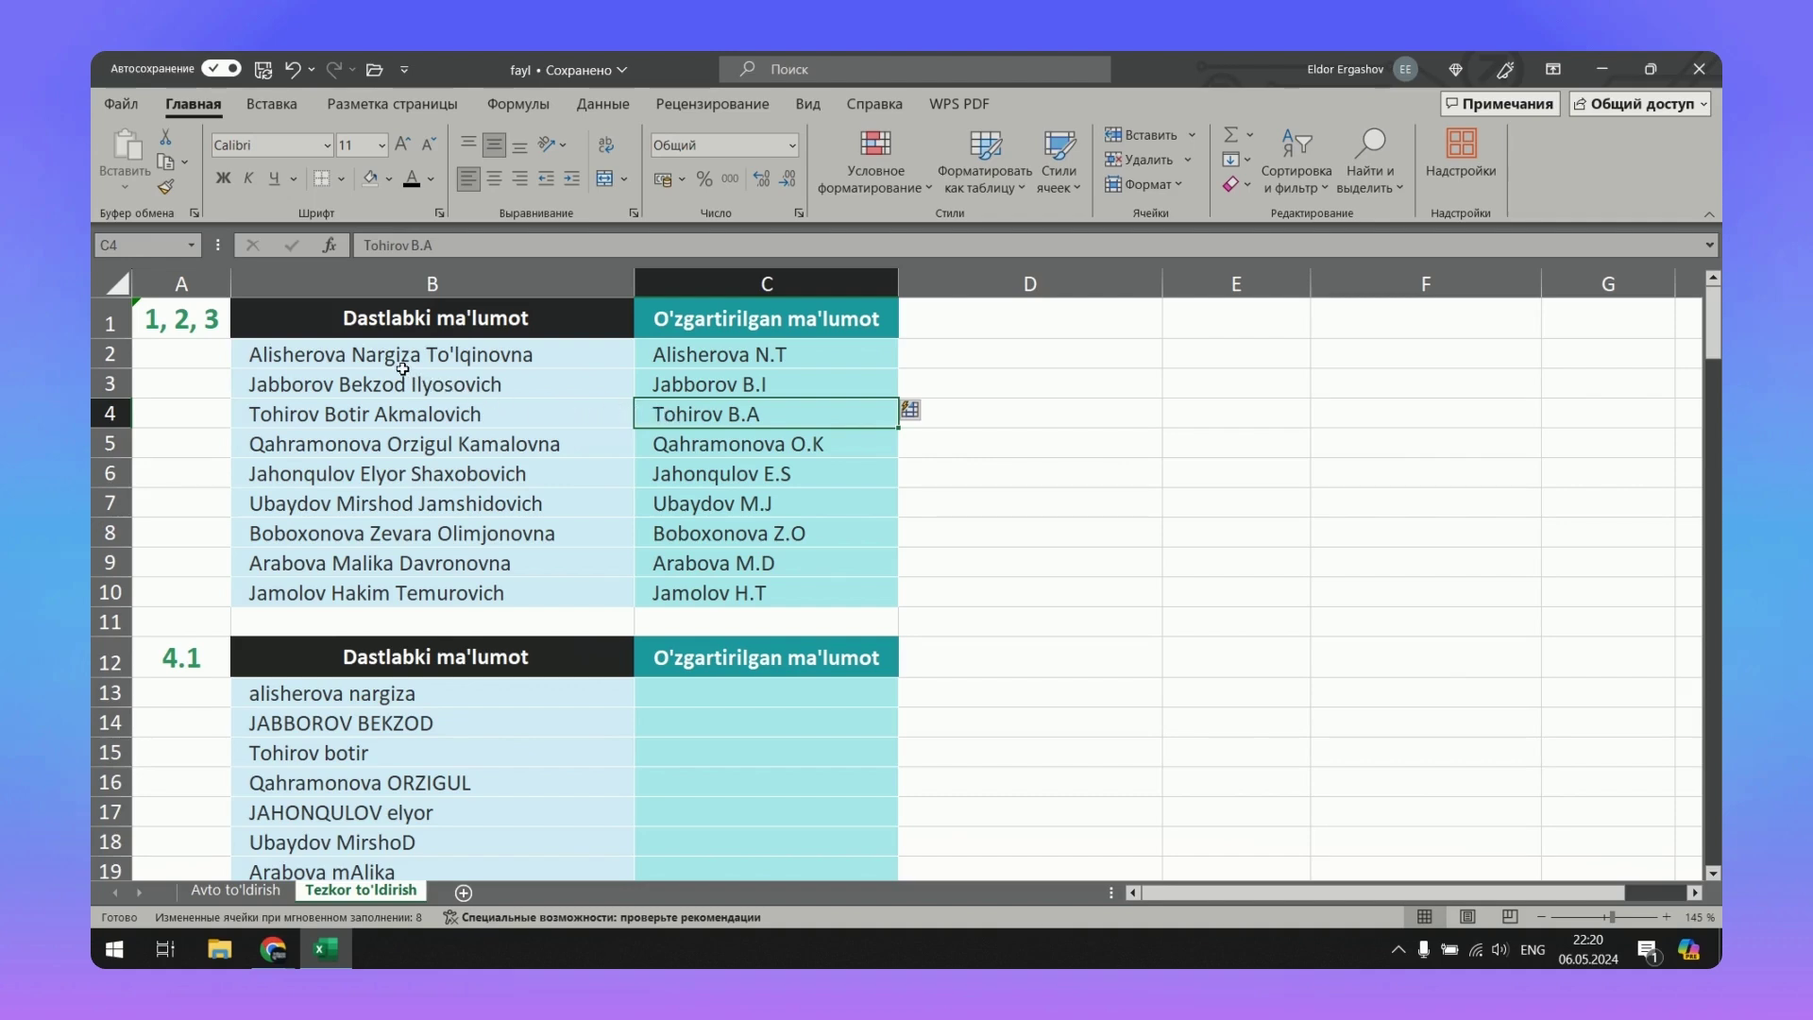
left_click(984, 355)
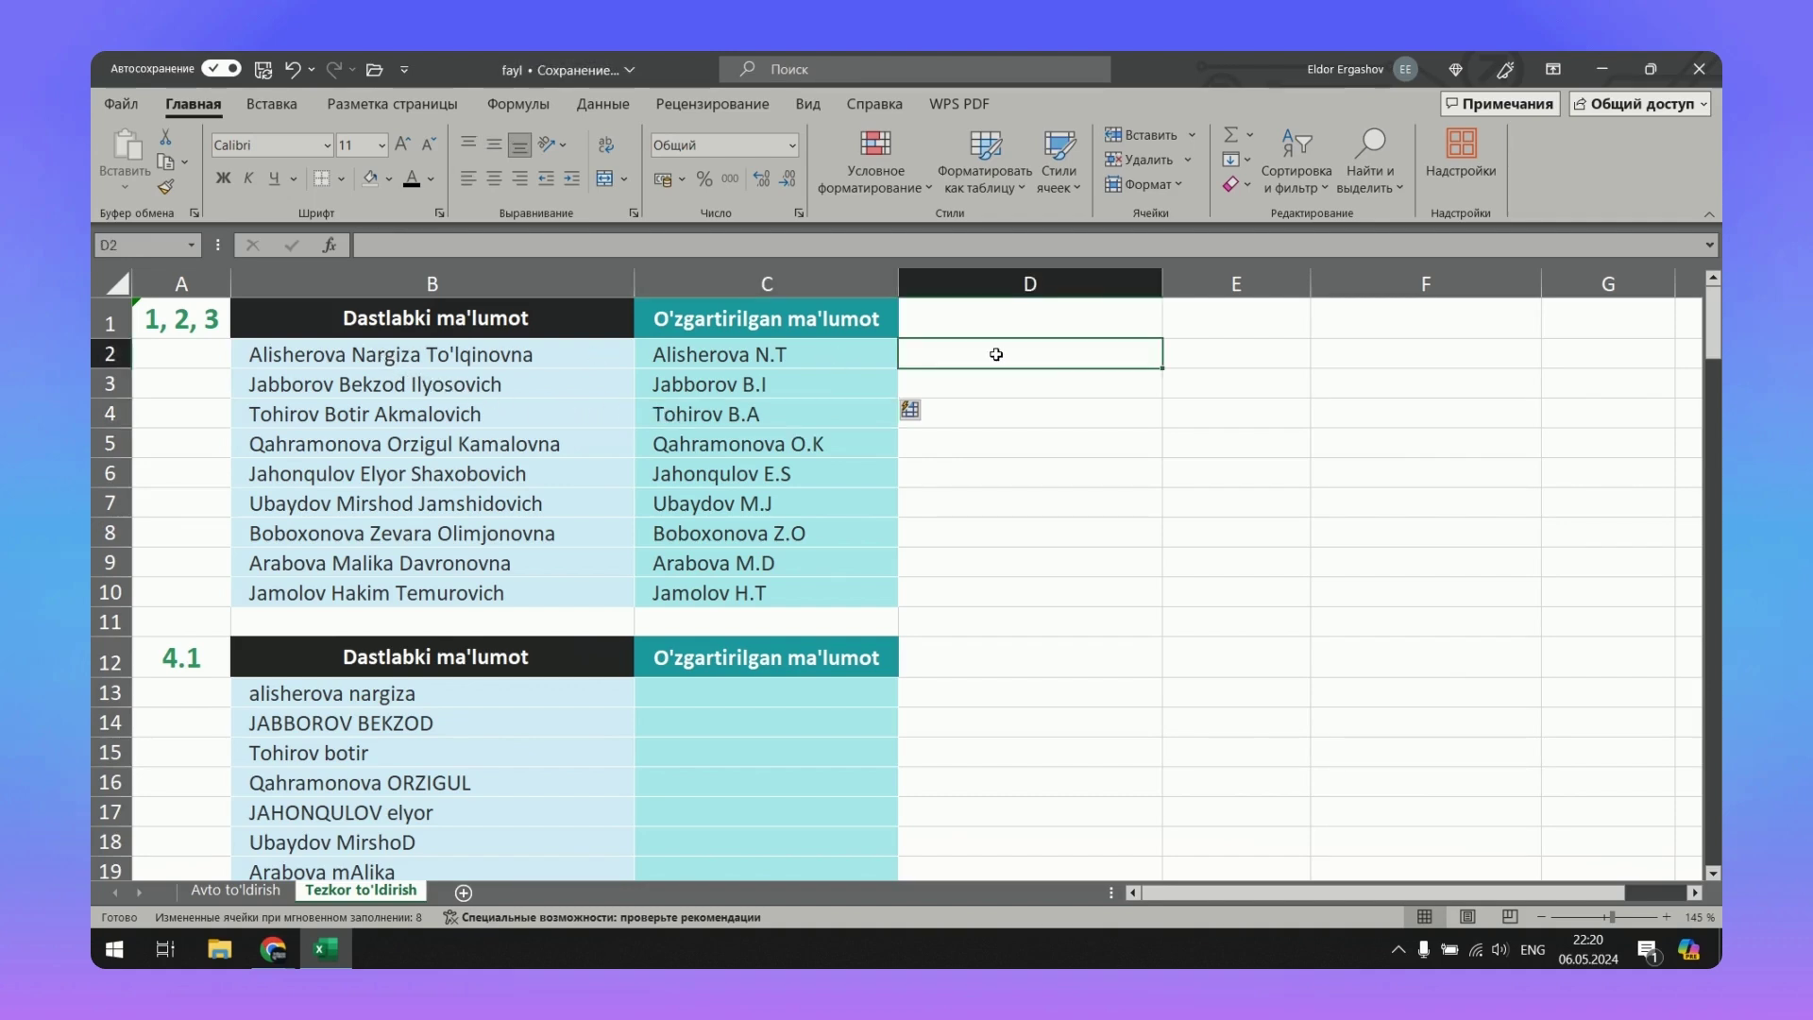
Type the first person's first name in D2 and Flash Fill the rest of column D.
type("Nargiza")
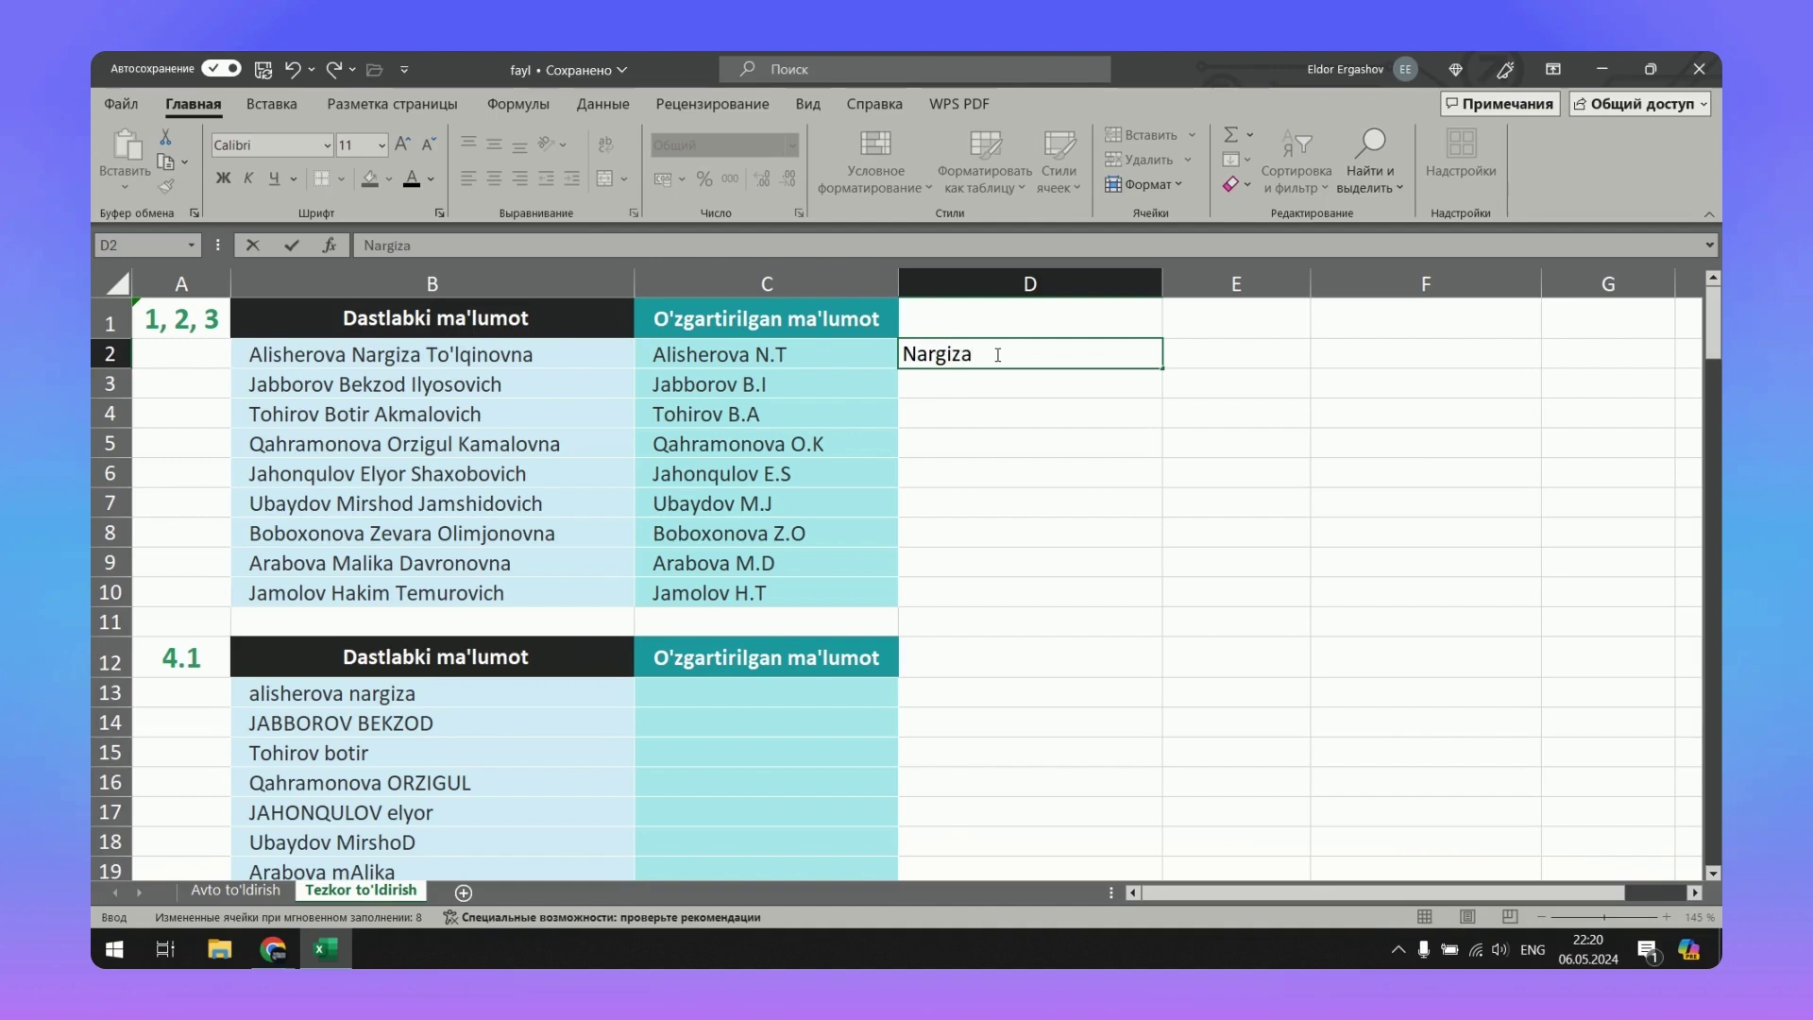
key("Return")
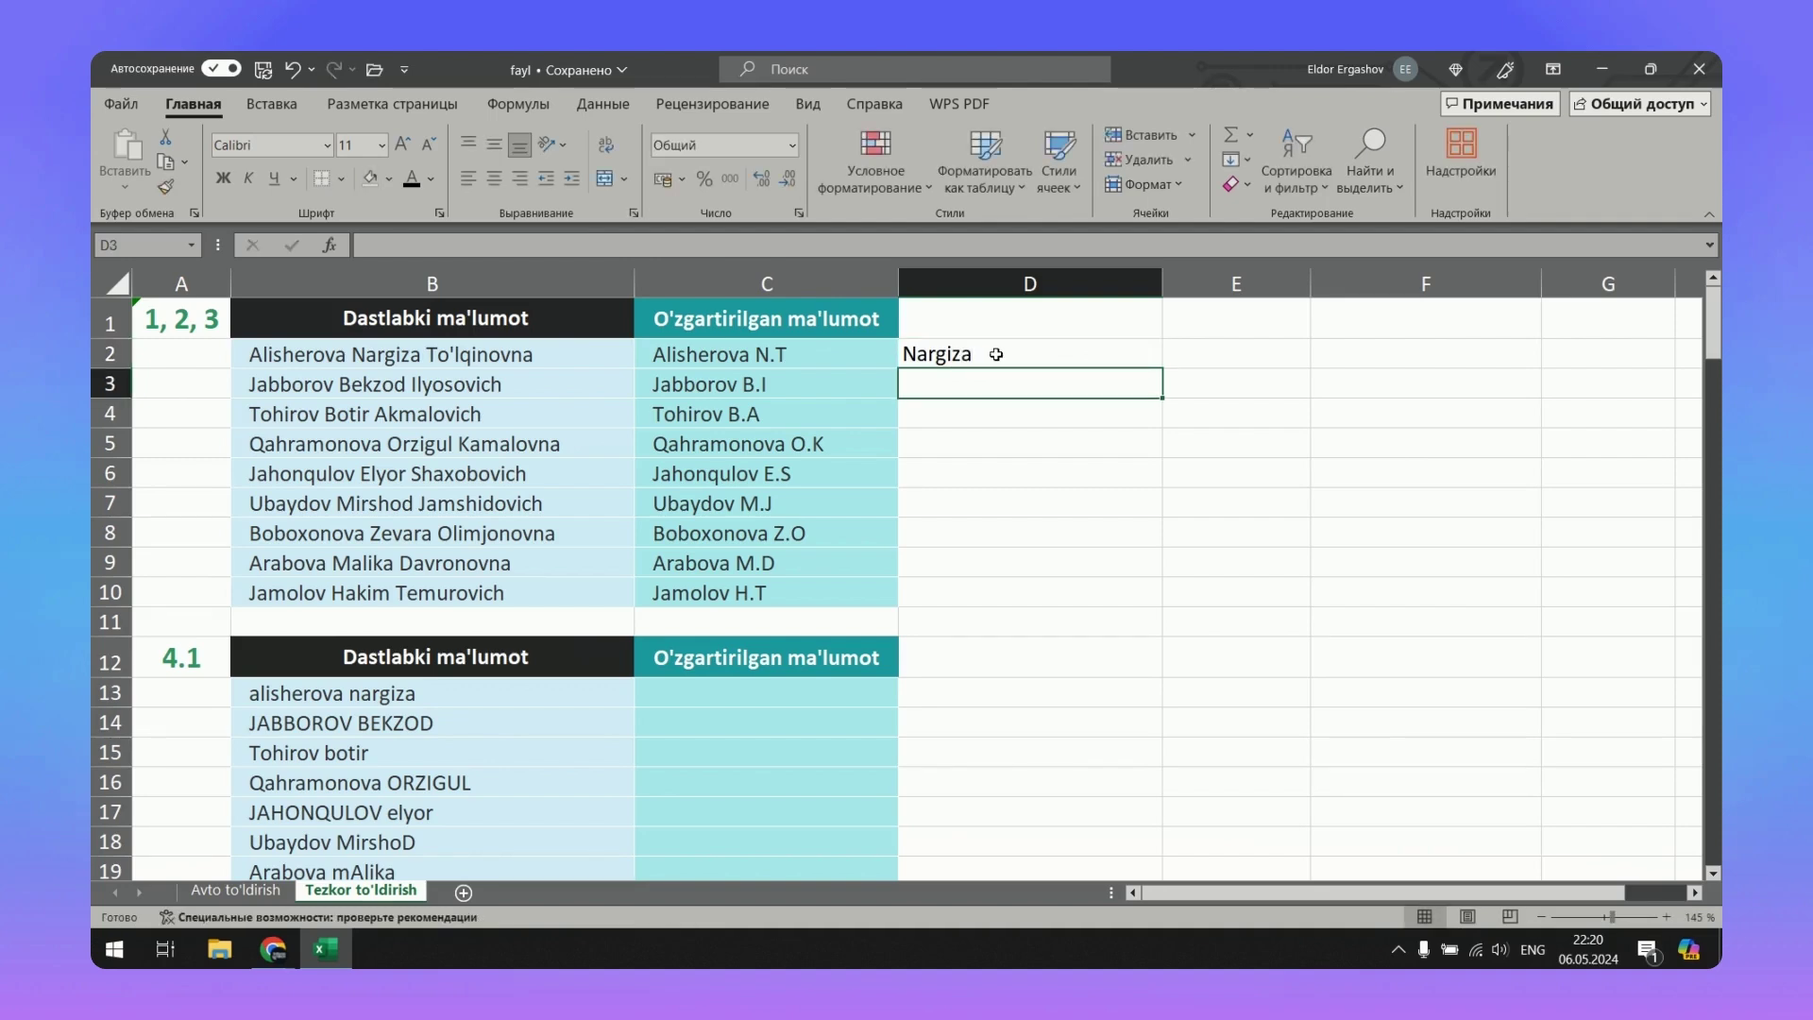
key("ctrl+e")
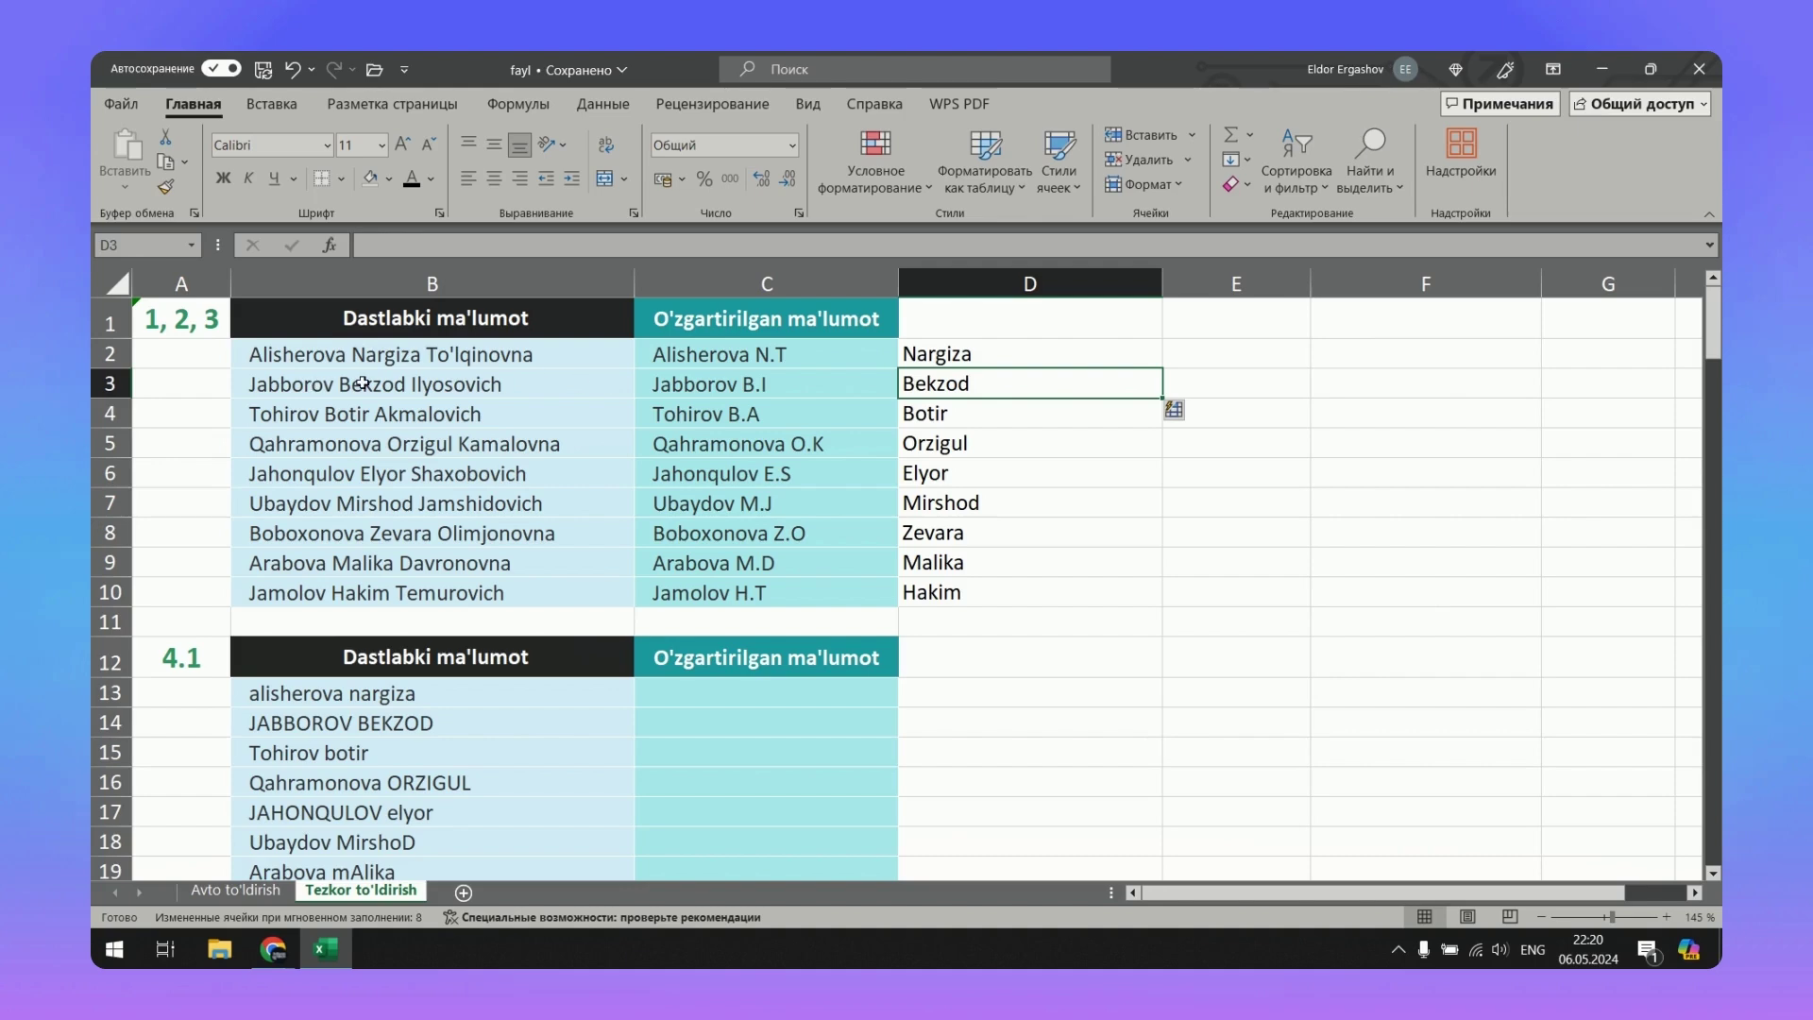
Enter the first person's surname and first name in E2, autofit column E, and fill down.
left_click(1187, 355)
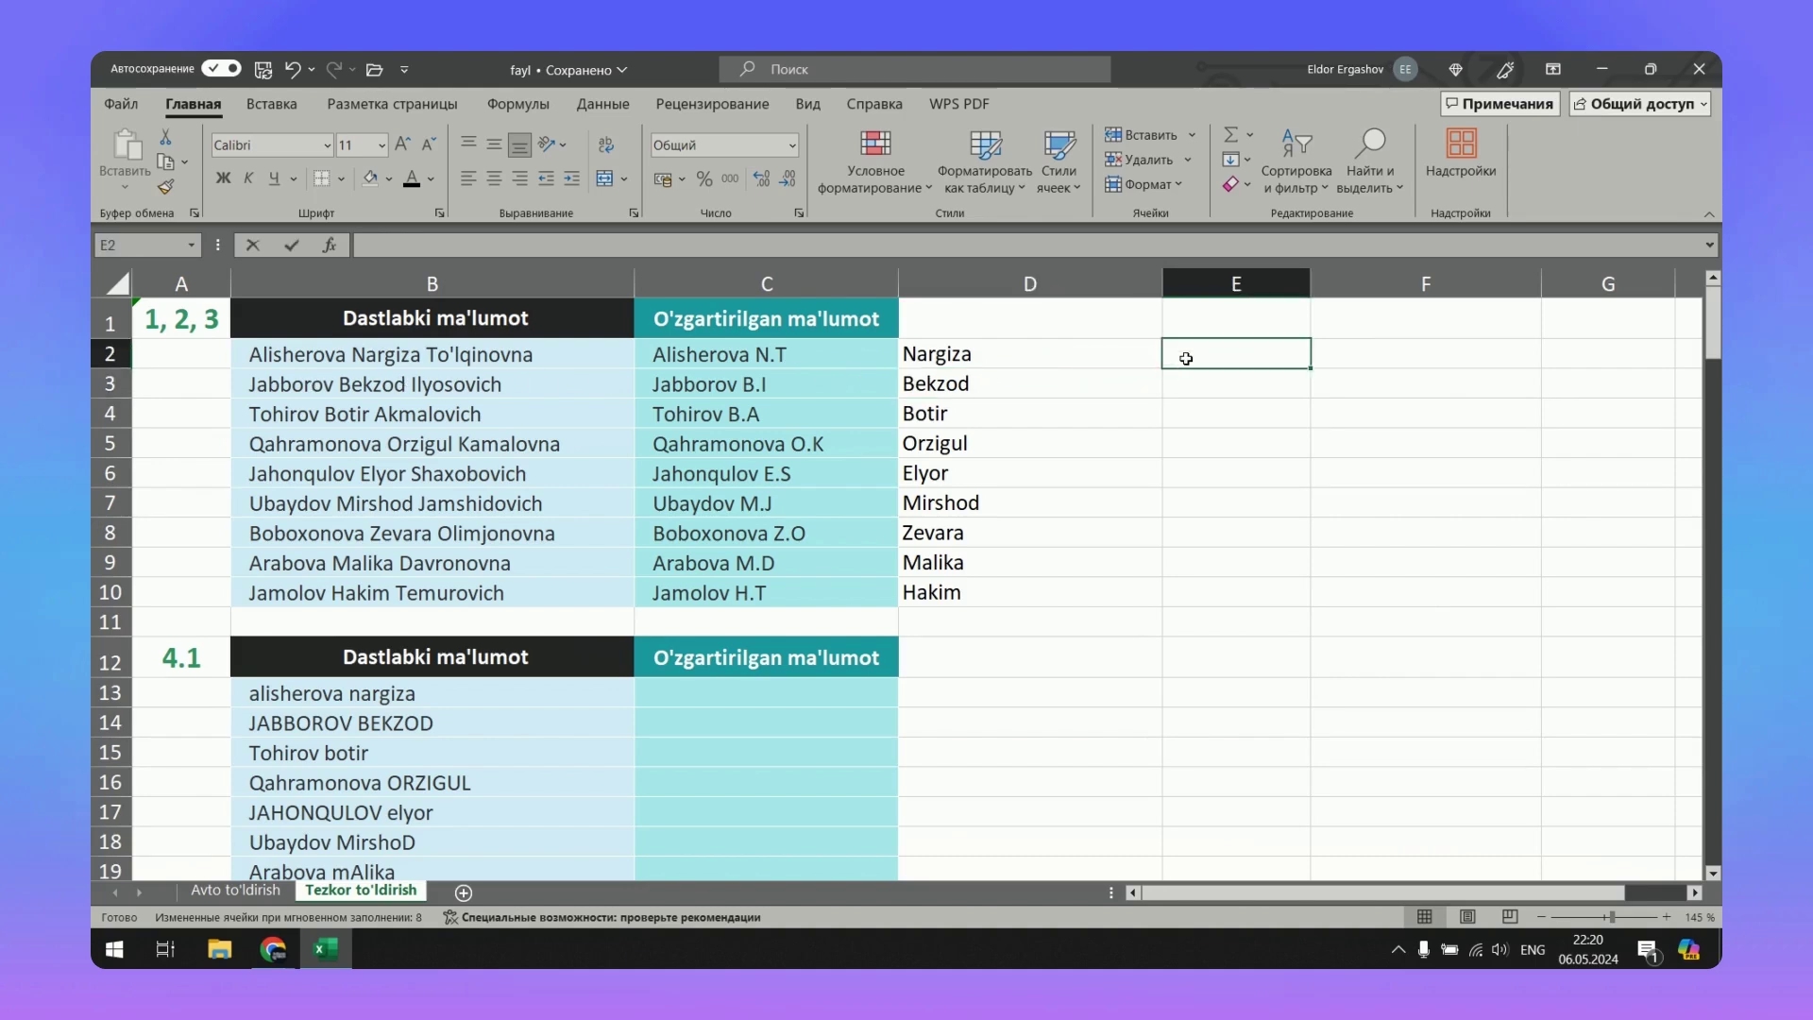
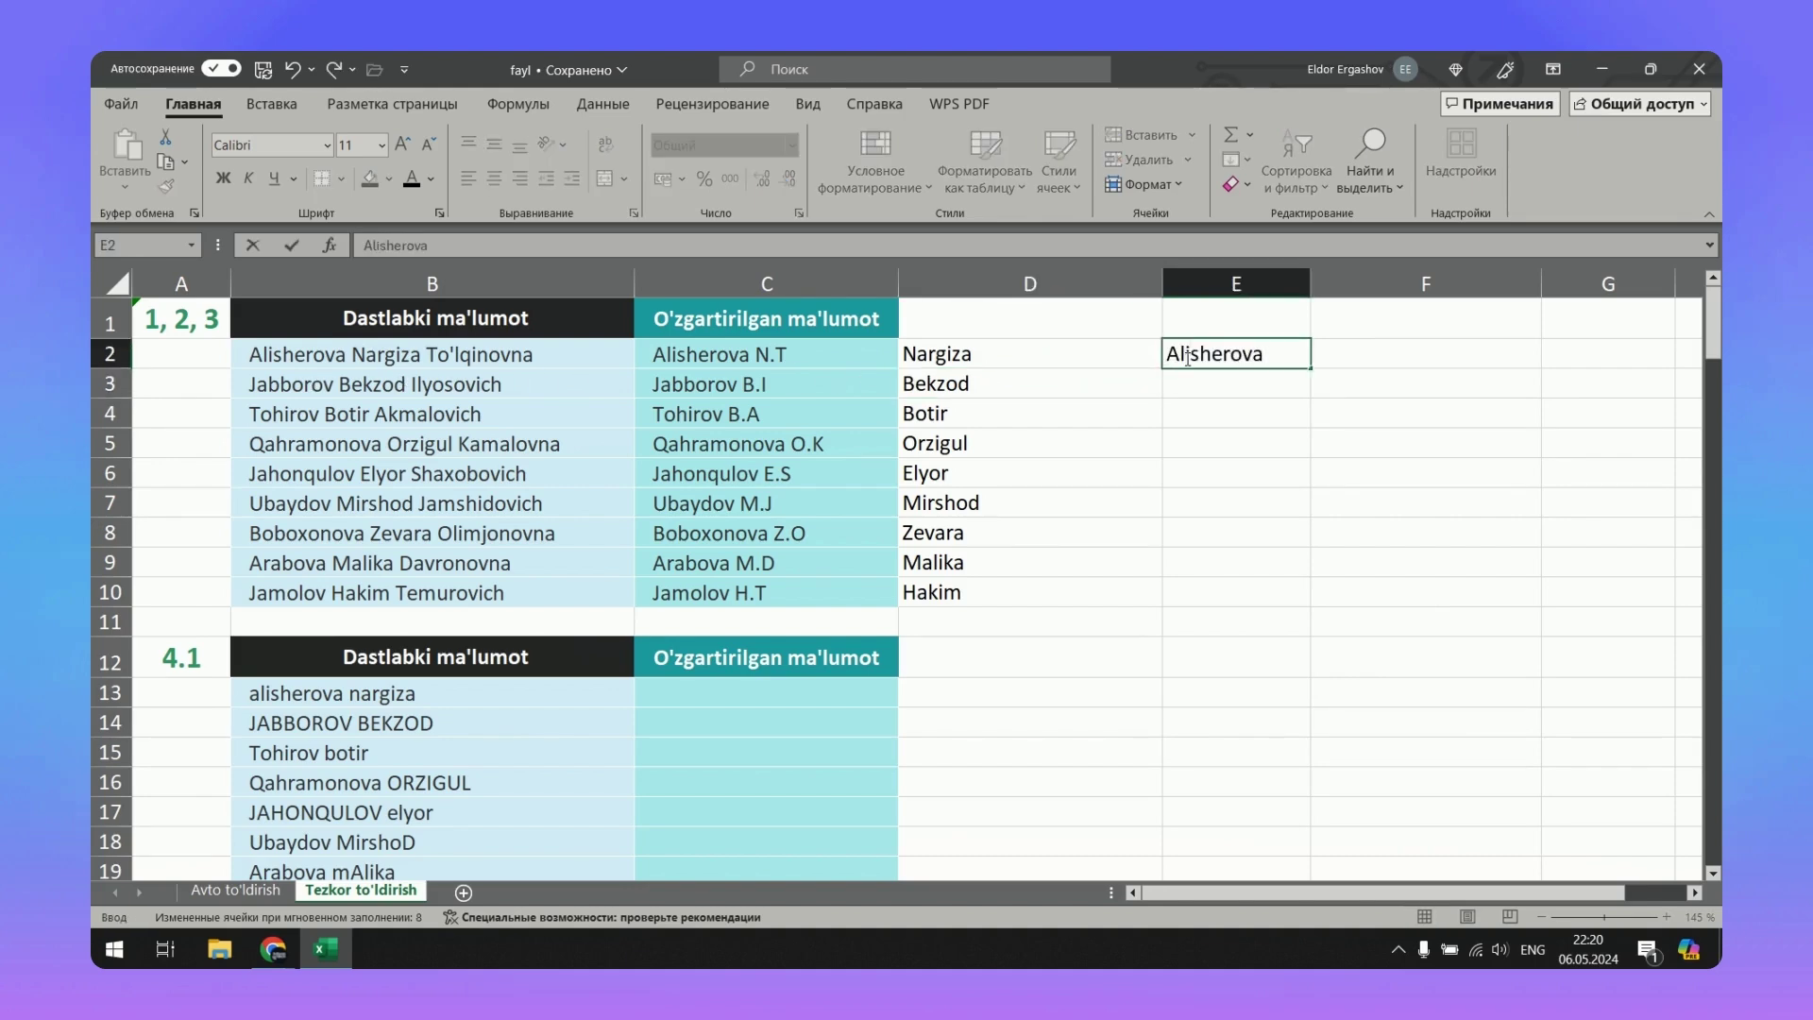
key("Return")
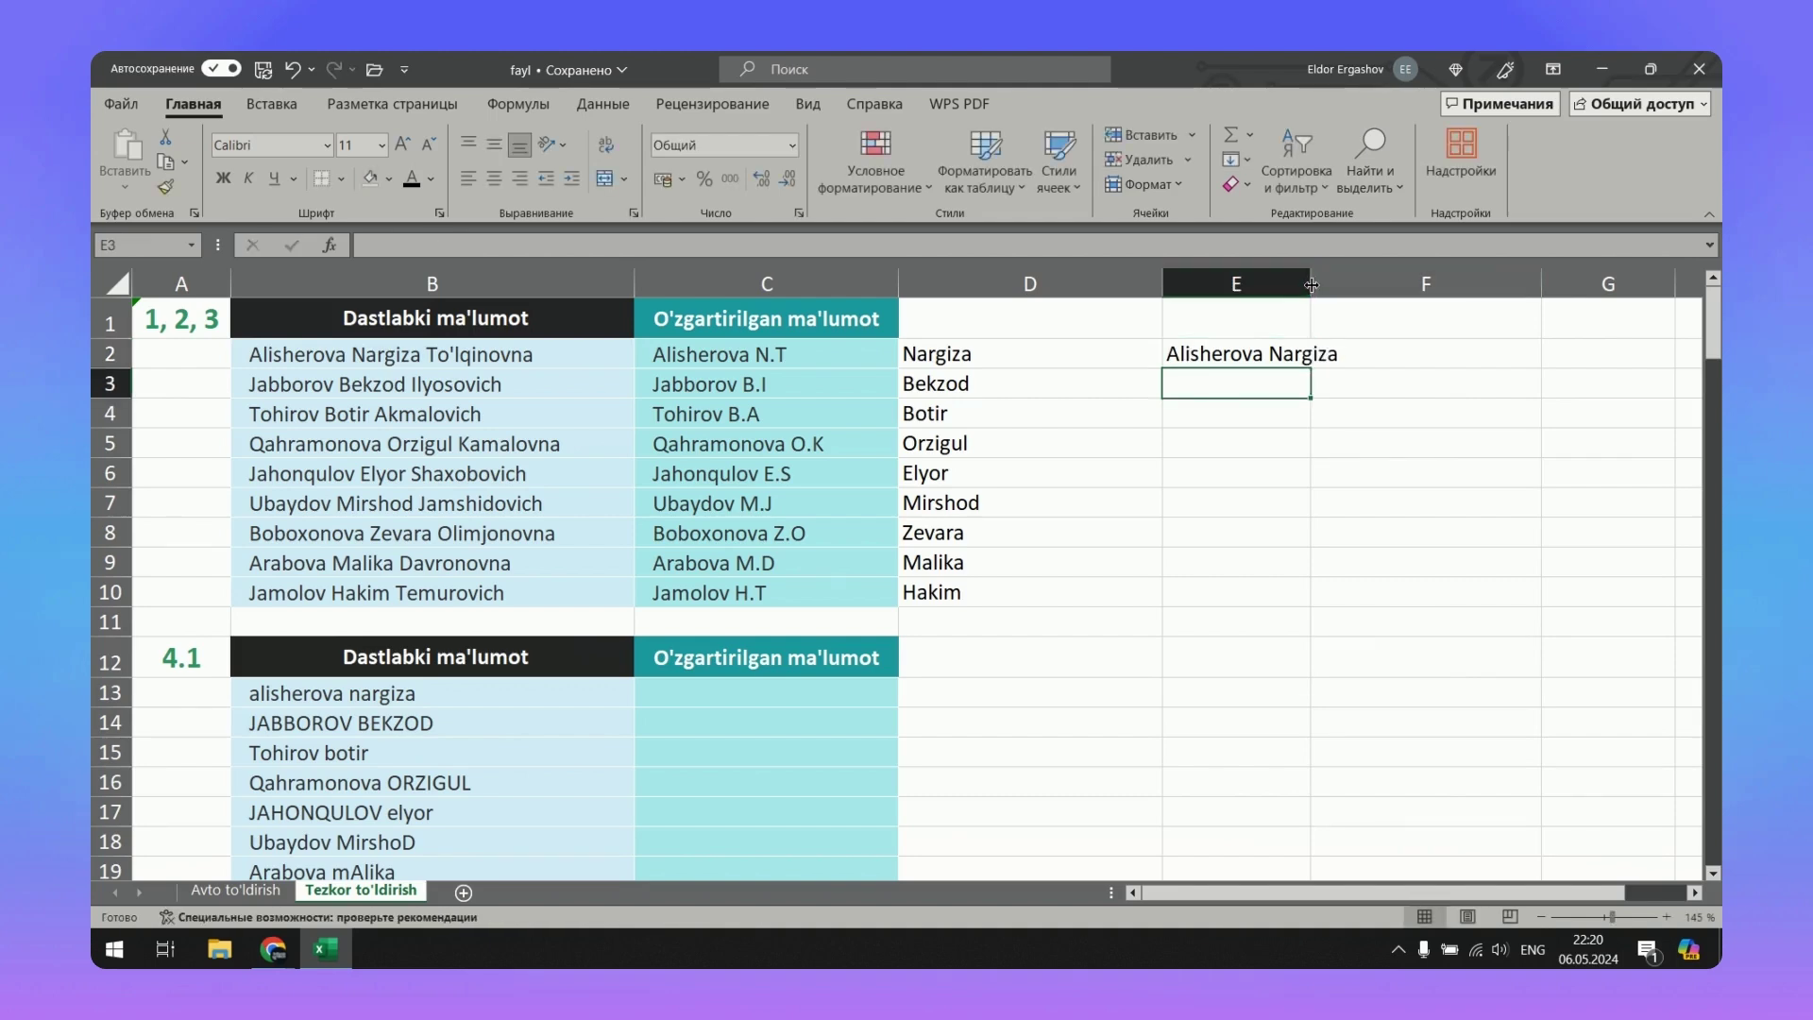
double_click(1310, 284)
left_click(1301, 355)
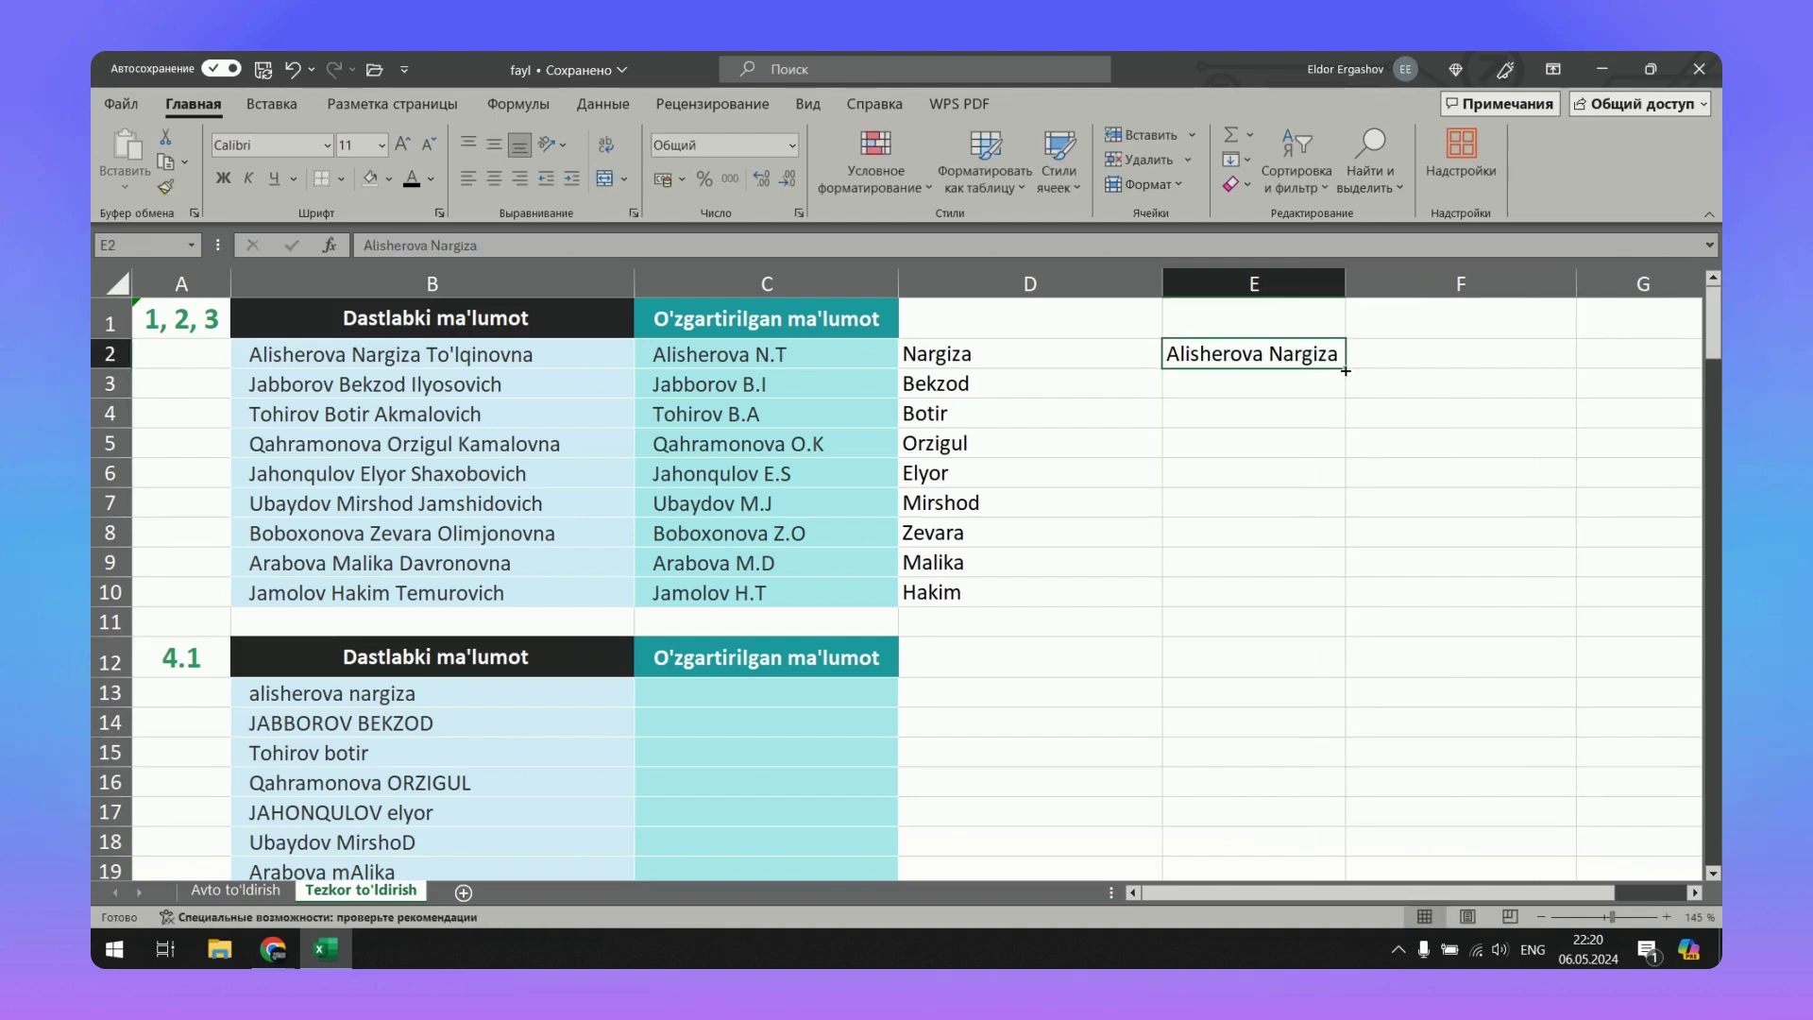
left_click(1345, 369)
double_click(1345, 369)
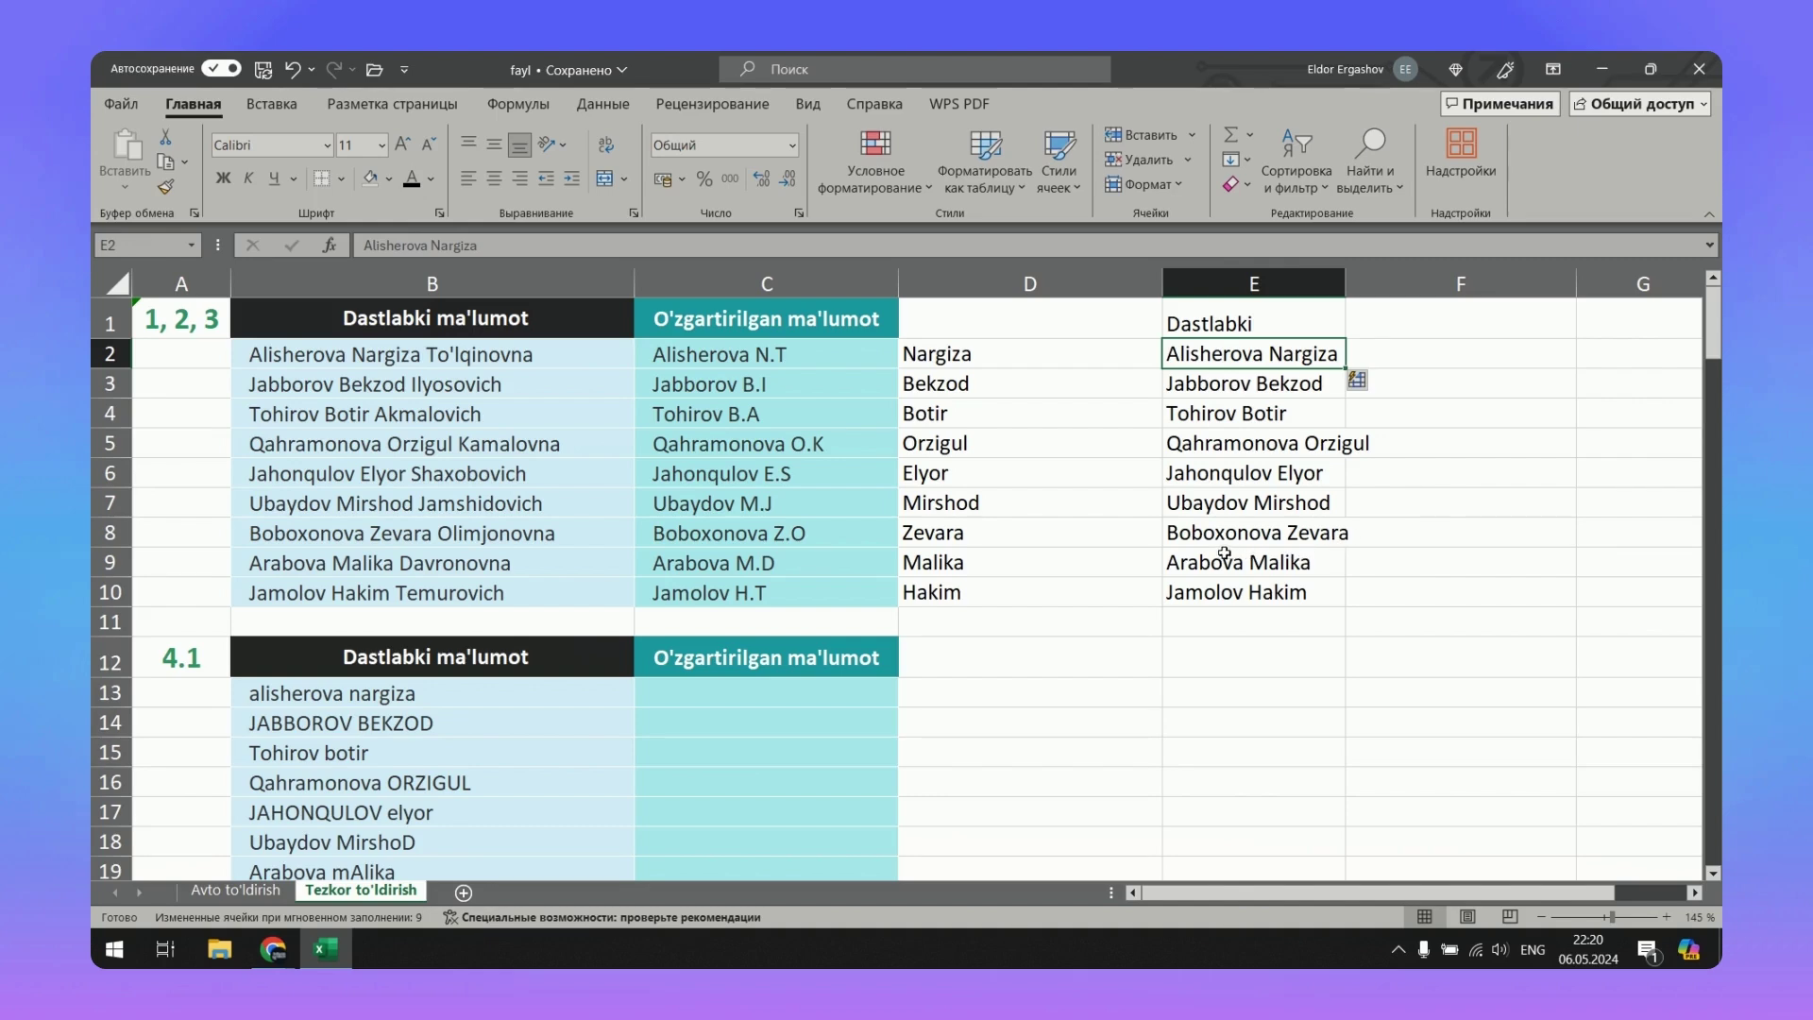
Scroll down to list 4.1 and select its mixed-case names in B13:B19.
scroll(772, 475, "down", 1)
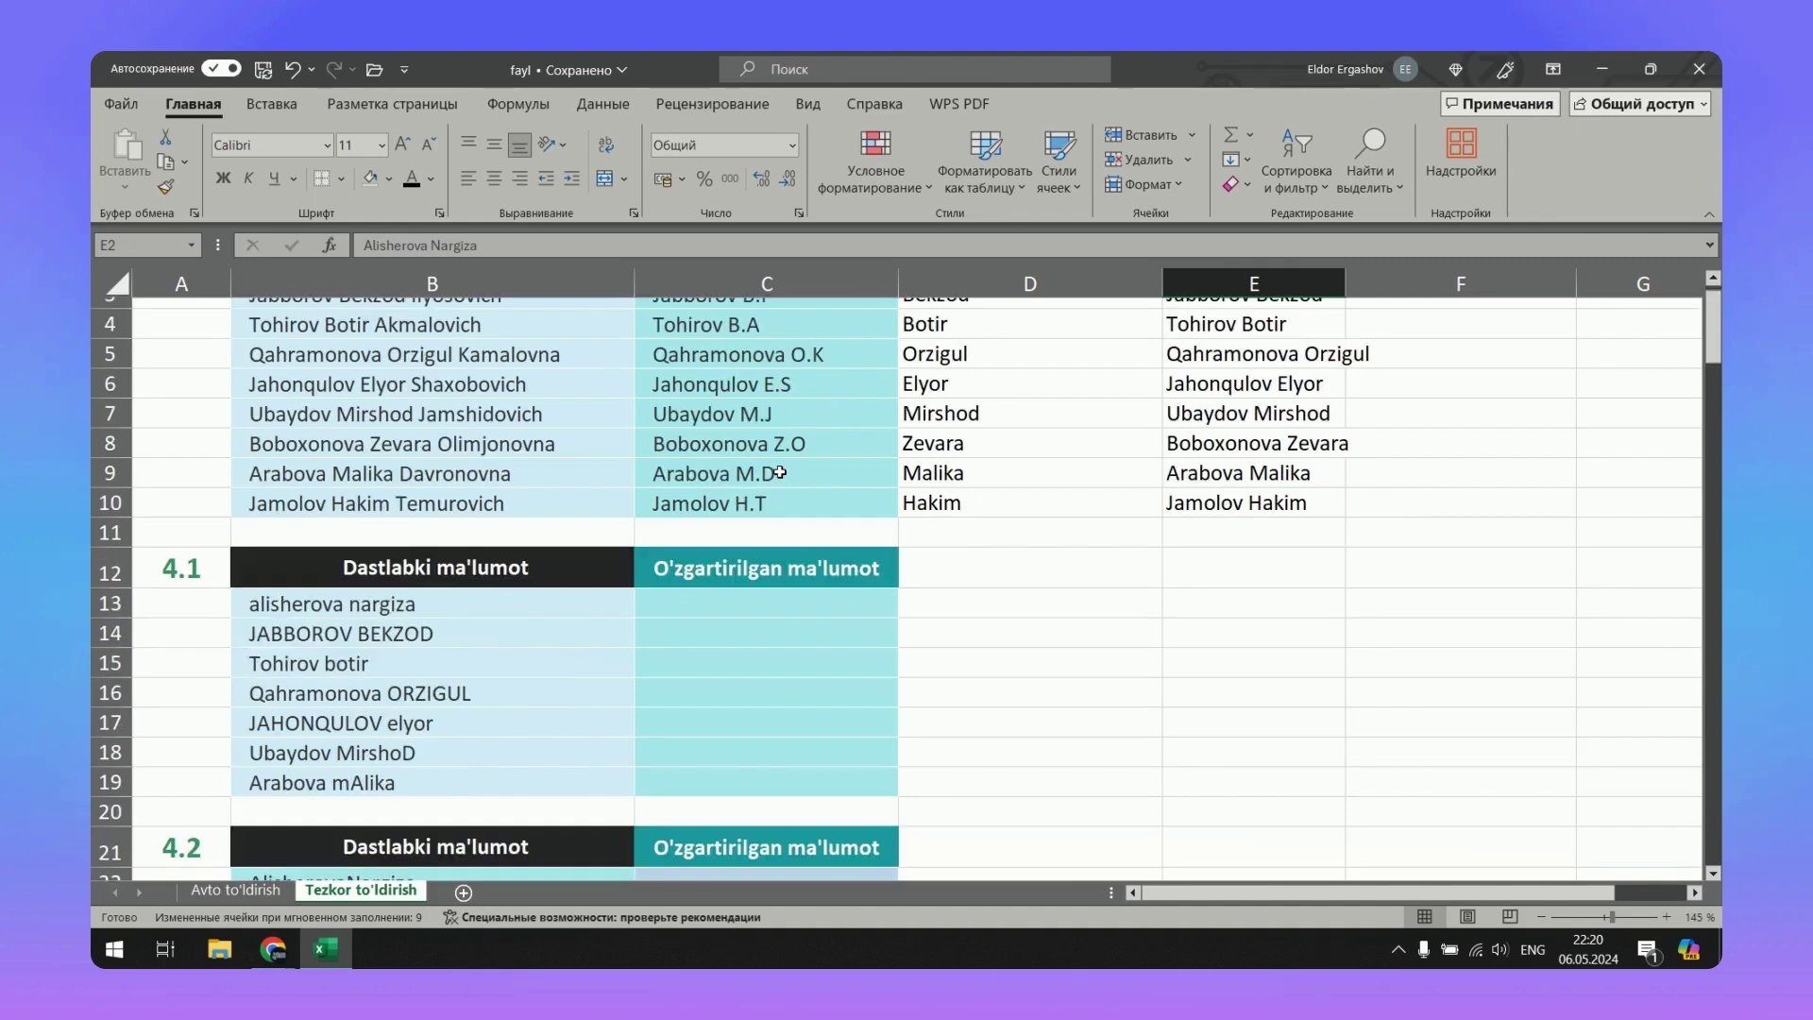
scroll(779, 472, "down", 1)
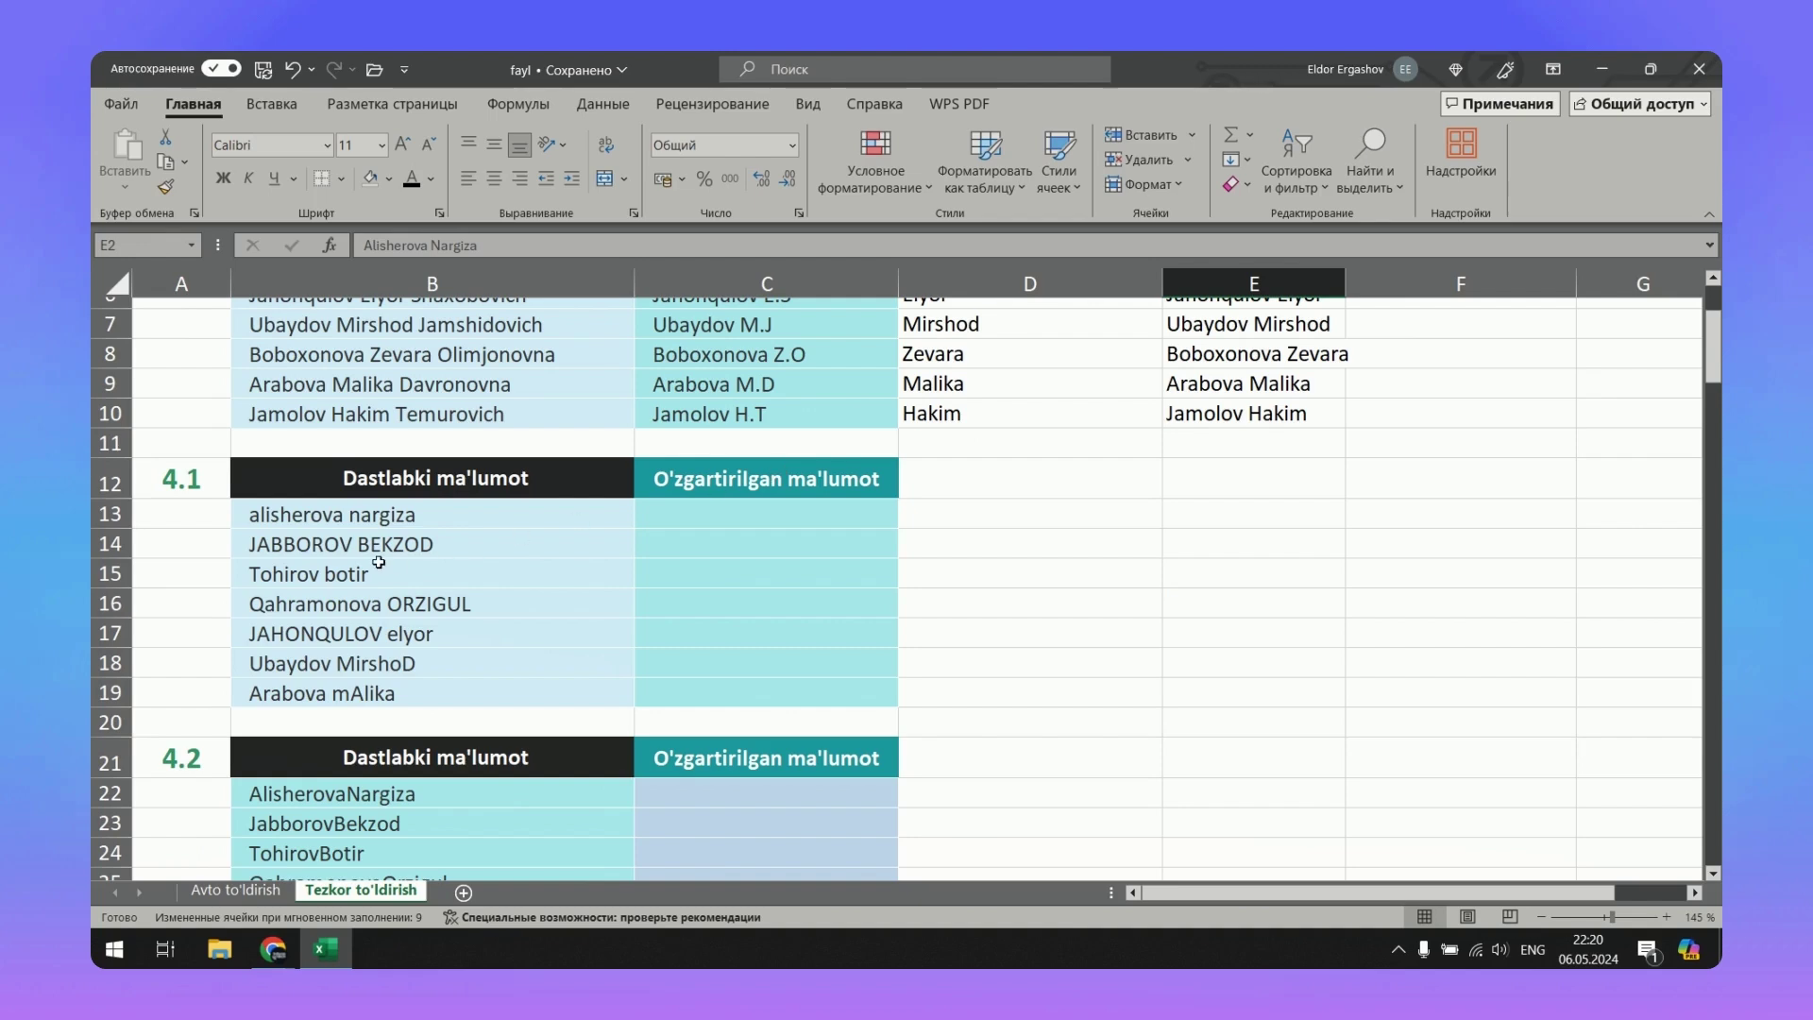
left_click_drag(382, 521, 408, 690)
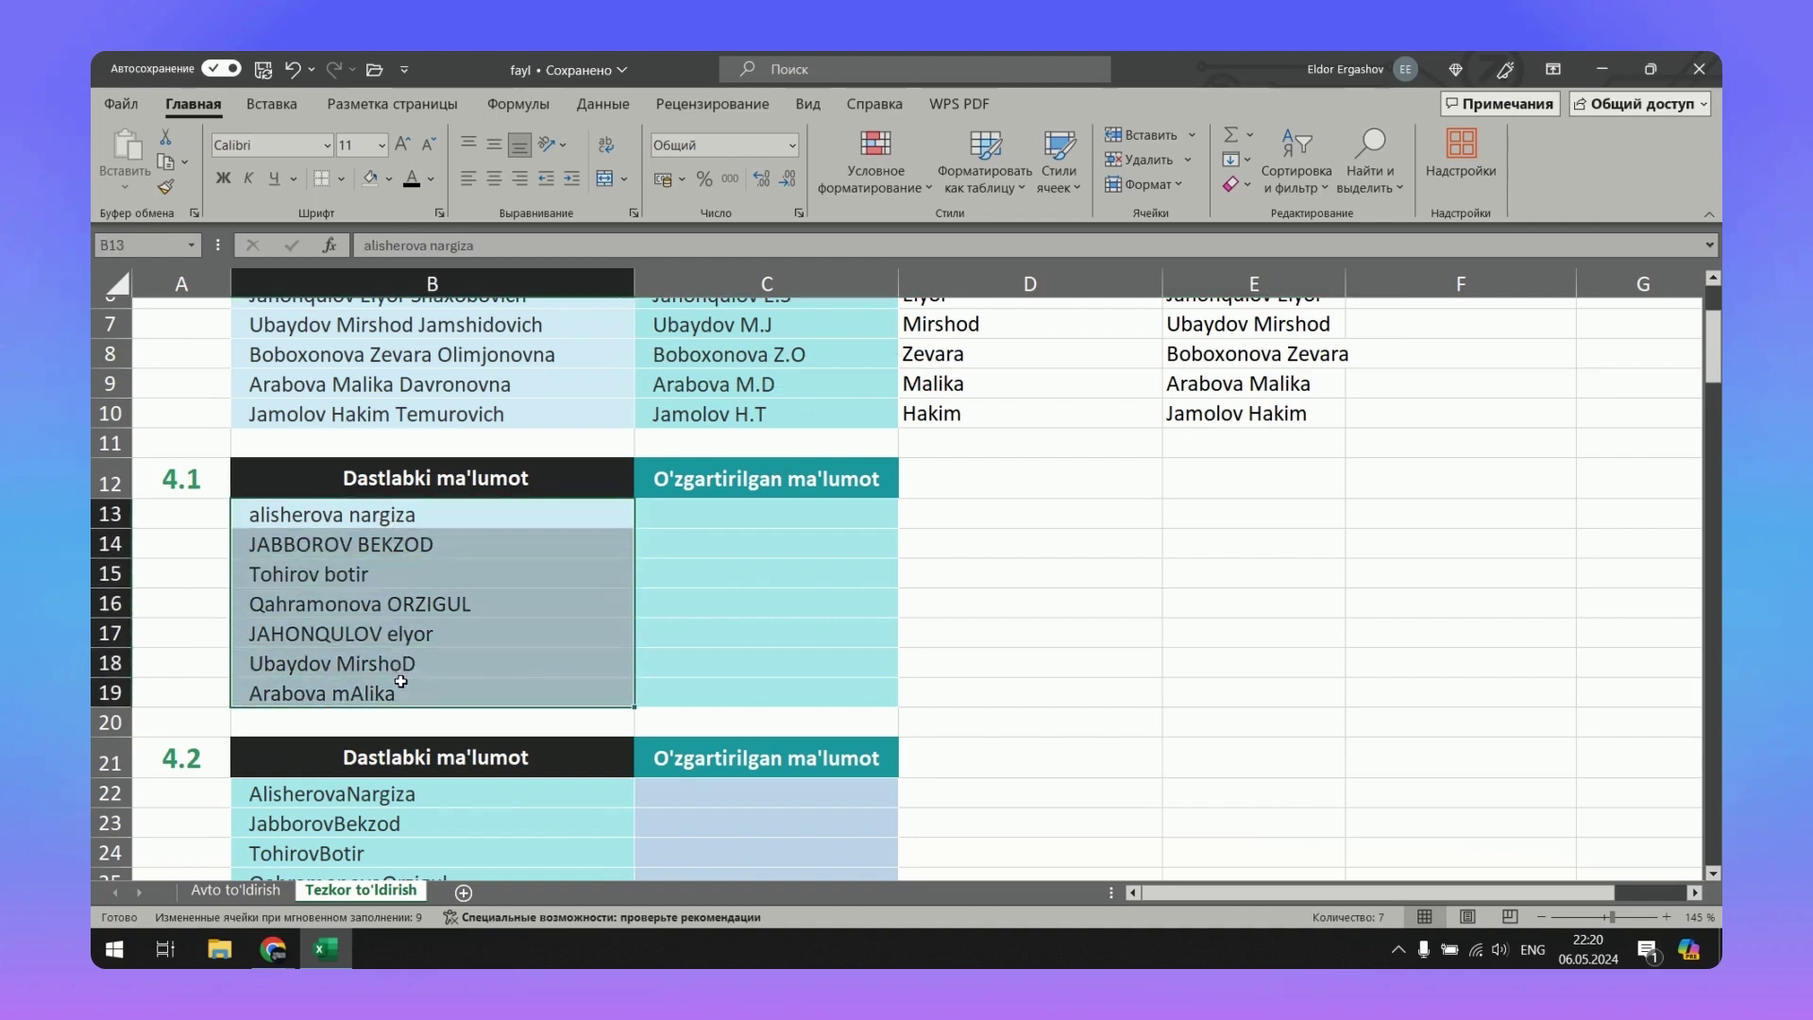
left_click(448, 630)
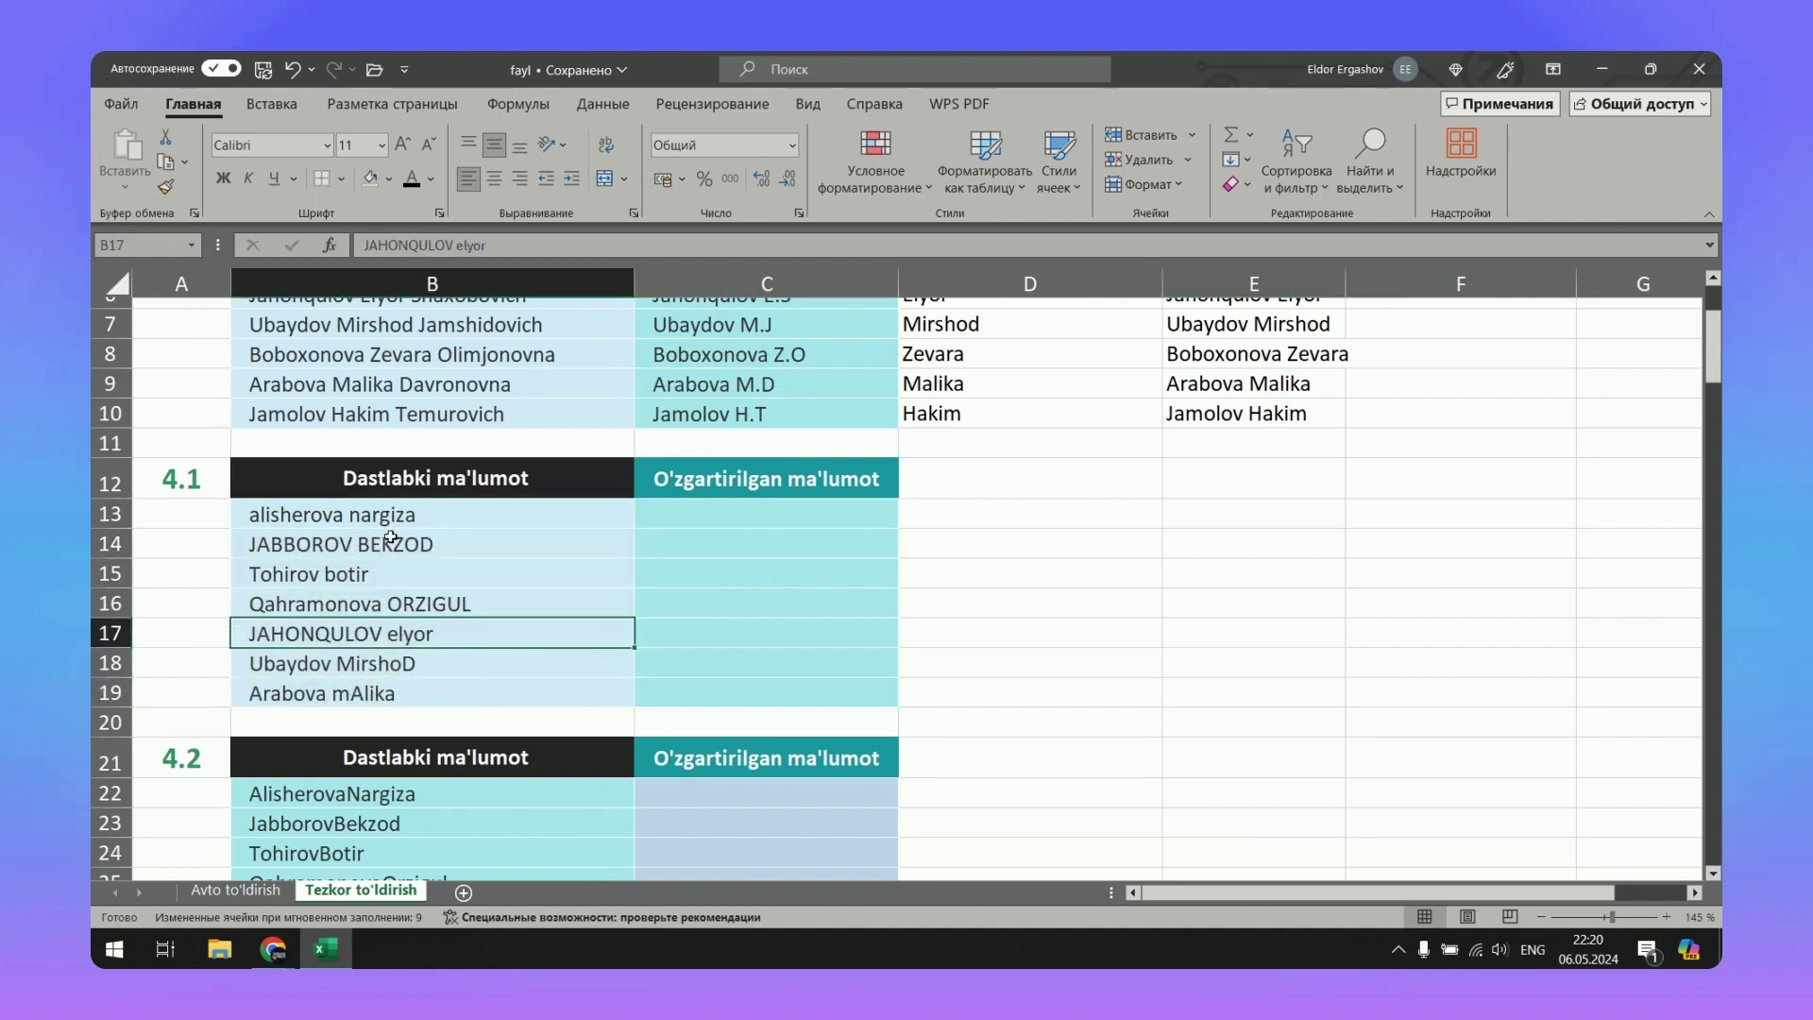
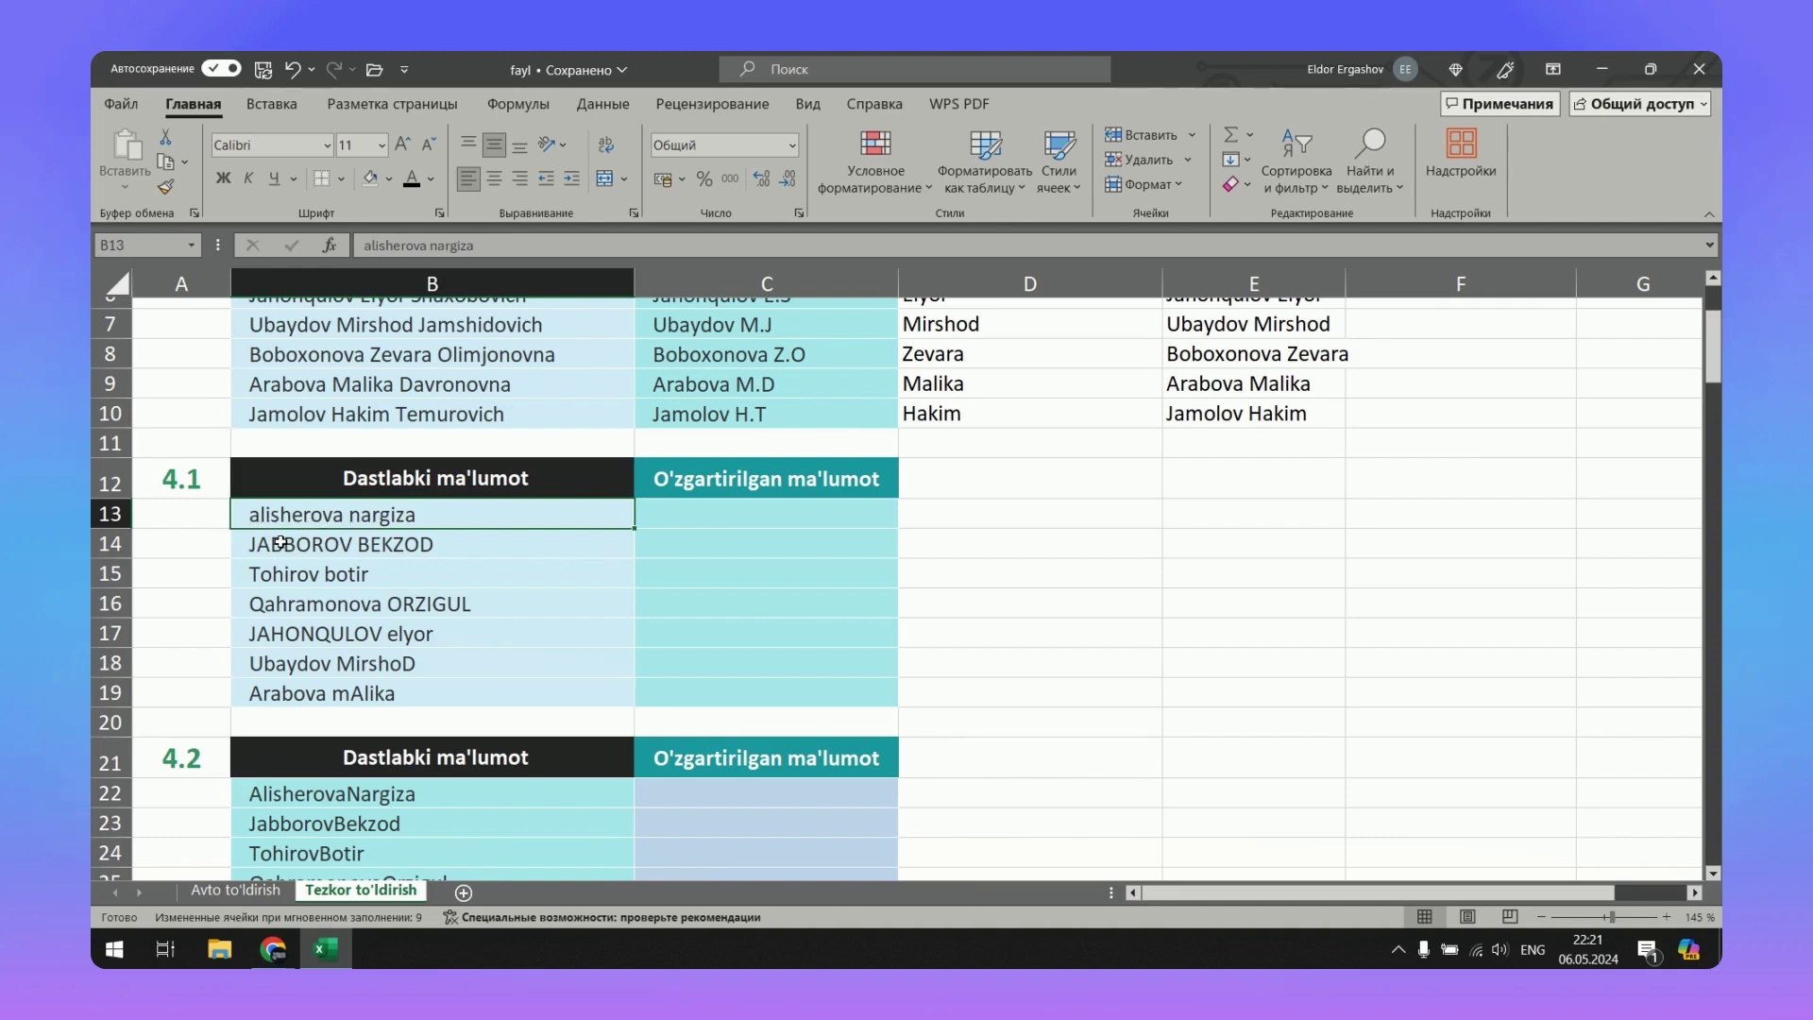
left_click(368, 545)
left_click(289, 576)
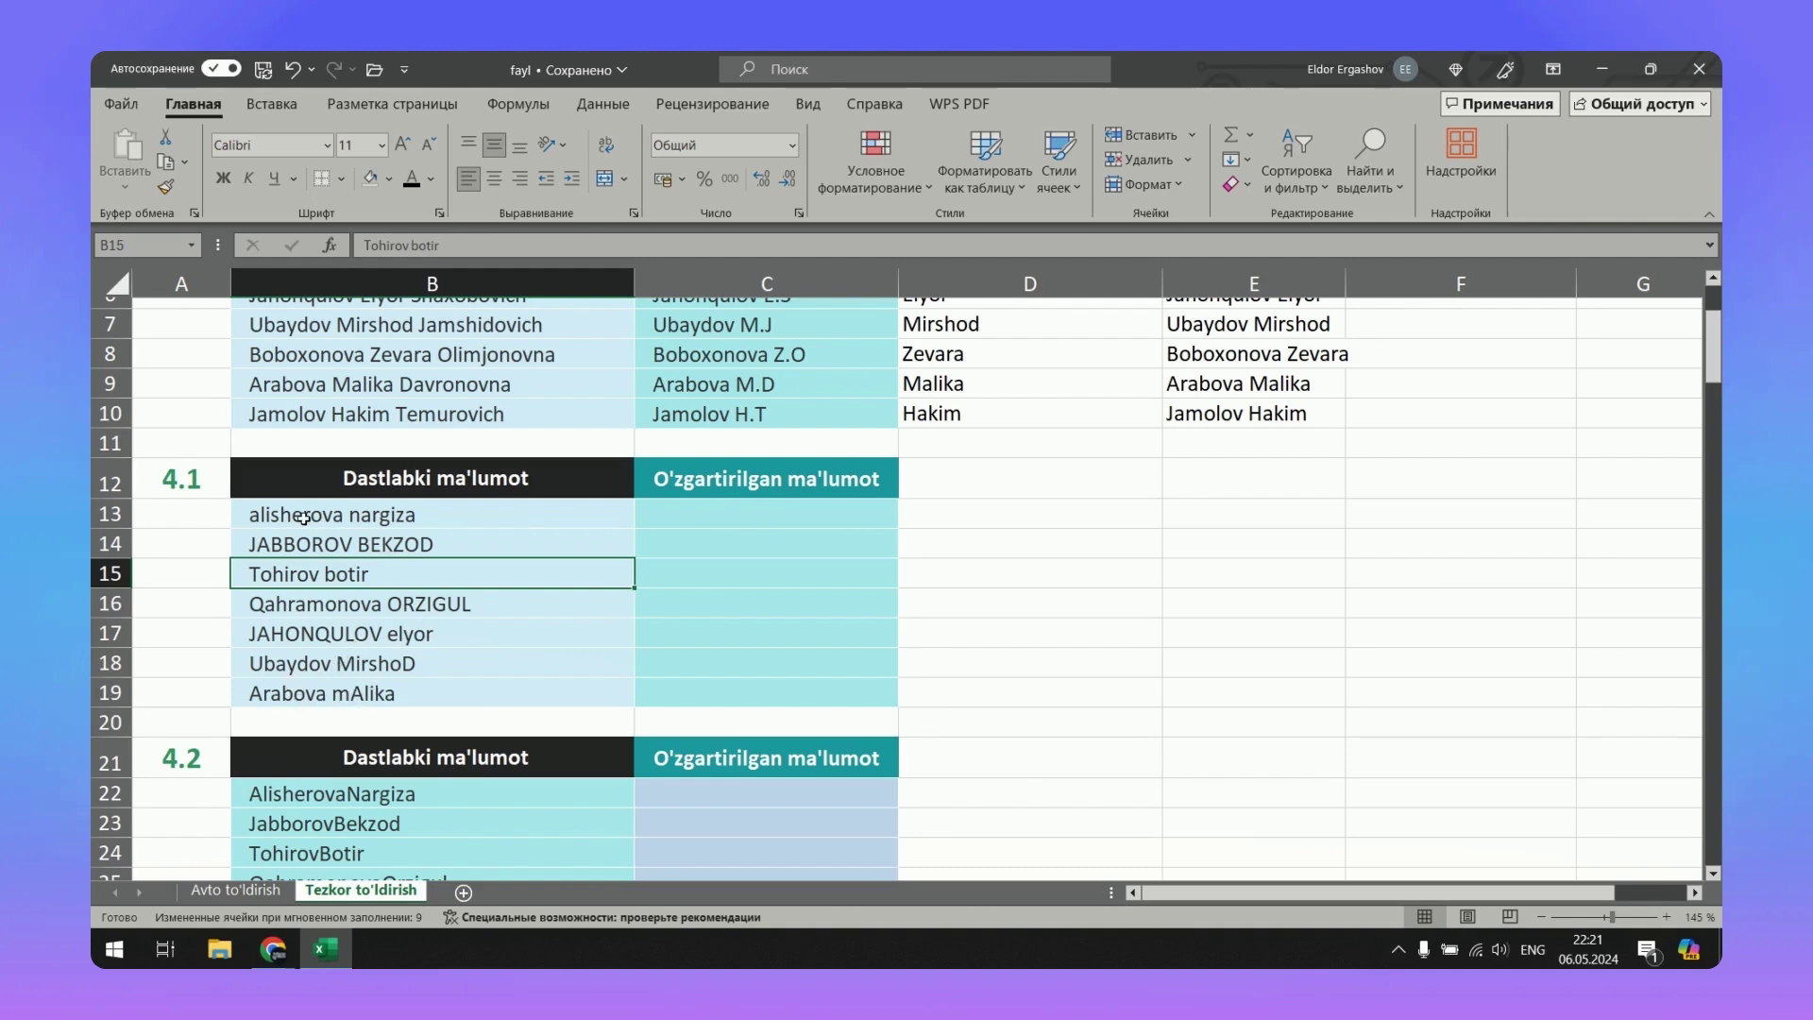
left_click(688, 525)
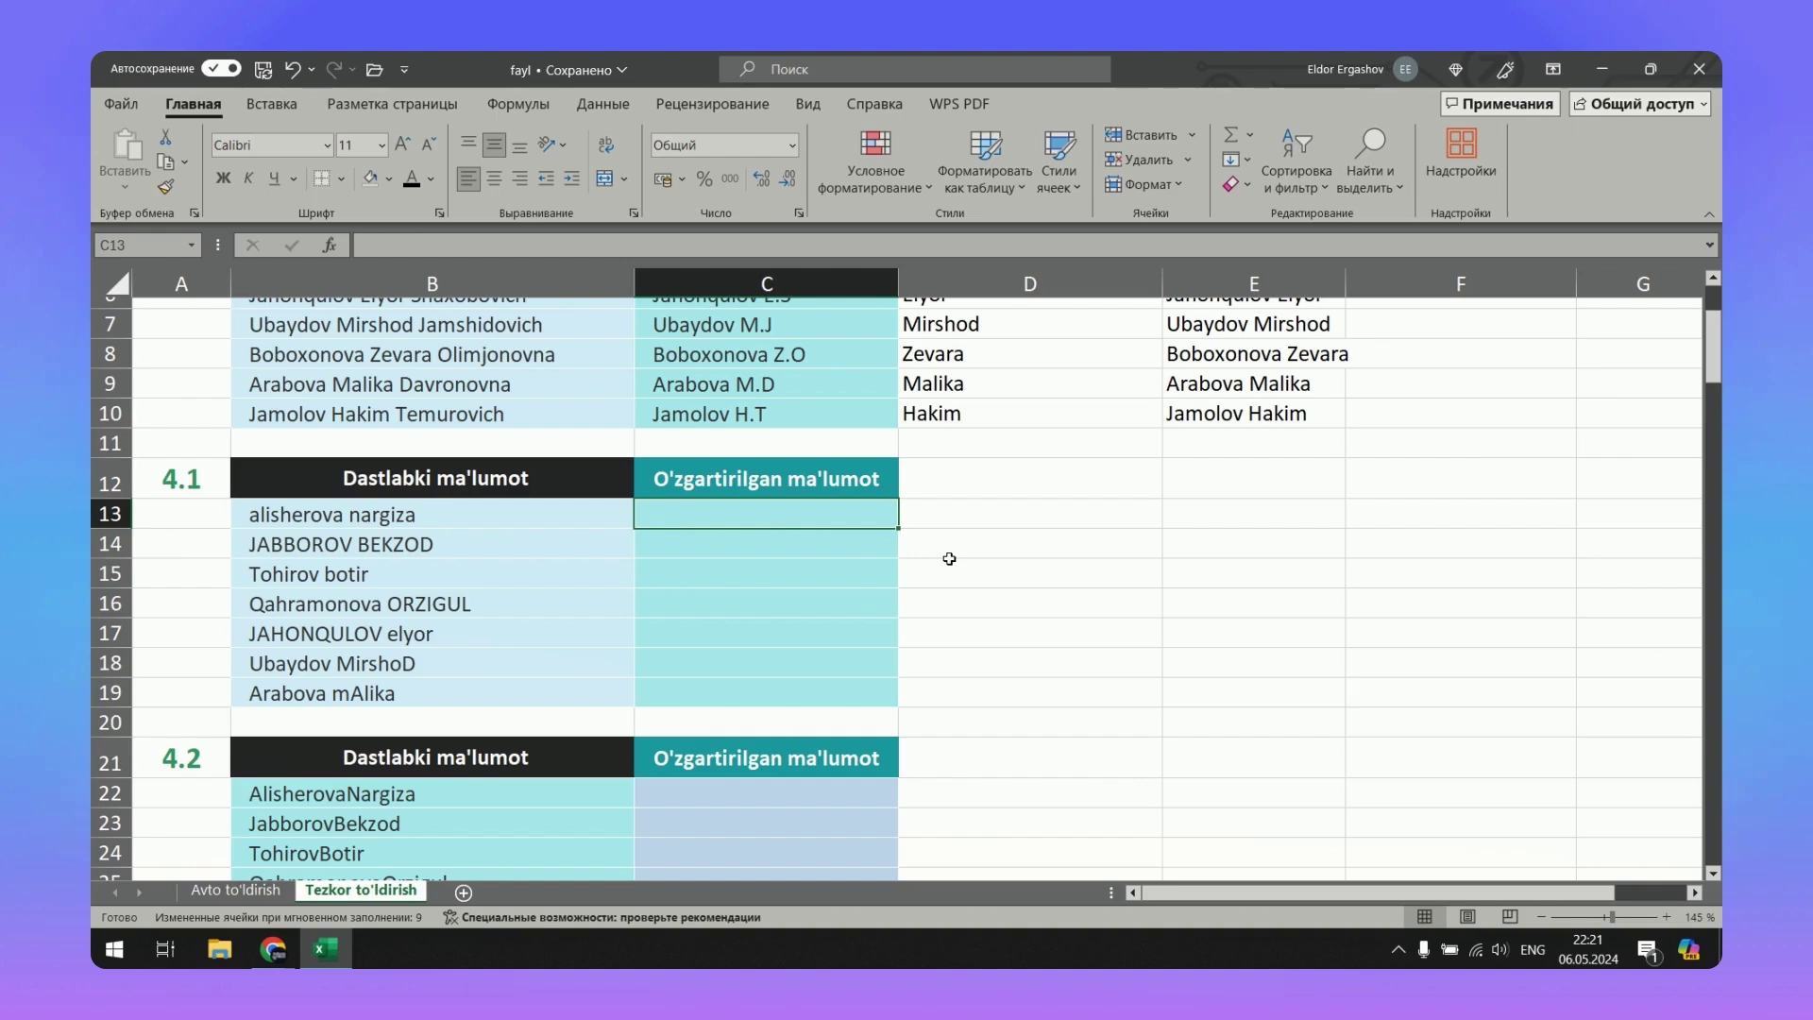
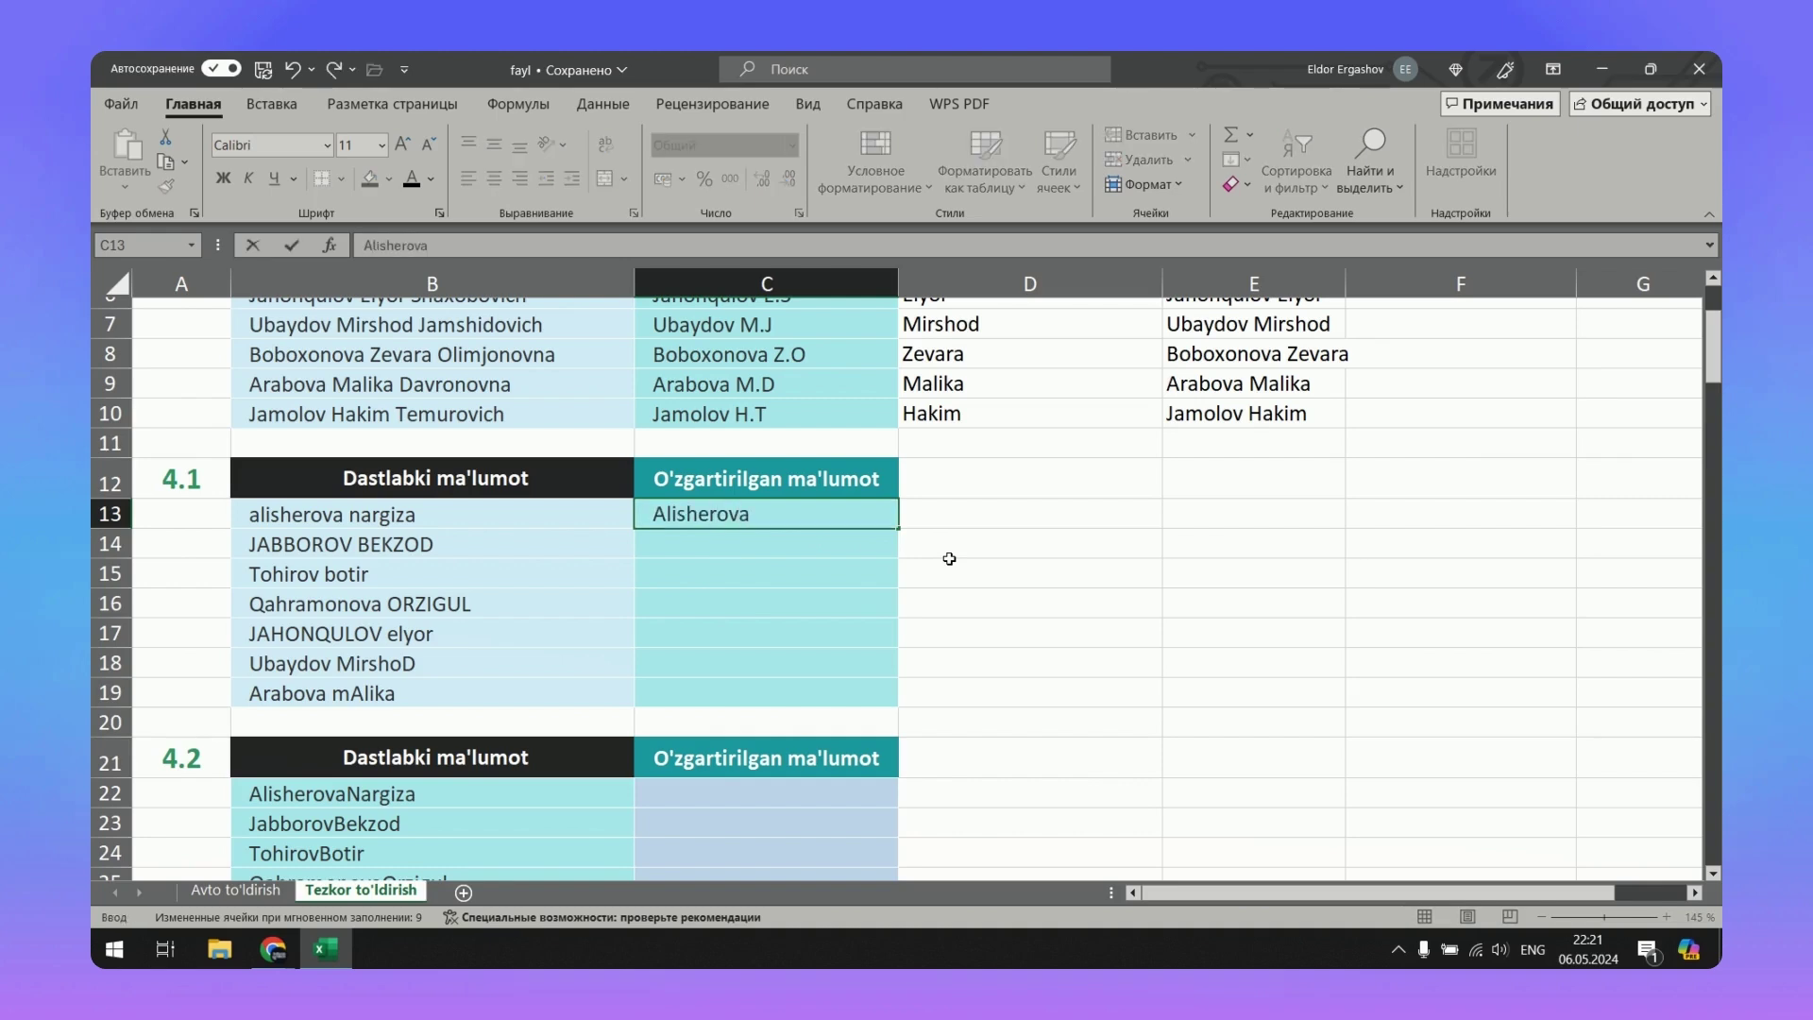
key("Return")
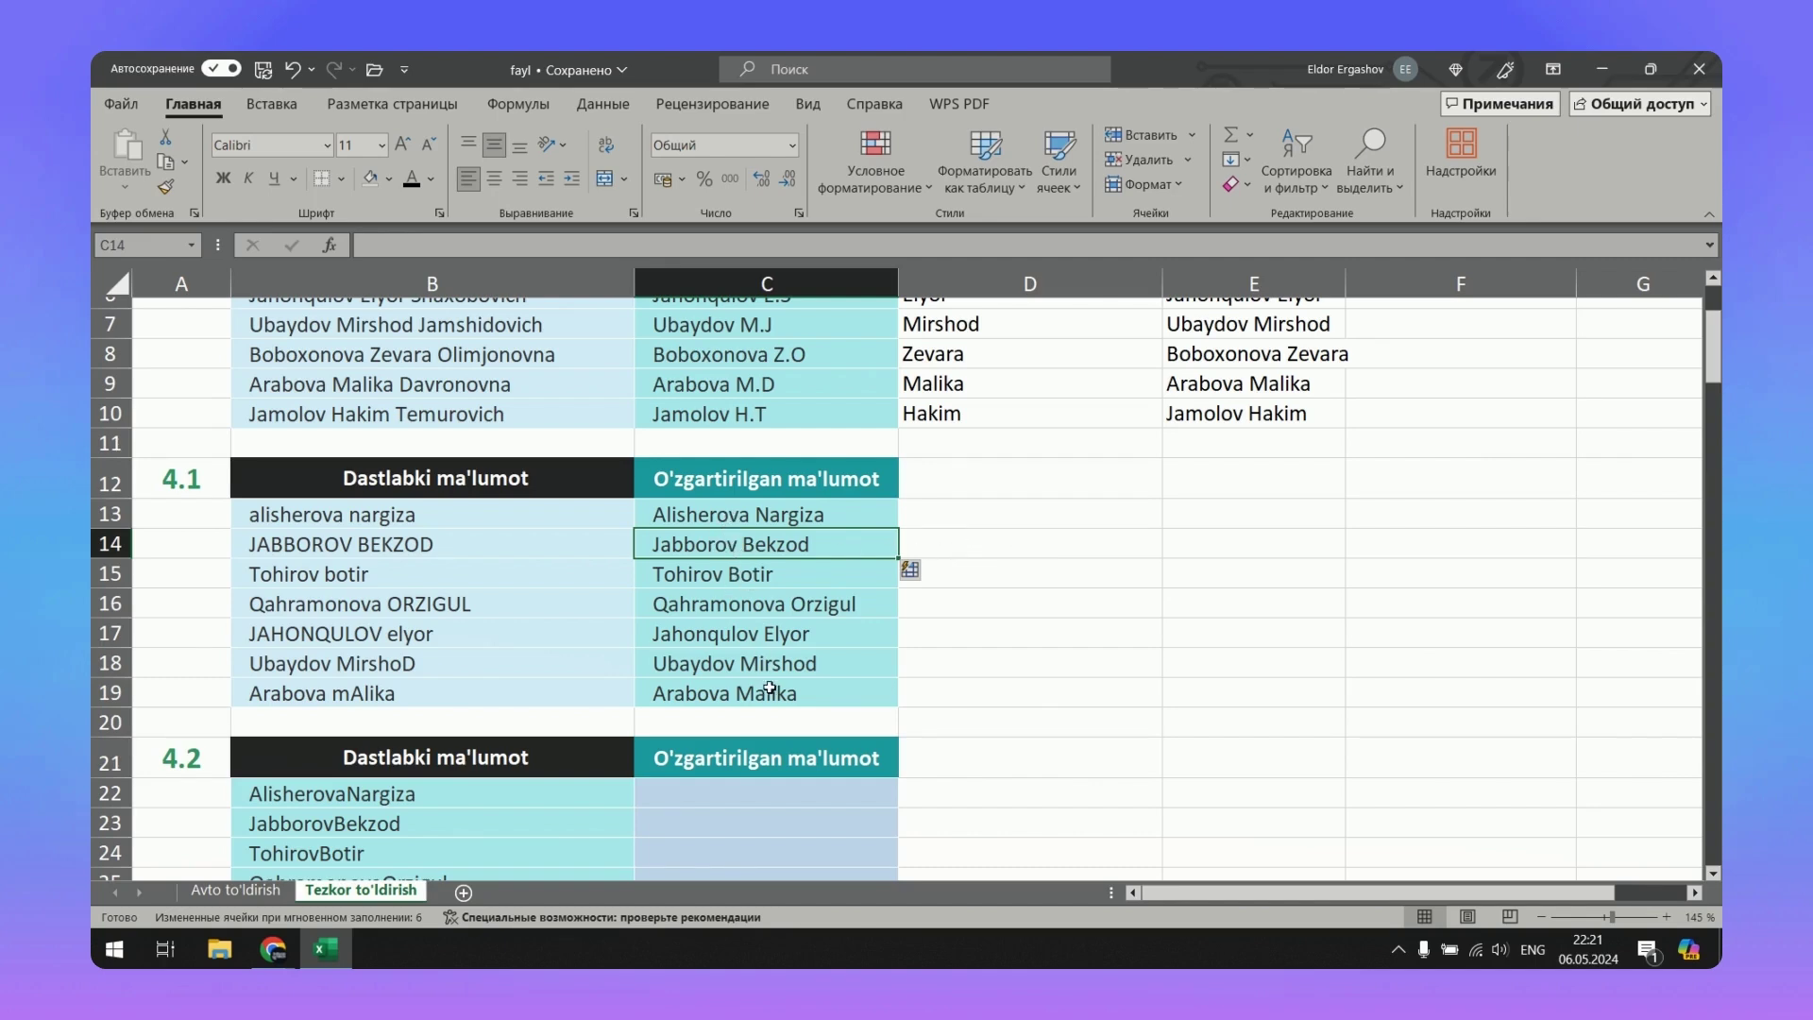
left_click(746, 516)
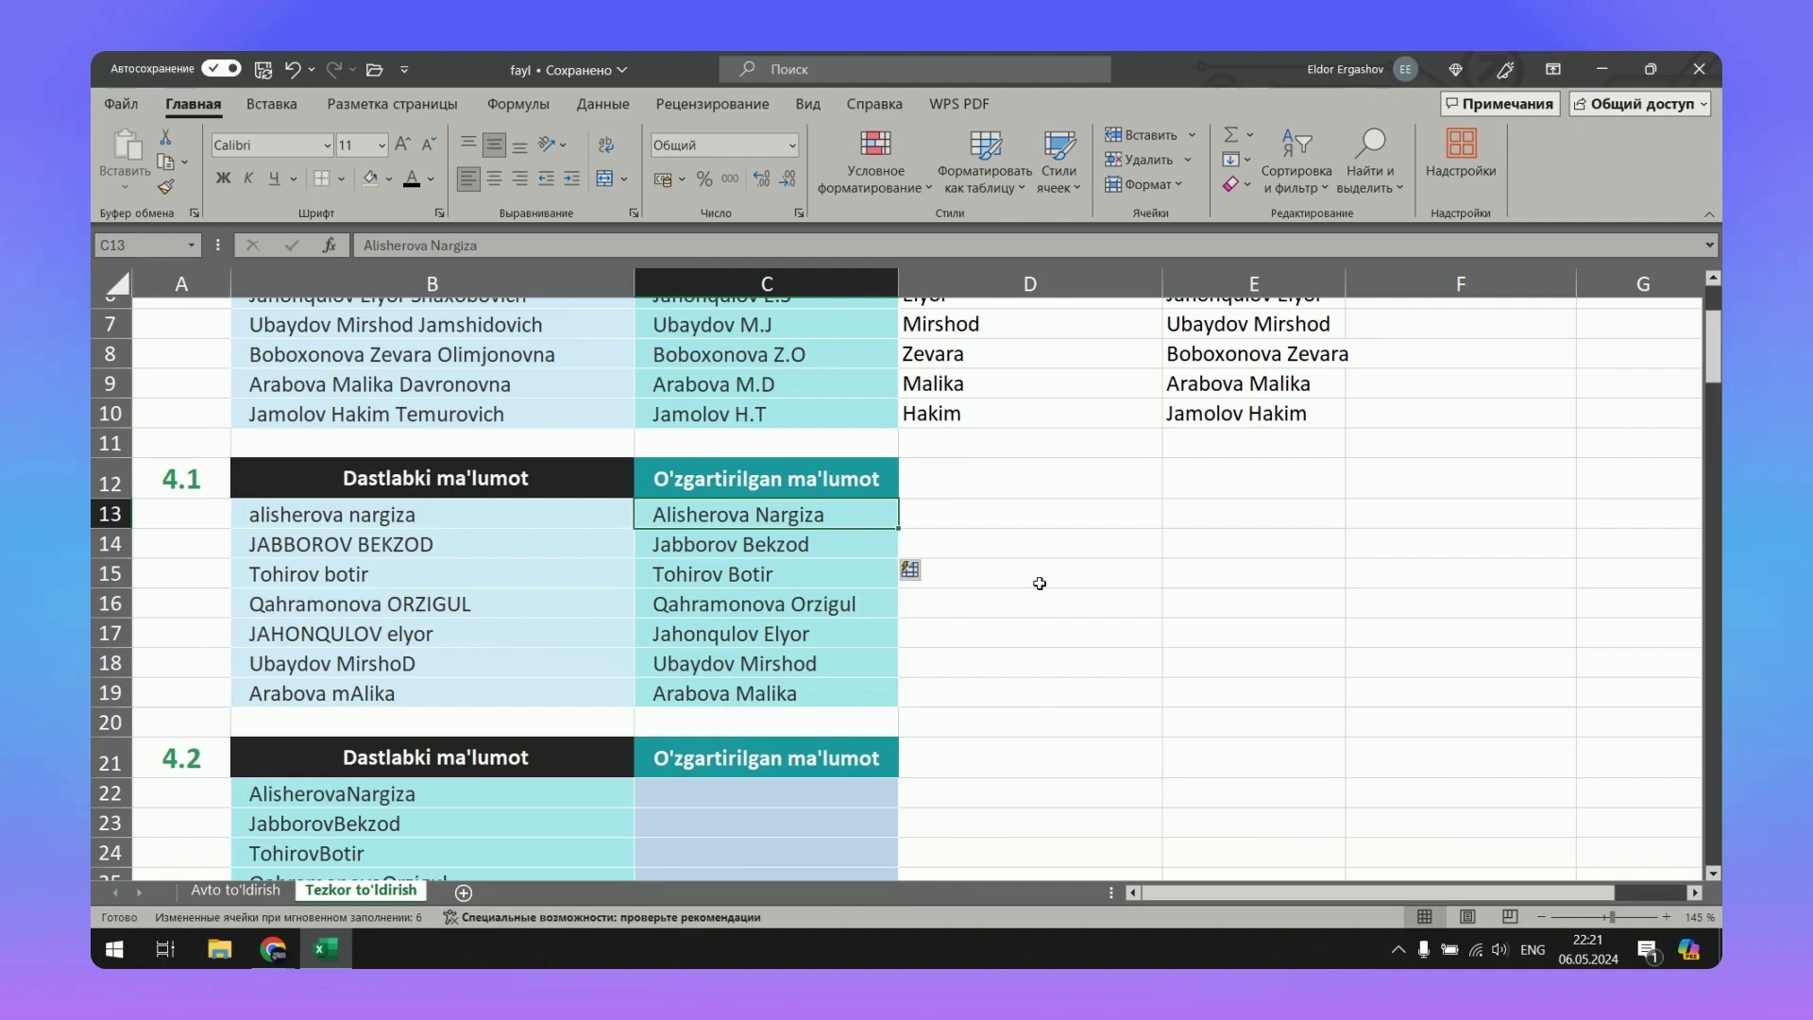
scroll(1043, 572, "down", 1)
scroll(1044, 572, "down", 2)
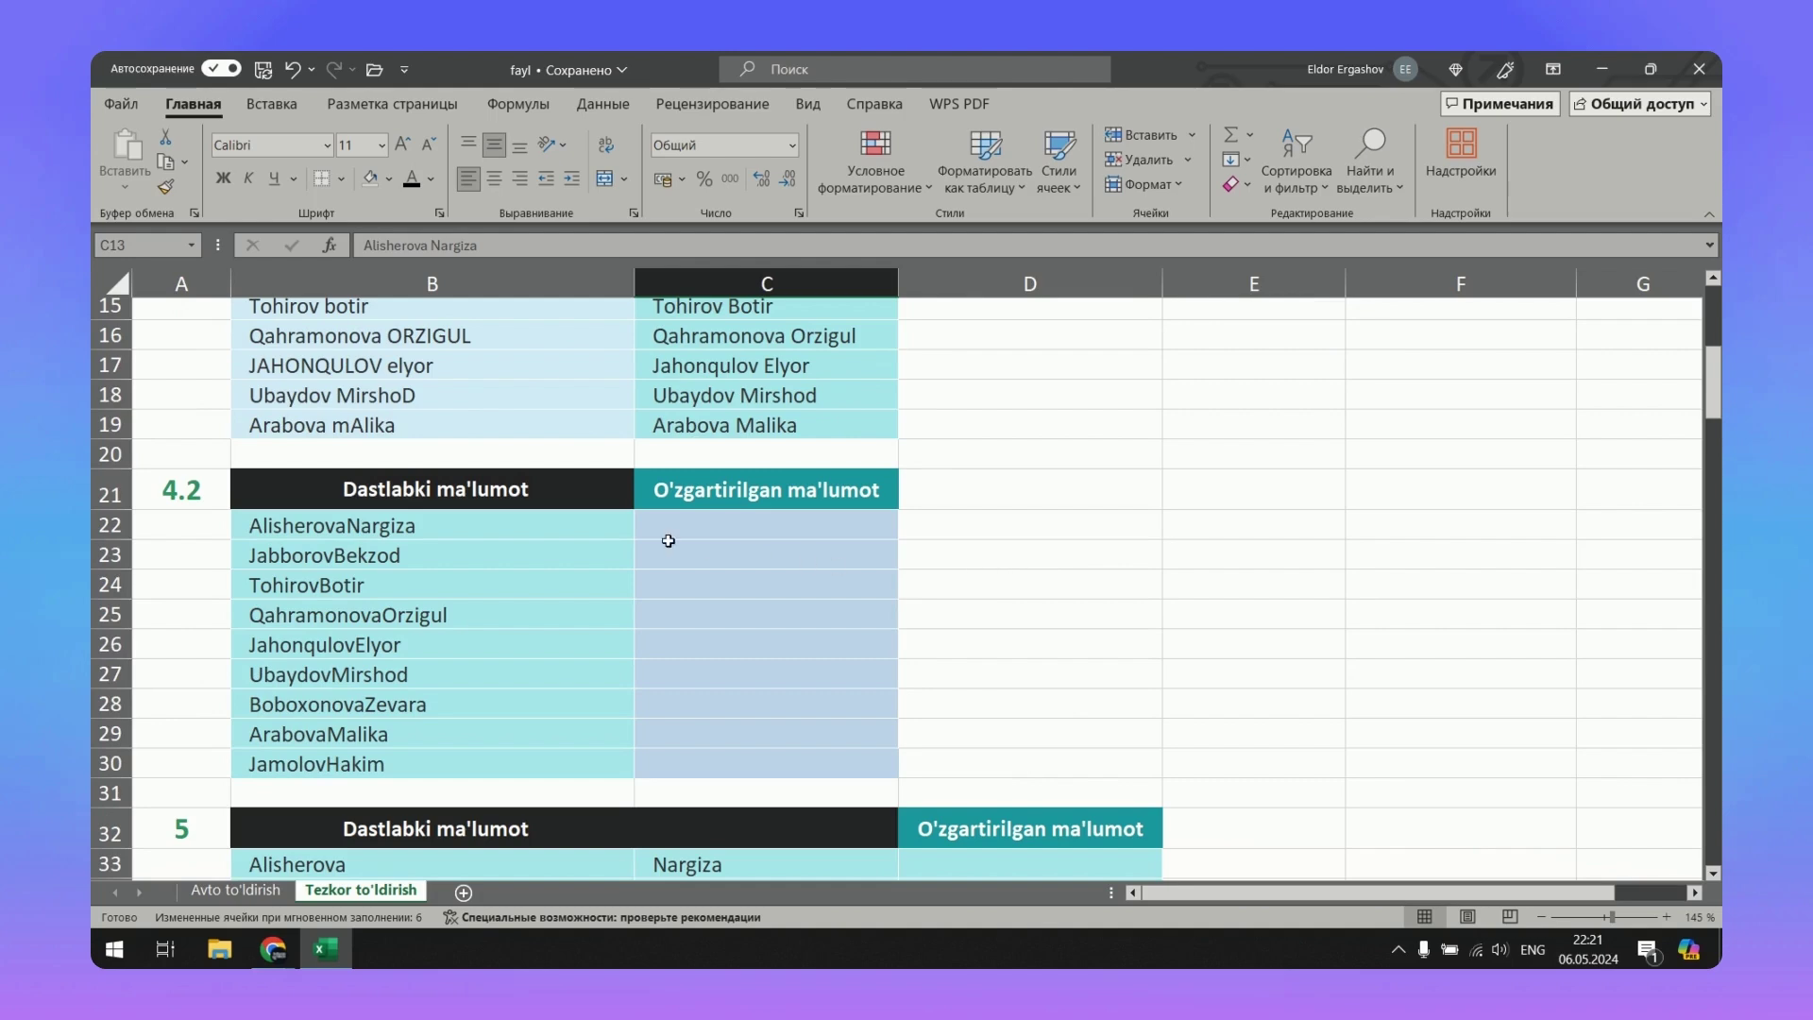
left_click(385, 536)
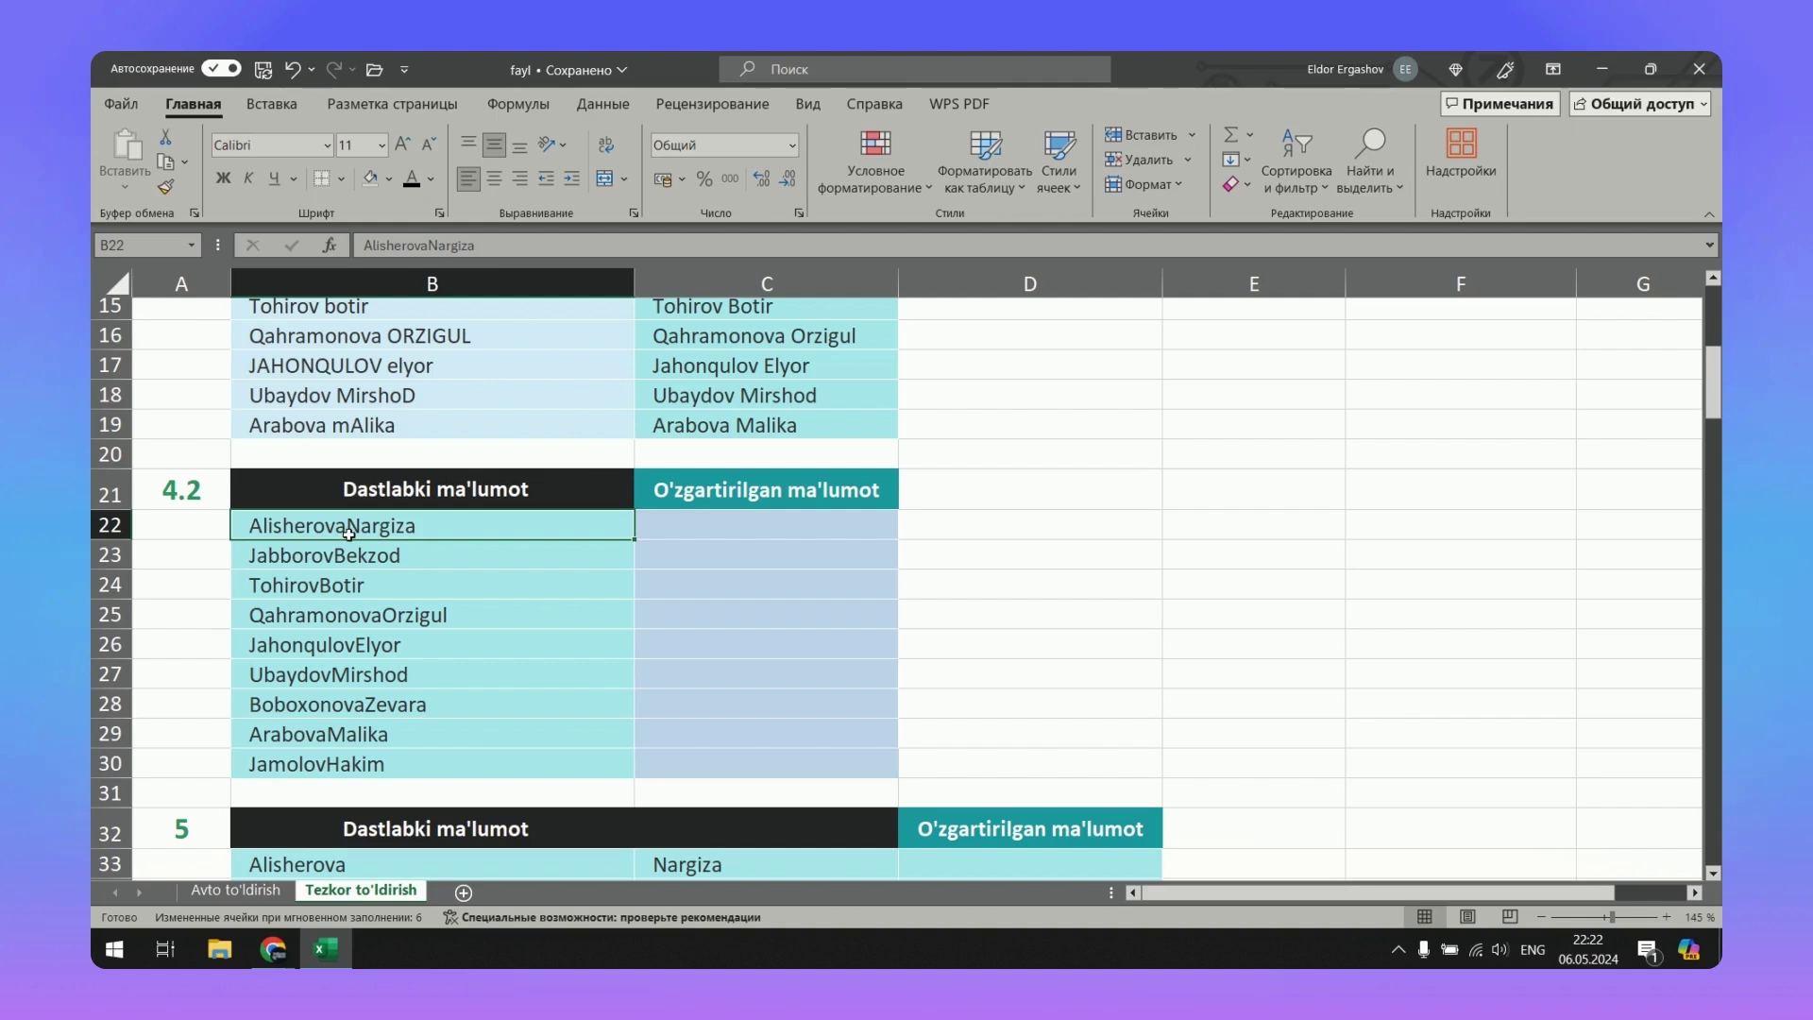
left_click(674, 535)
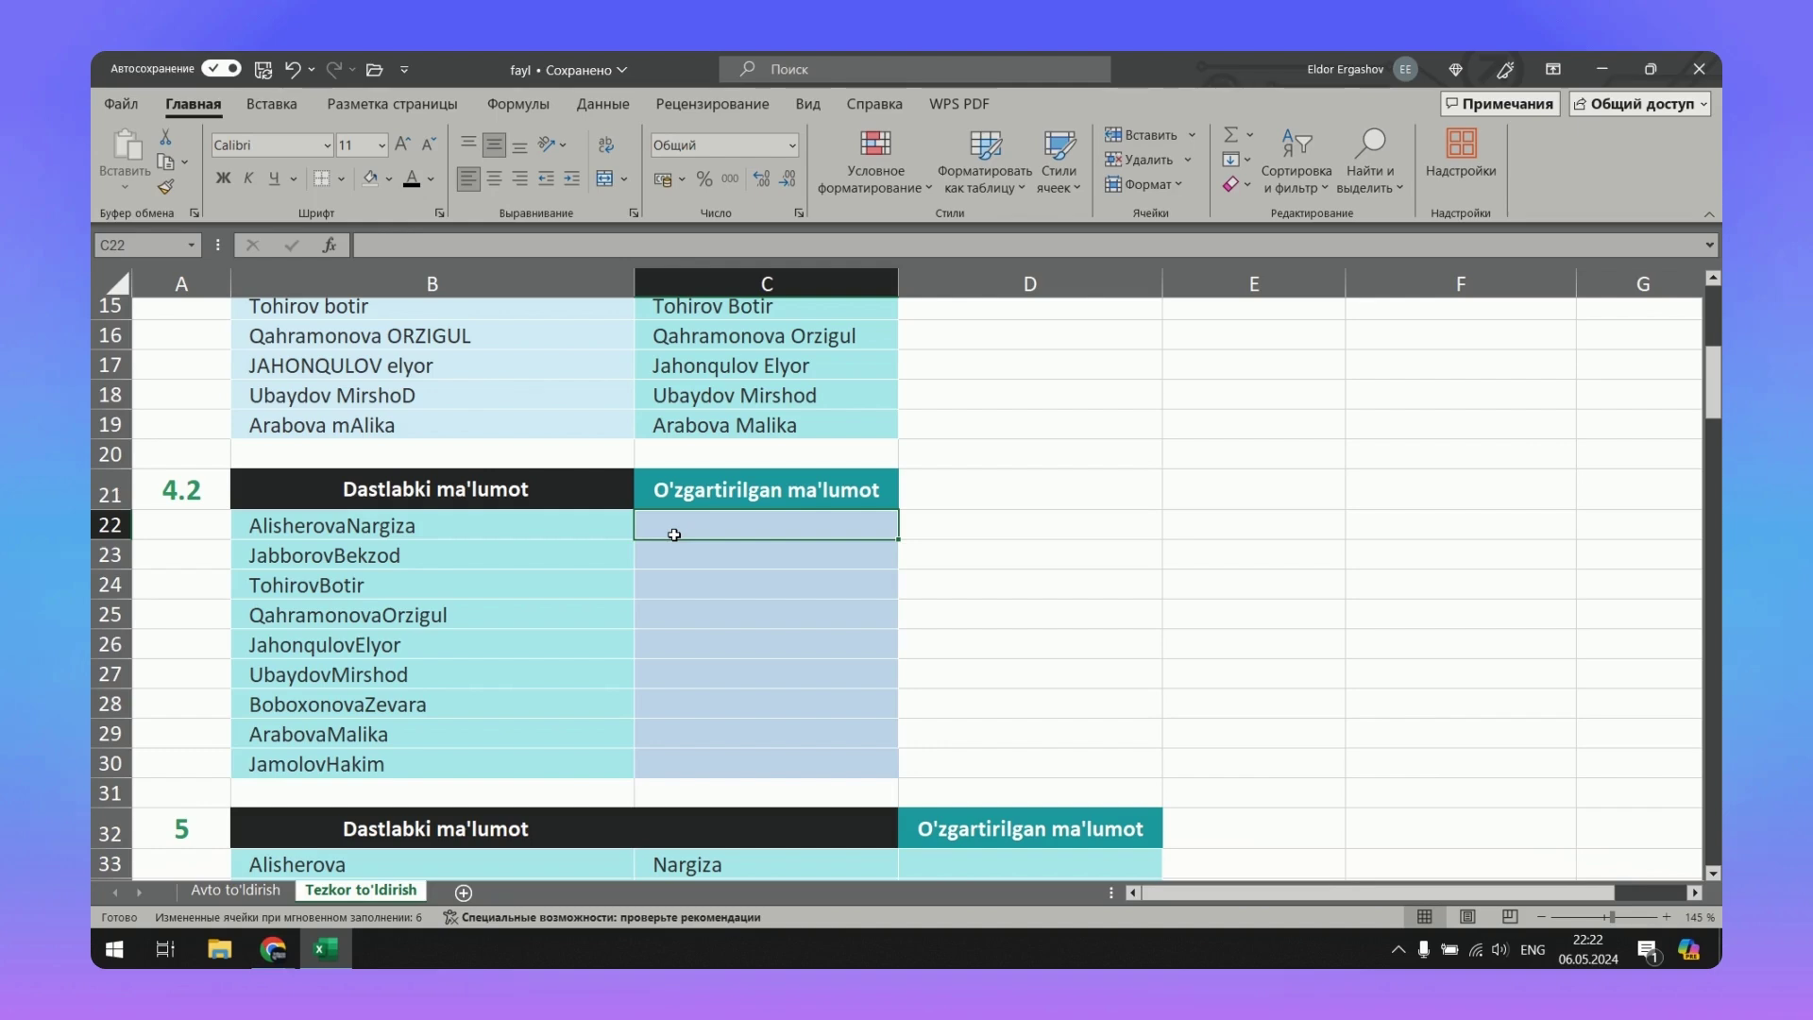
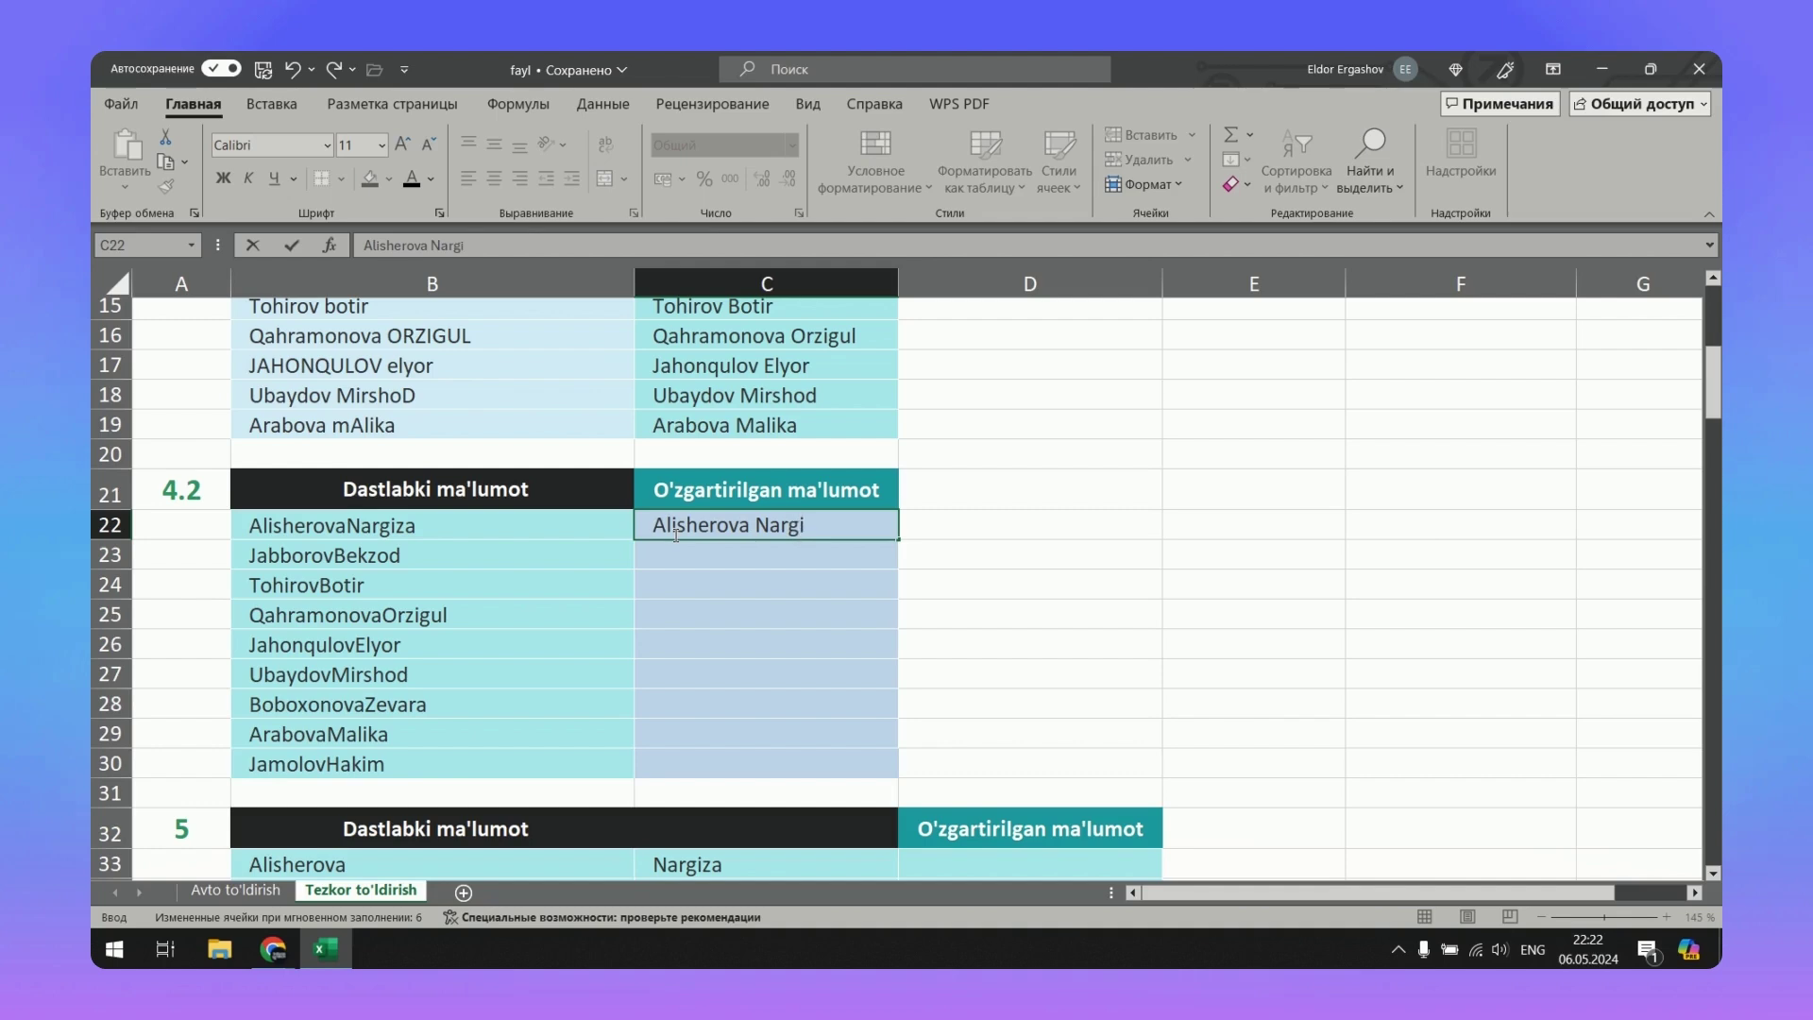
key("Return")
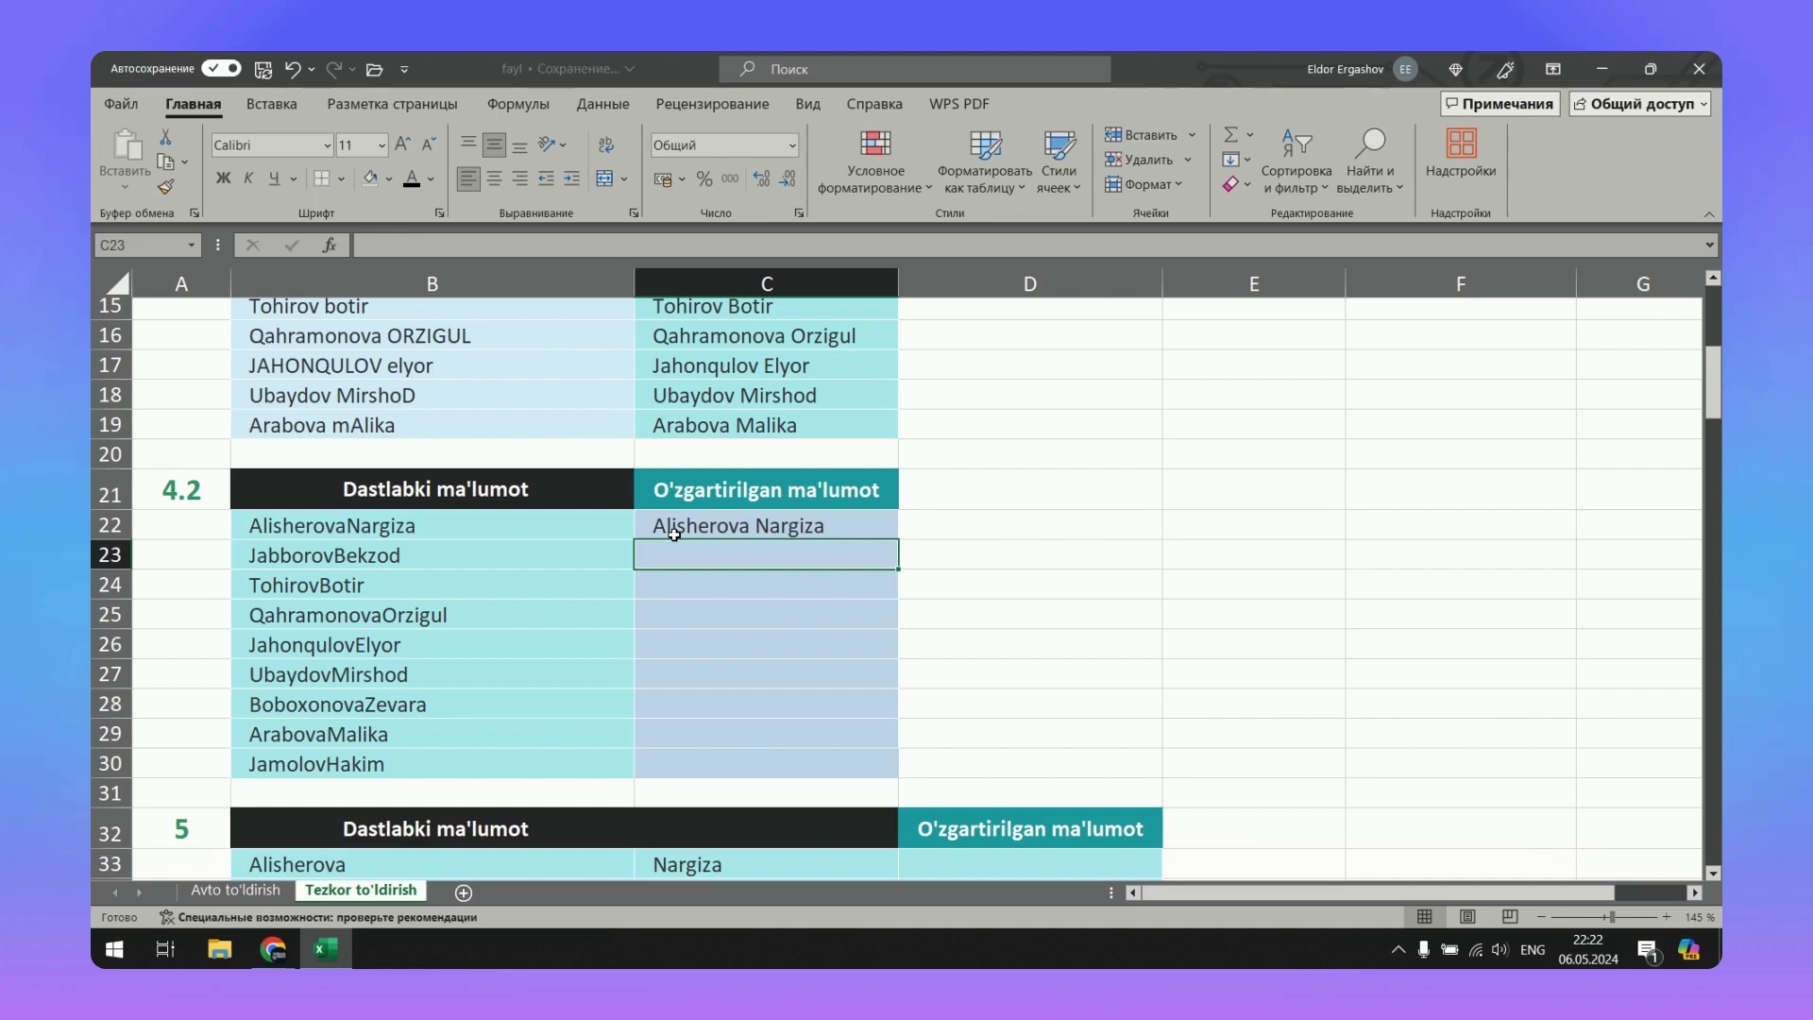
key("ctrl+e")
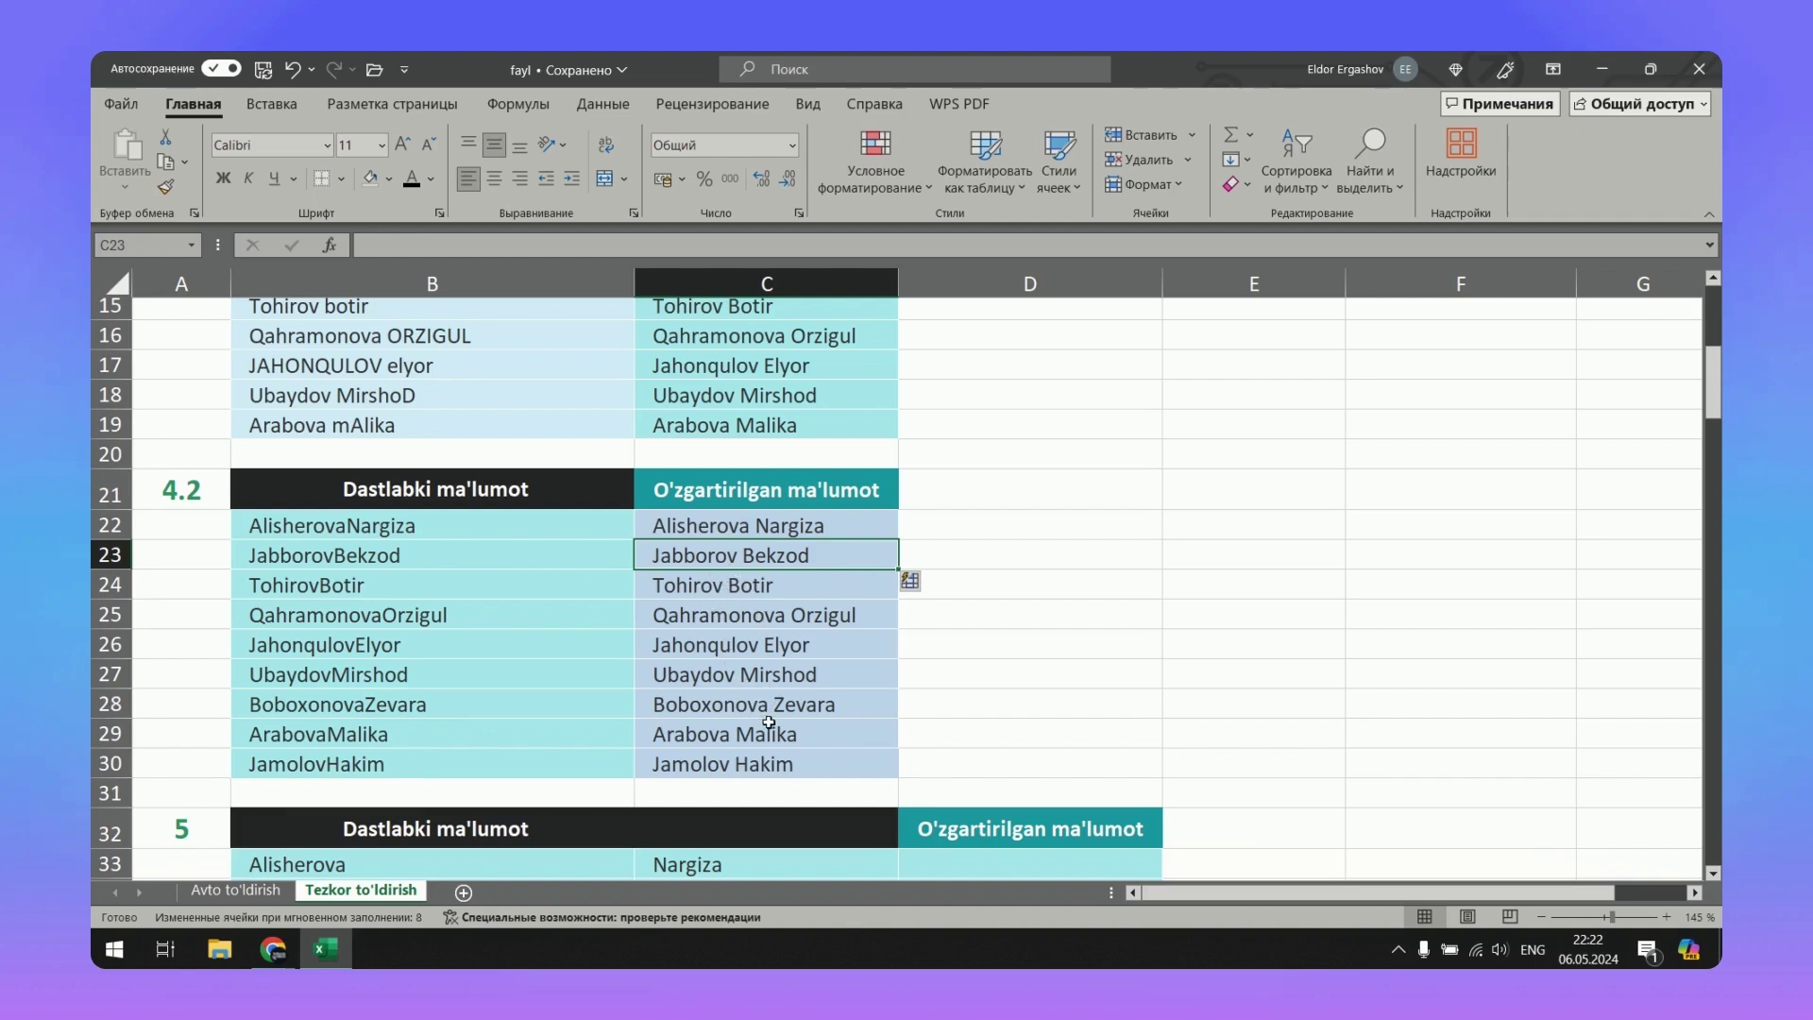
Add a 'CTRL+E' reminder note in E21.
left_click(1202, 492)
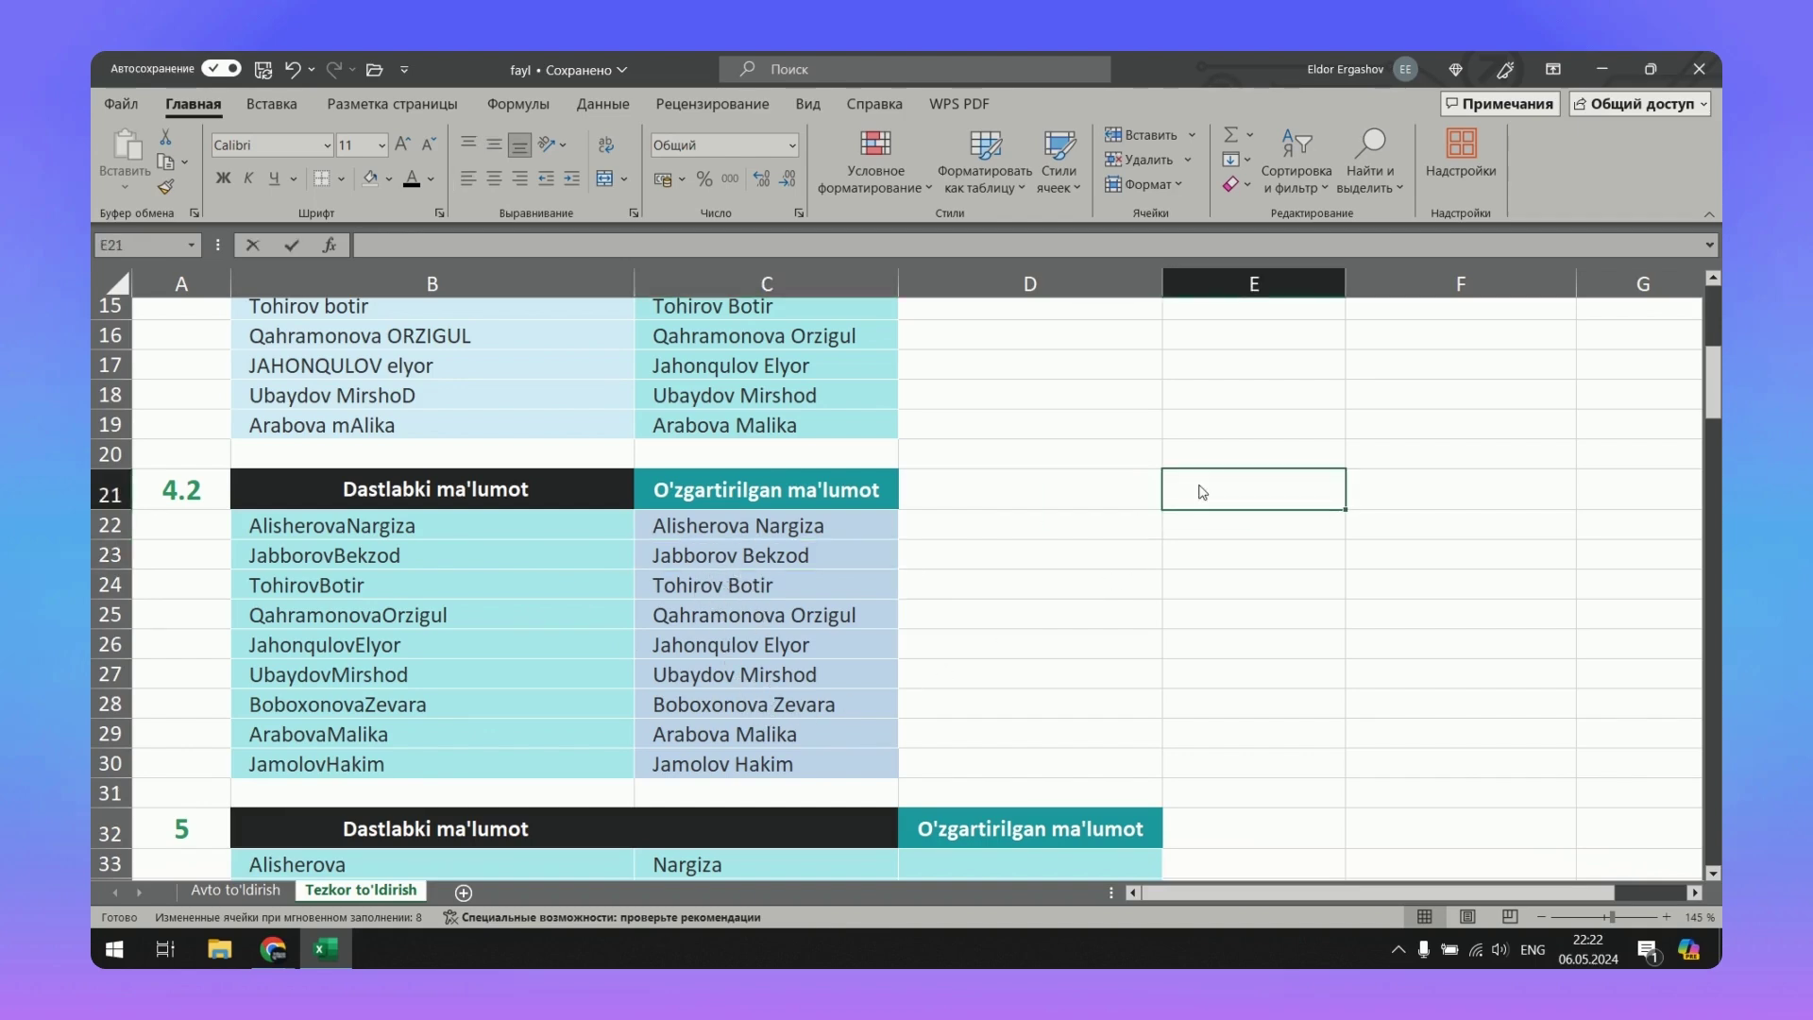
type("CTRL")
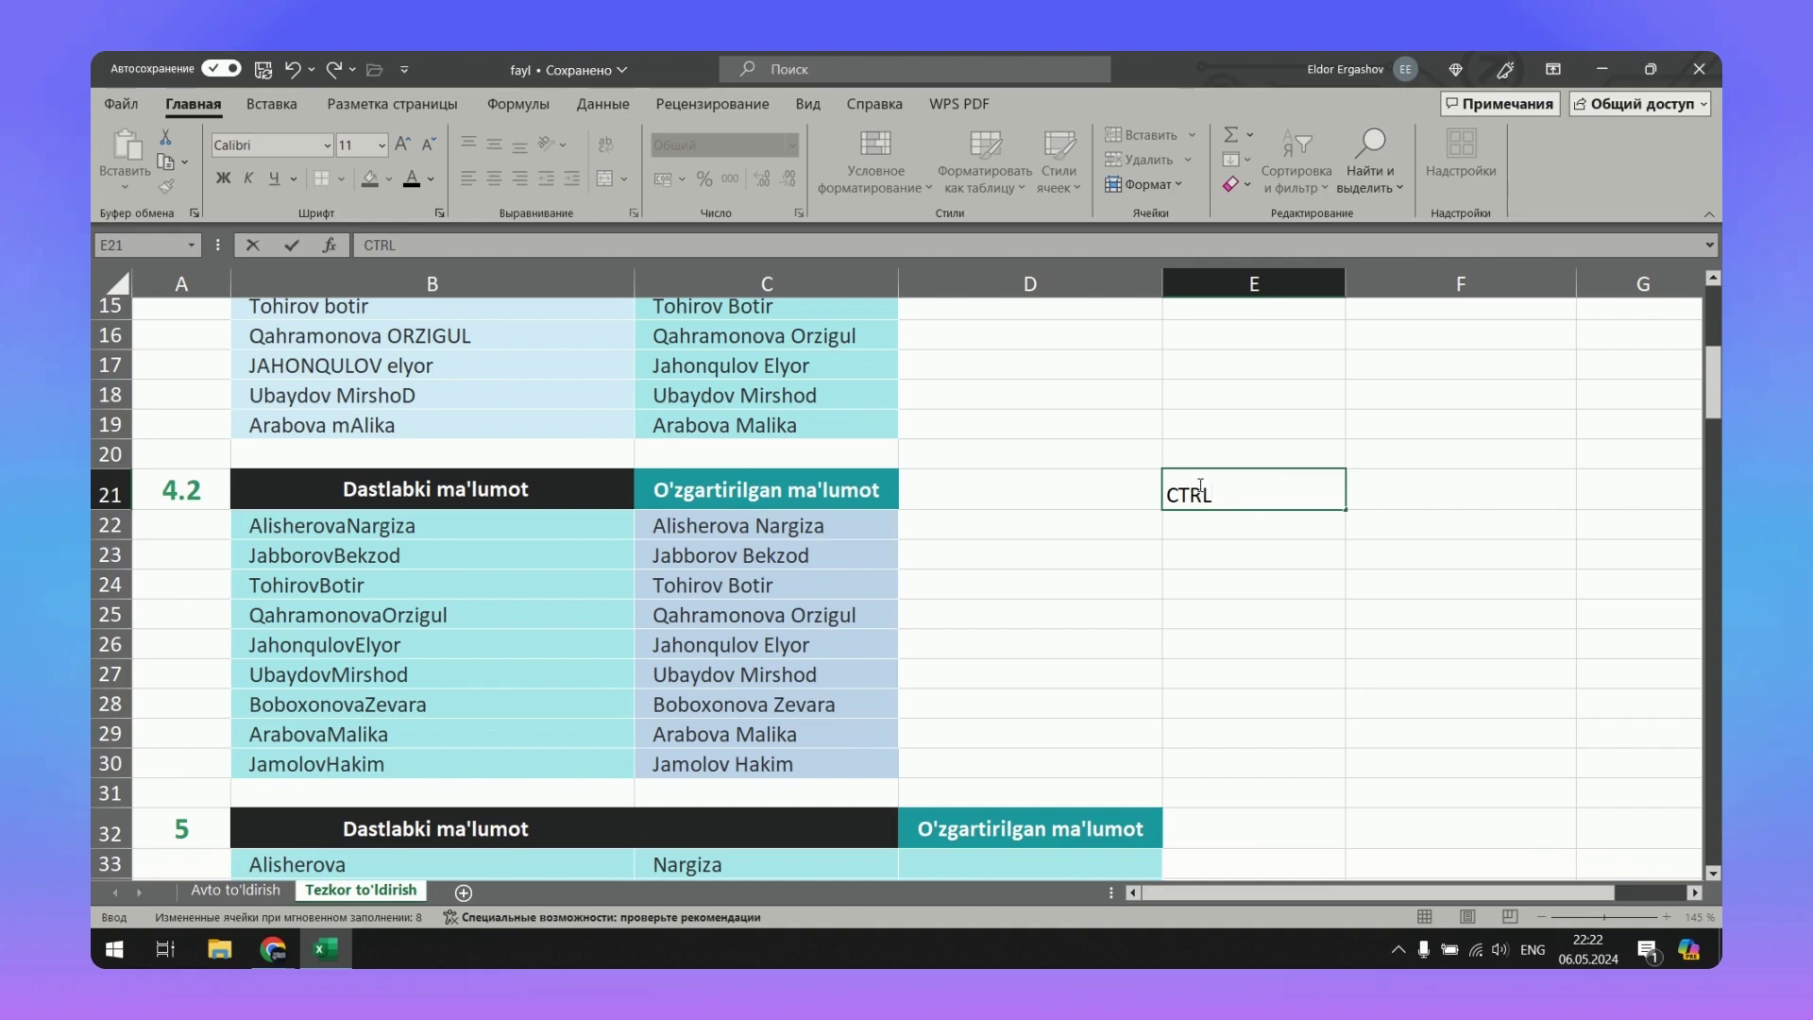
type("+E")
key("Return")
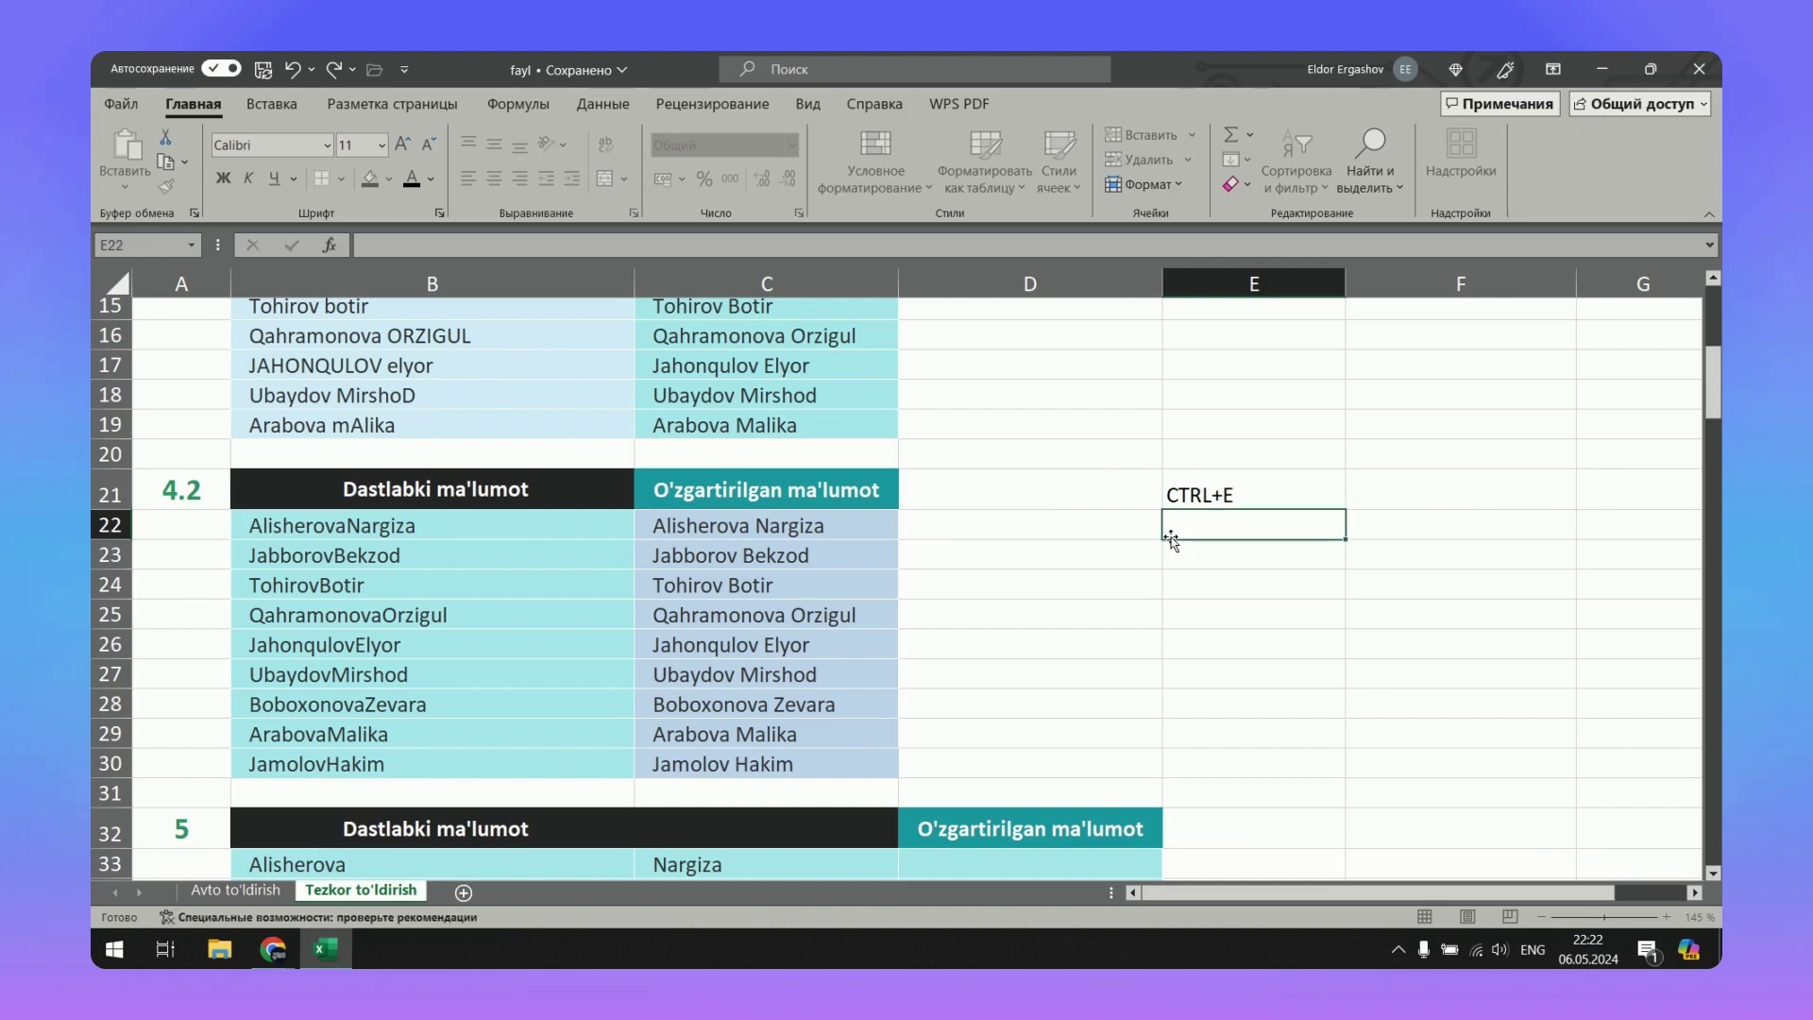
Review section 5's surname and first-name source cells.
scroll(1185, 520, "down", 1)
scroll(1186, 520, "down", 2)
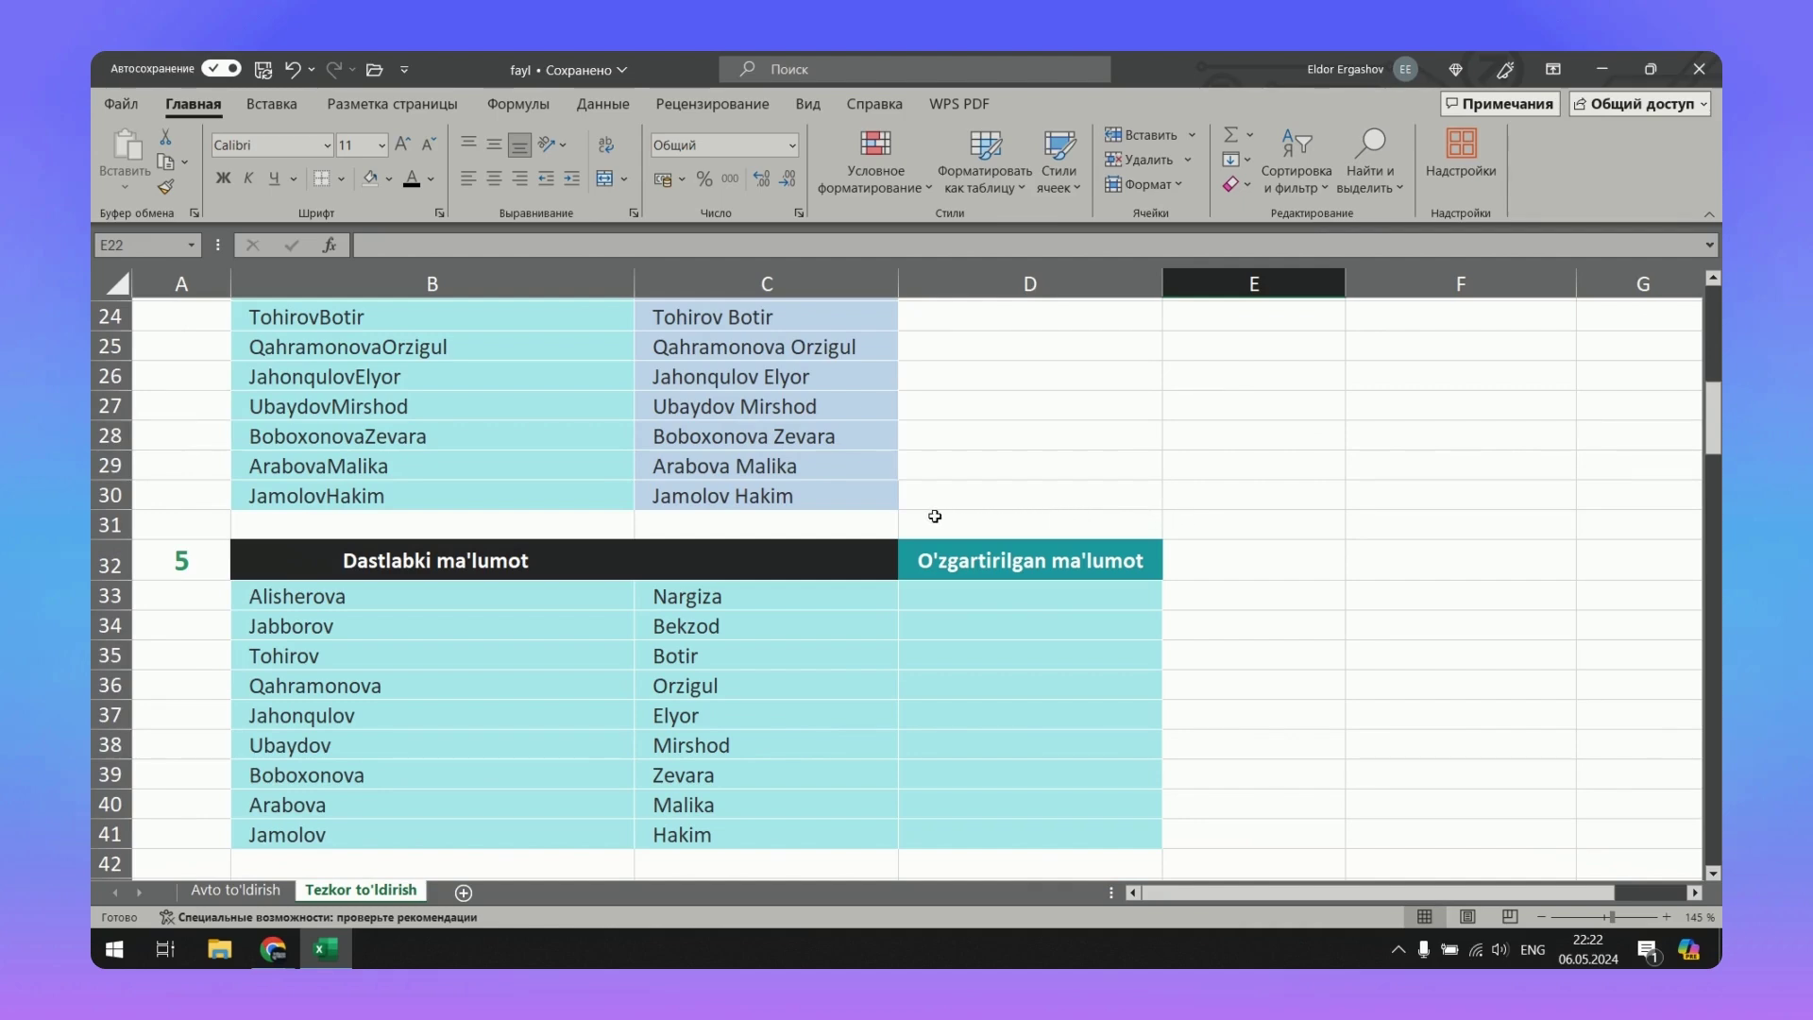
left_click(527, 604)
left_click(777, 599)
left_click(567, 625)
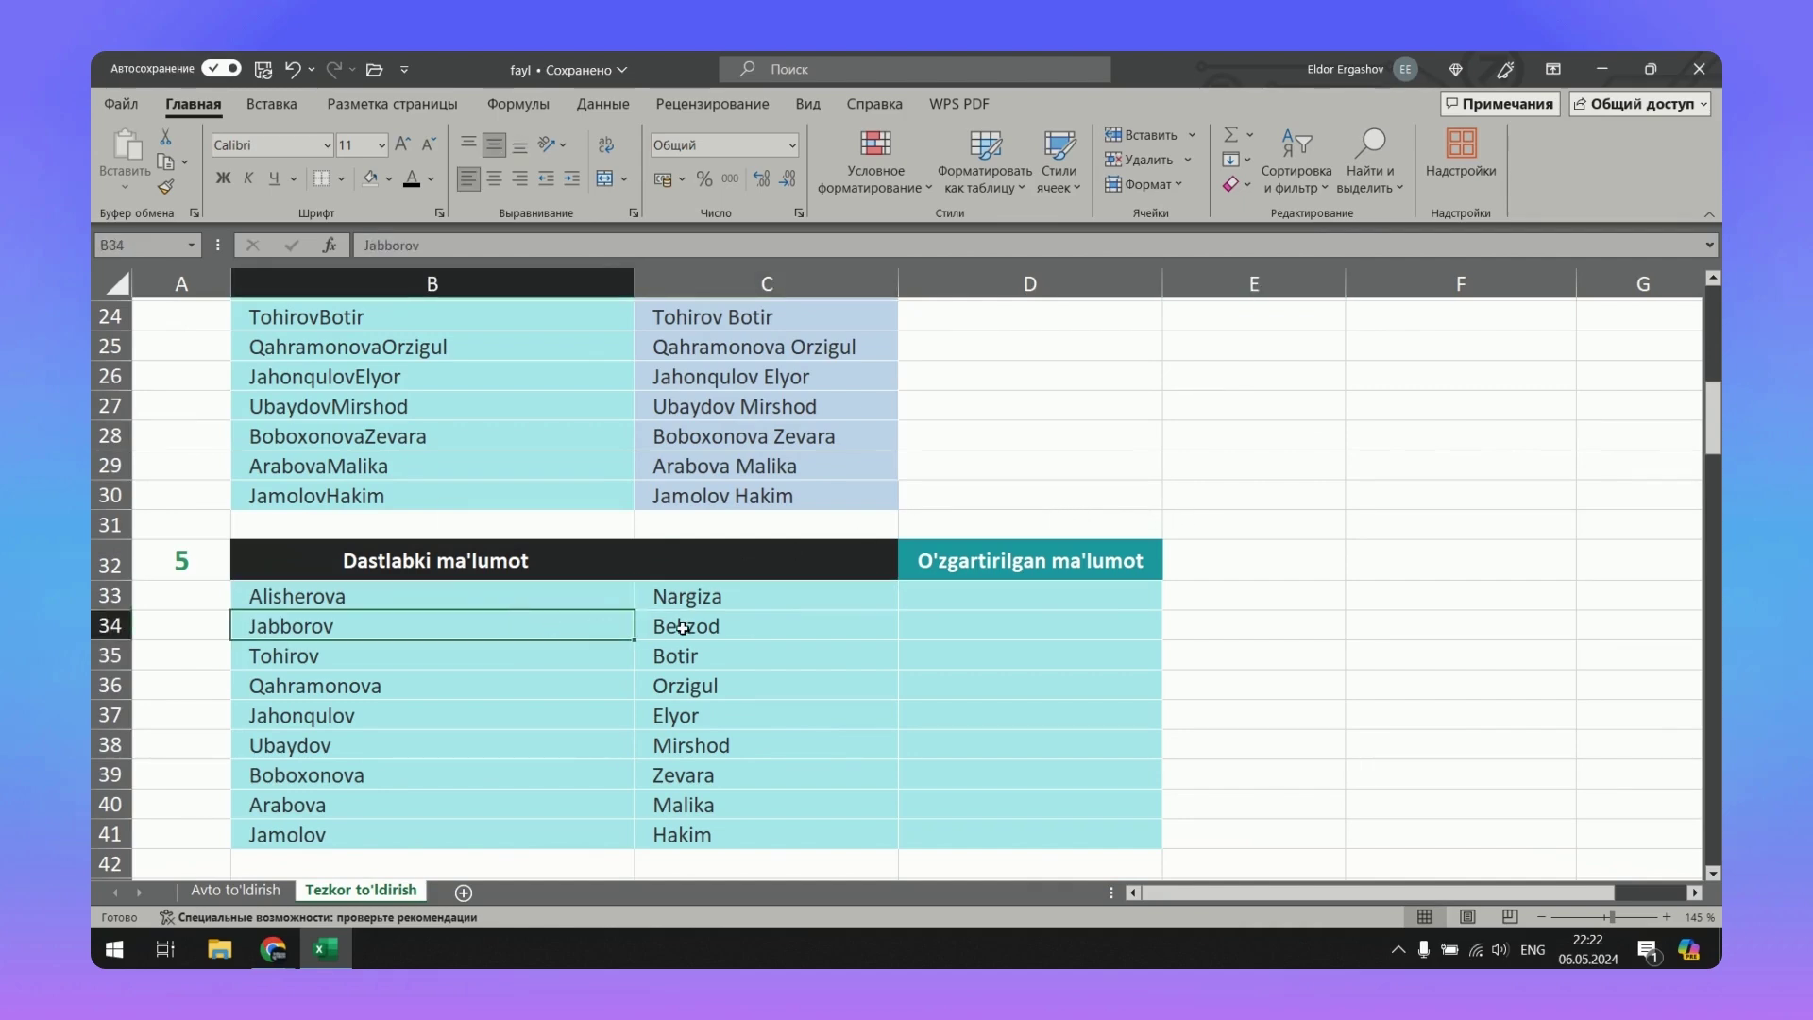
left_click(682, 628)
left_click(519, 678)
left_click(680, 667)
left_click(521, 694)
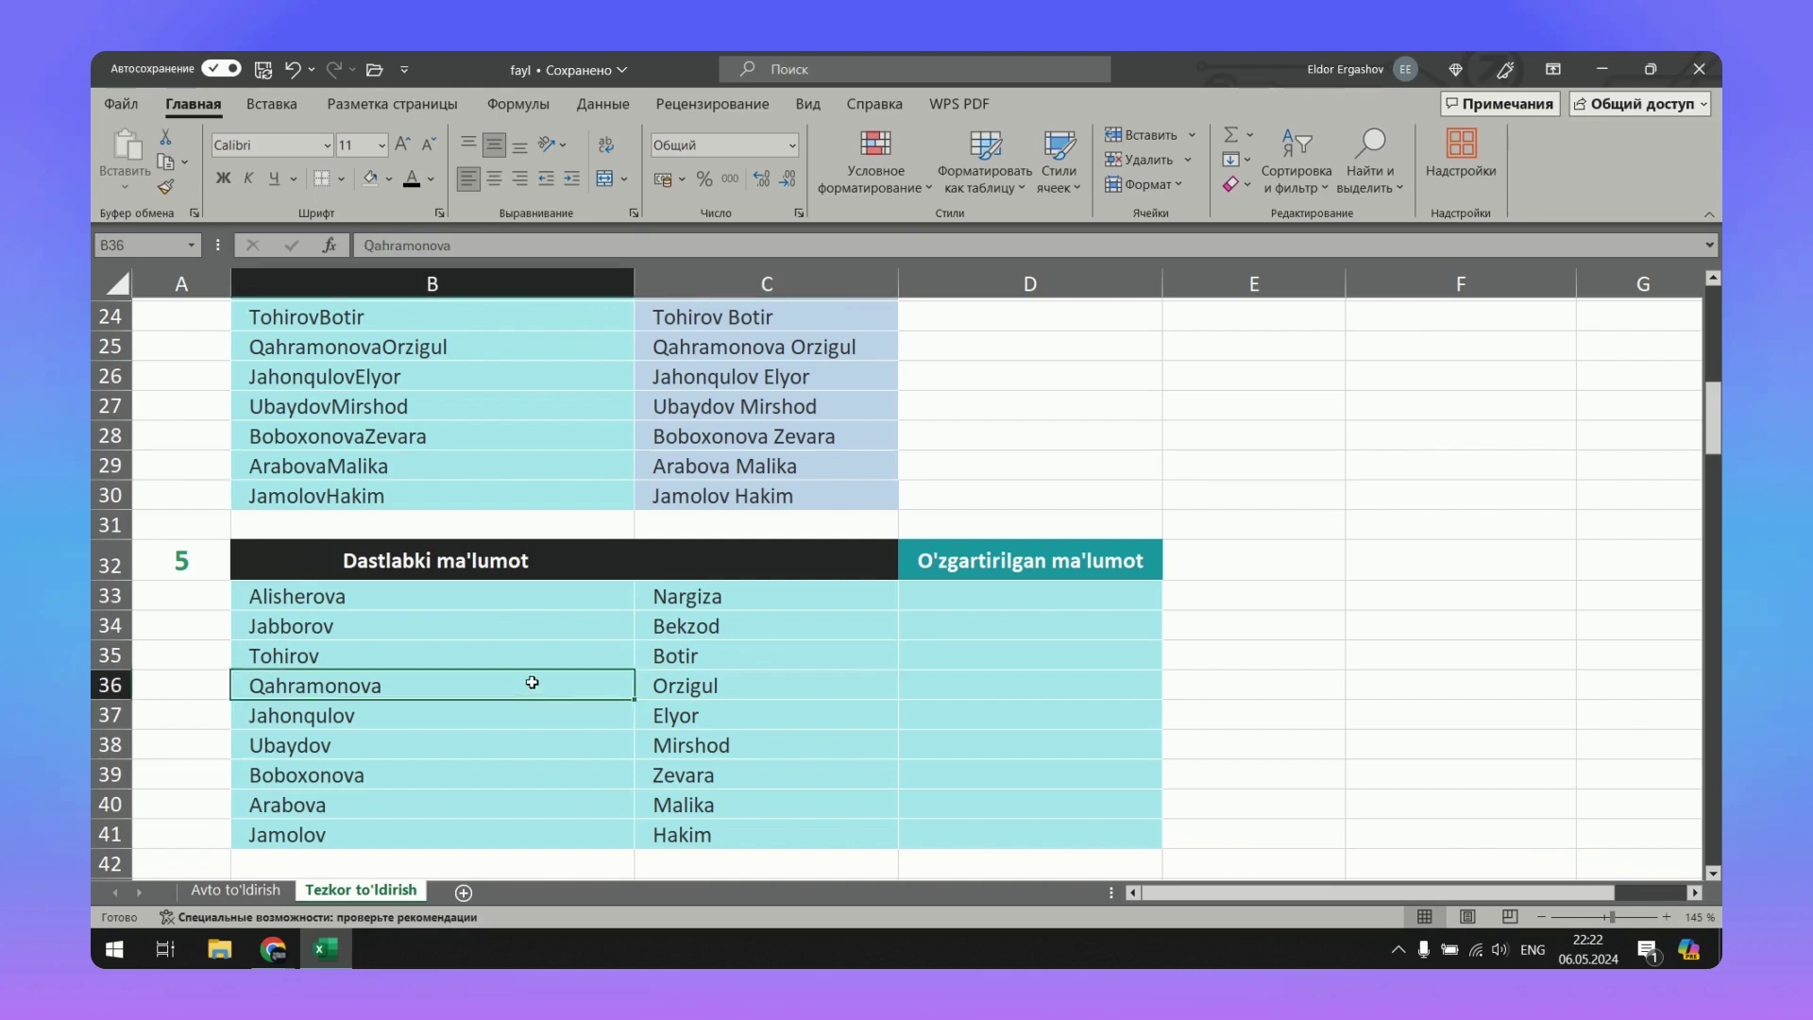
left_click(468, 605)
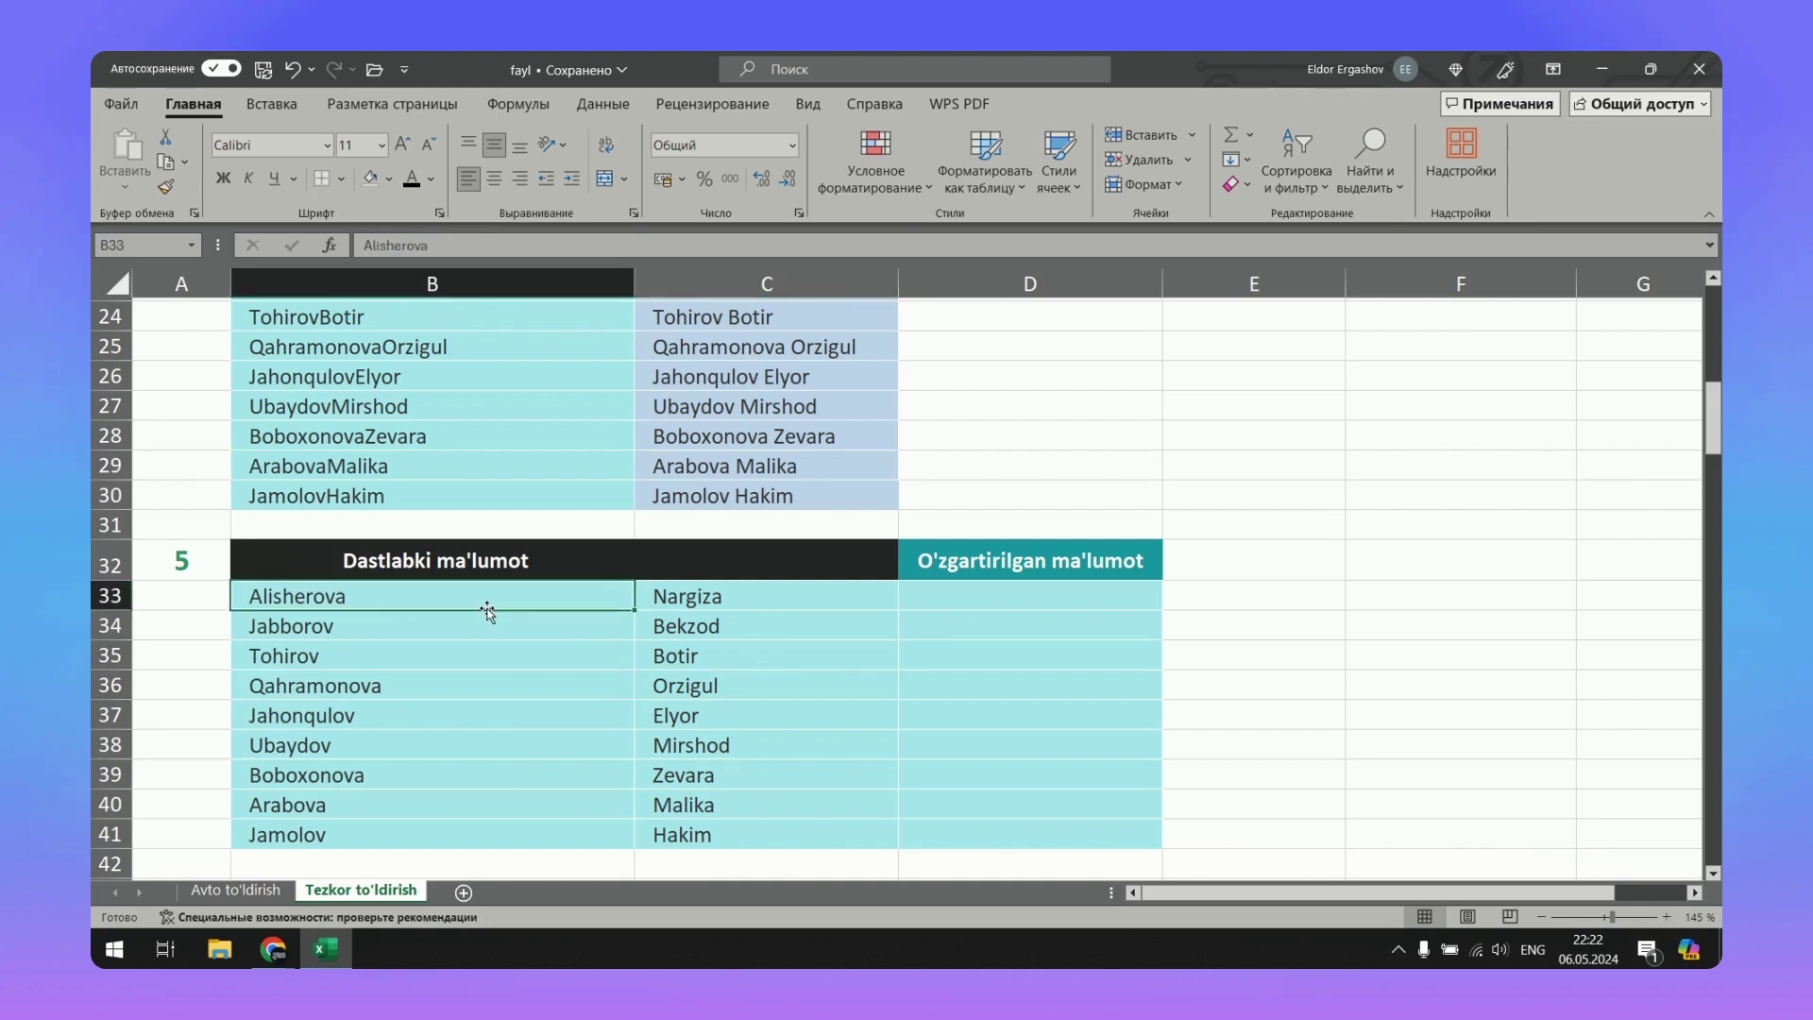
left_click(722, 601)
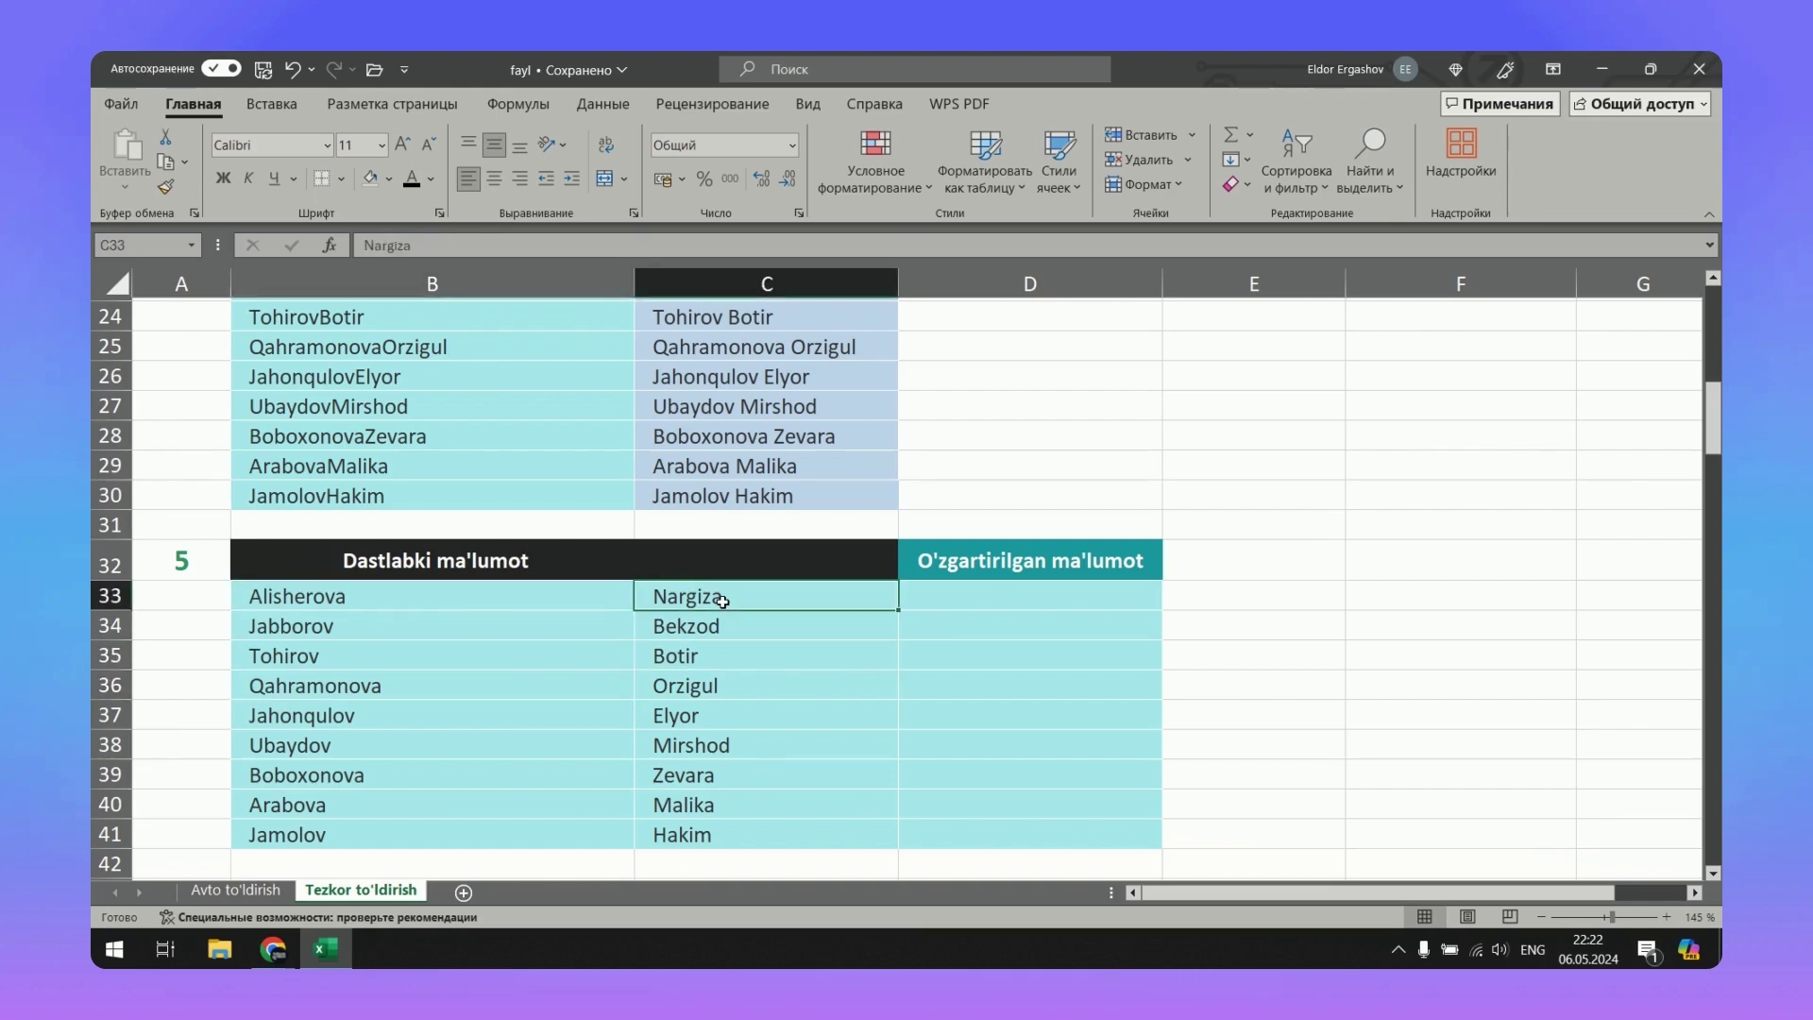
left_click(962, 608)
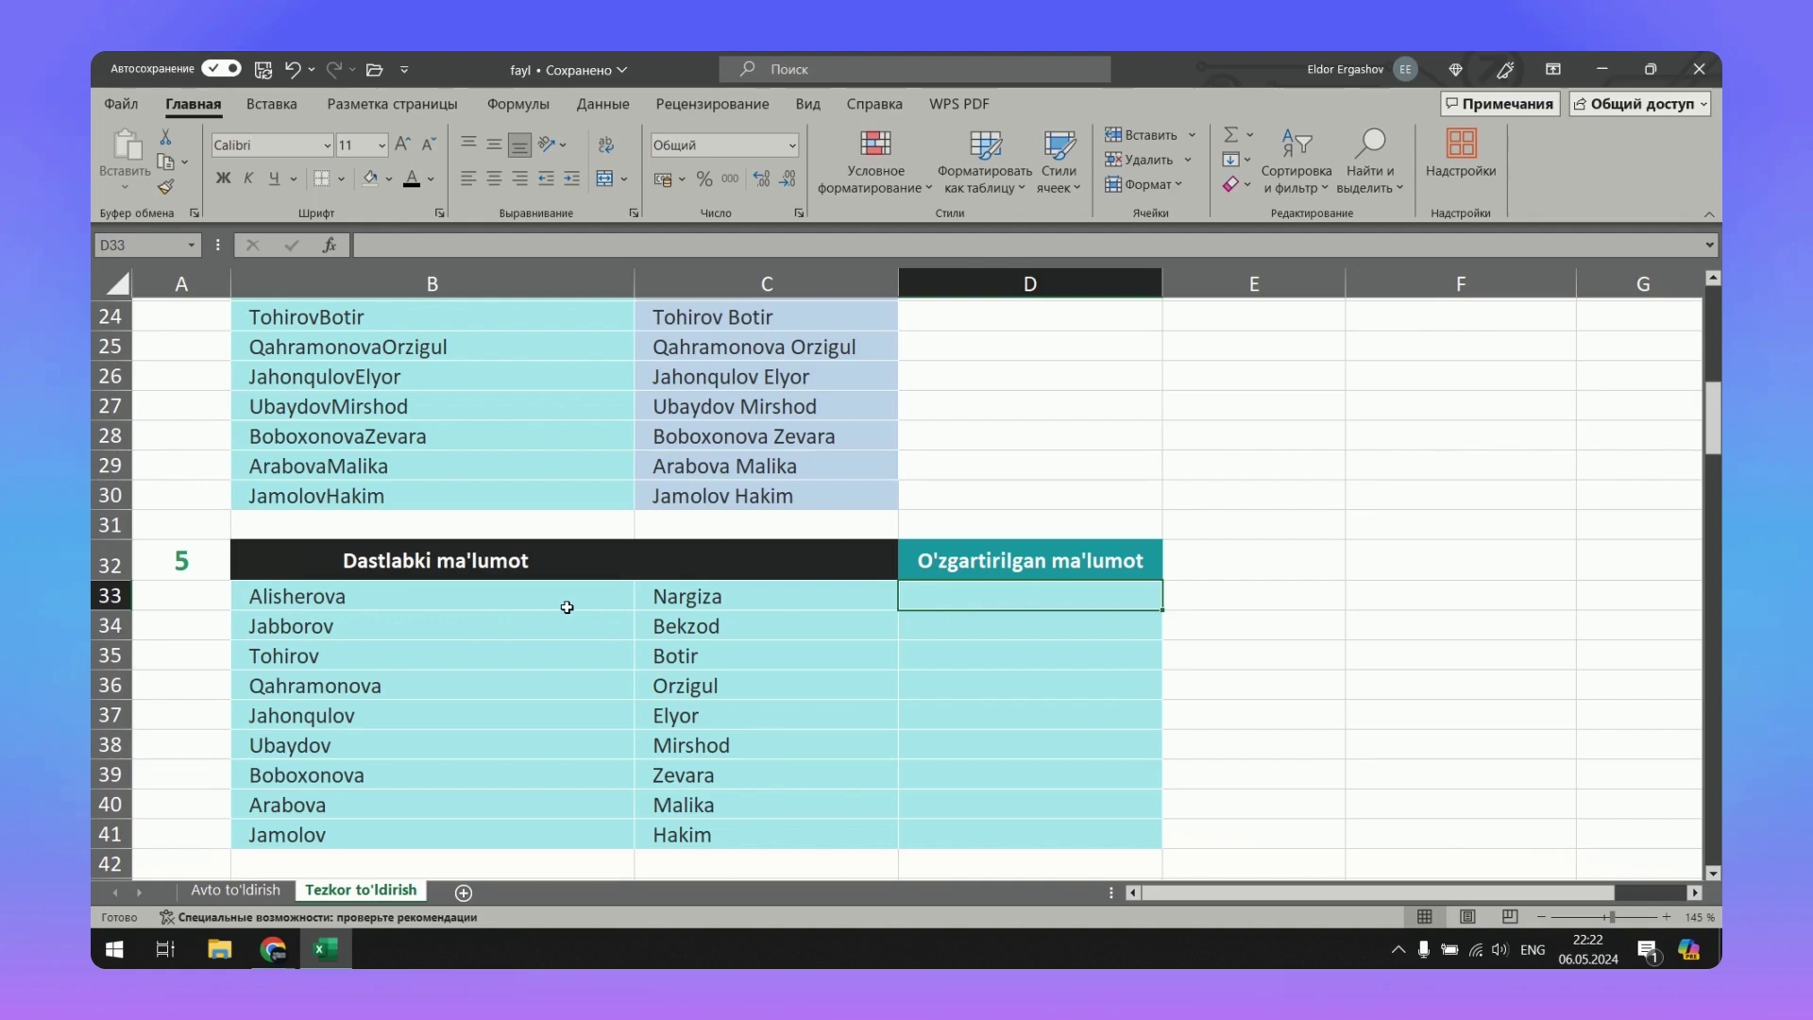
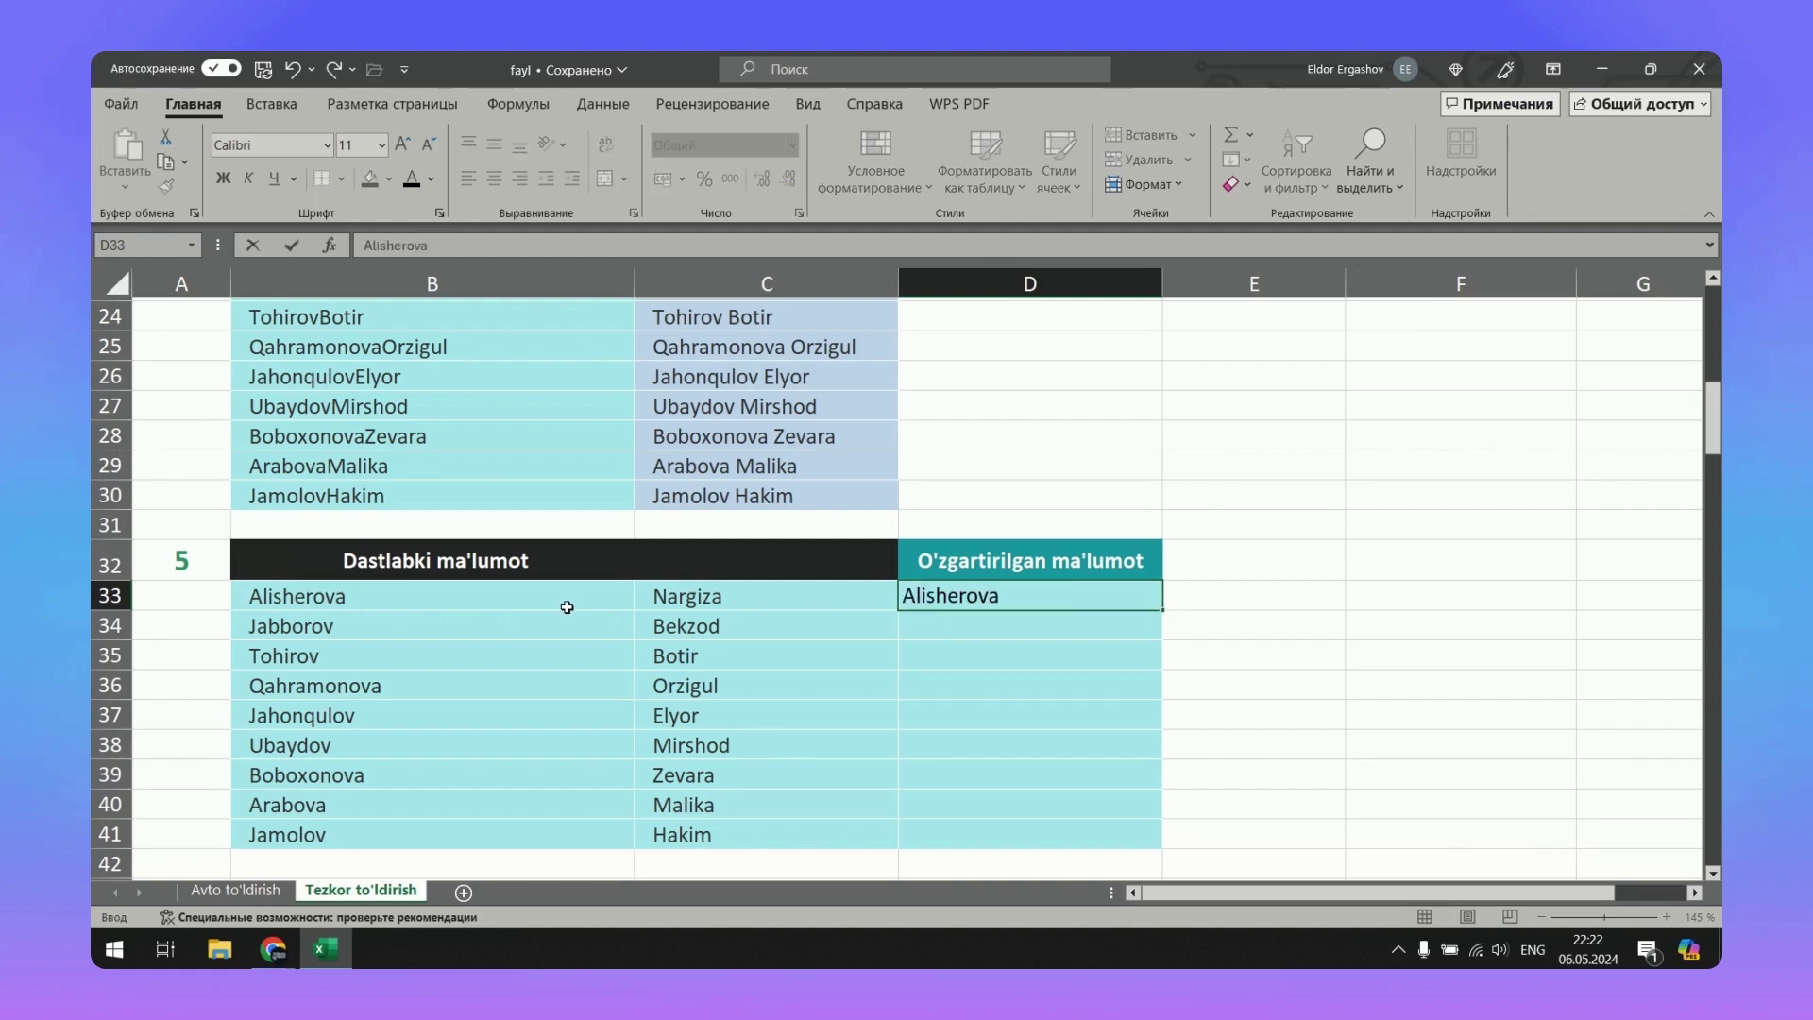
left_click(958, 628)
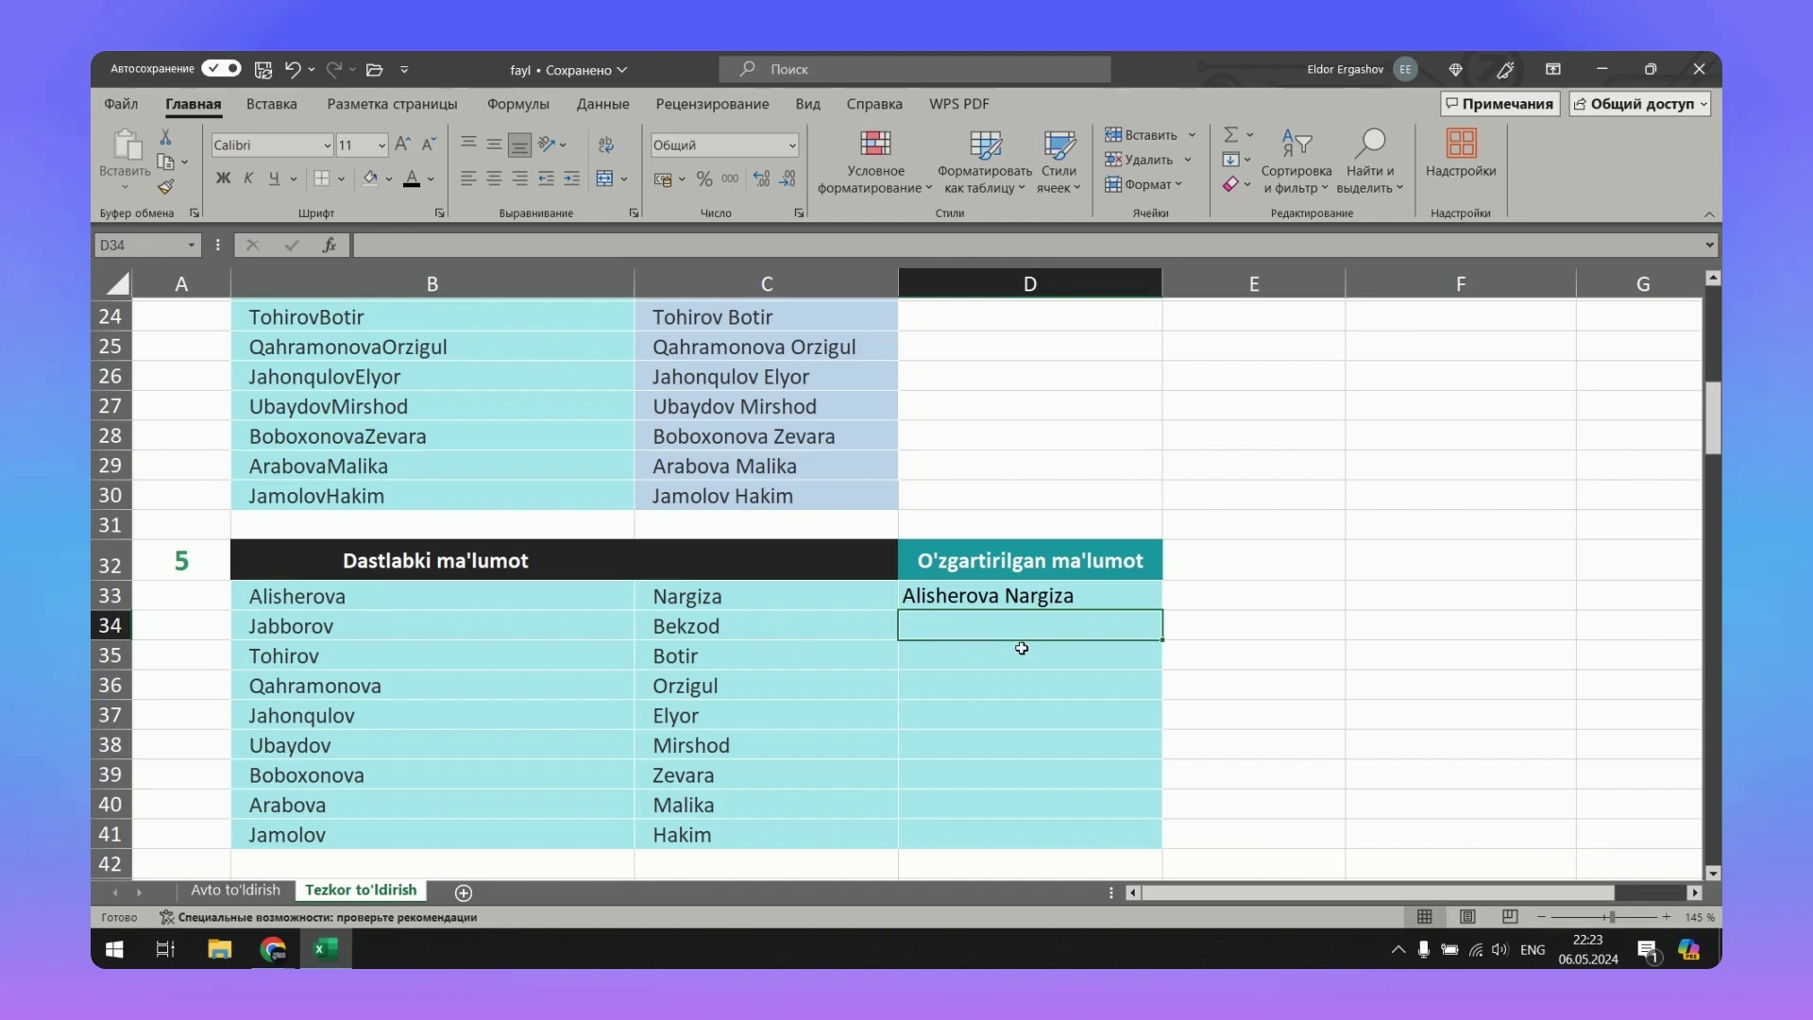
type("Jab")
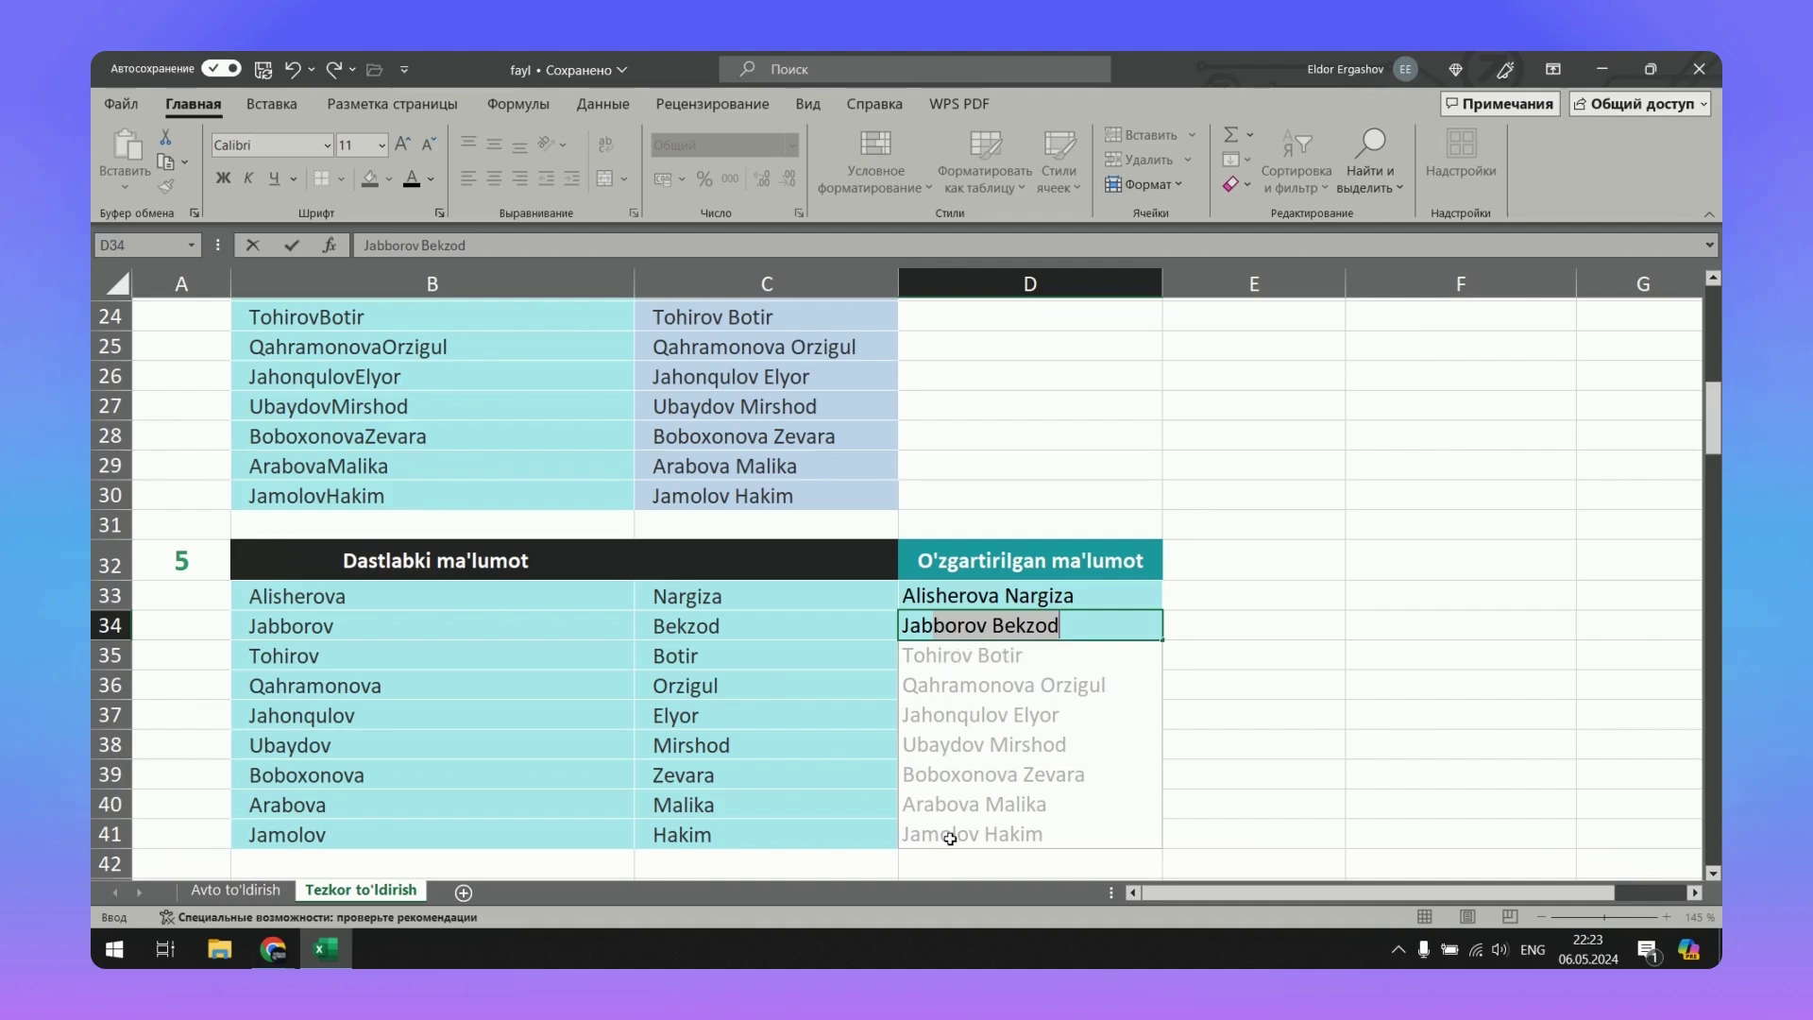
left_click(1175, 654)
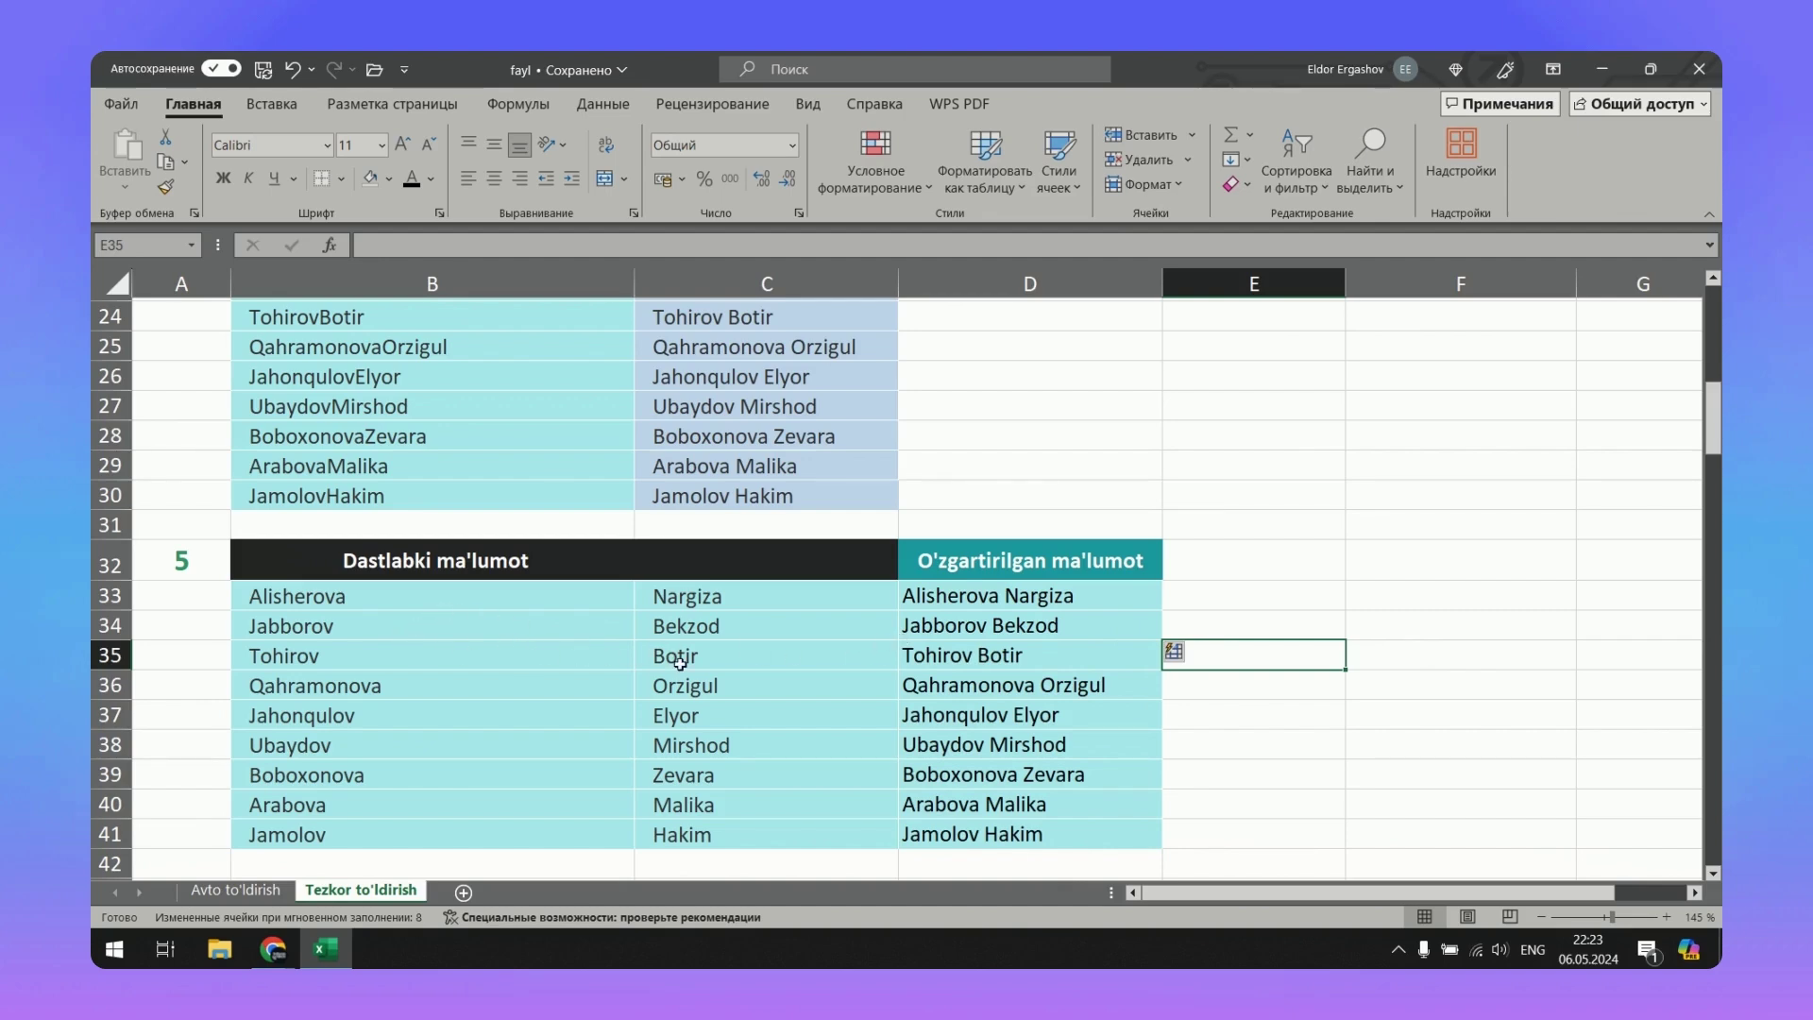
left_click(1036, 624)
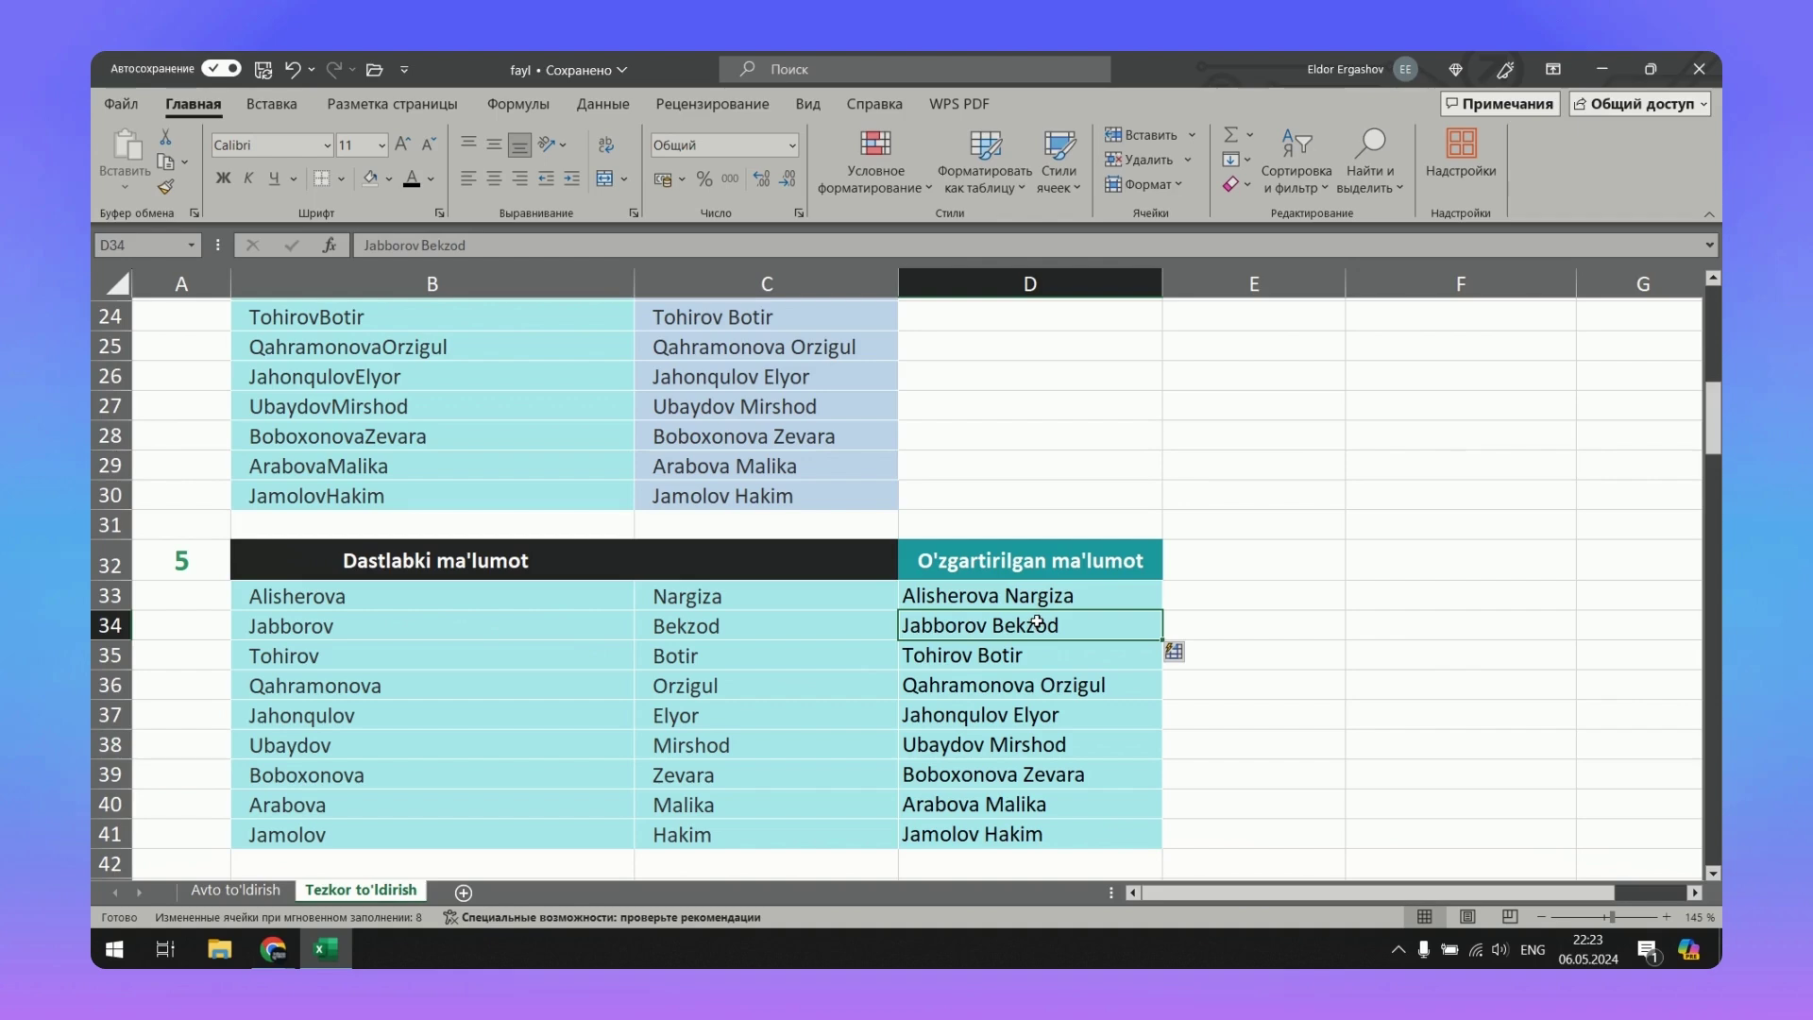
scroll(1030, 614, "down", 2)
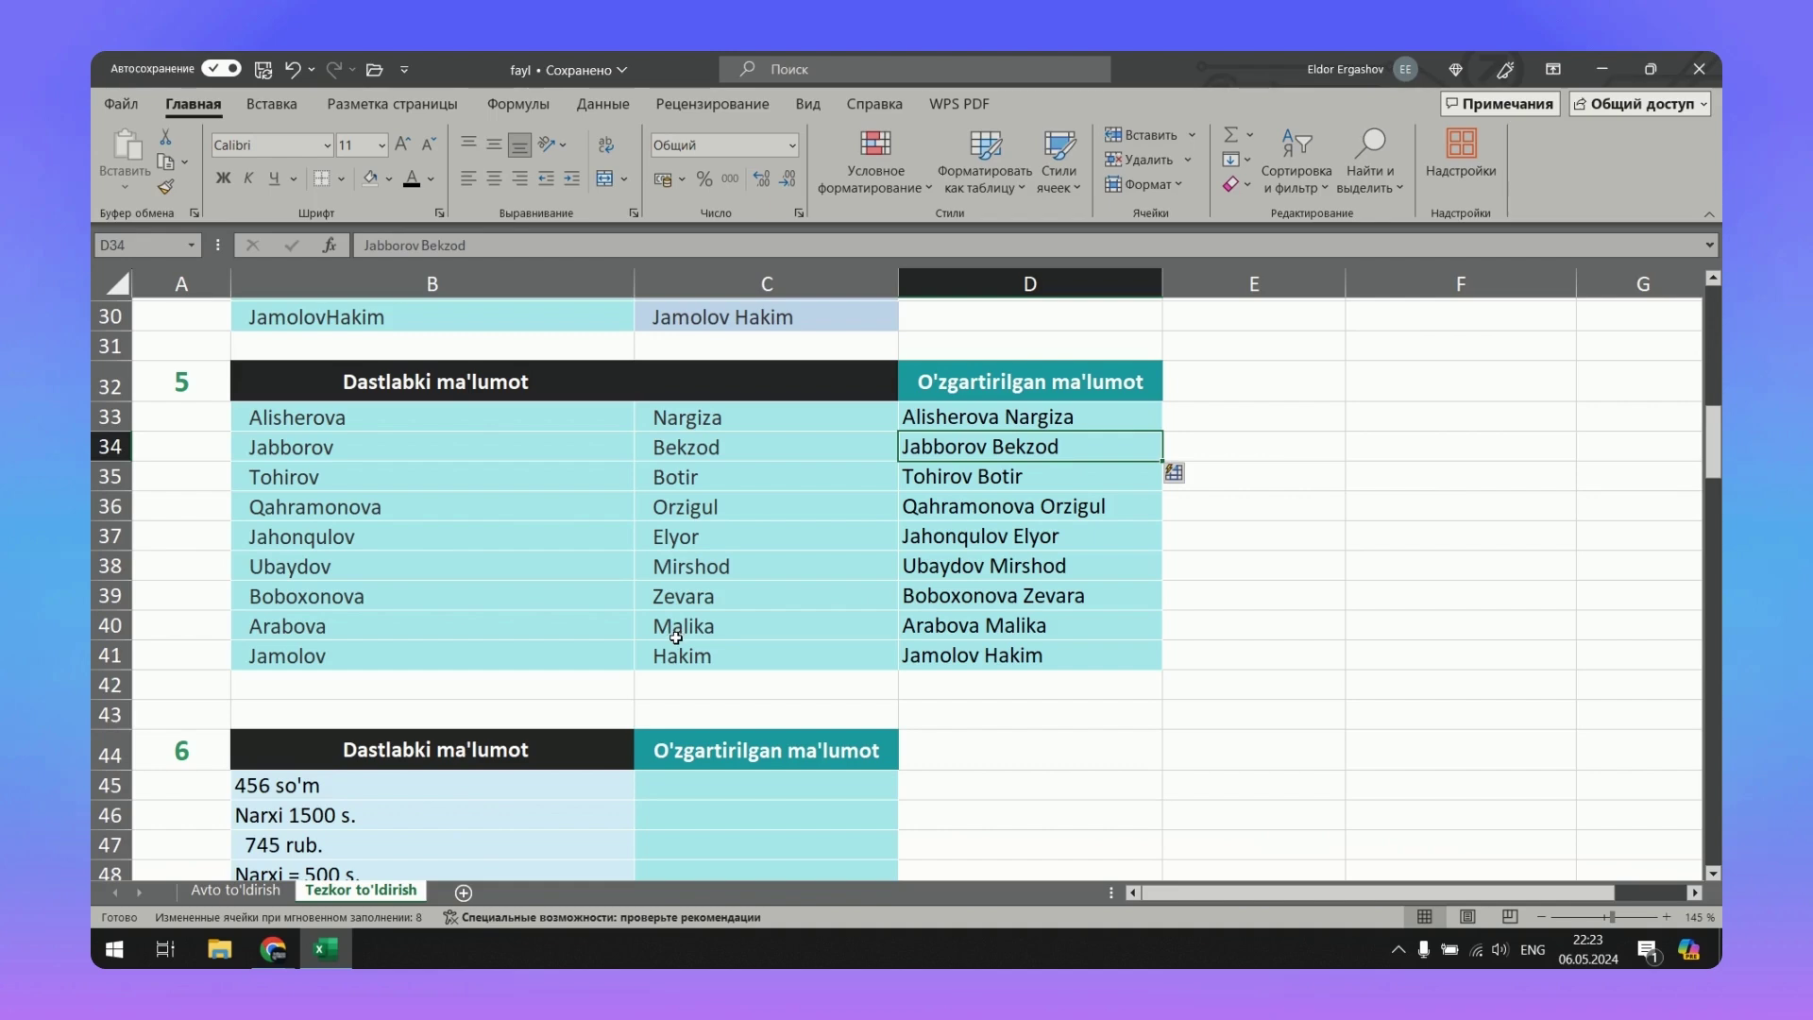
Review the section 6 price texts in column B.
scroll(675, 638, "down", 3)
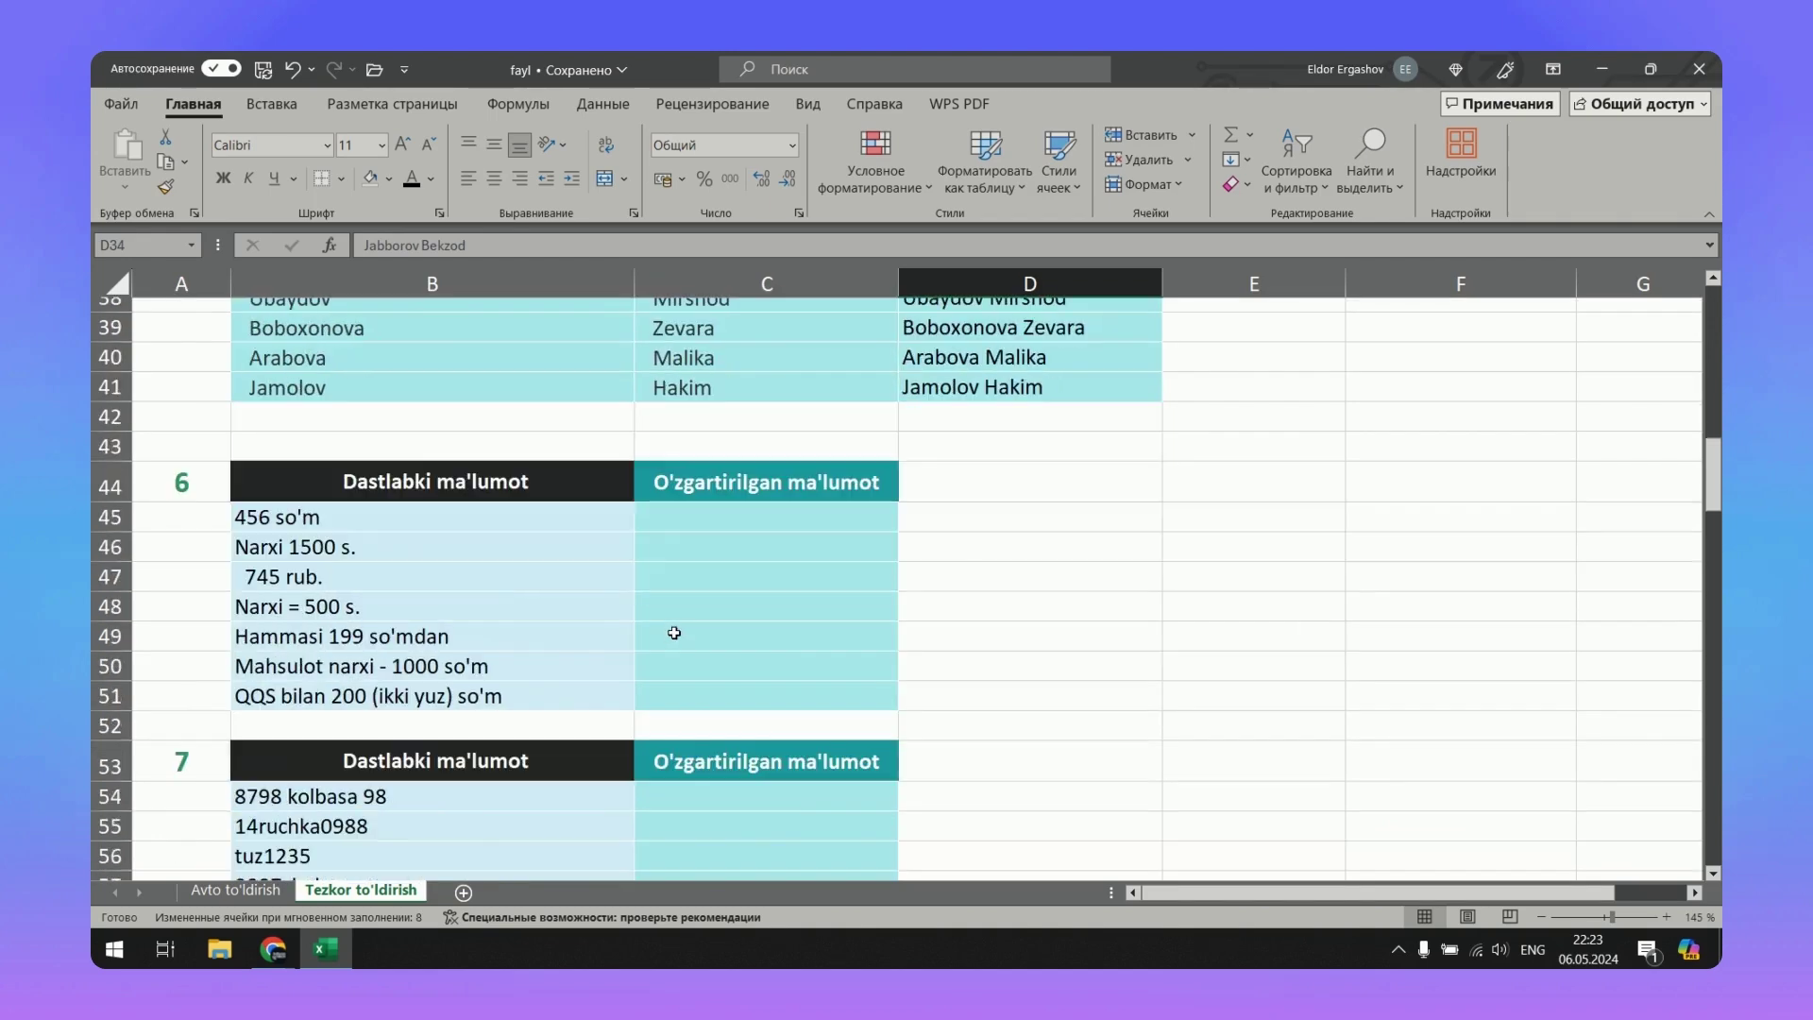
left_click(255, 515)
left_click(259, 546)
left_click(274, 576)
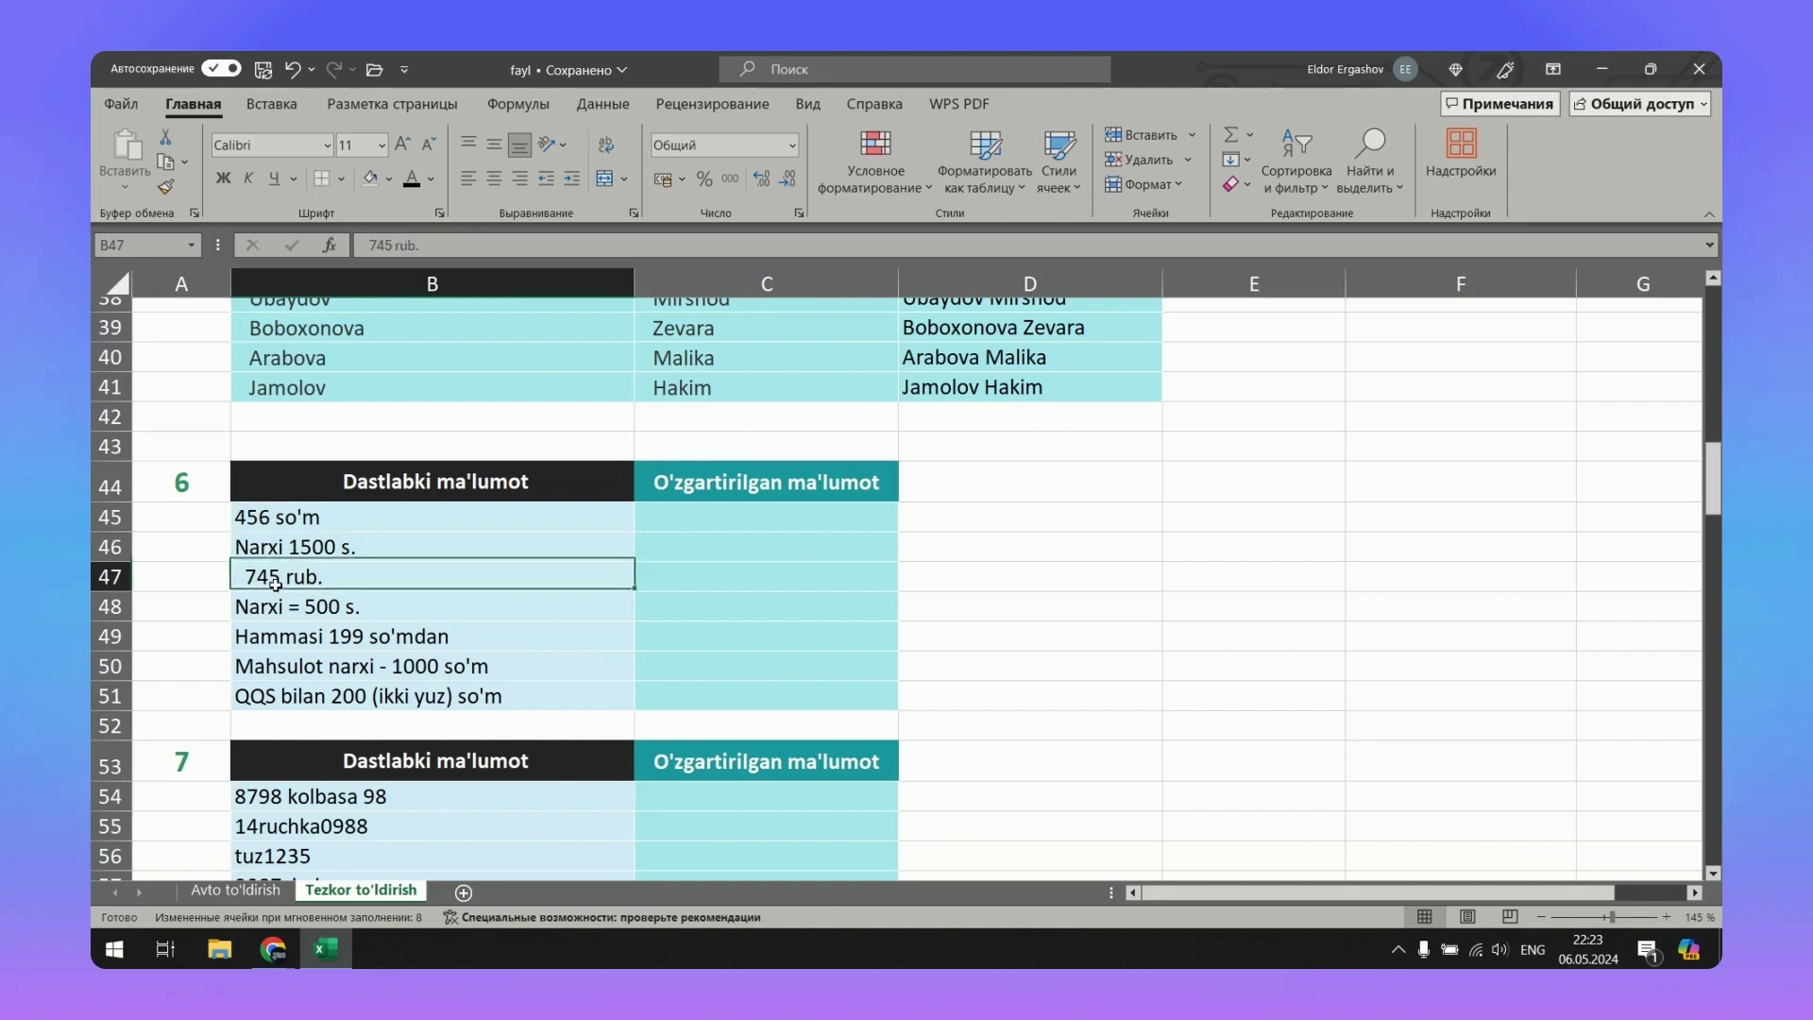
left_click(289, 610)
left_click(331, 653)
left_click(335, 638)
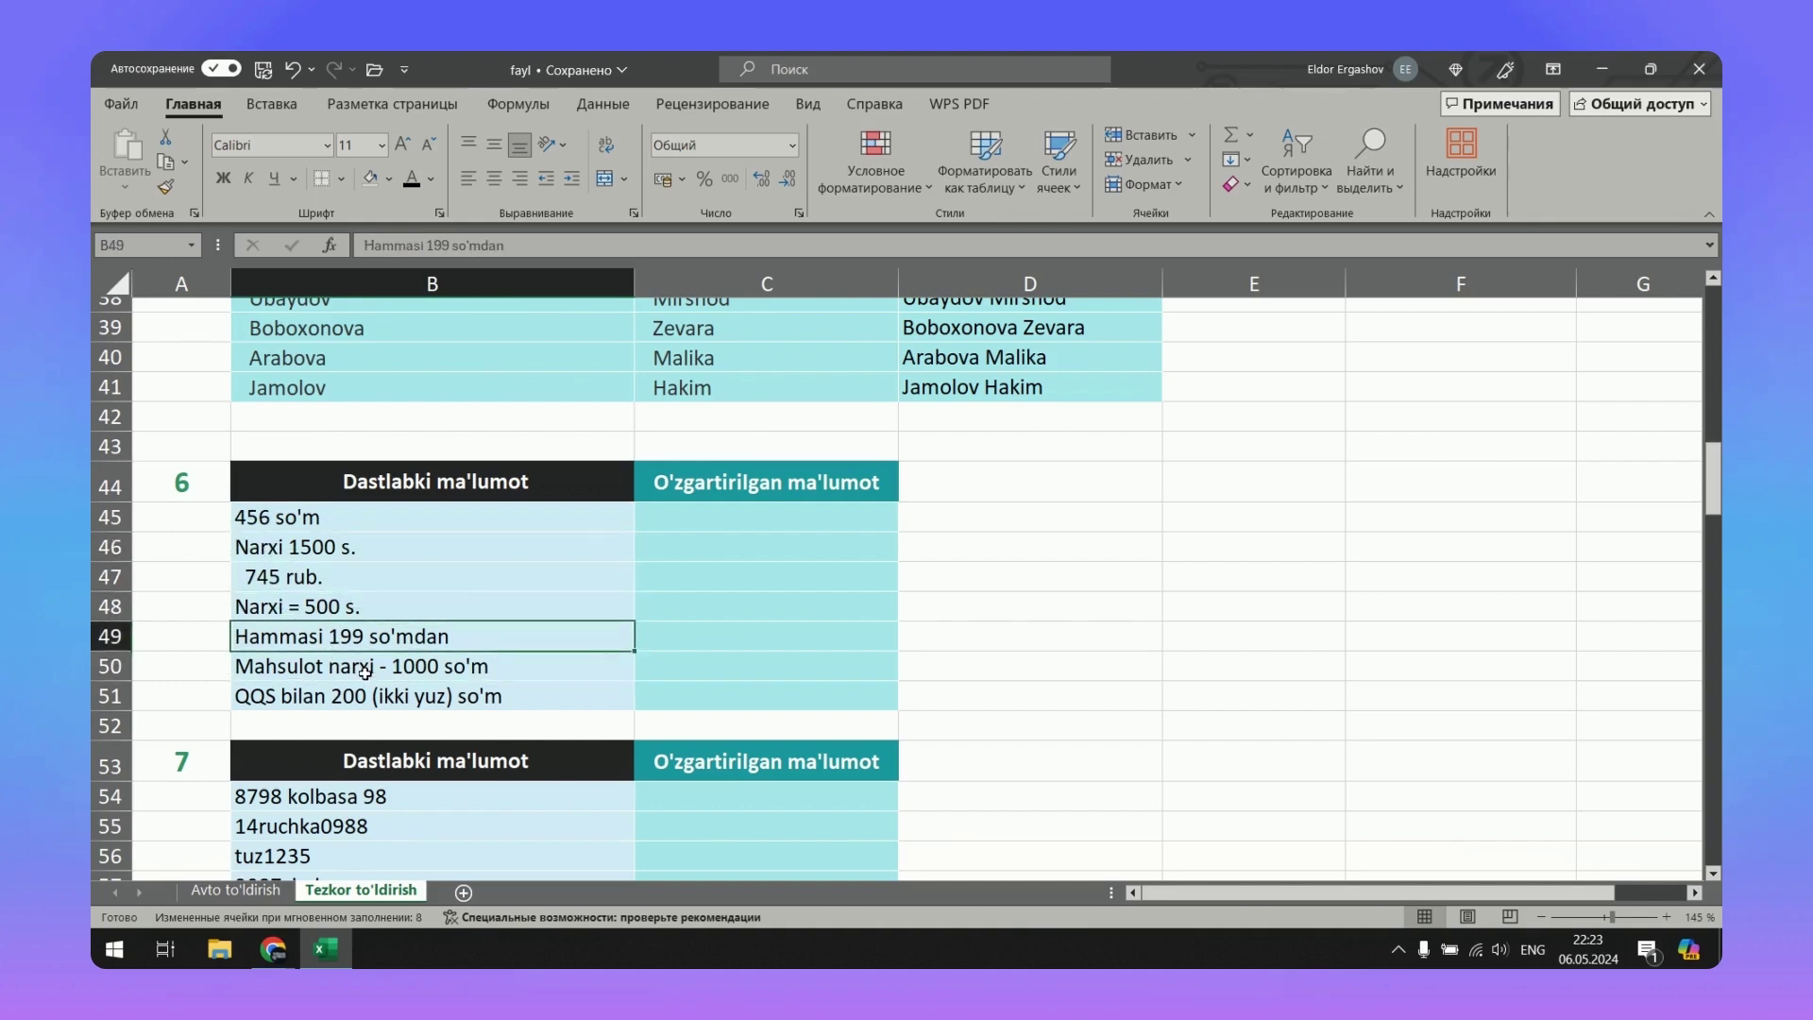
left_click(354, 666)
left_click(360, 697)
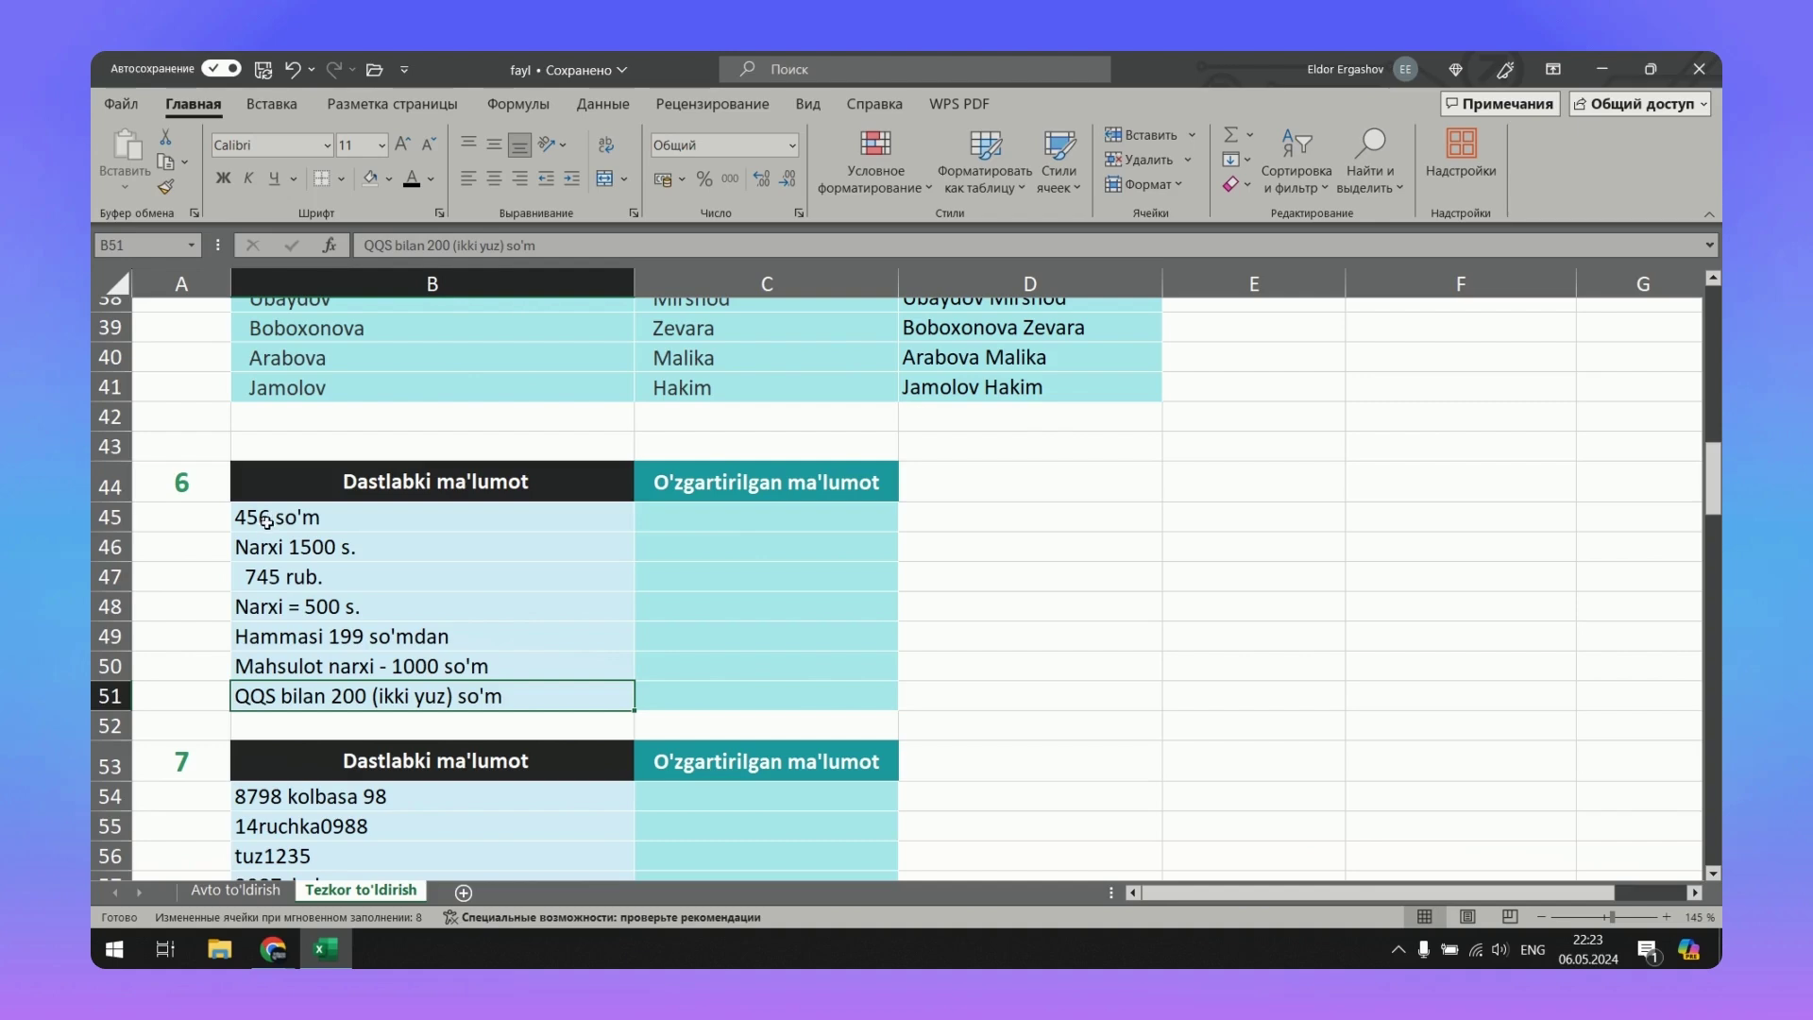
Enter 456 in C45 as an example, try Flash Fill, then undo it.
left_click(707, 518)
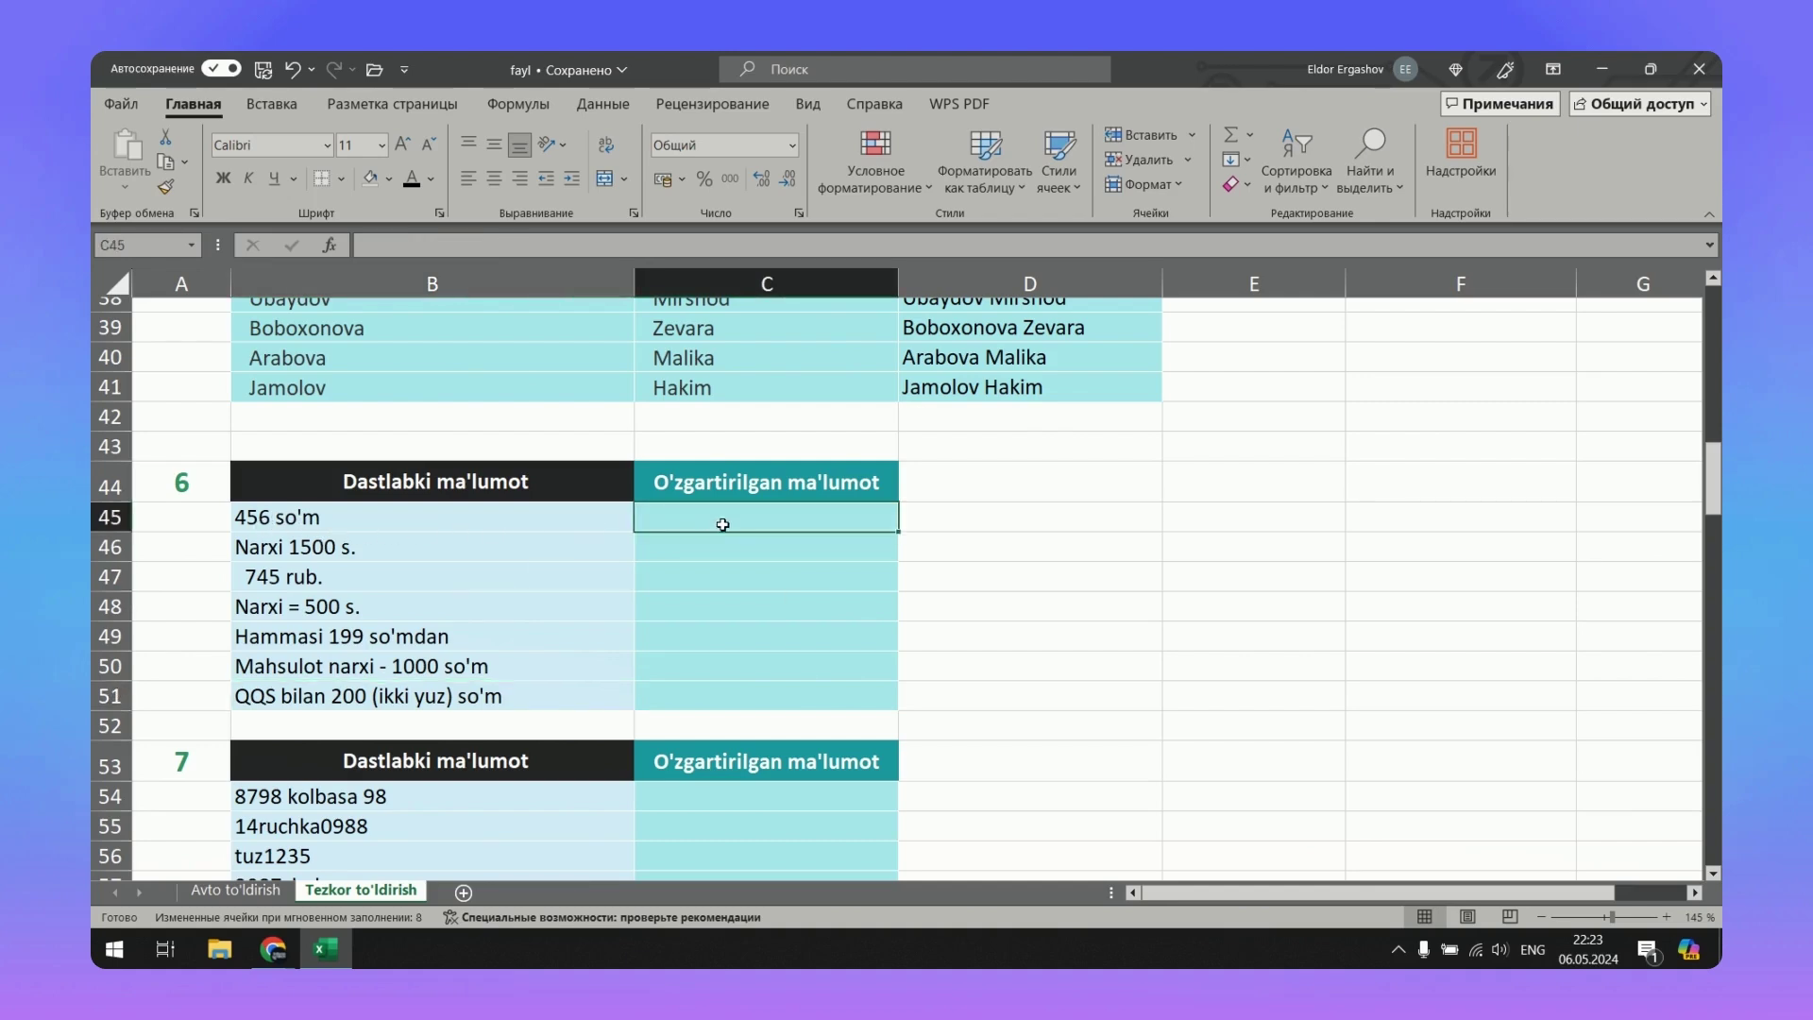
type("45")
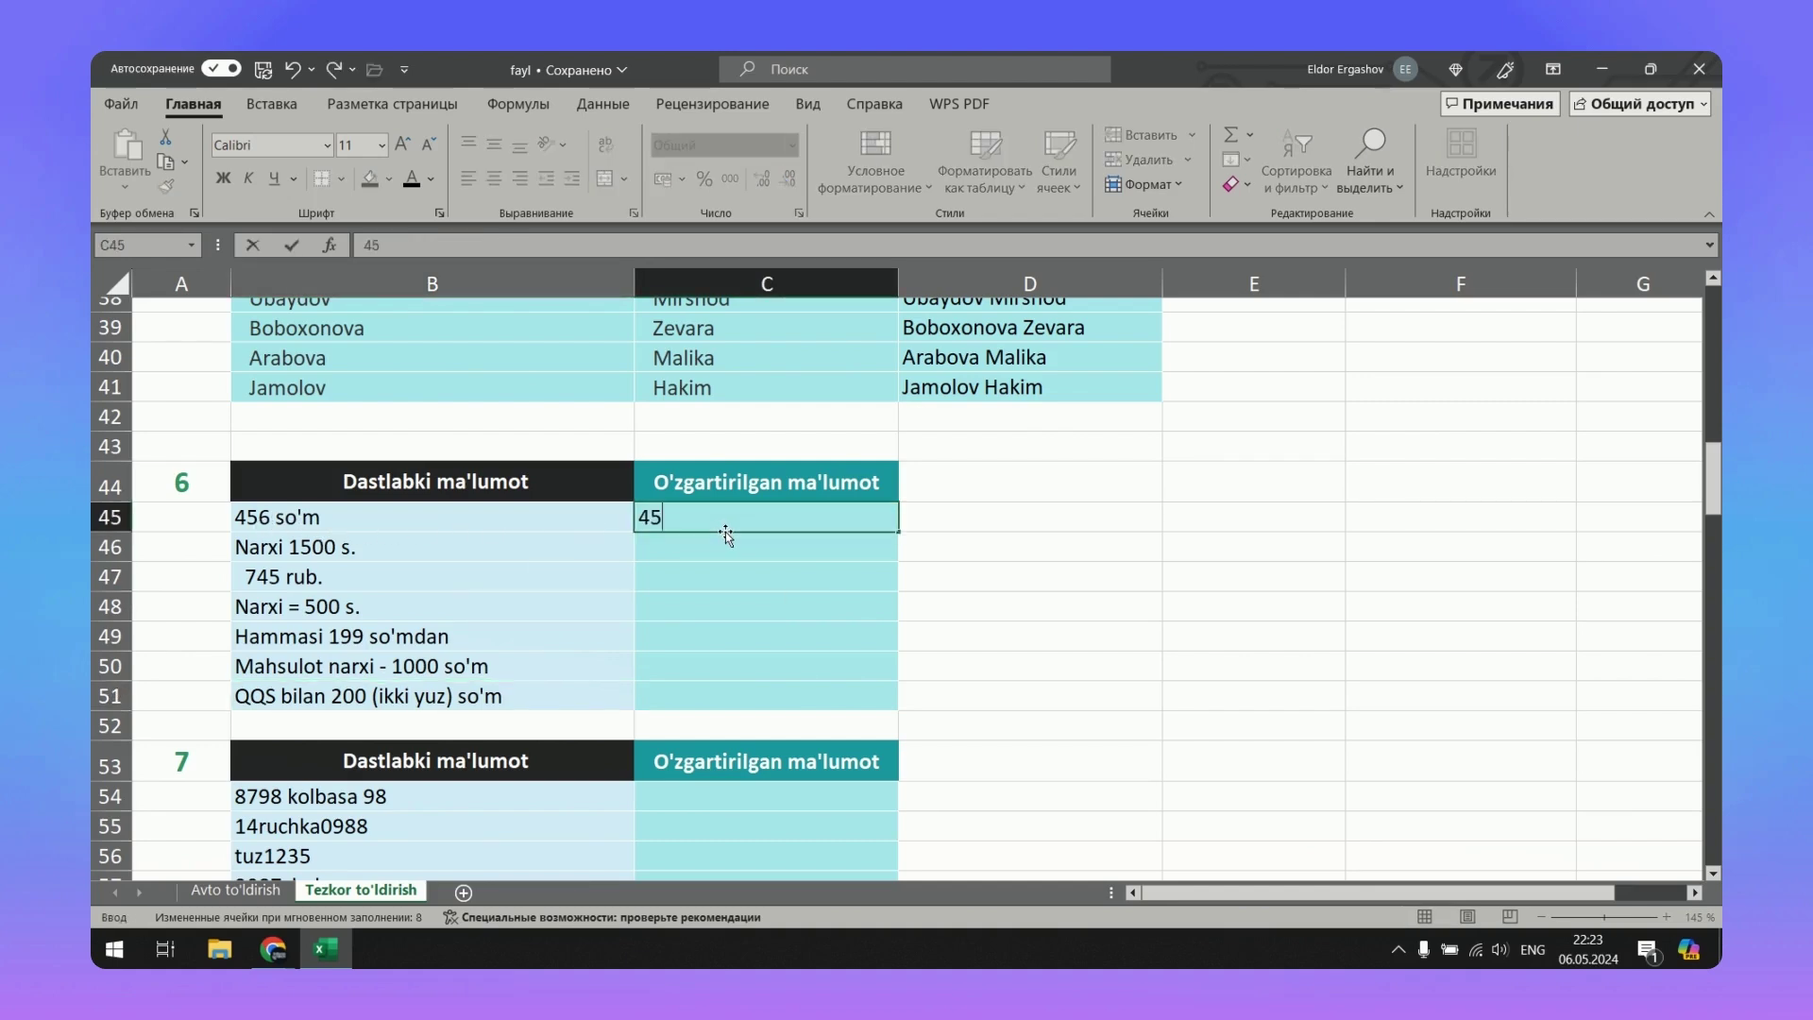
type("6")
key("Return")
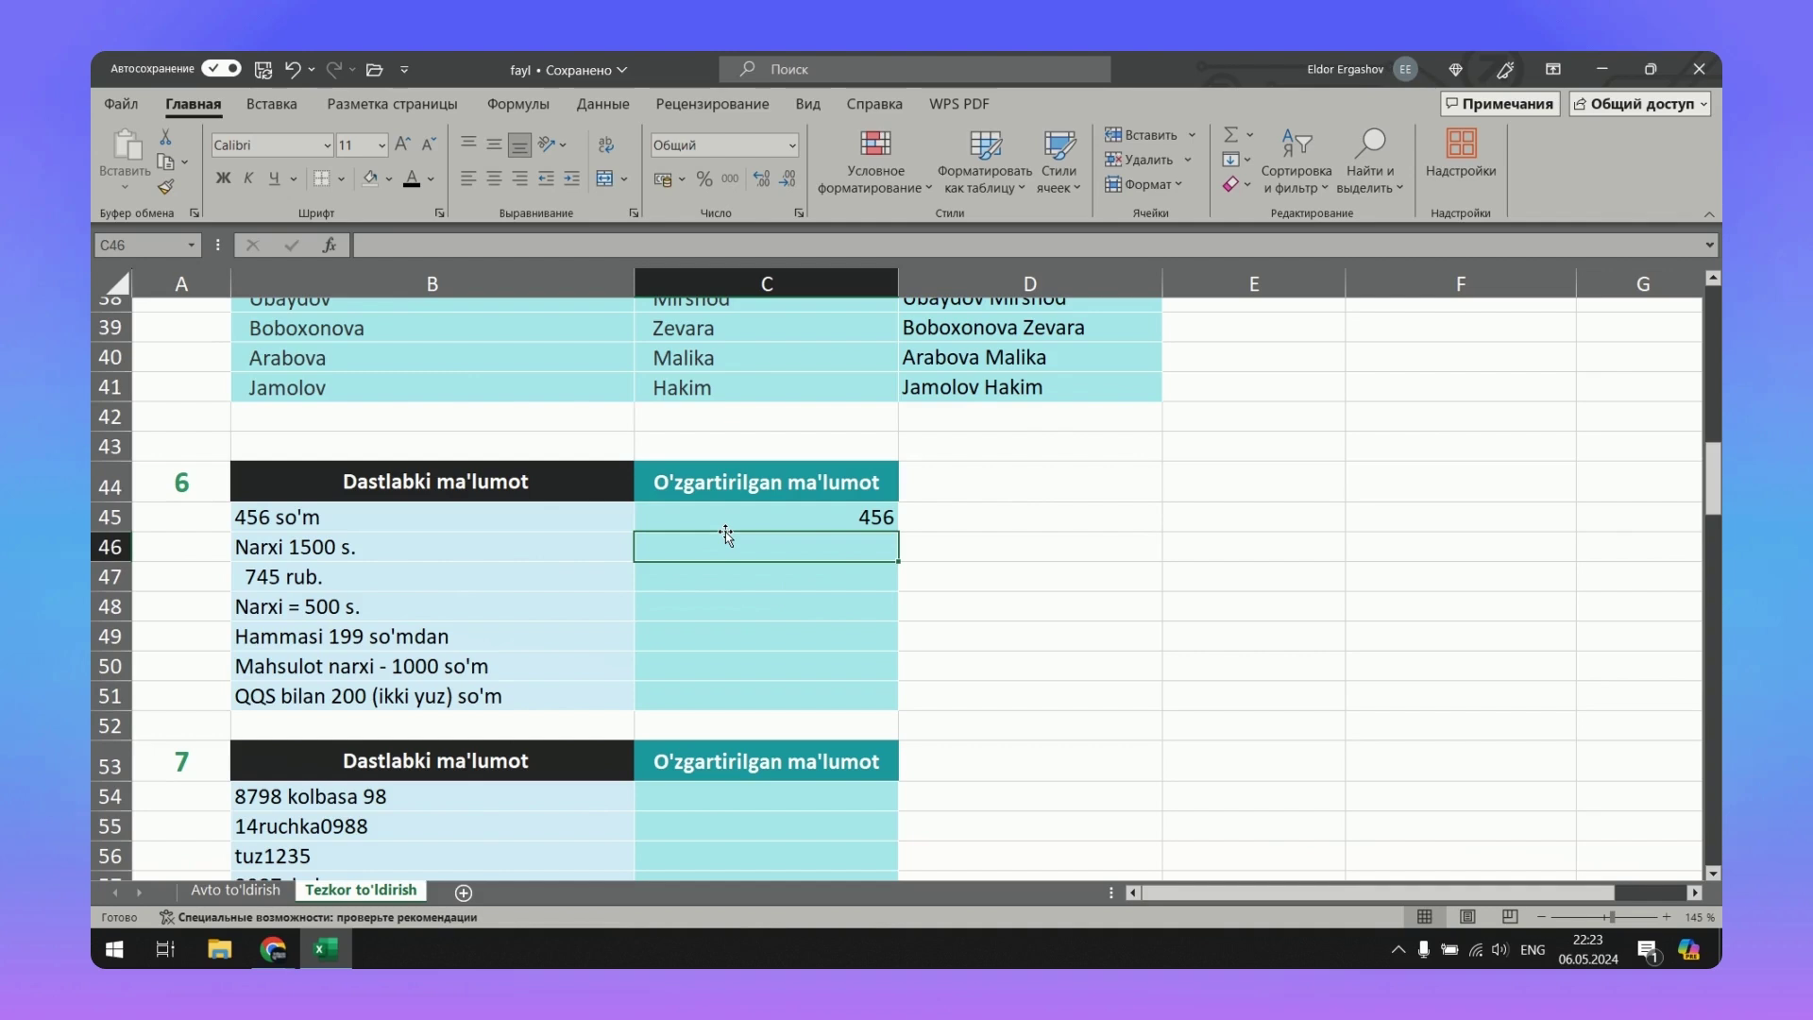
key("ctrl+e")
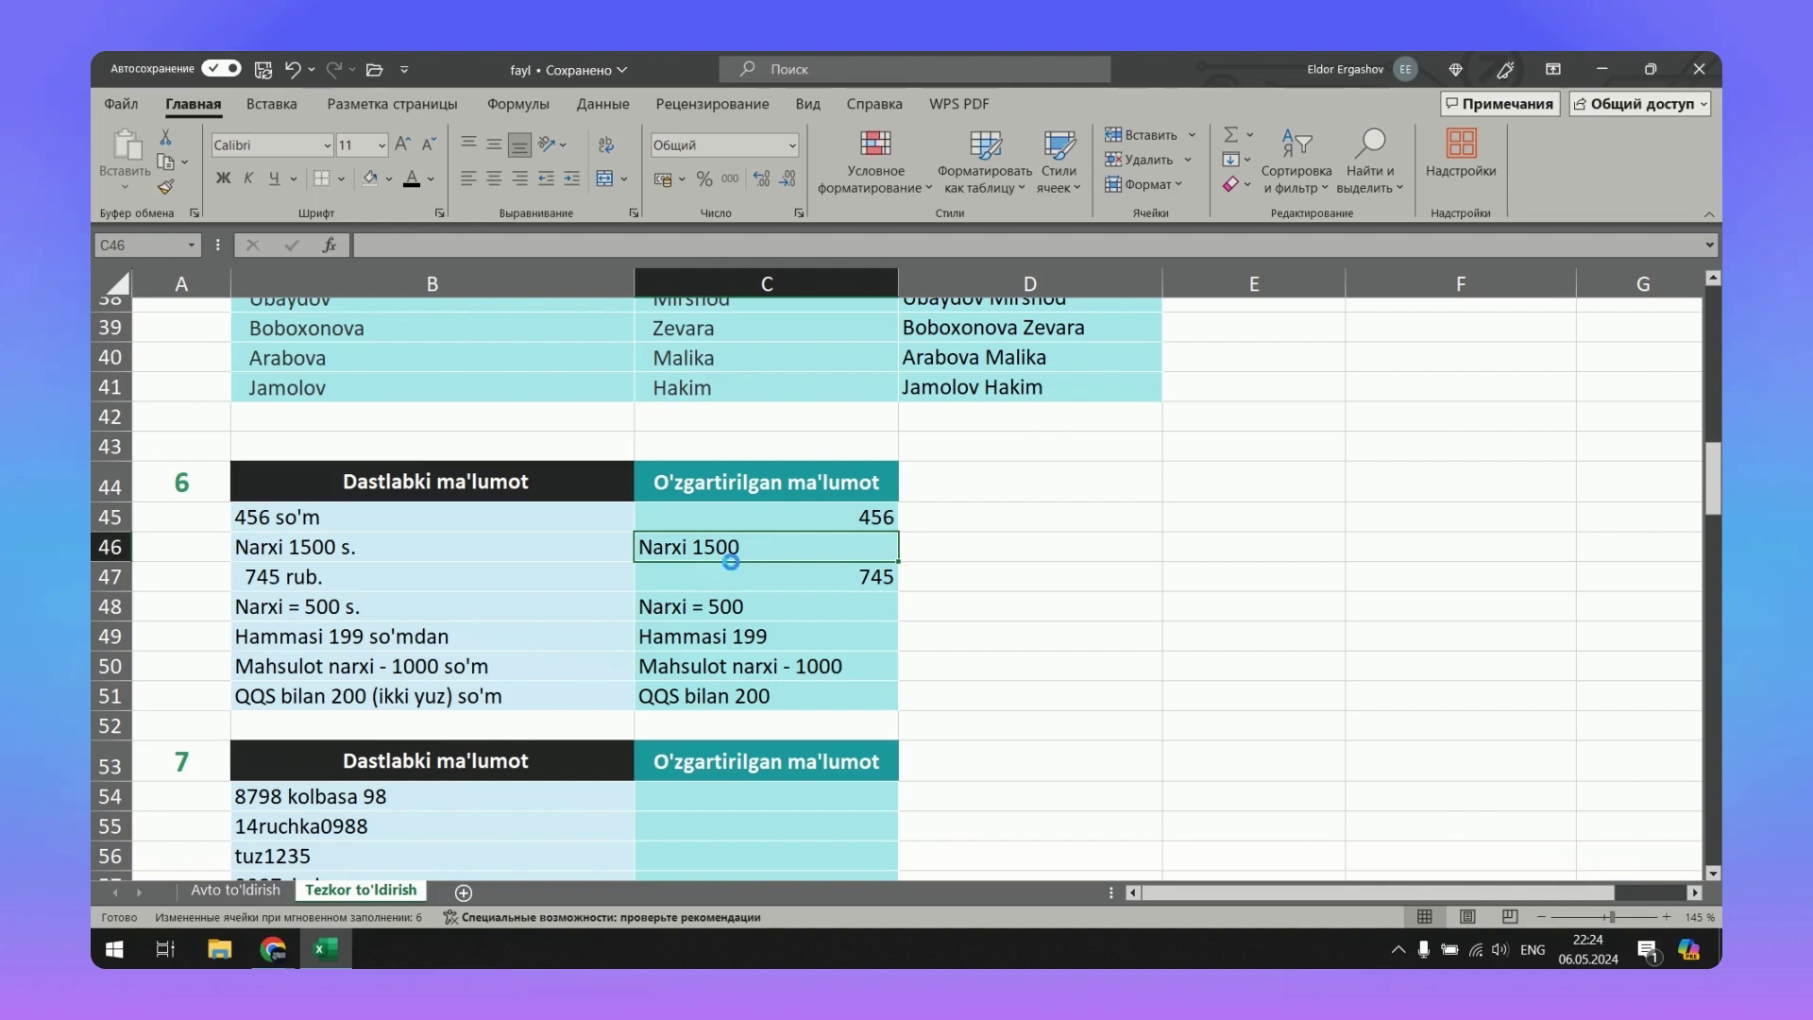
key("ctrl+z")
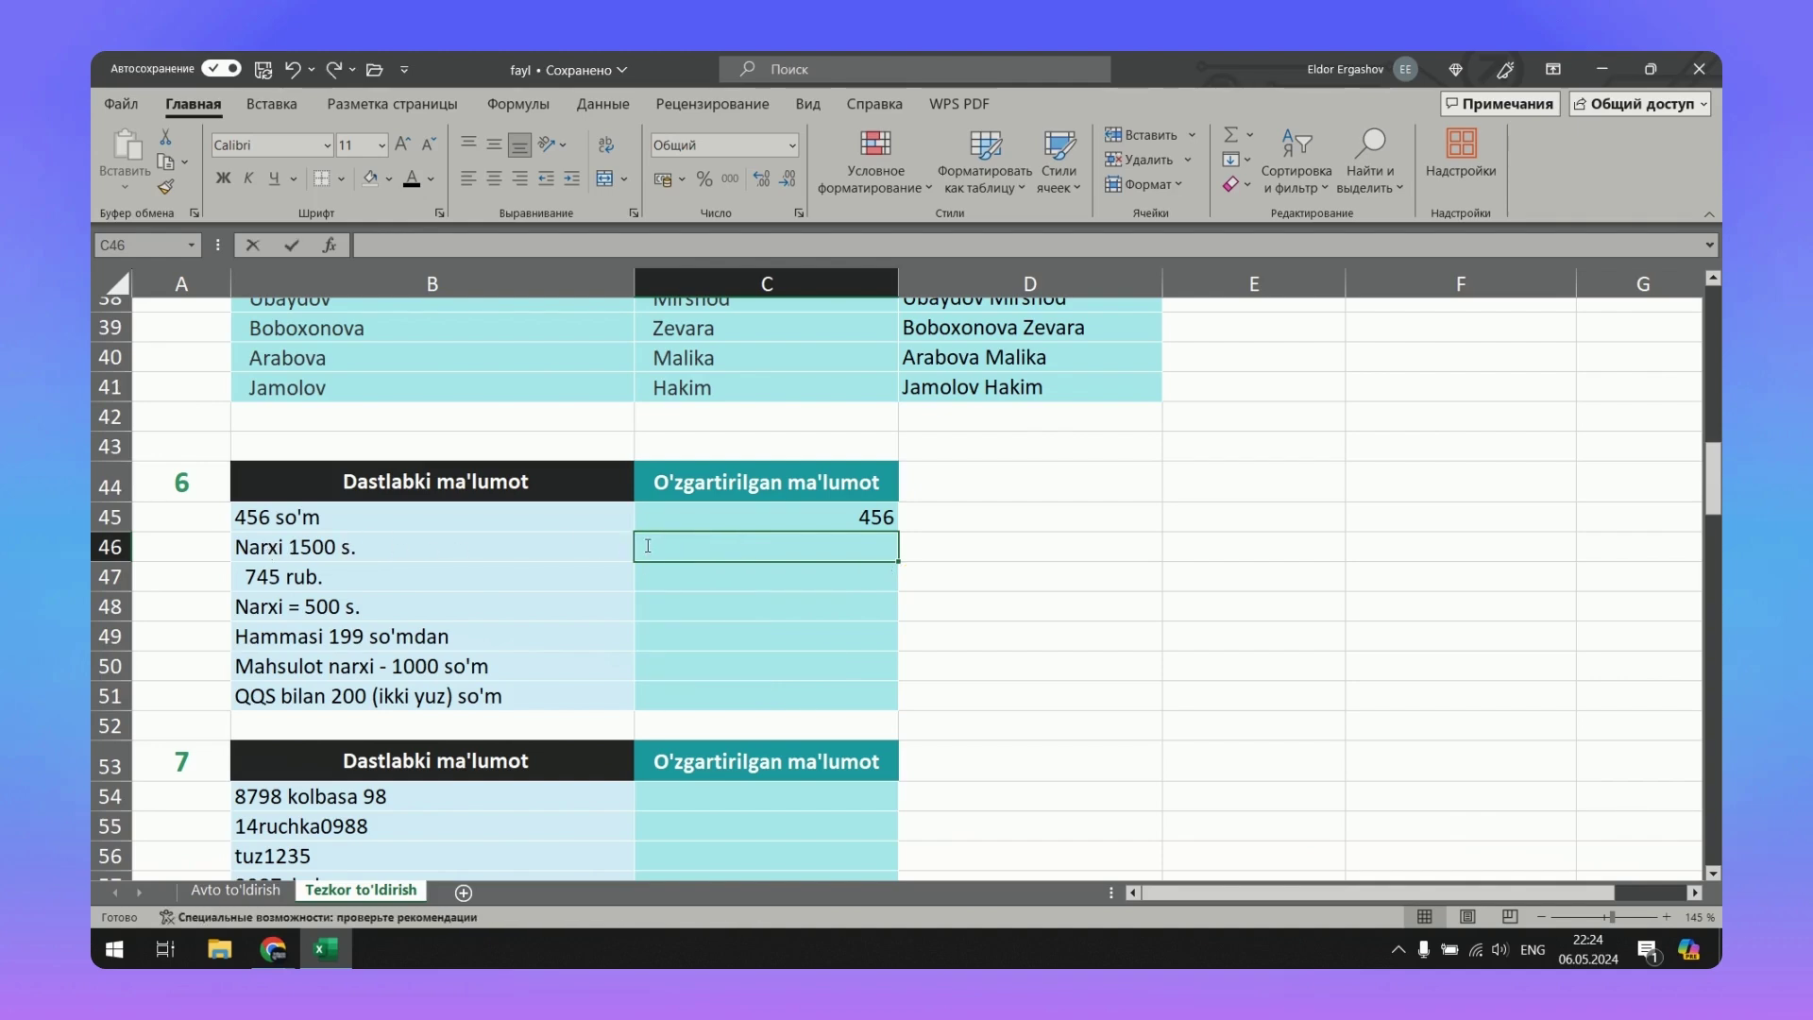
Add 1500 in C46 as a second example and Flash Fill the remaining numbers.
type("1500")
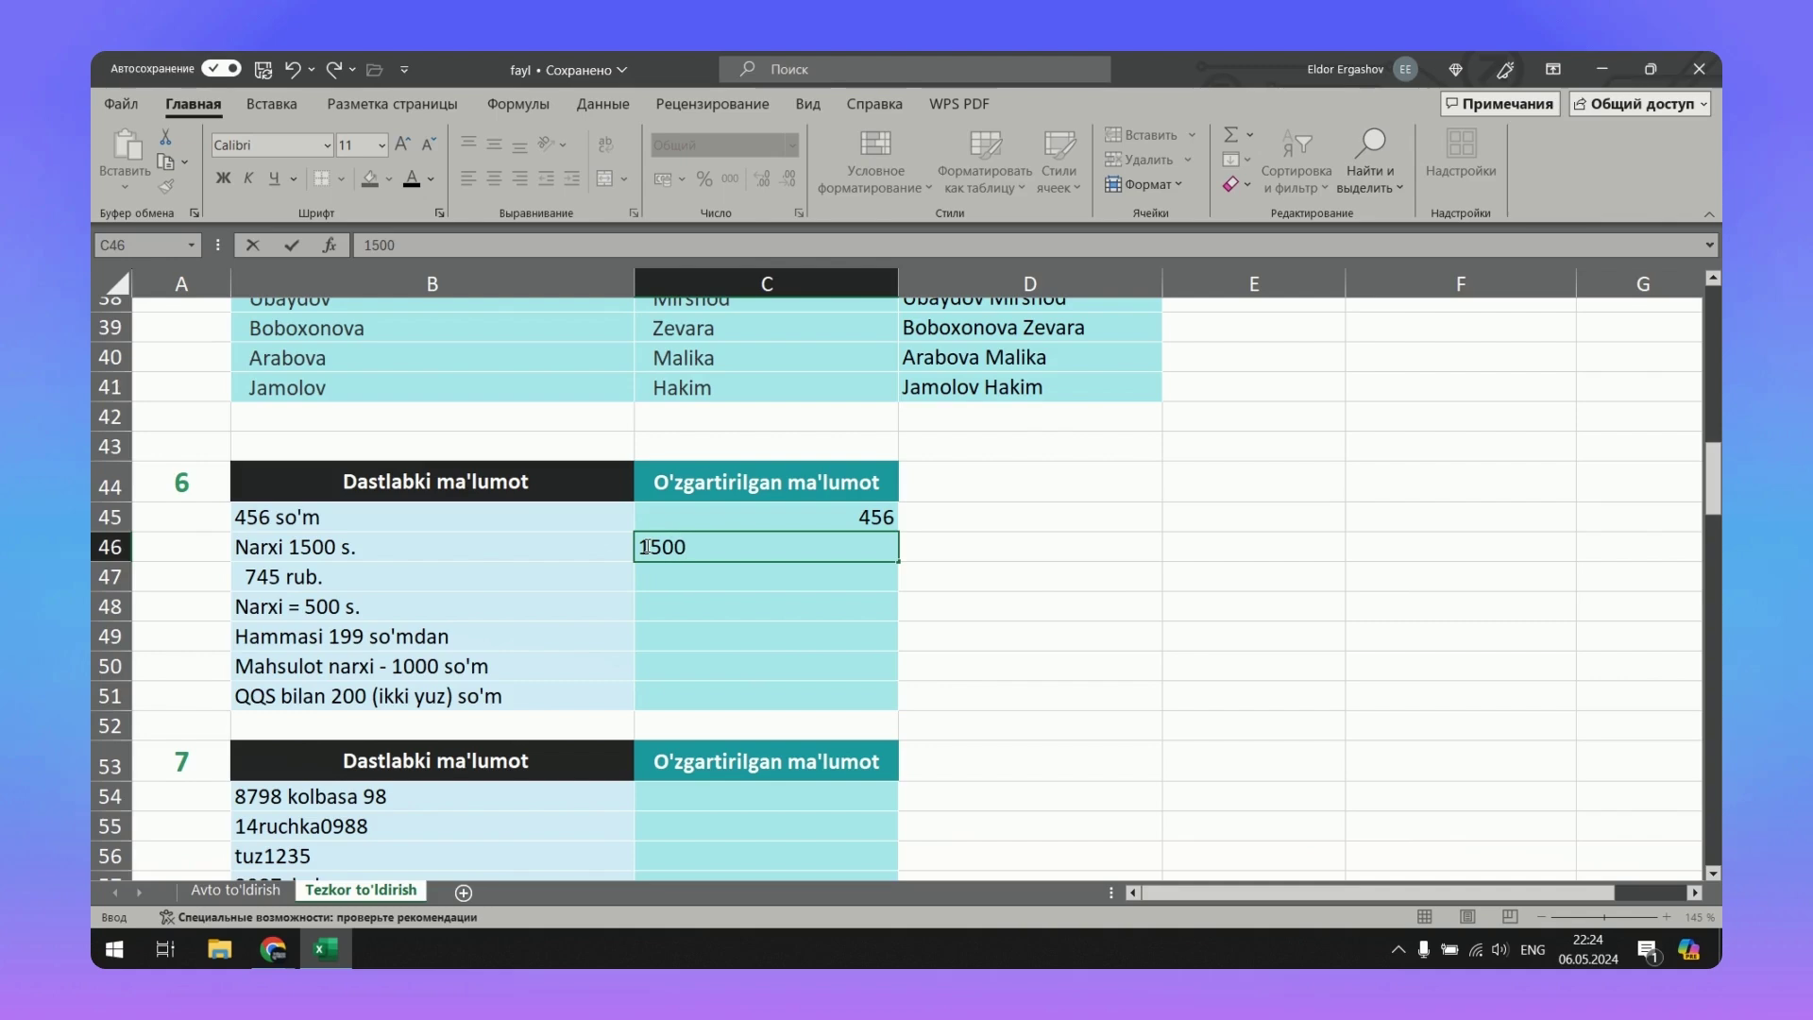
key("Return")
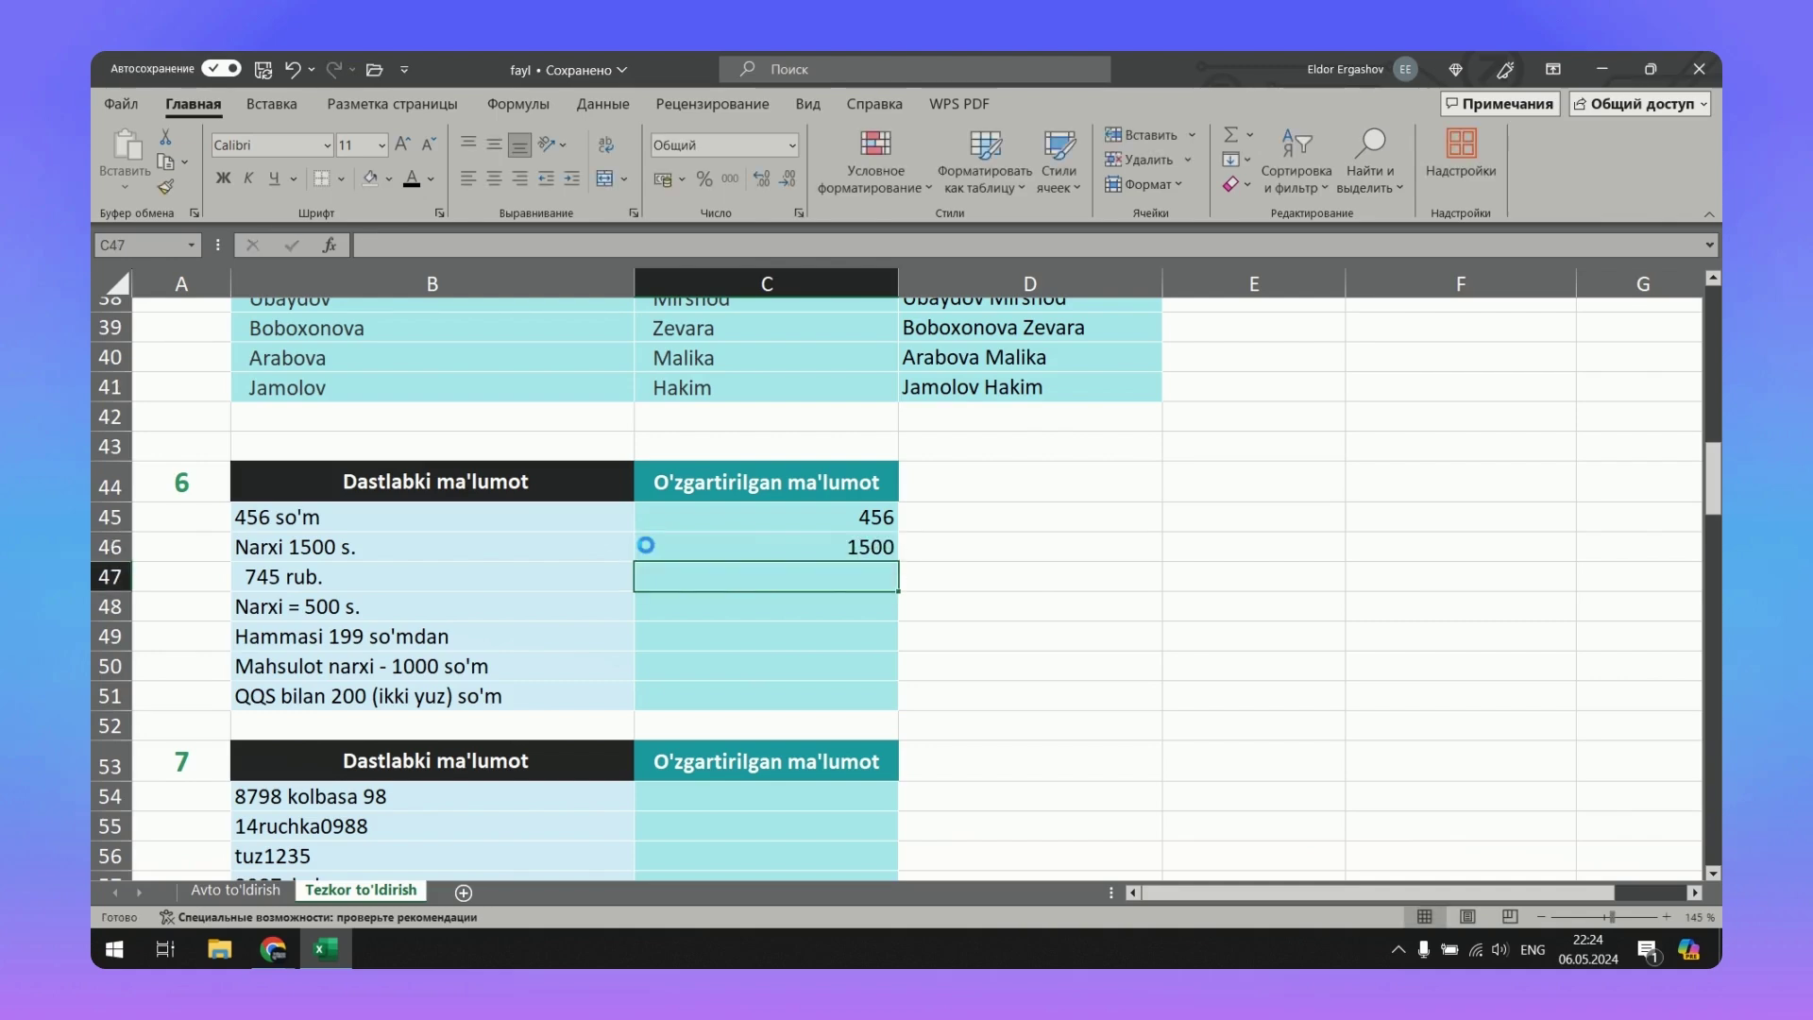
key("ctrl+e")
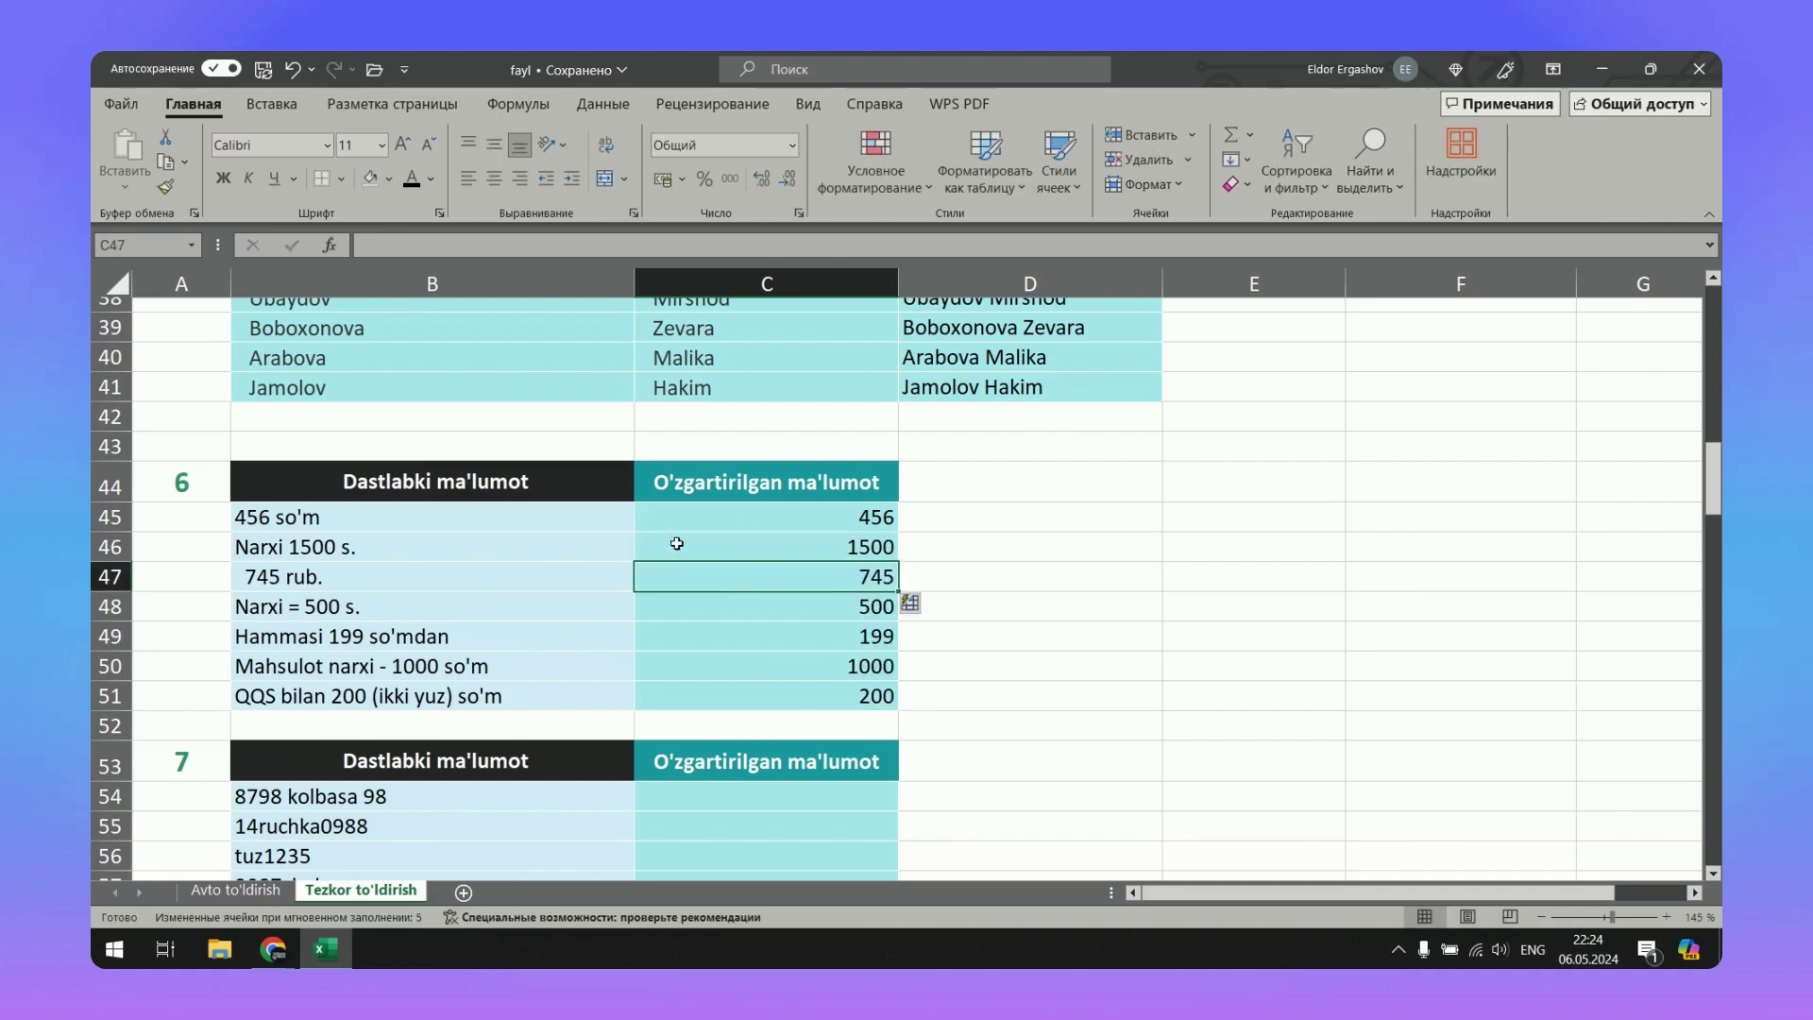
left_click_drag(746, 513, 764, 540)
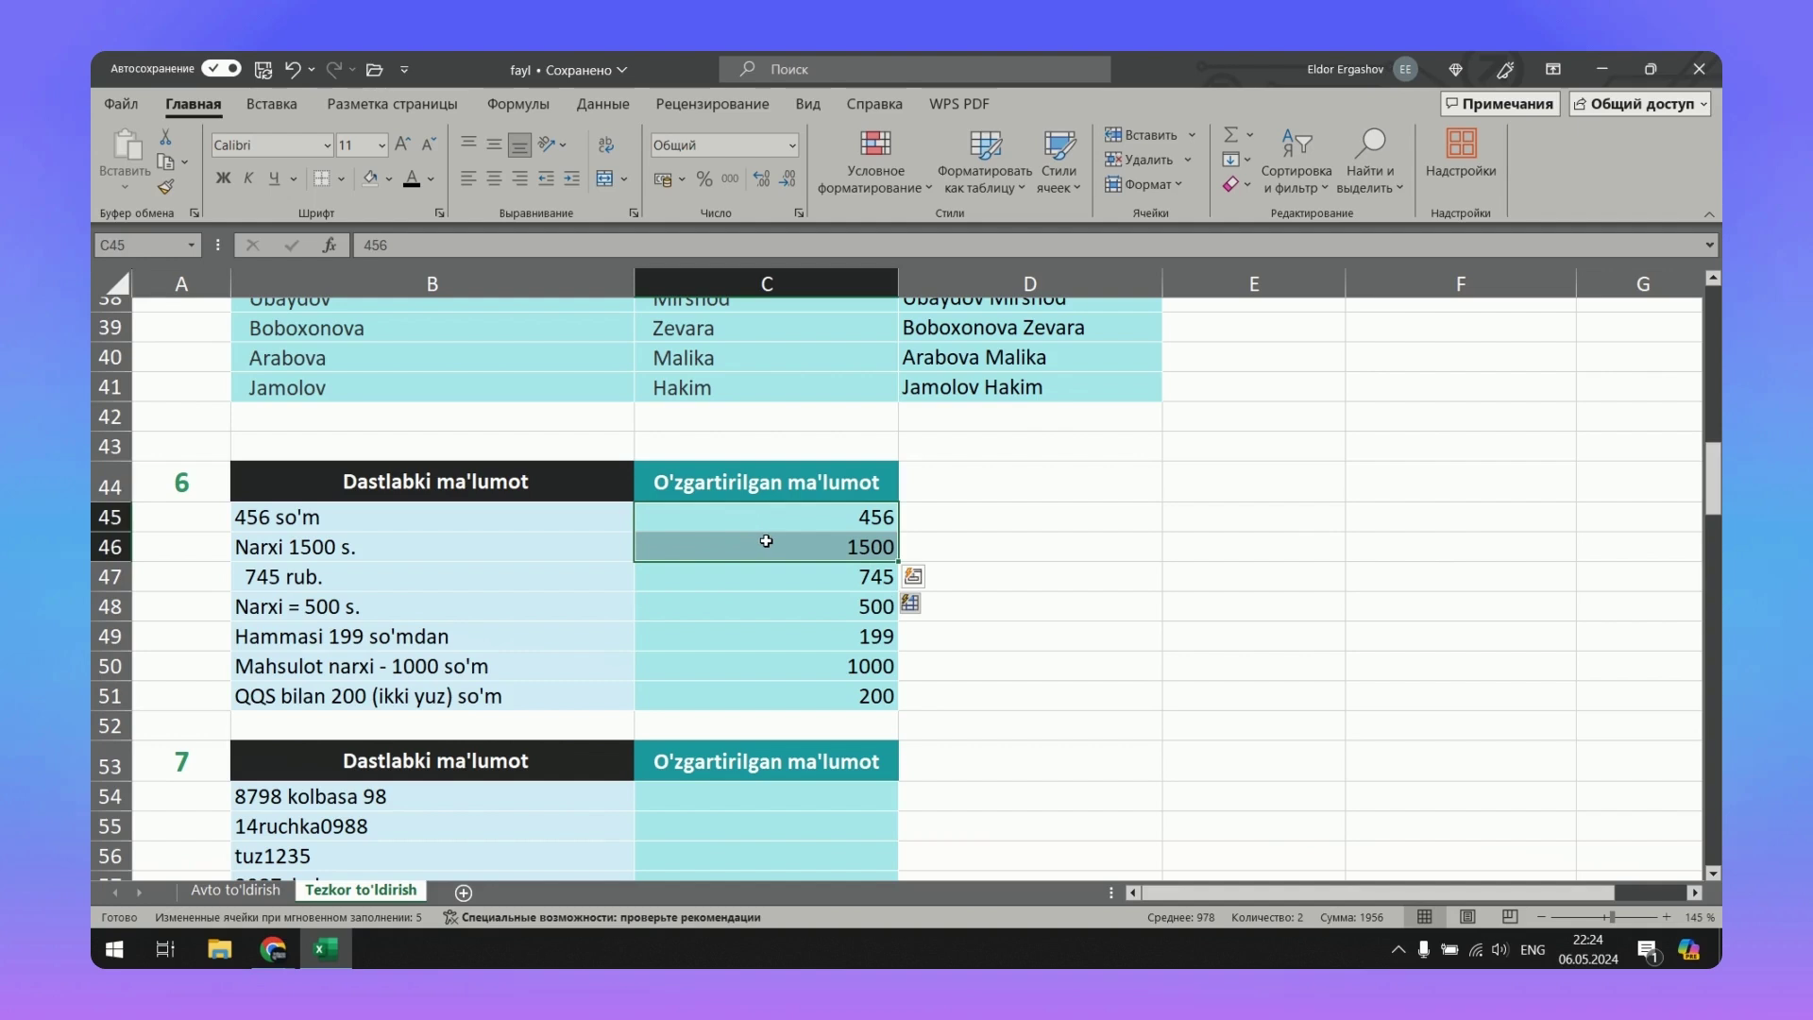
left_click(761, 577)
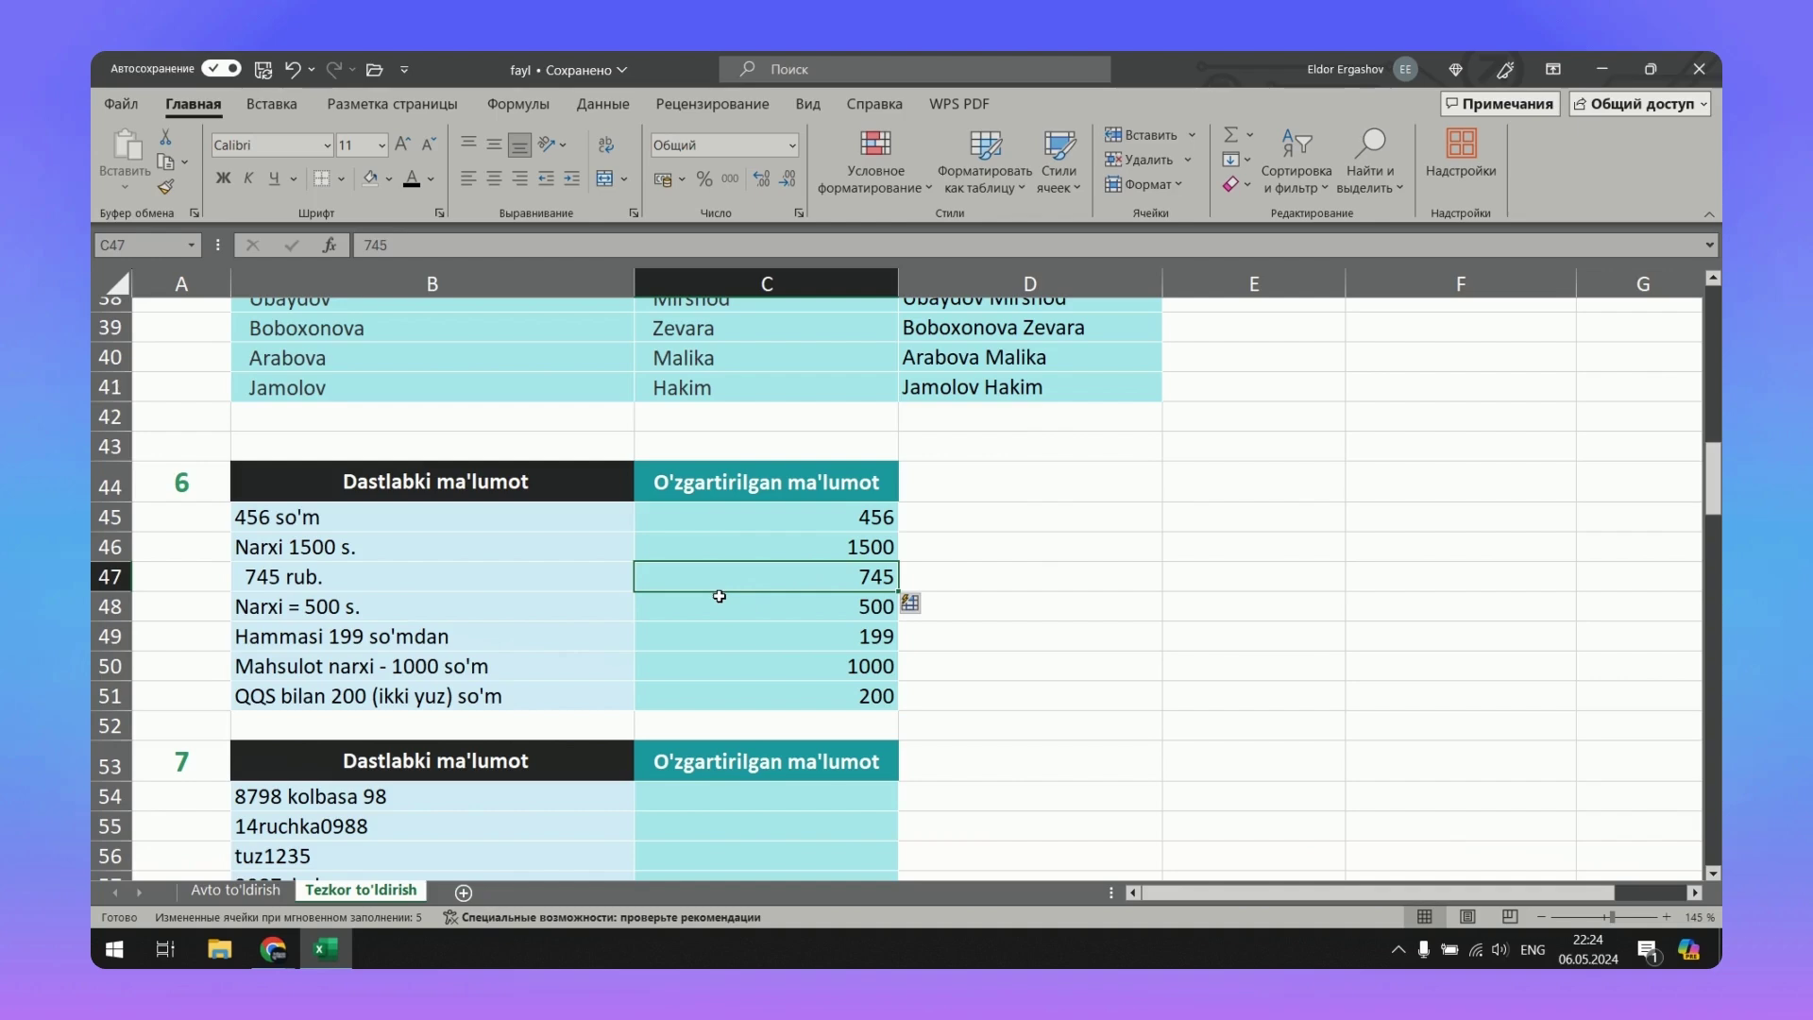
scroll(720, 596, "down", 1)
scroll(719, 596, "down", 1)
scroll(719, 596, "down", 1)
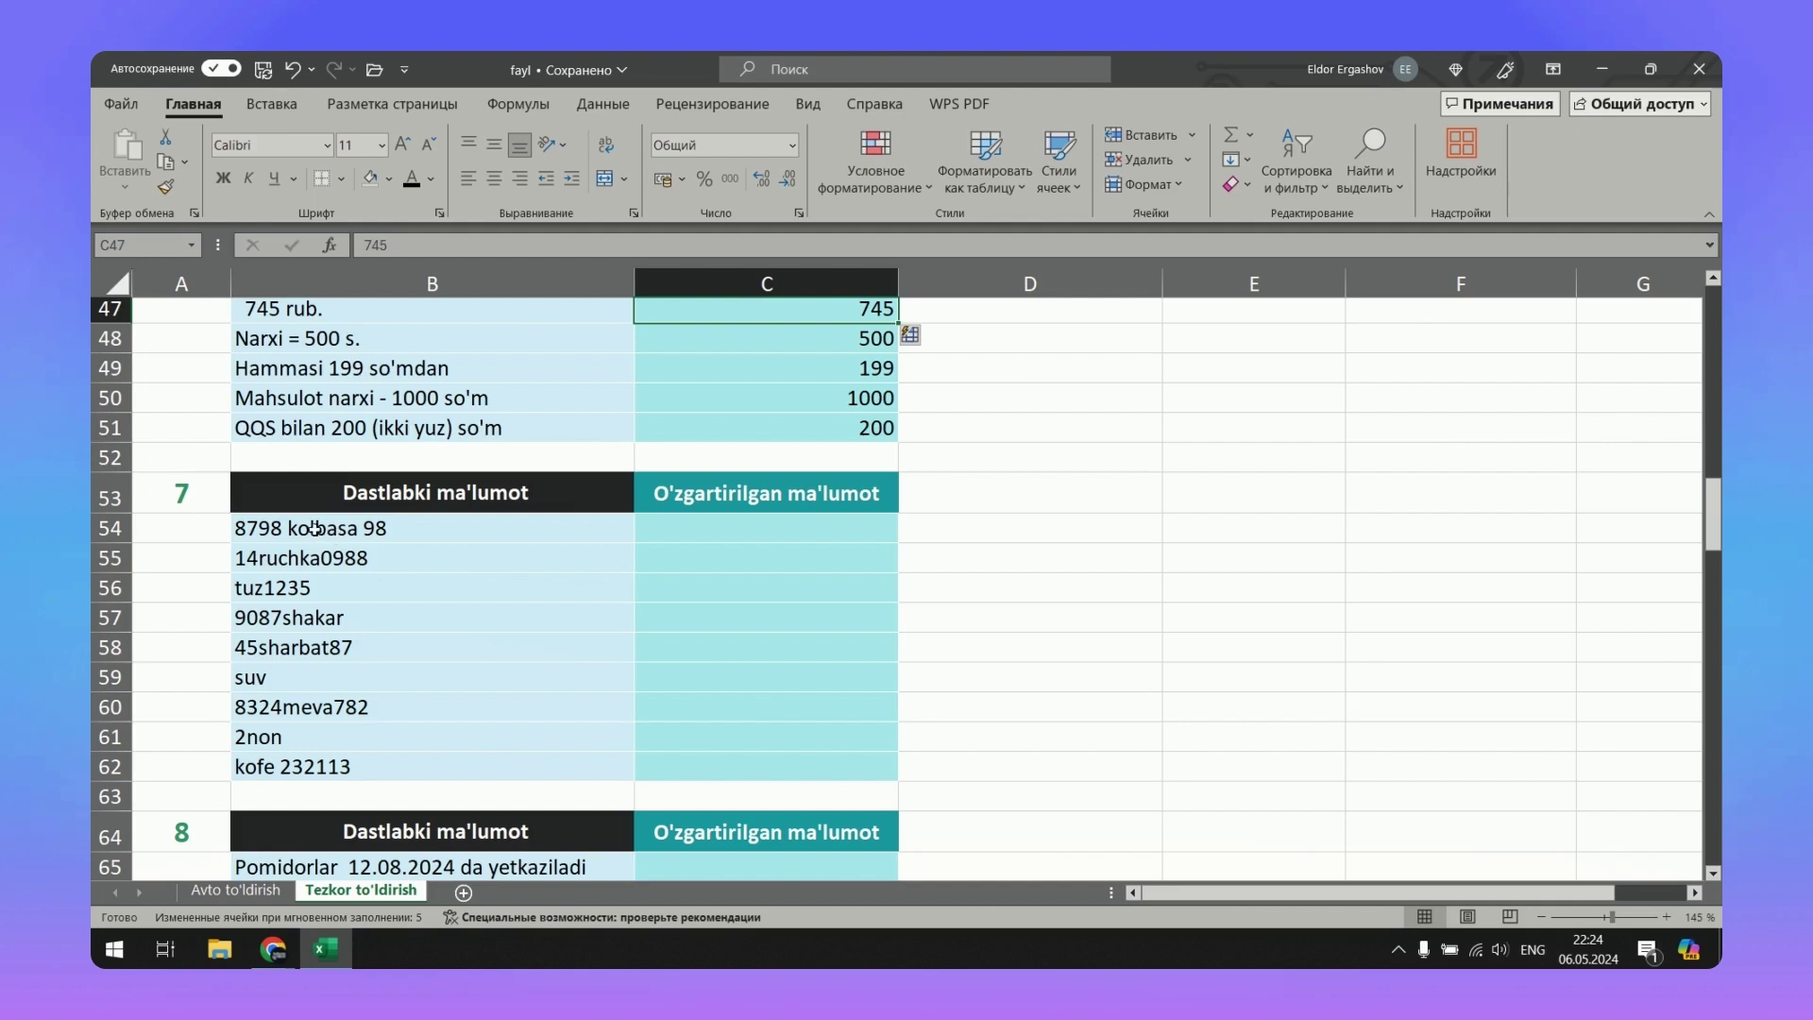
Enter 'kolbasa' in C54 and Flash Fill the product words down to kofe.
left_click(692, 532)
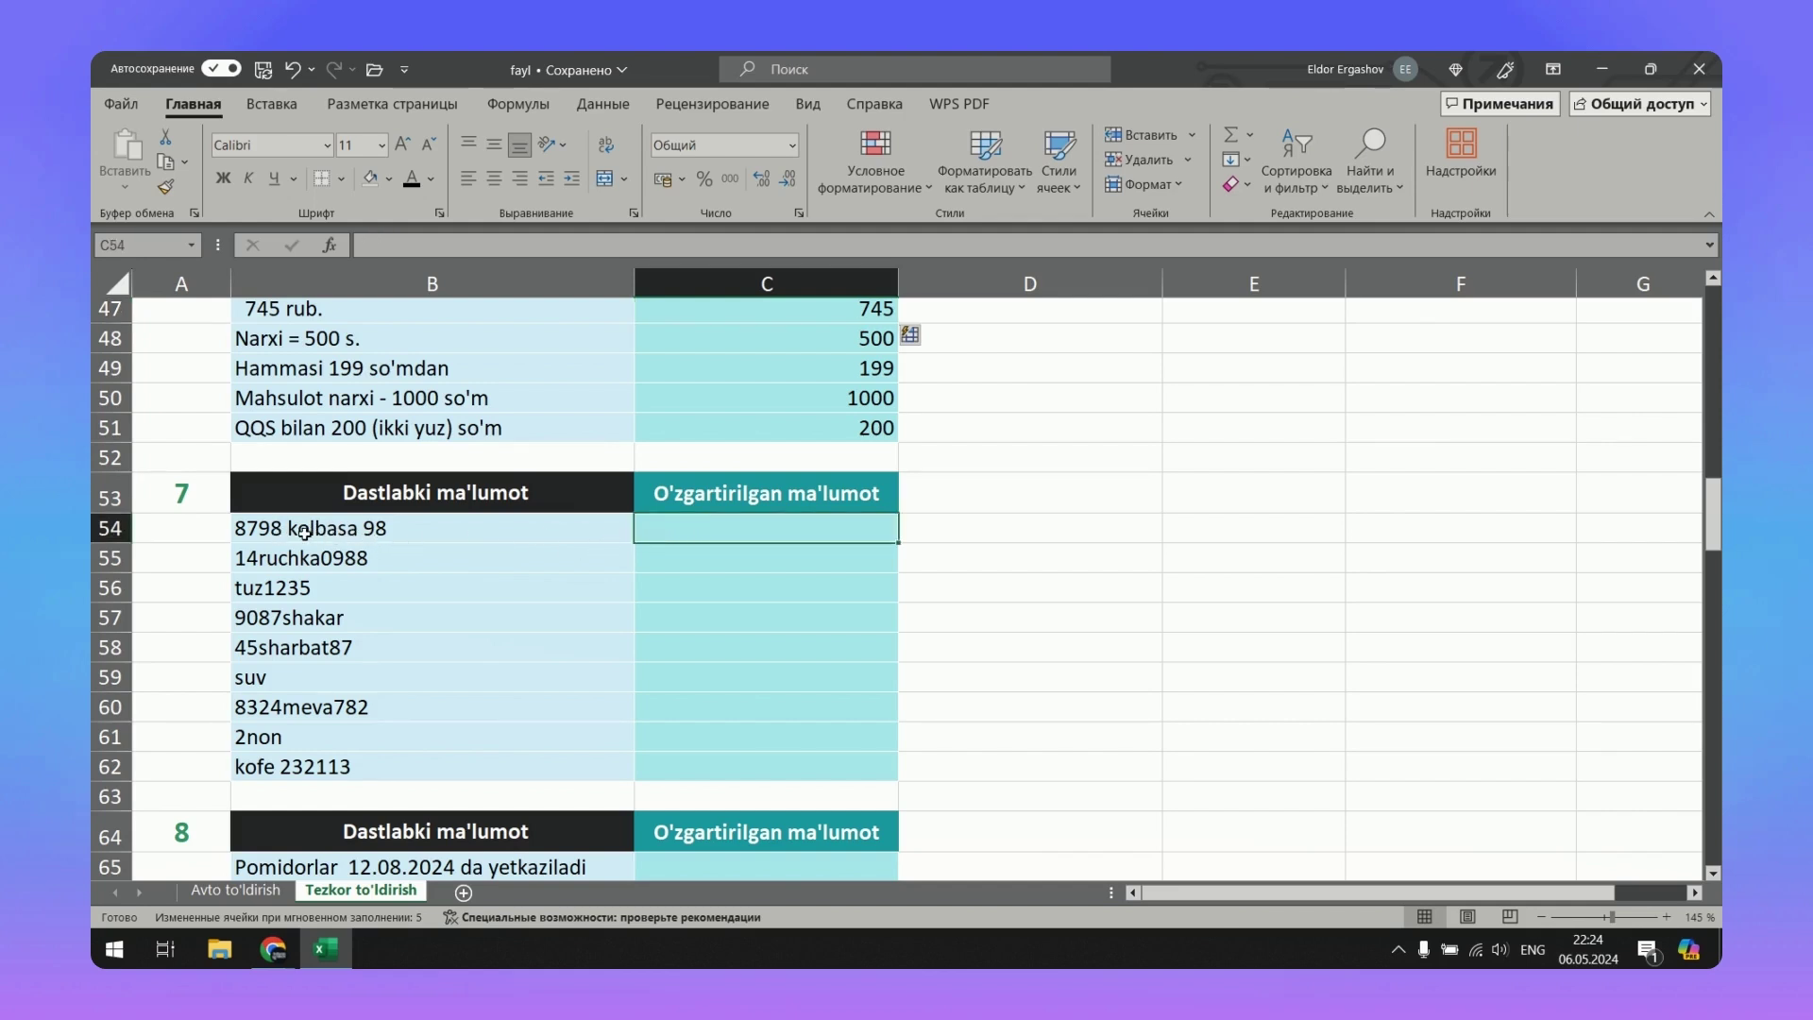
type("kolba")
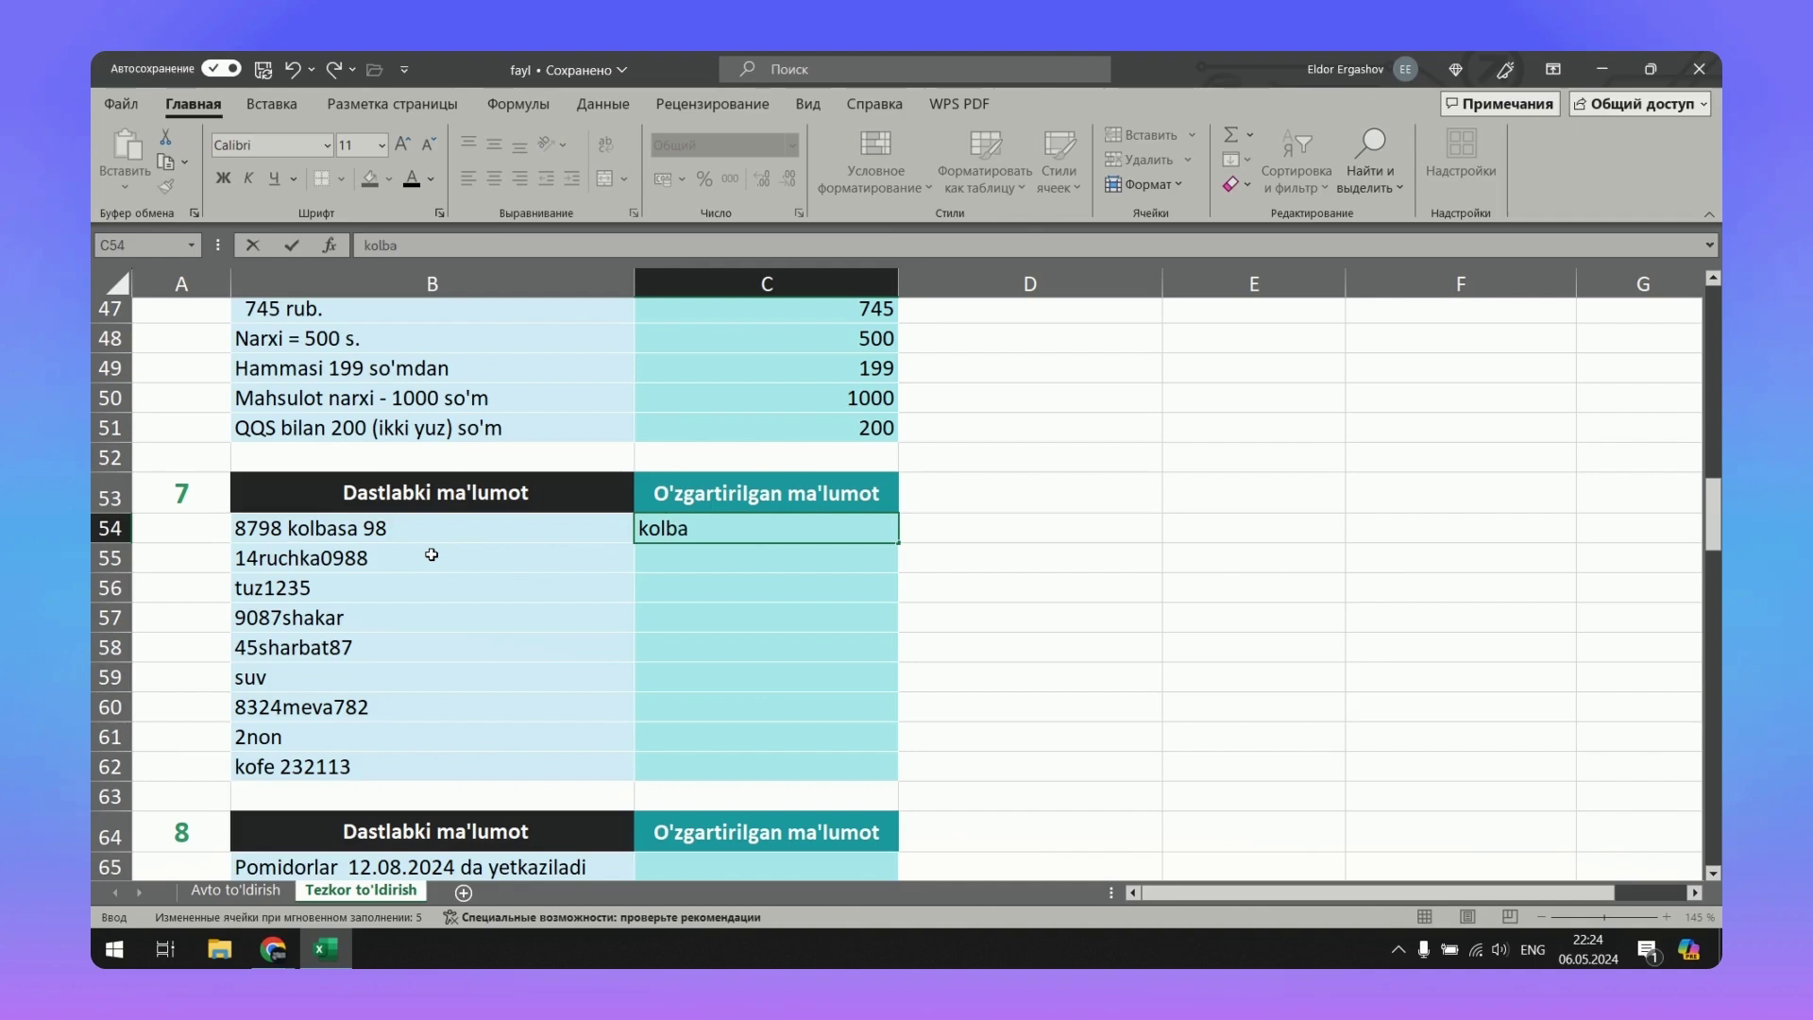
type("sa")
key("Return")
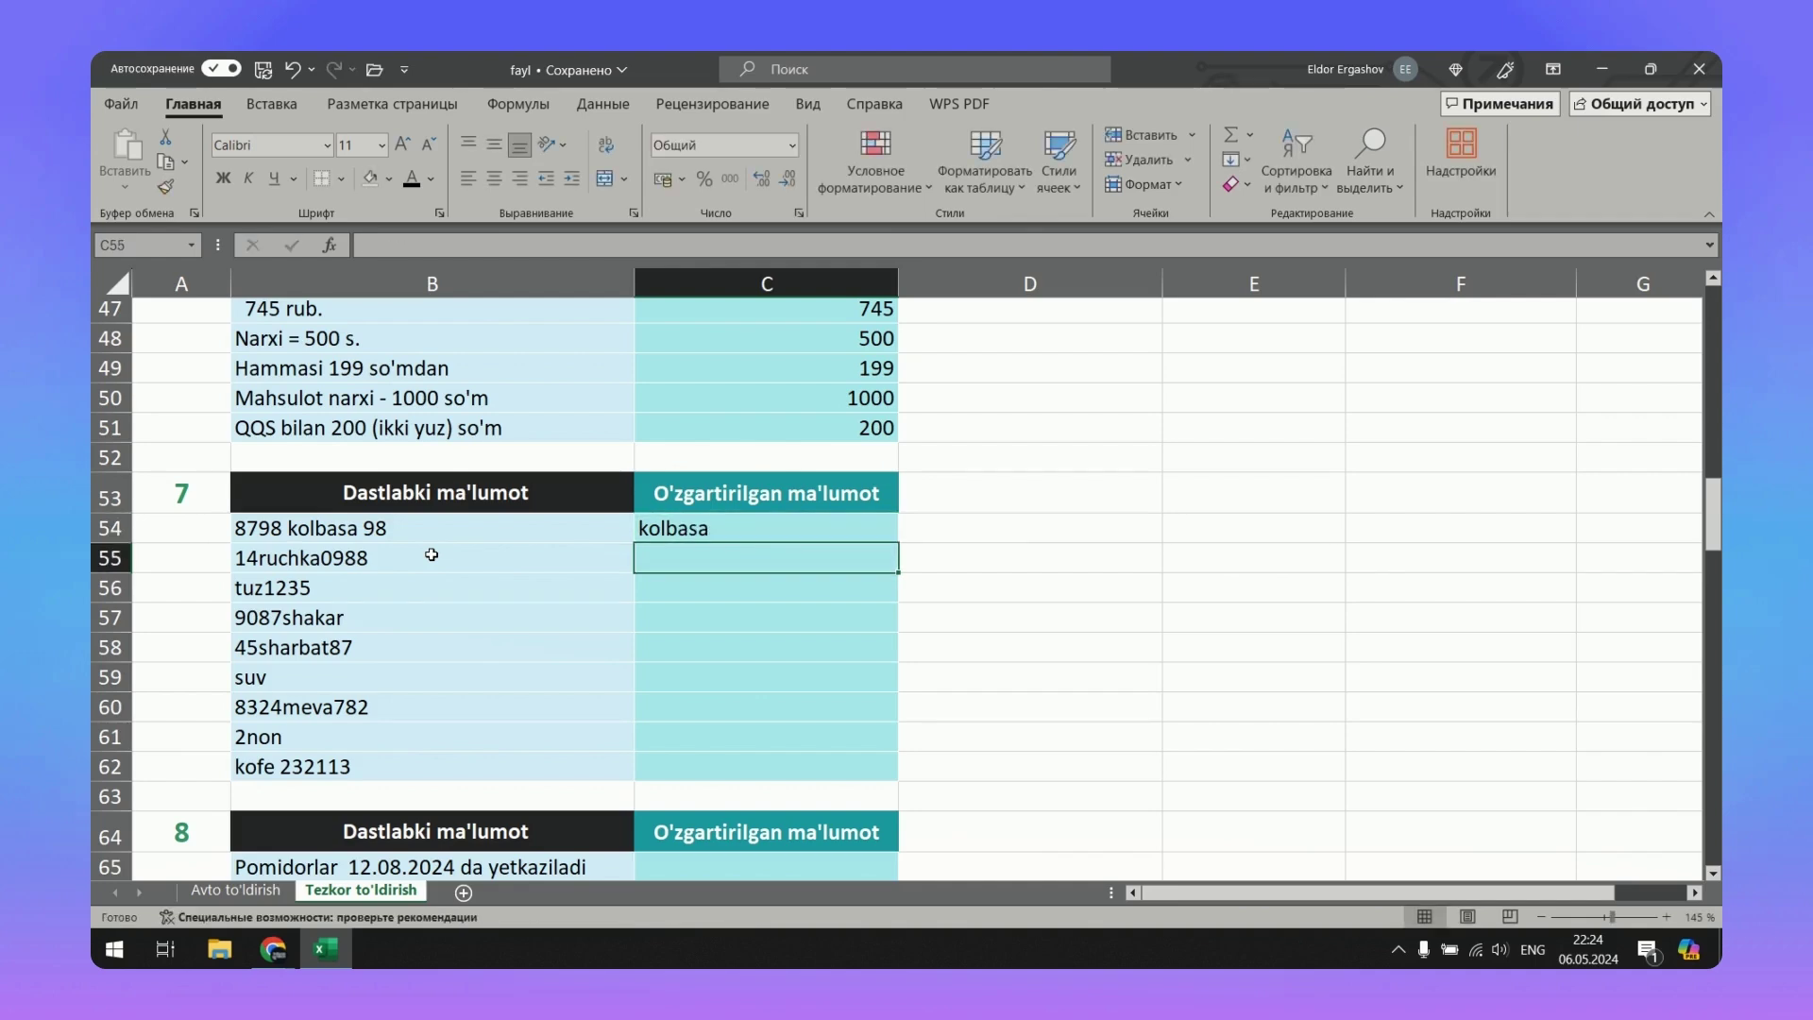
key("ctrl+e")
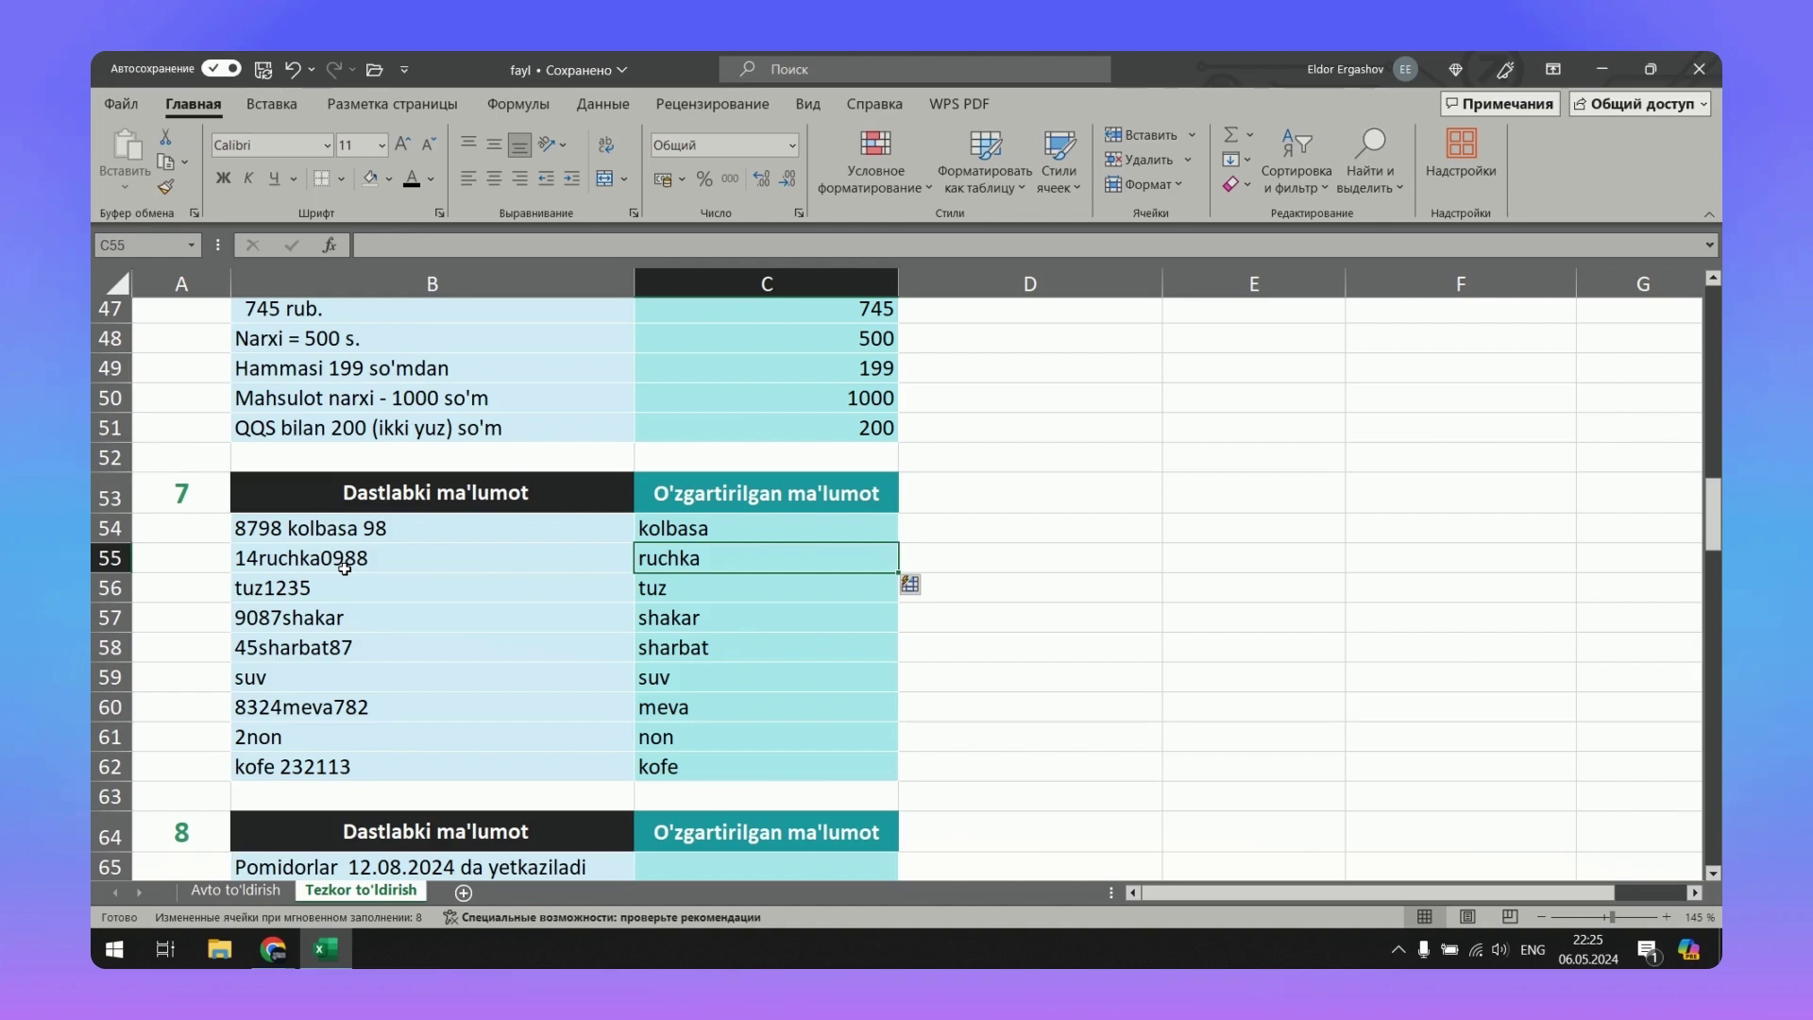
Enter 12,08,2024 as table 8's first date example and Flash Fill the rest.
scroll(412, 560, "down", 1)
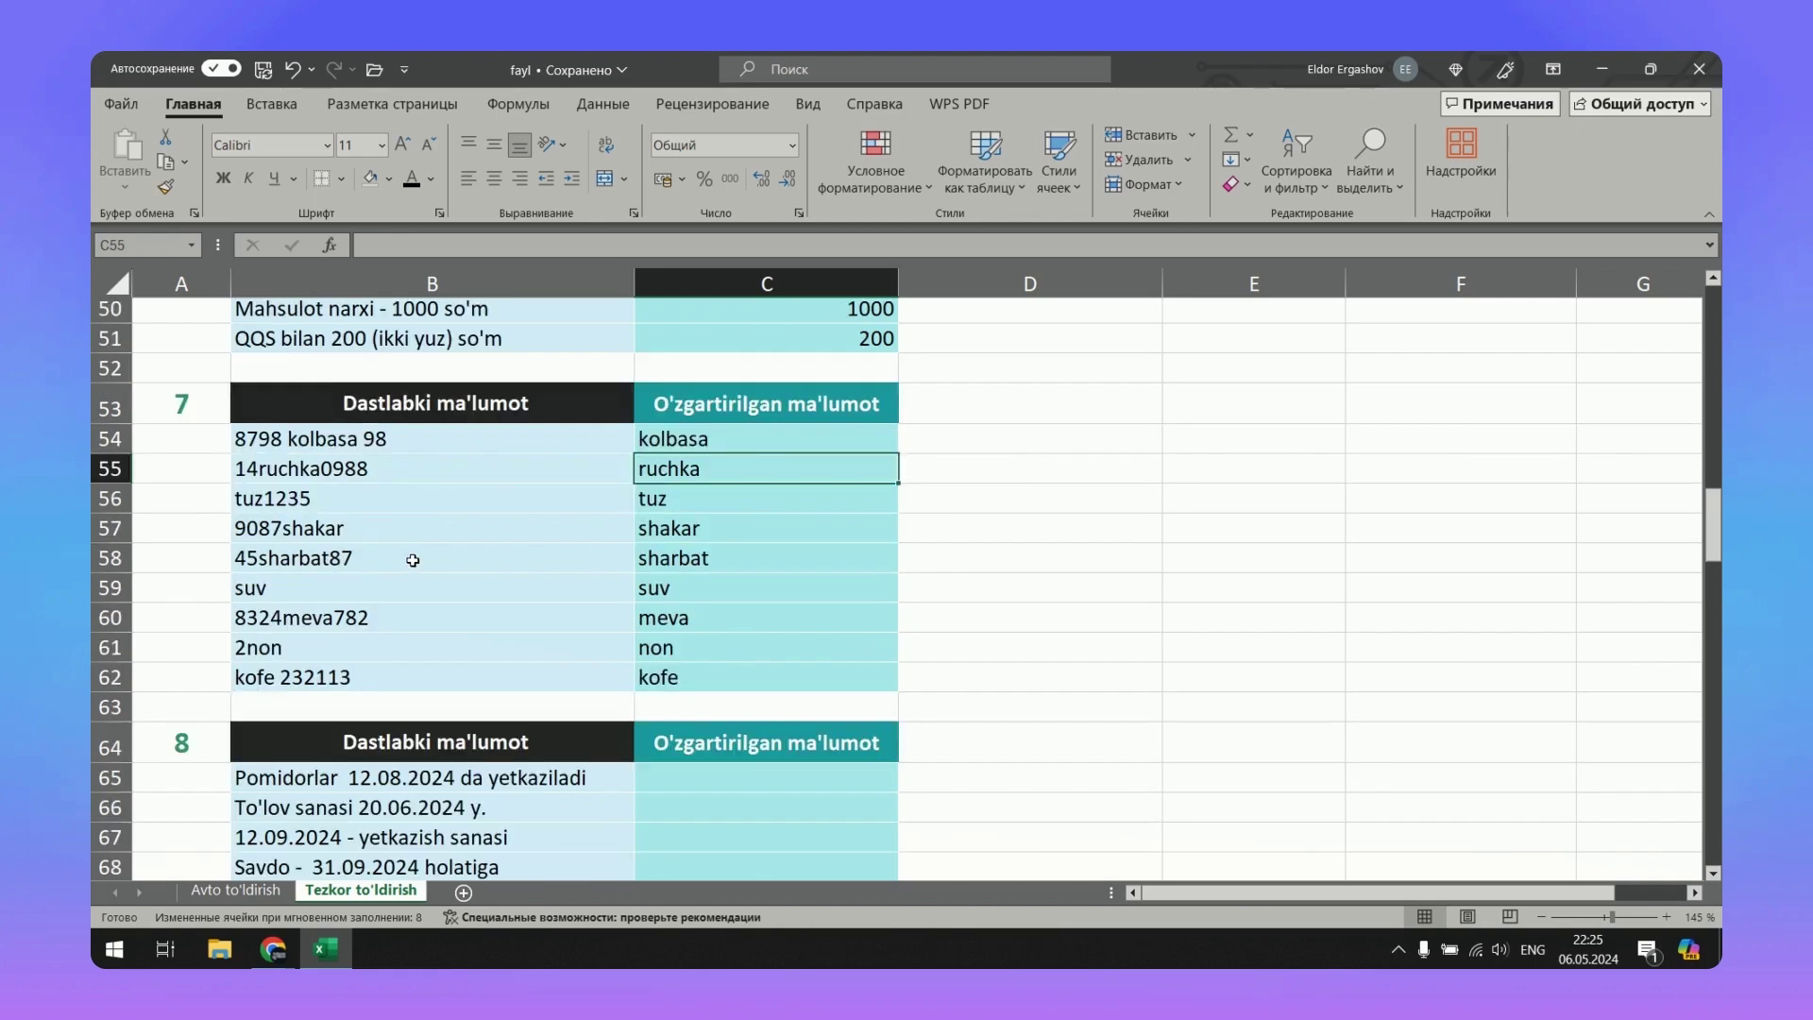
scroll(413, 560, "down", 2)
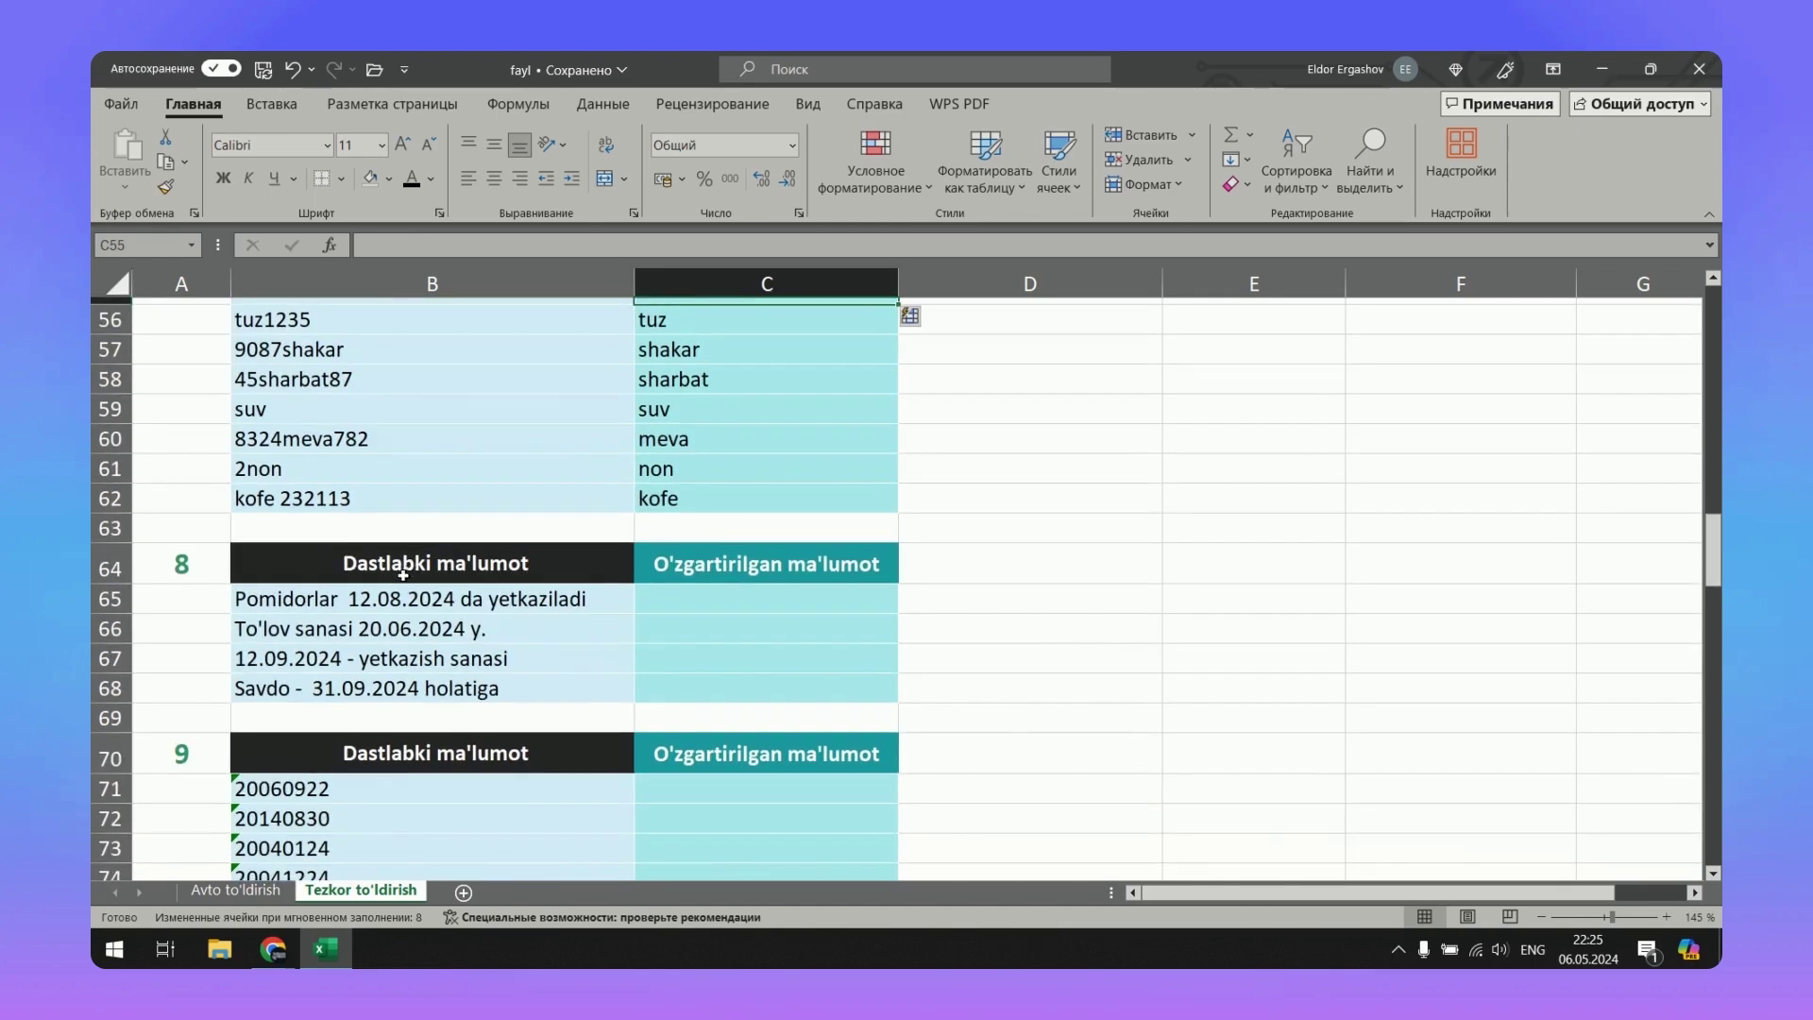
left_click(374, 605)
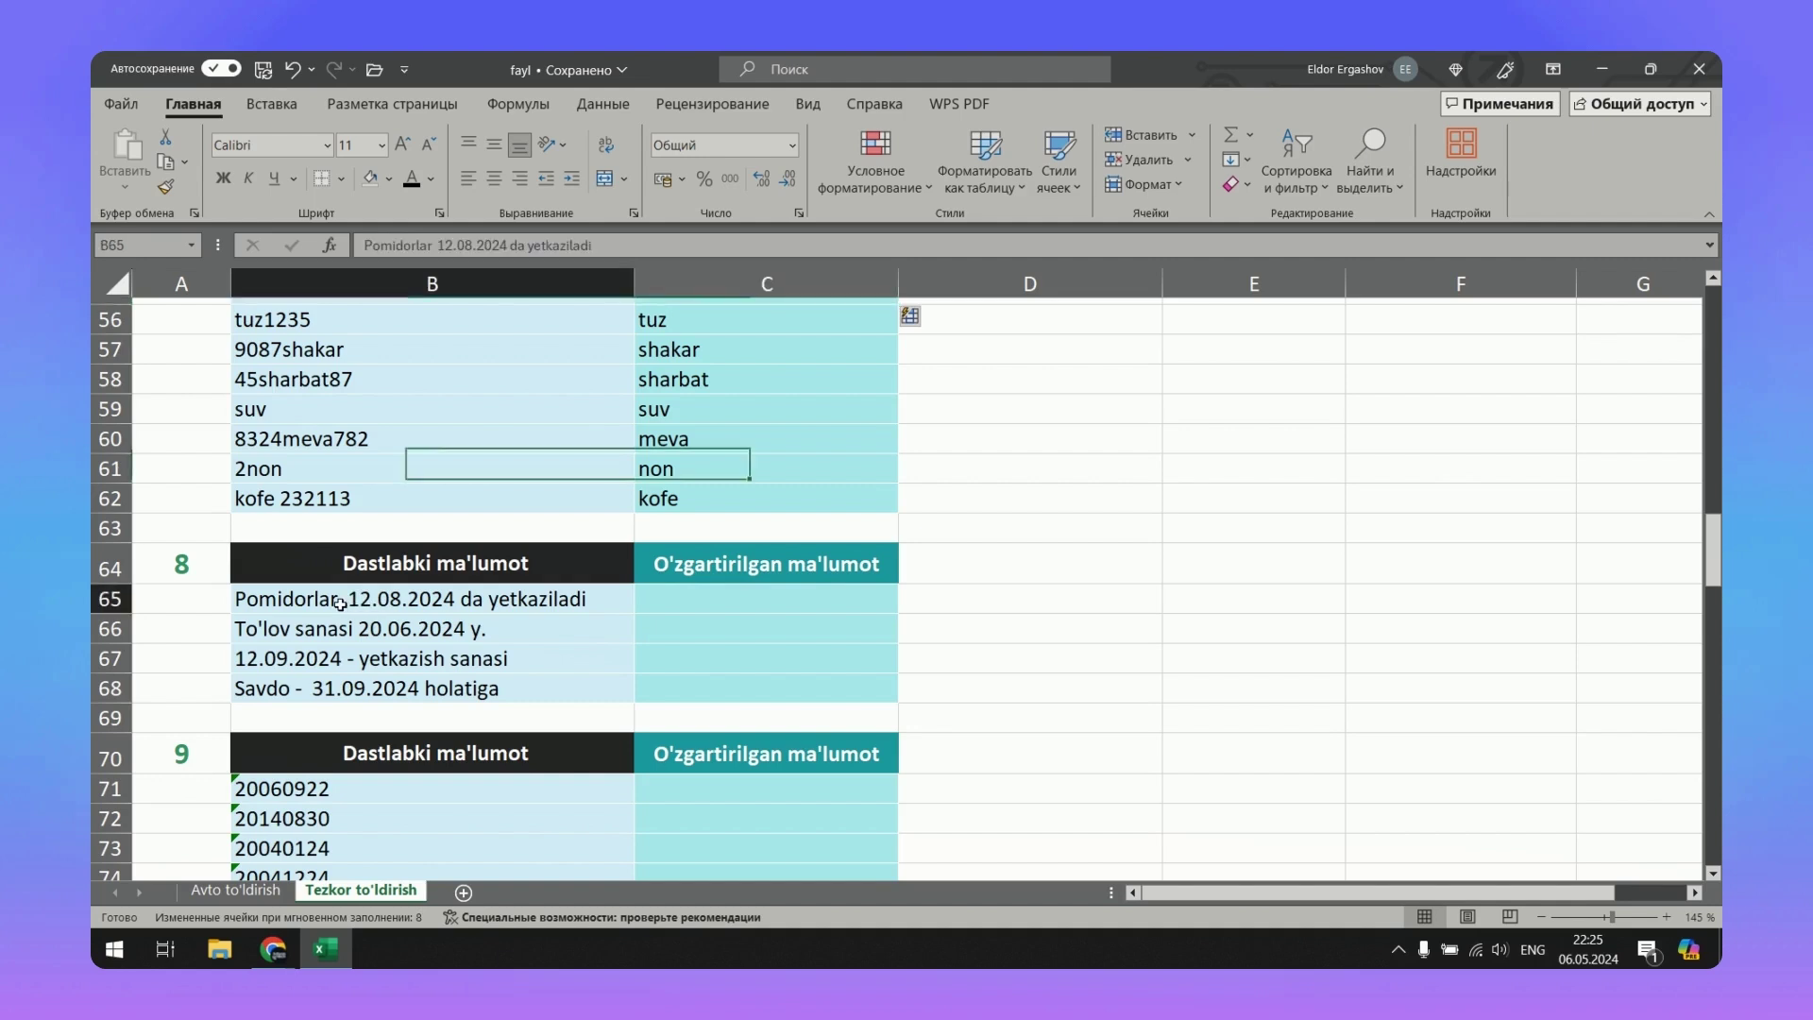
left_click(379, 627)
left_click(355, 658)
left_click(356, 699)
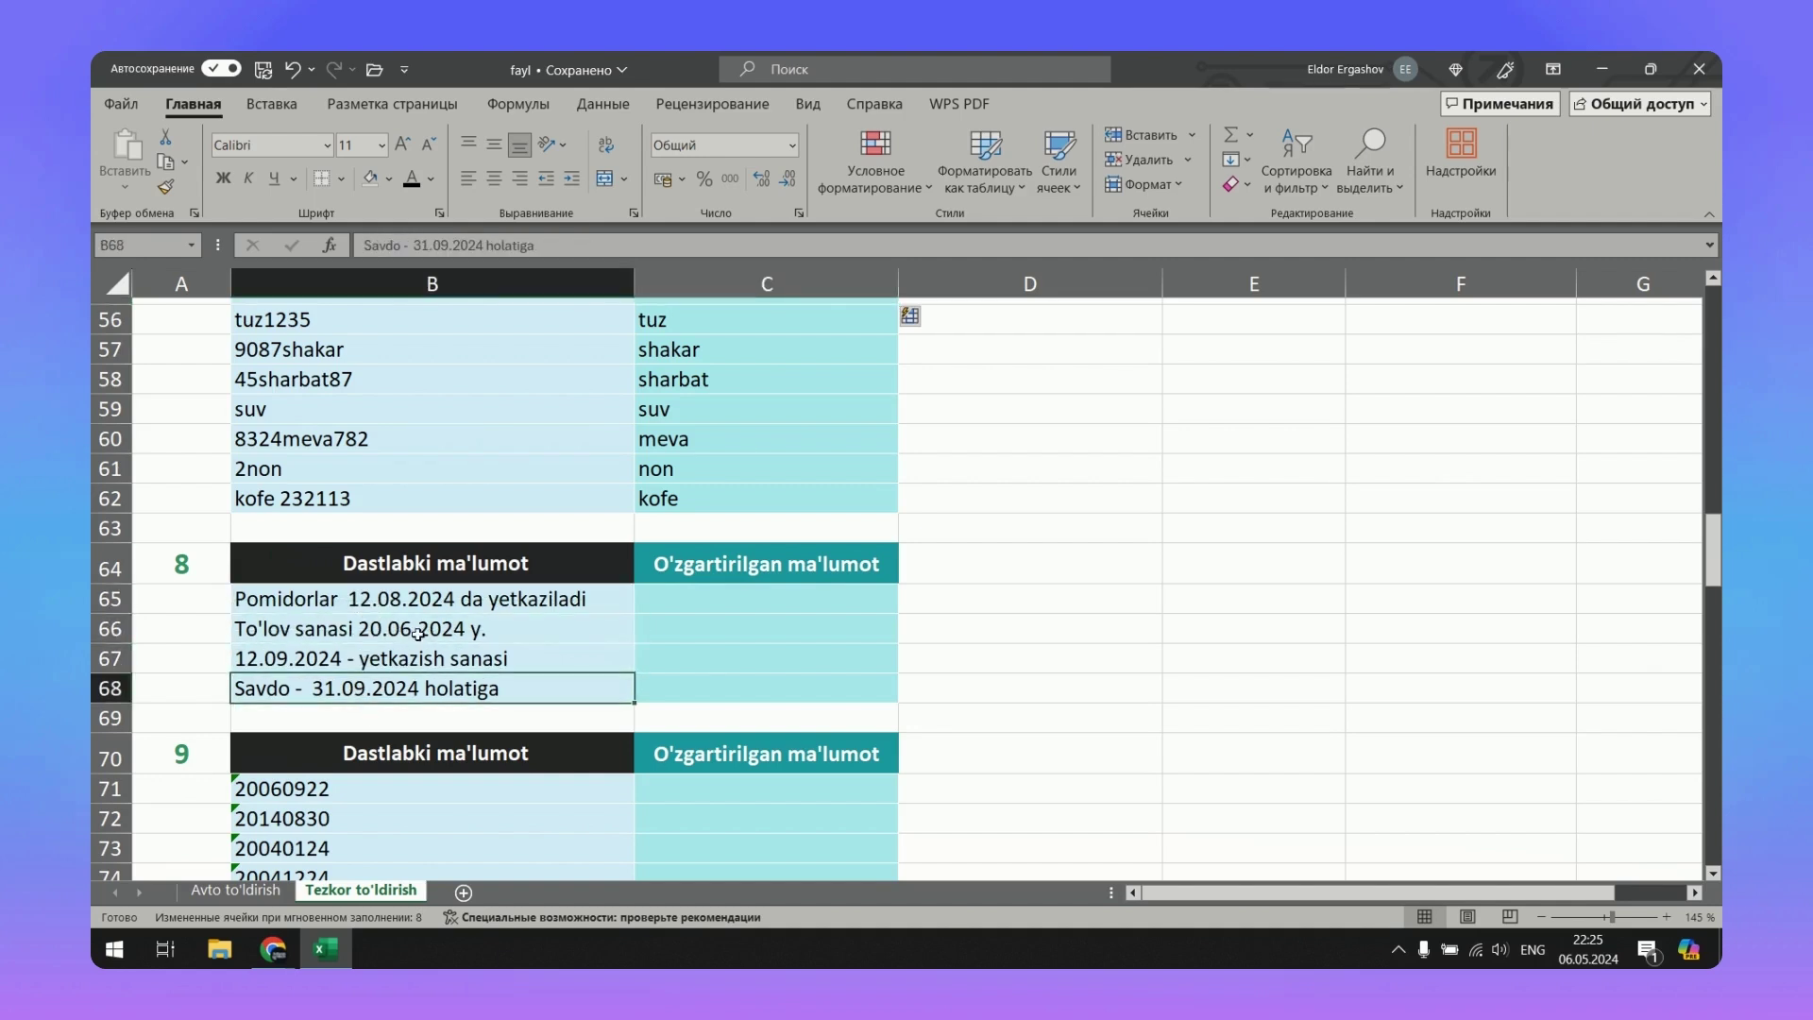
left_click(667, 609)
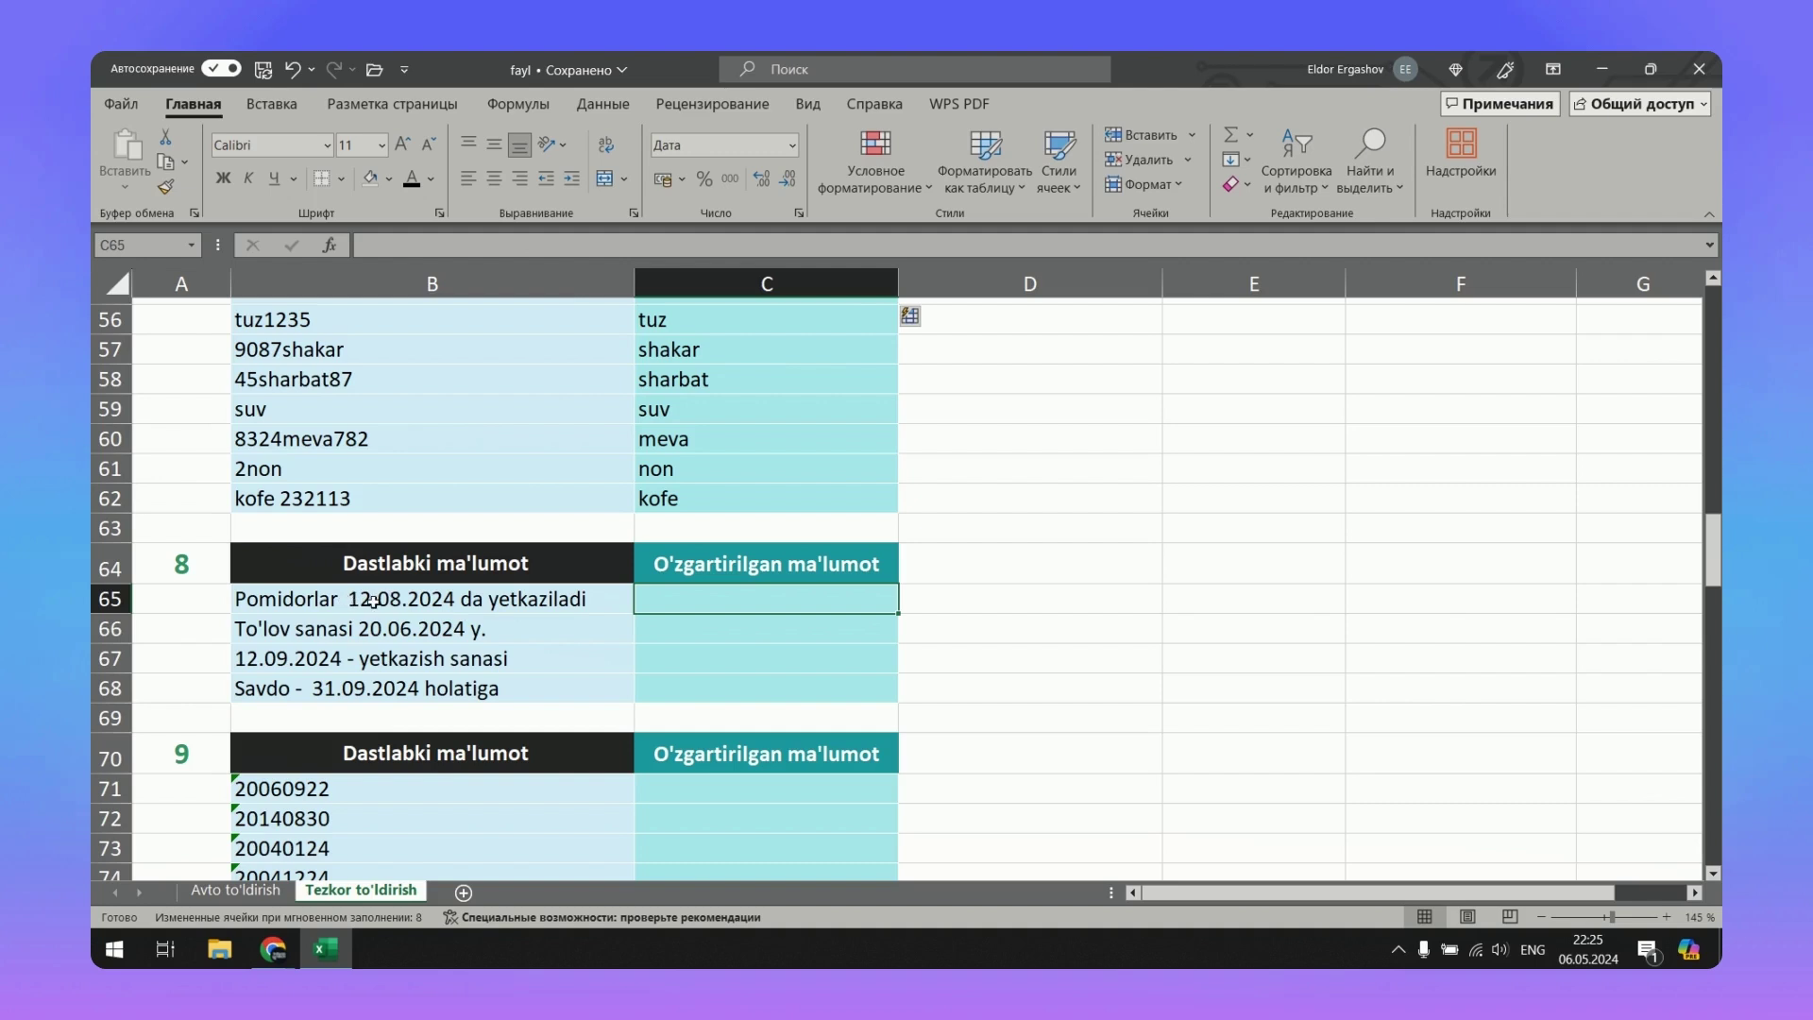
type("12")
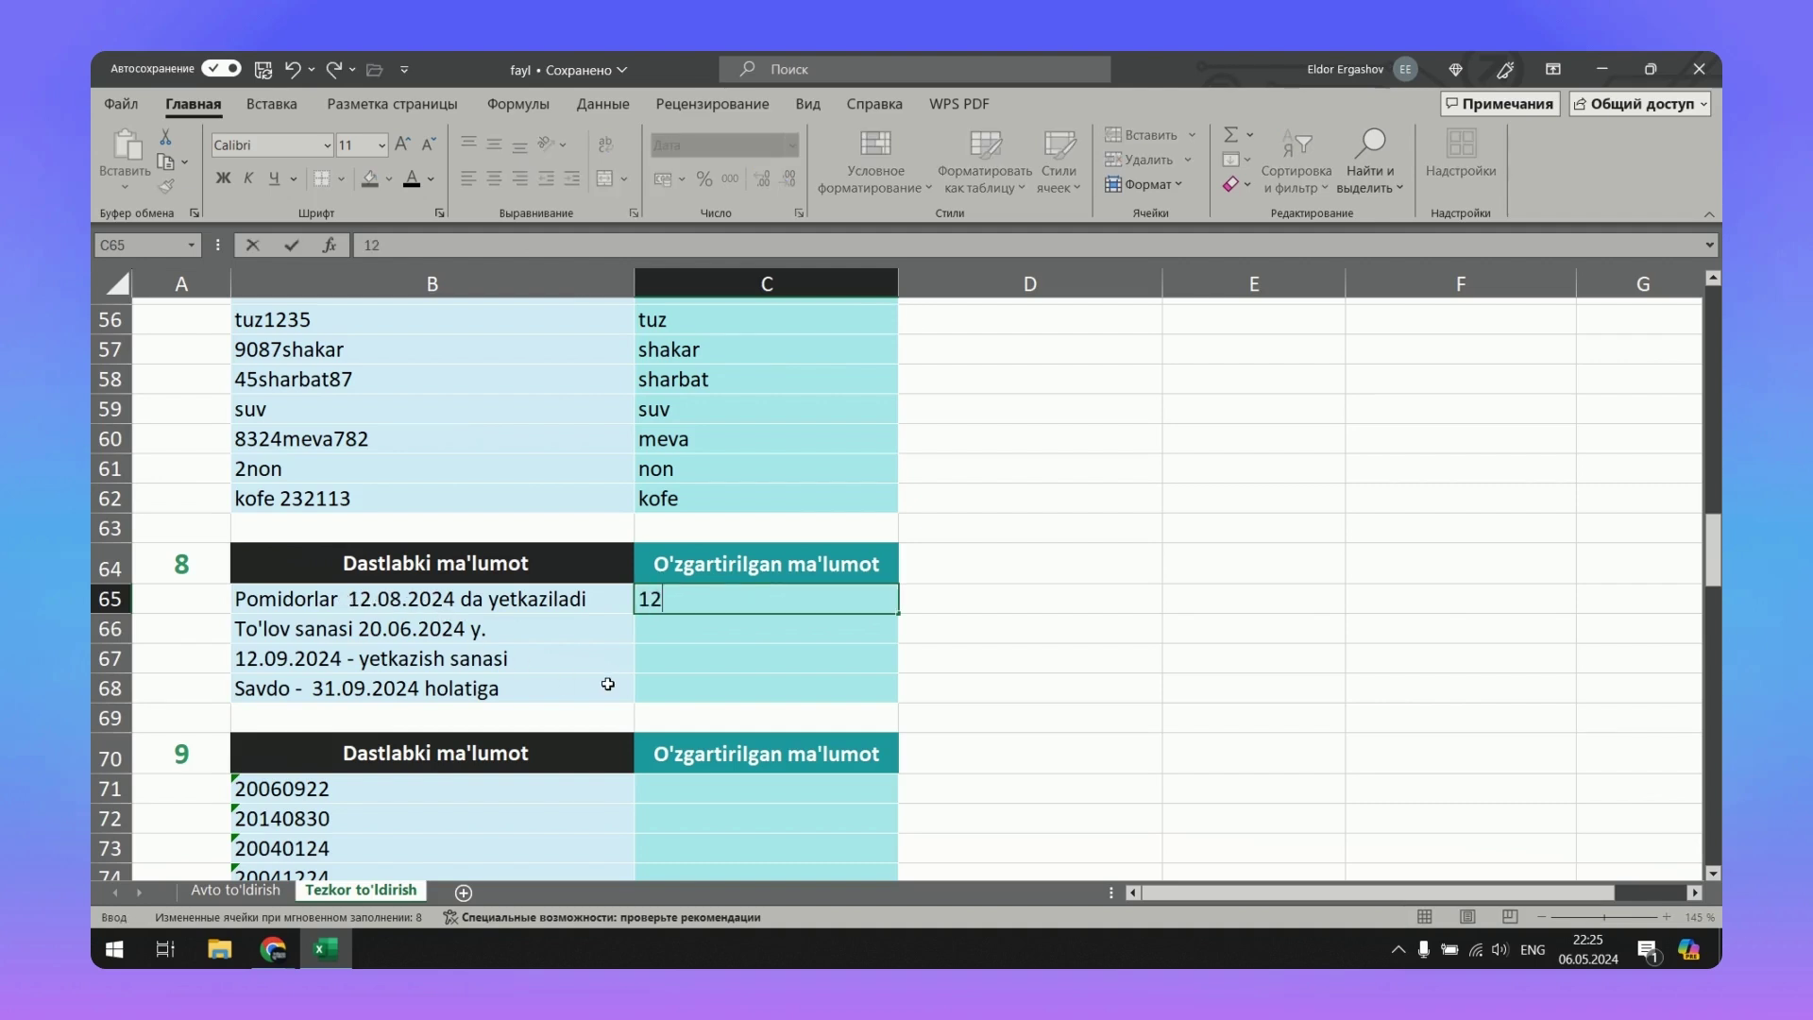
type(",08,2")
type("024")
key("Return")
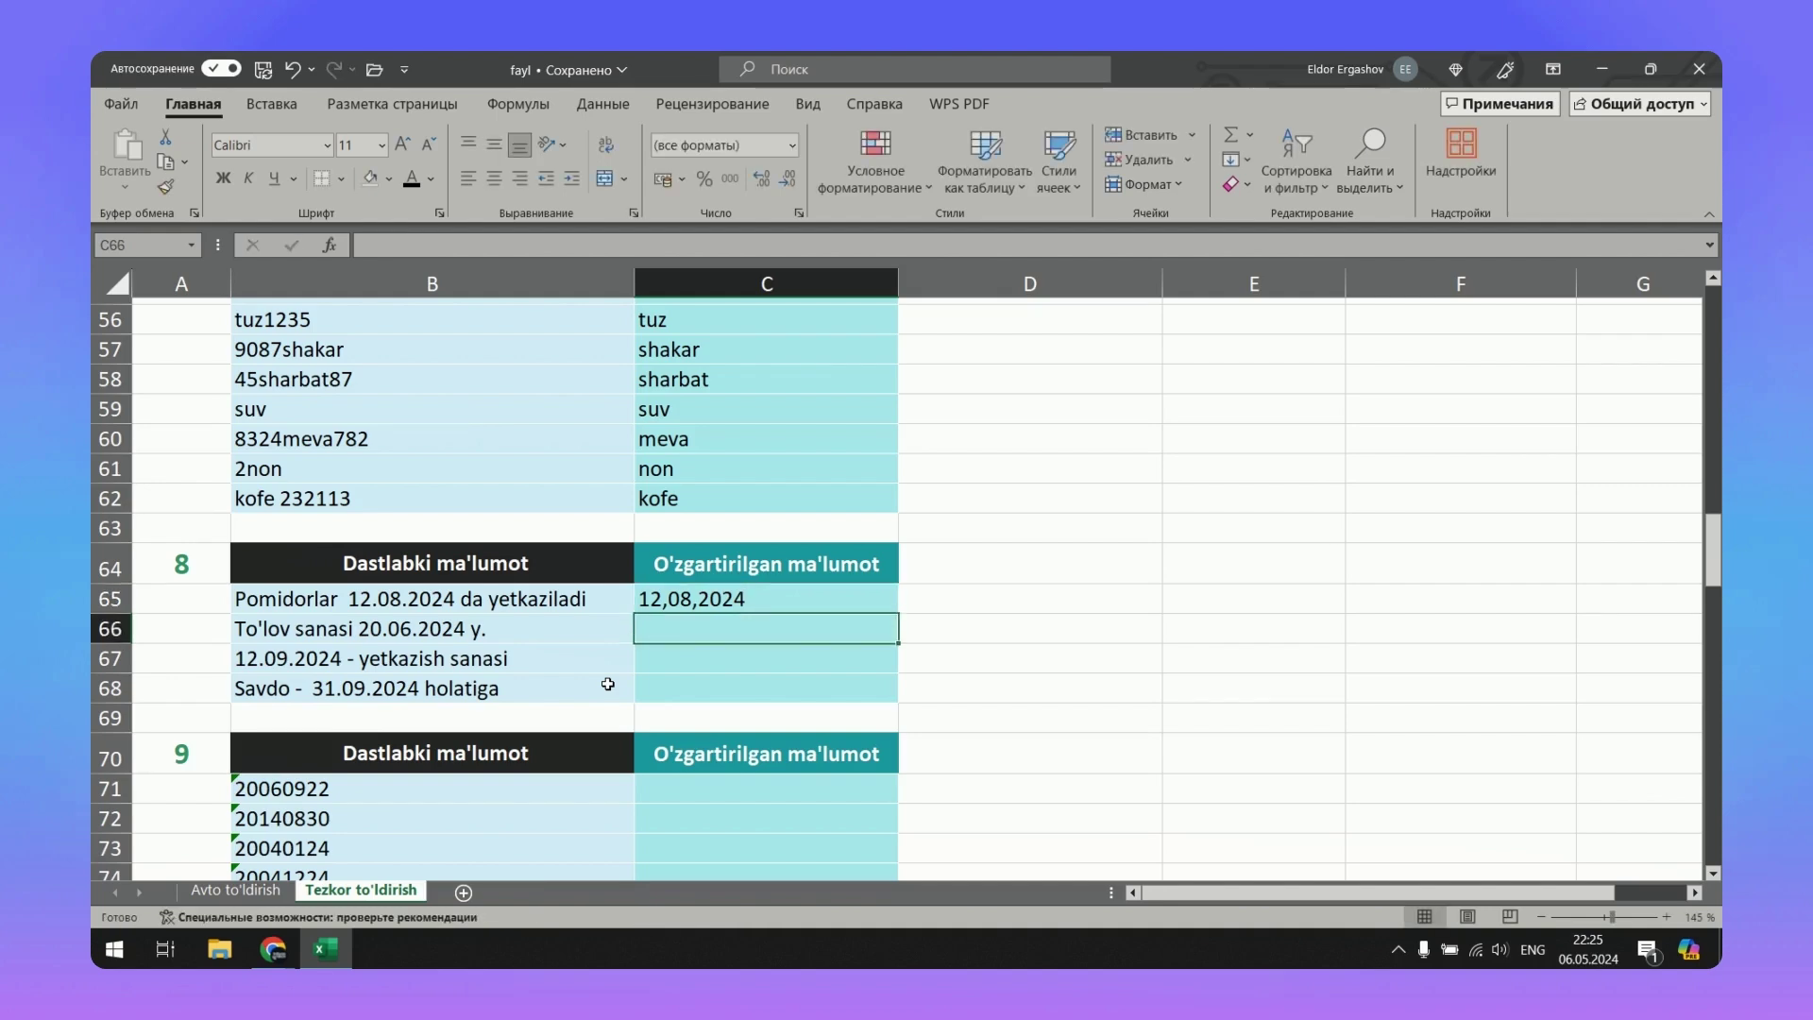
key("ctrl+e")
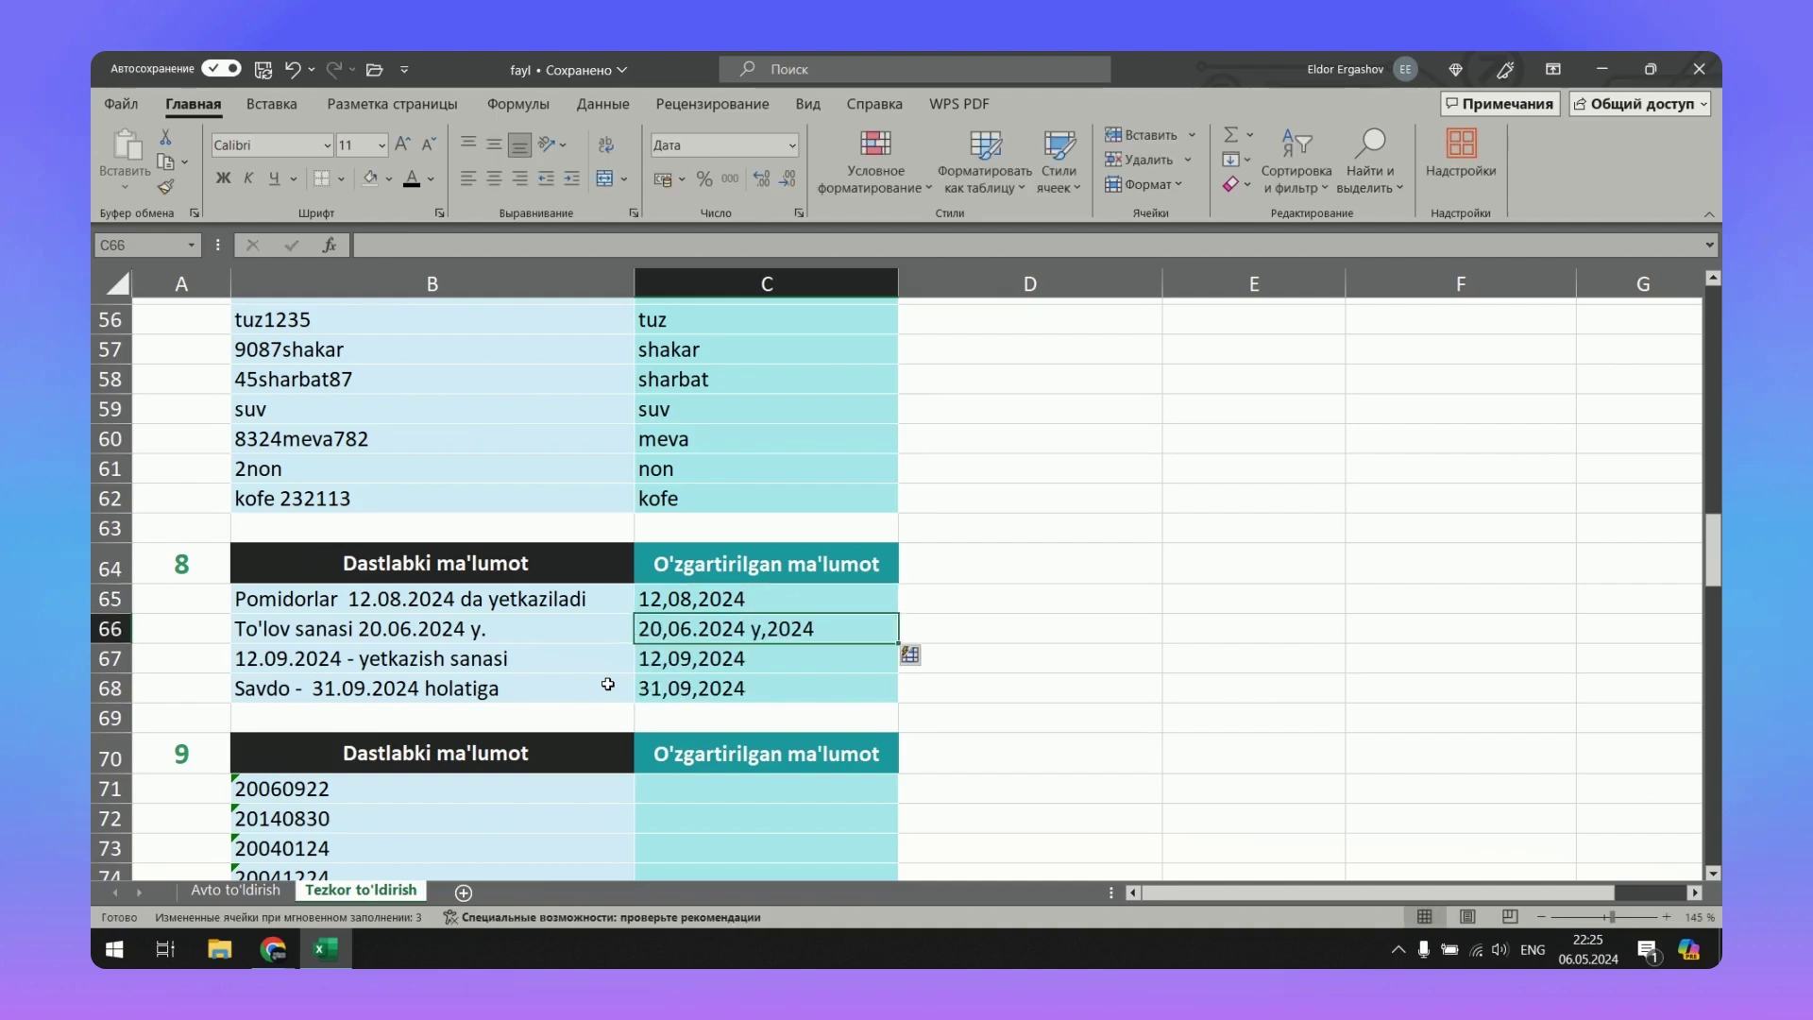
Delete the trailing 'y.' from the To'lov sanasi source entry.
left_click(481, 628)
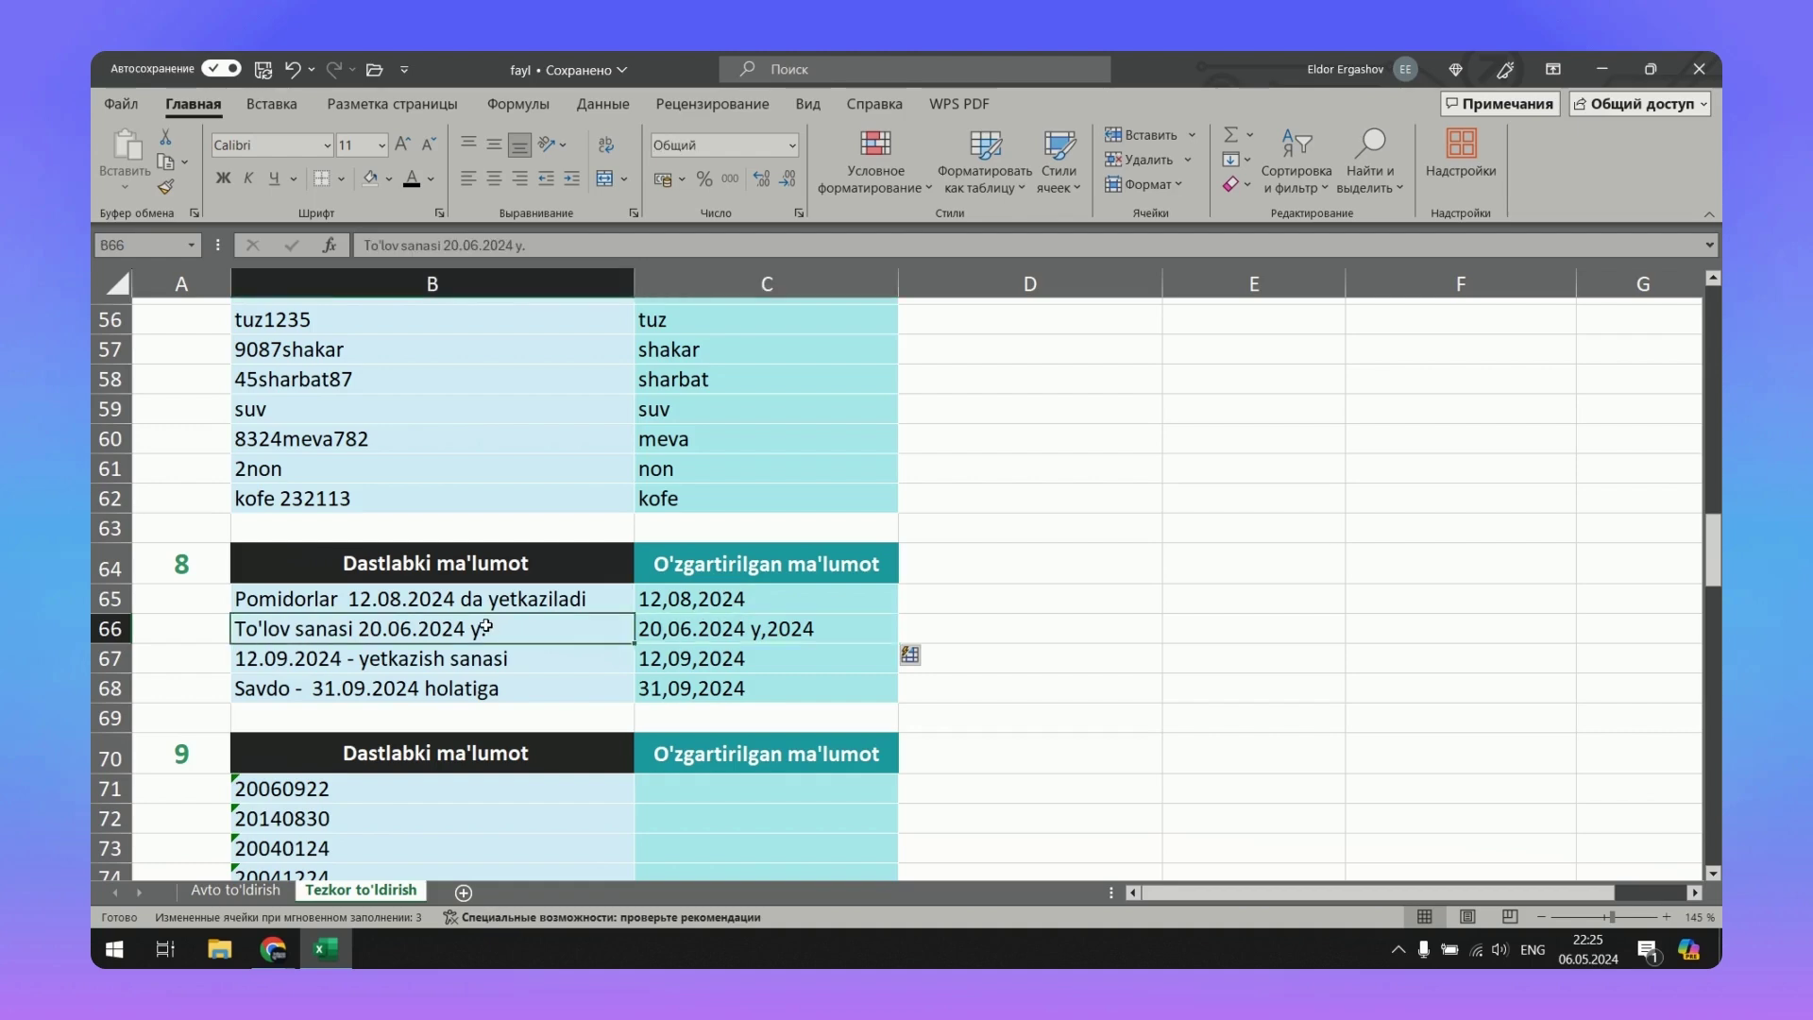
double_click(467, 630)
left_click_drag(470, 630, 489, 630)
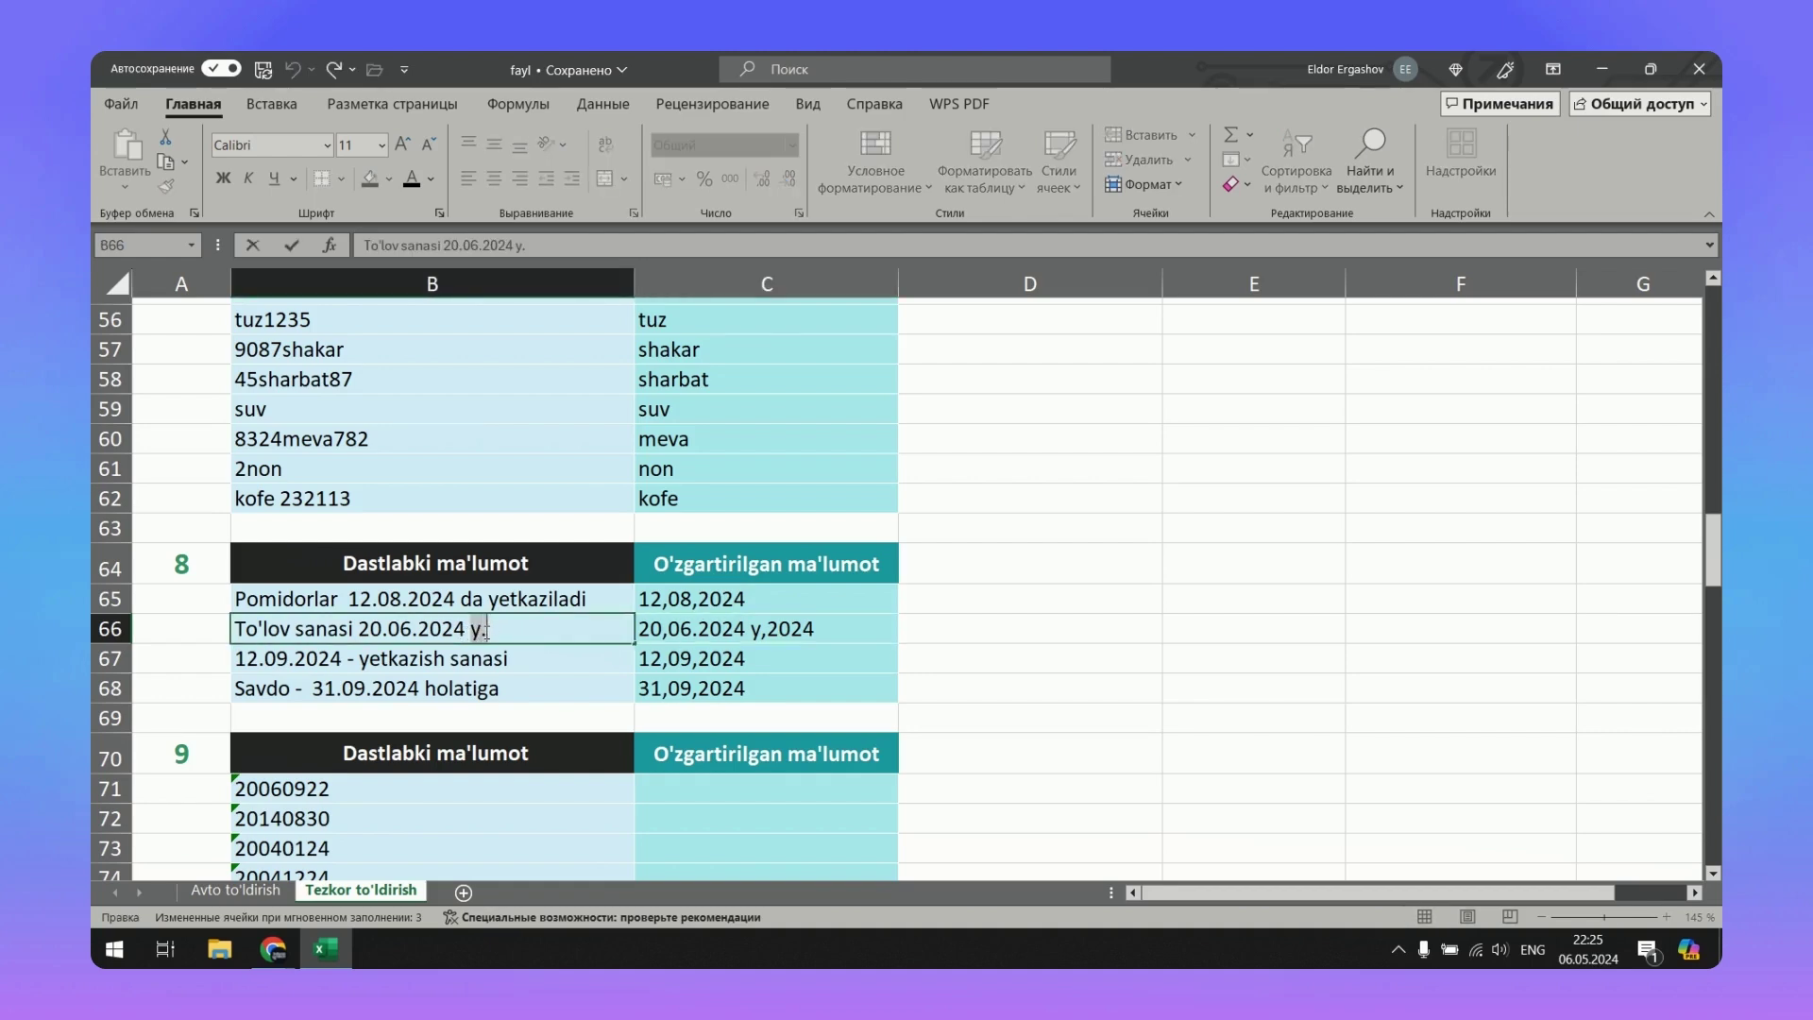
key("BackSpace")
left_click(732, 602)
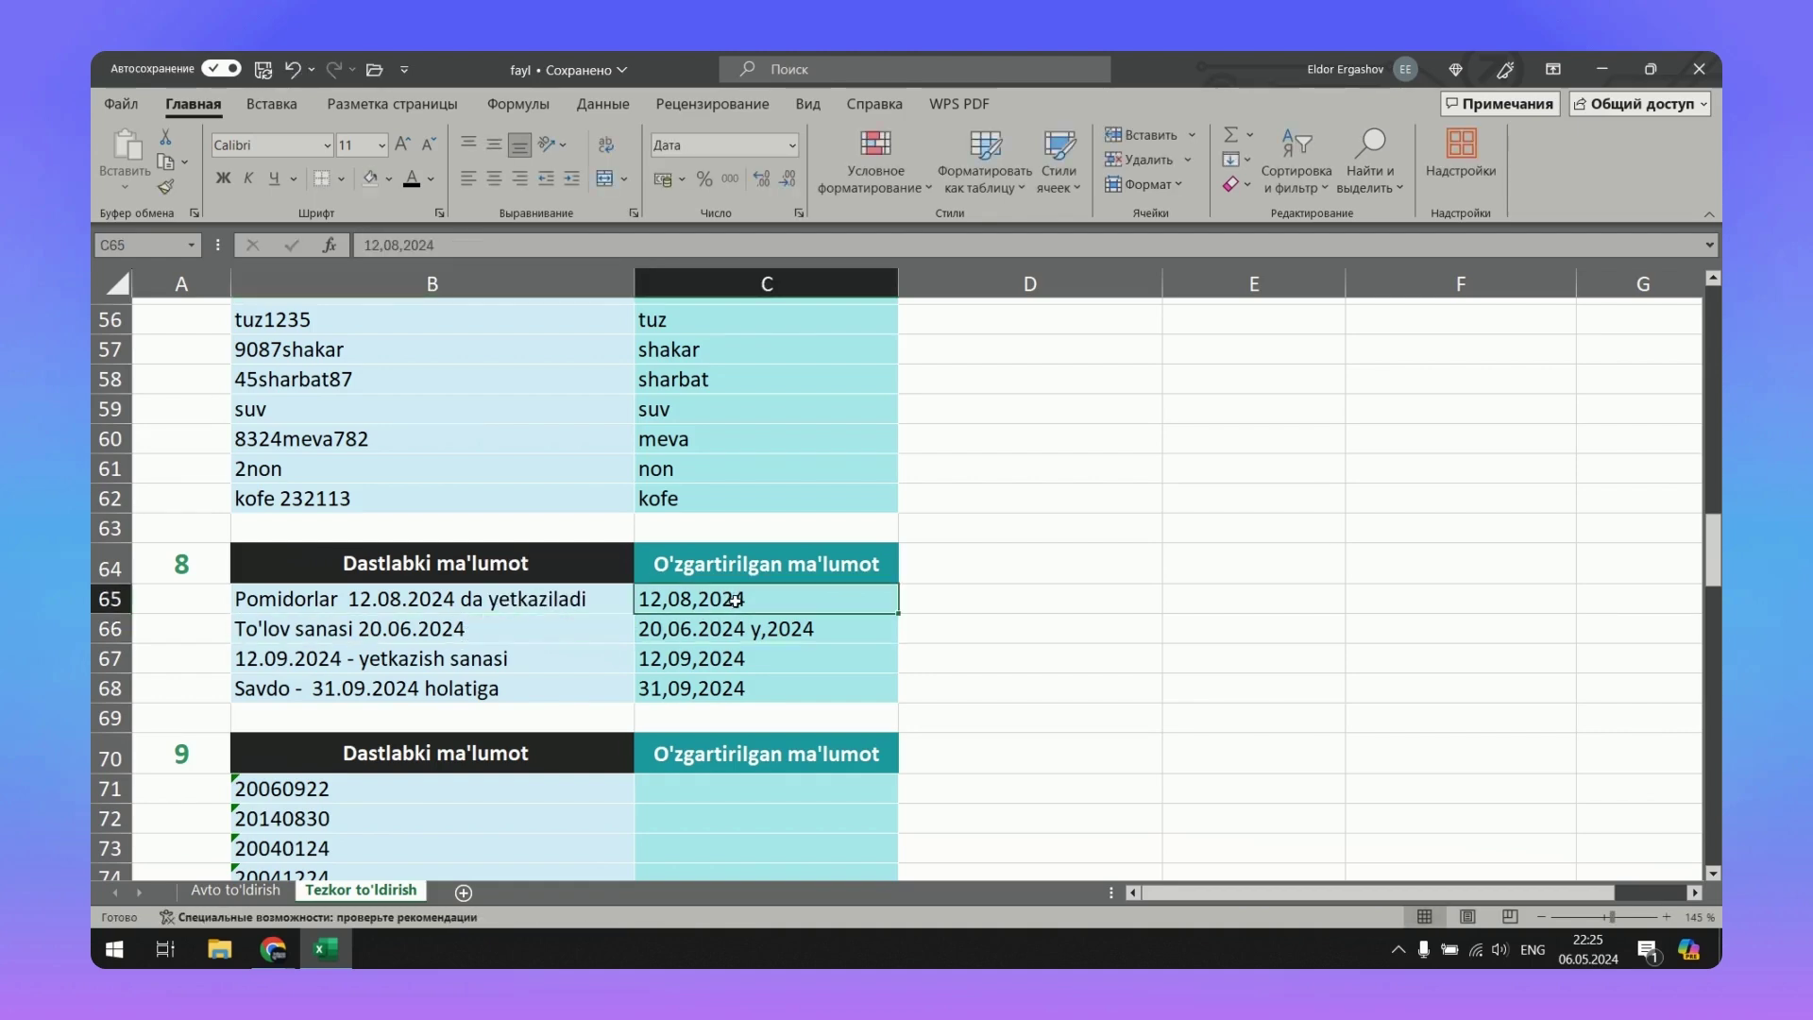
Clear the incorrect table 8 dates and Flash Fill them again.
left_click_drag(829, 623, 831, 684)
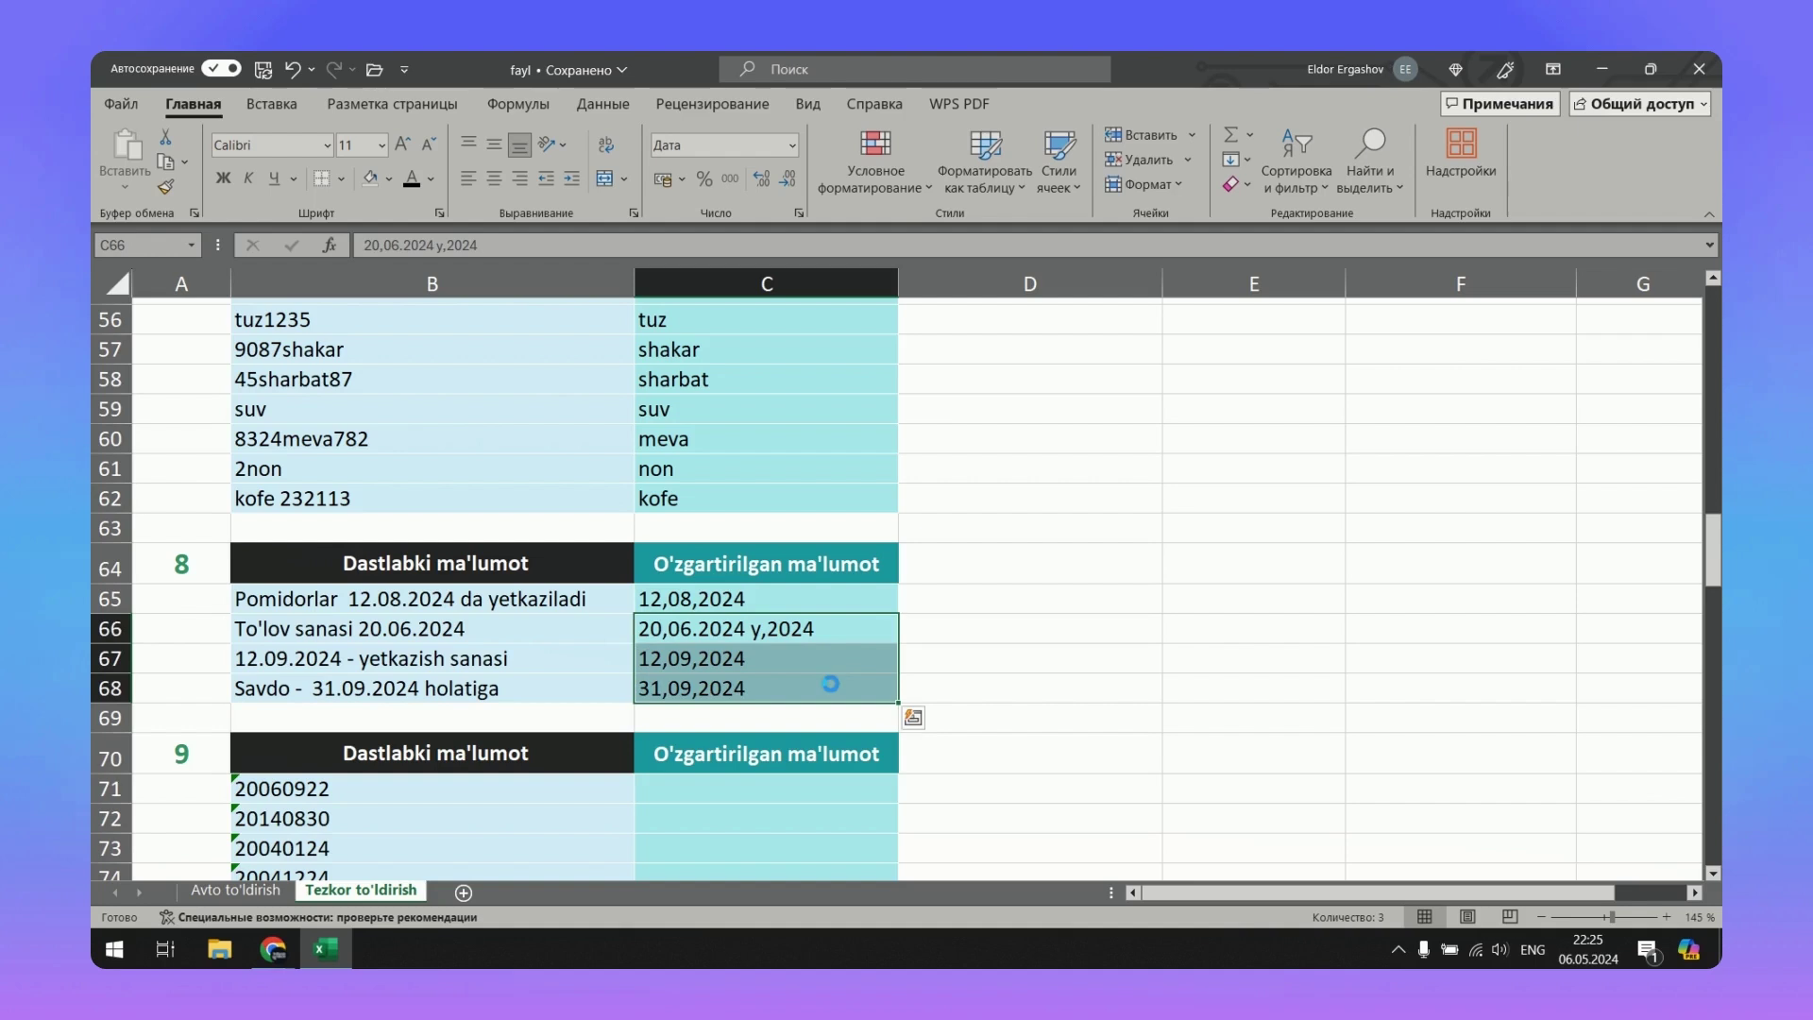
key("Delete")
left_click(800, 612)
left_click(798, 627)
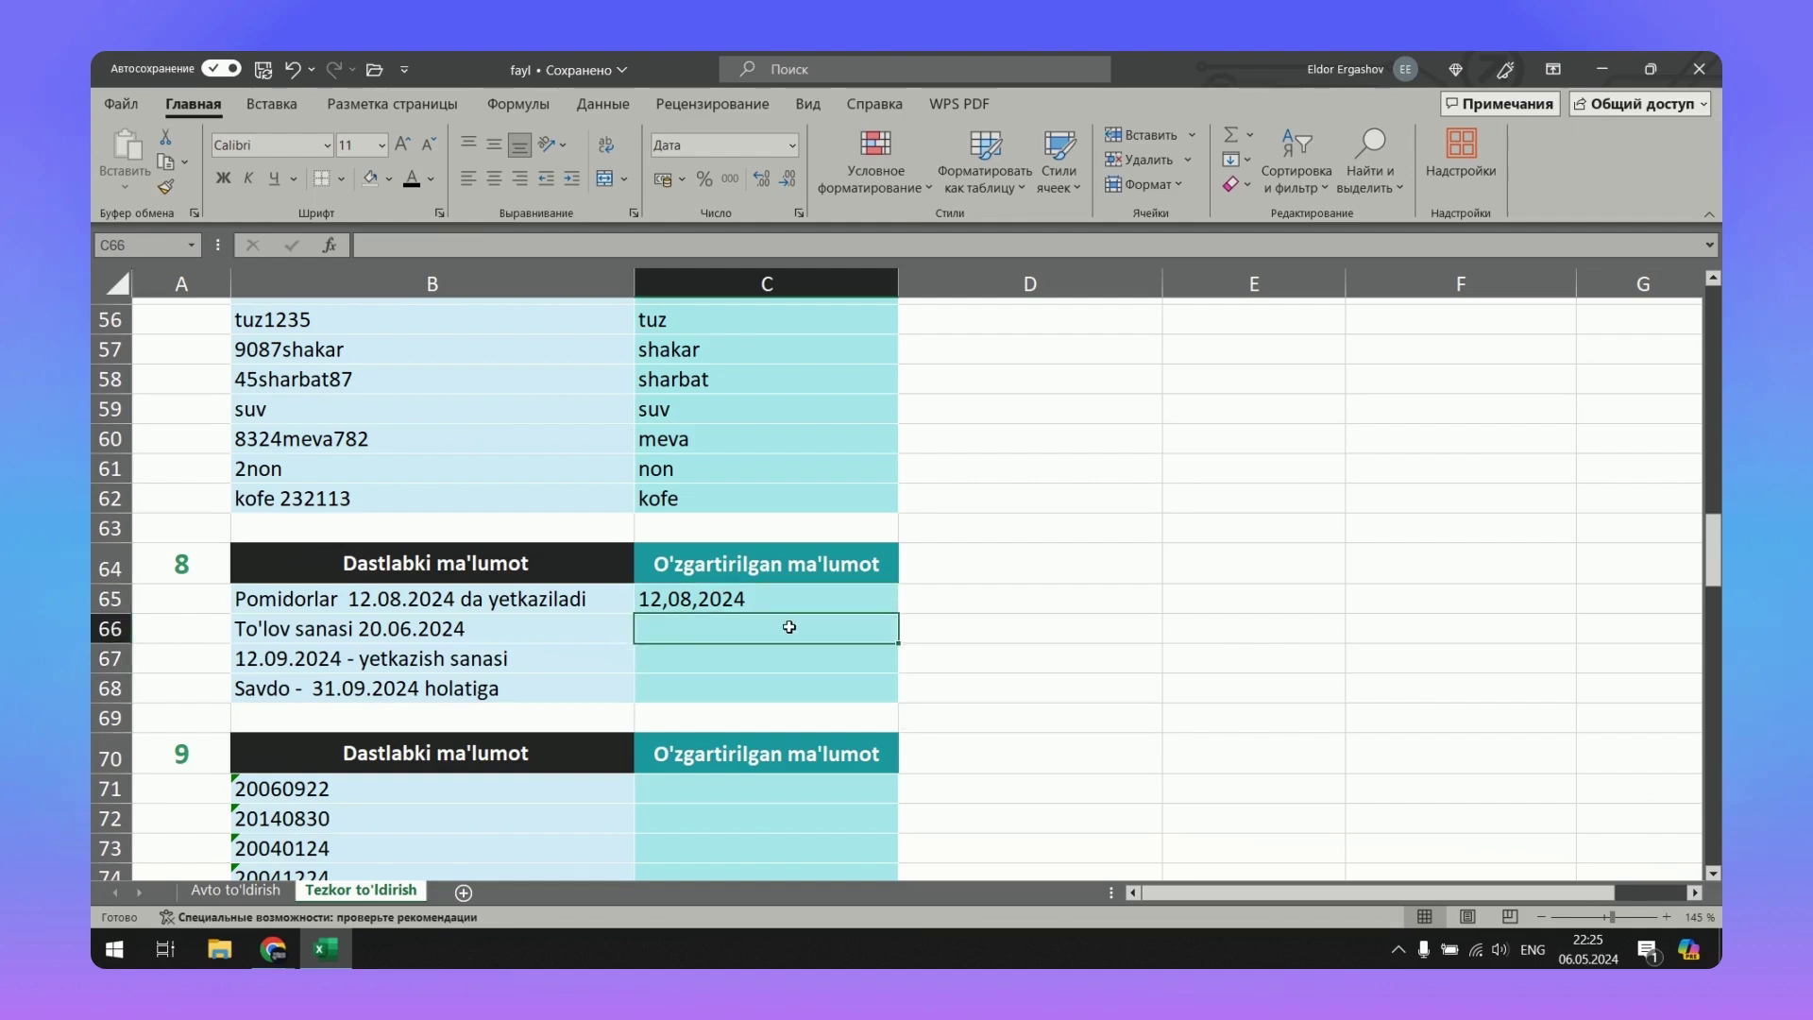
key("ctrl+e")
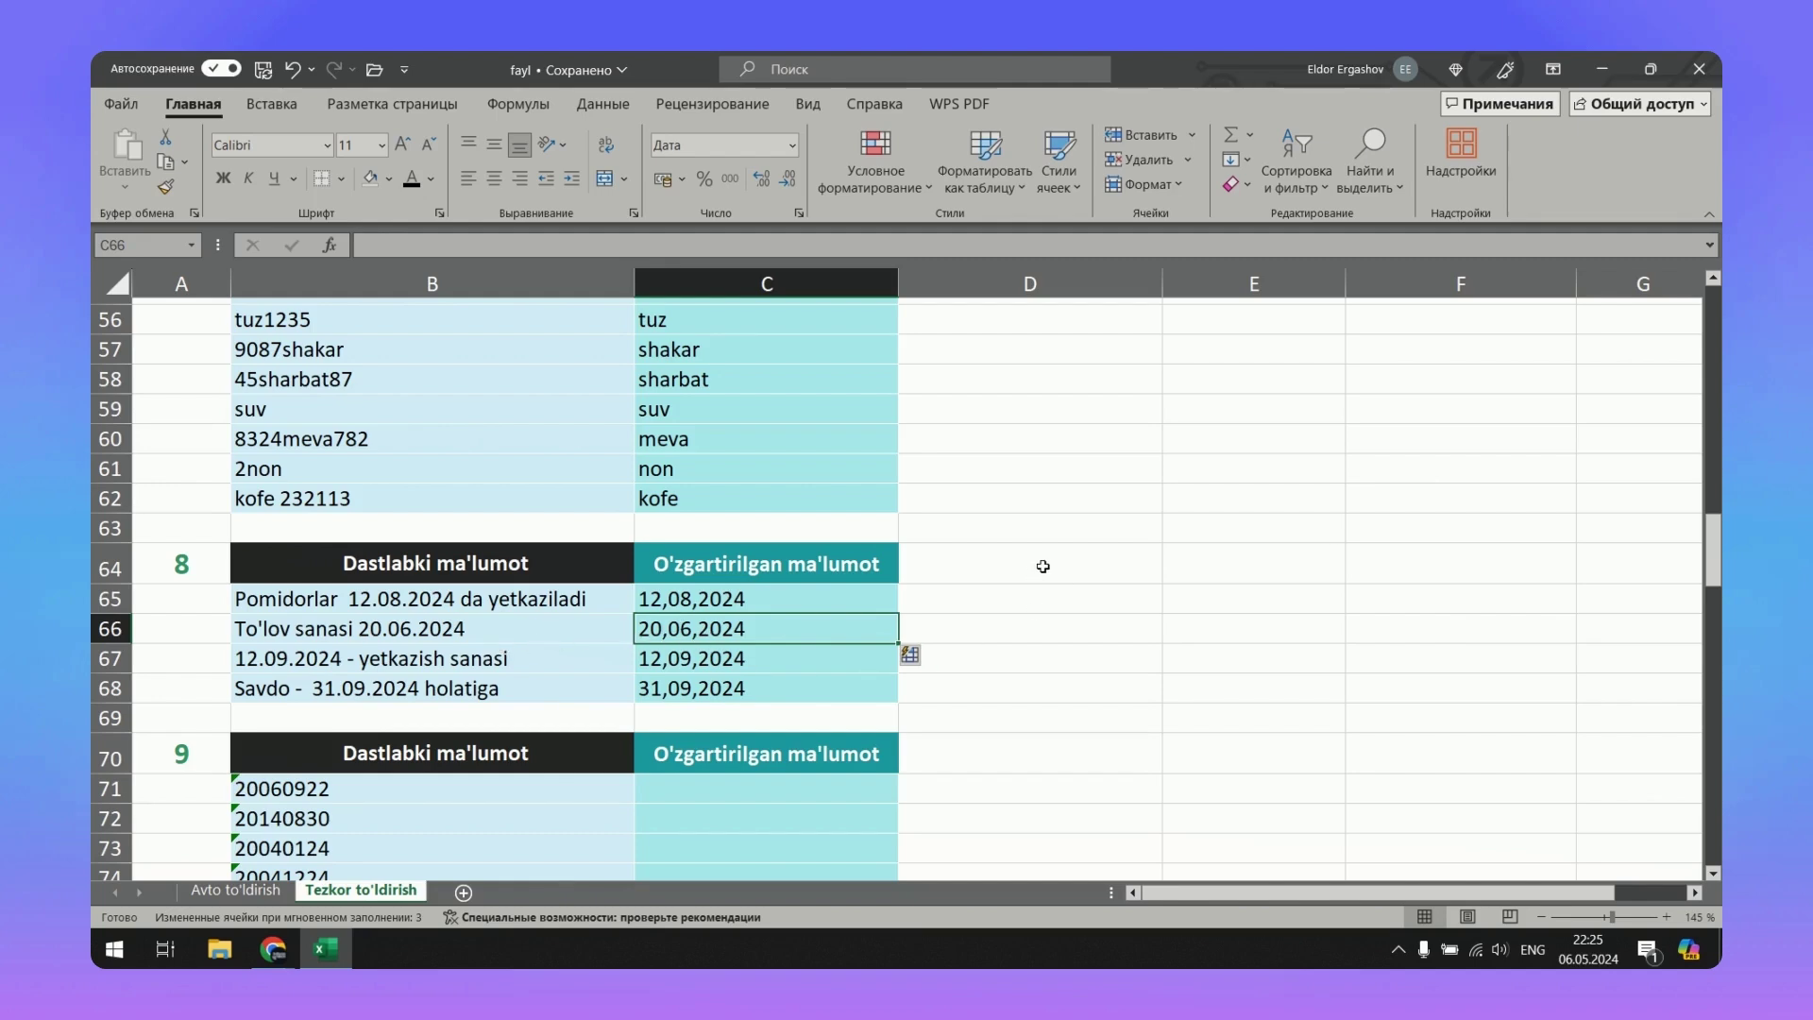
scroll(1075, 543, "down", 2)
scroll(1075, 543, "down", 1)
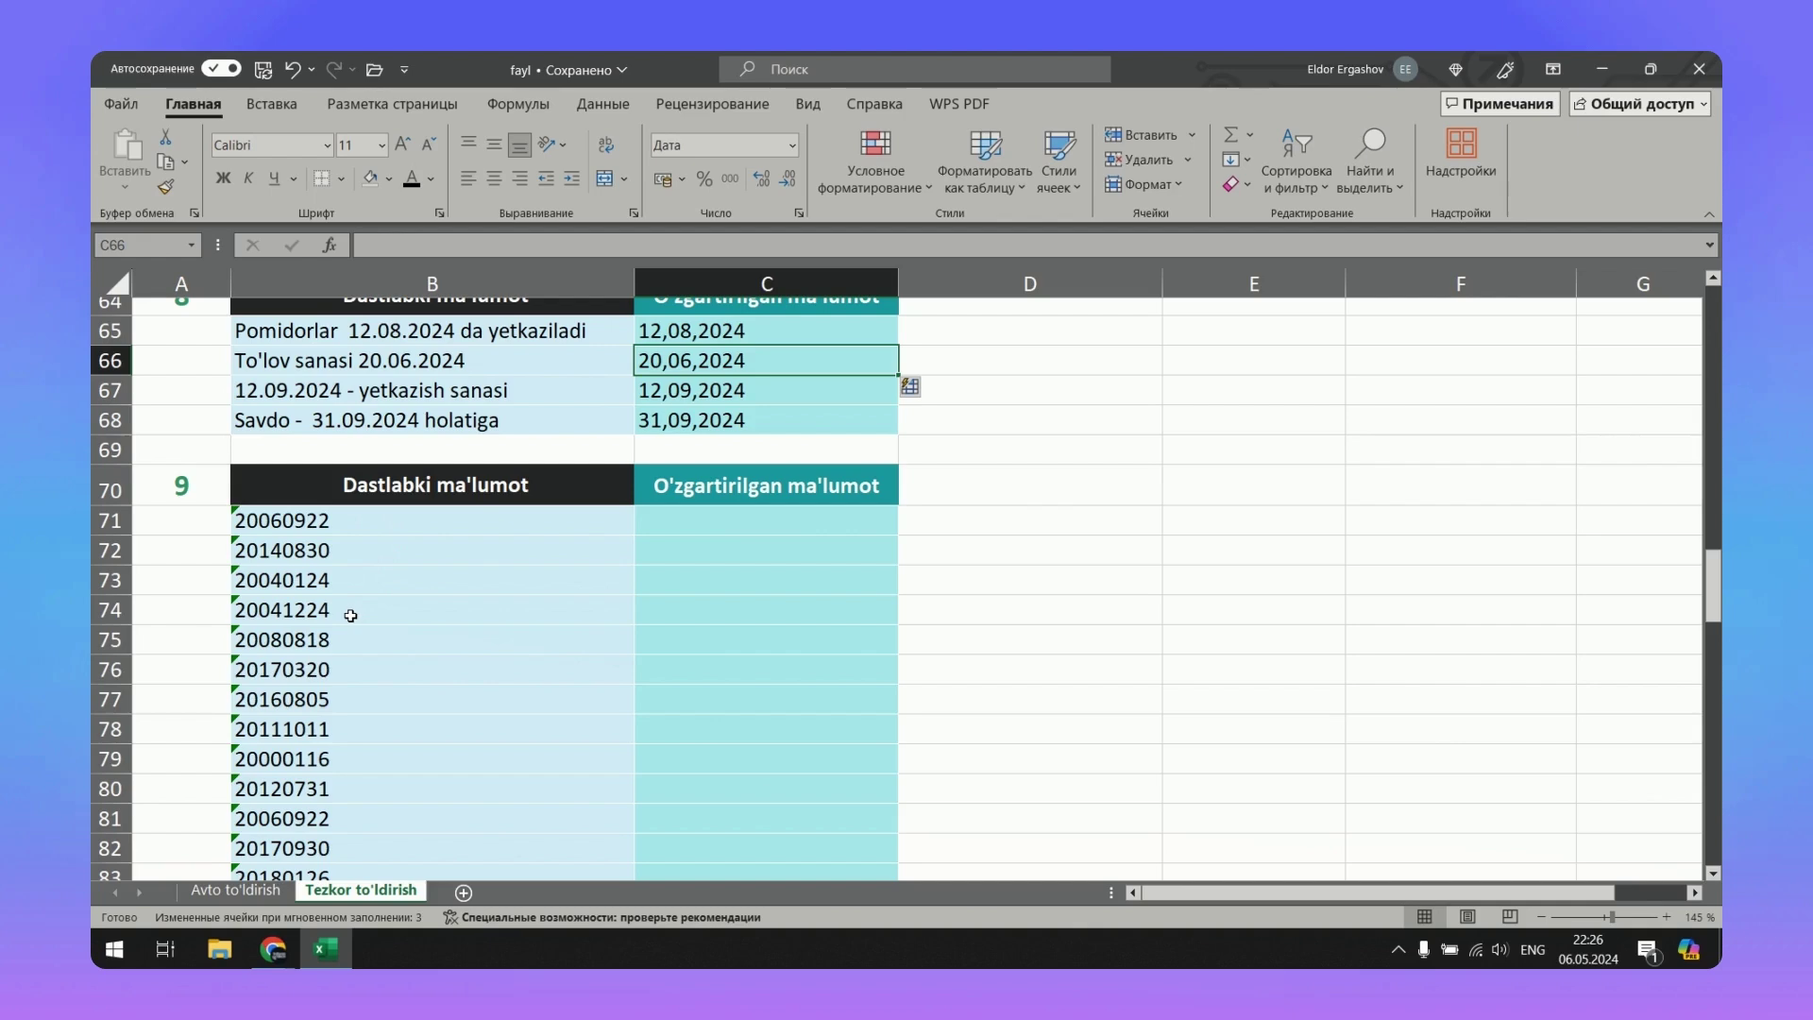
Type 22,09,2006 in C71 and Flash Fill table 9's remaining dates.
left_click(639, 523)
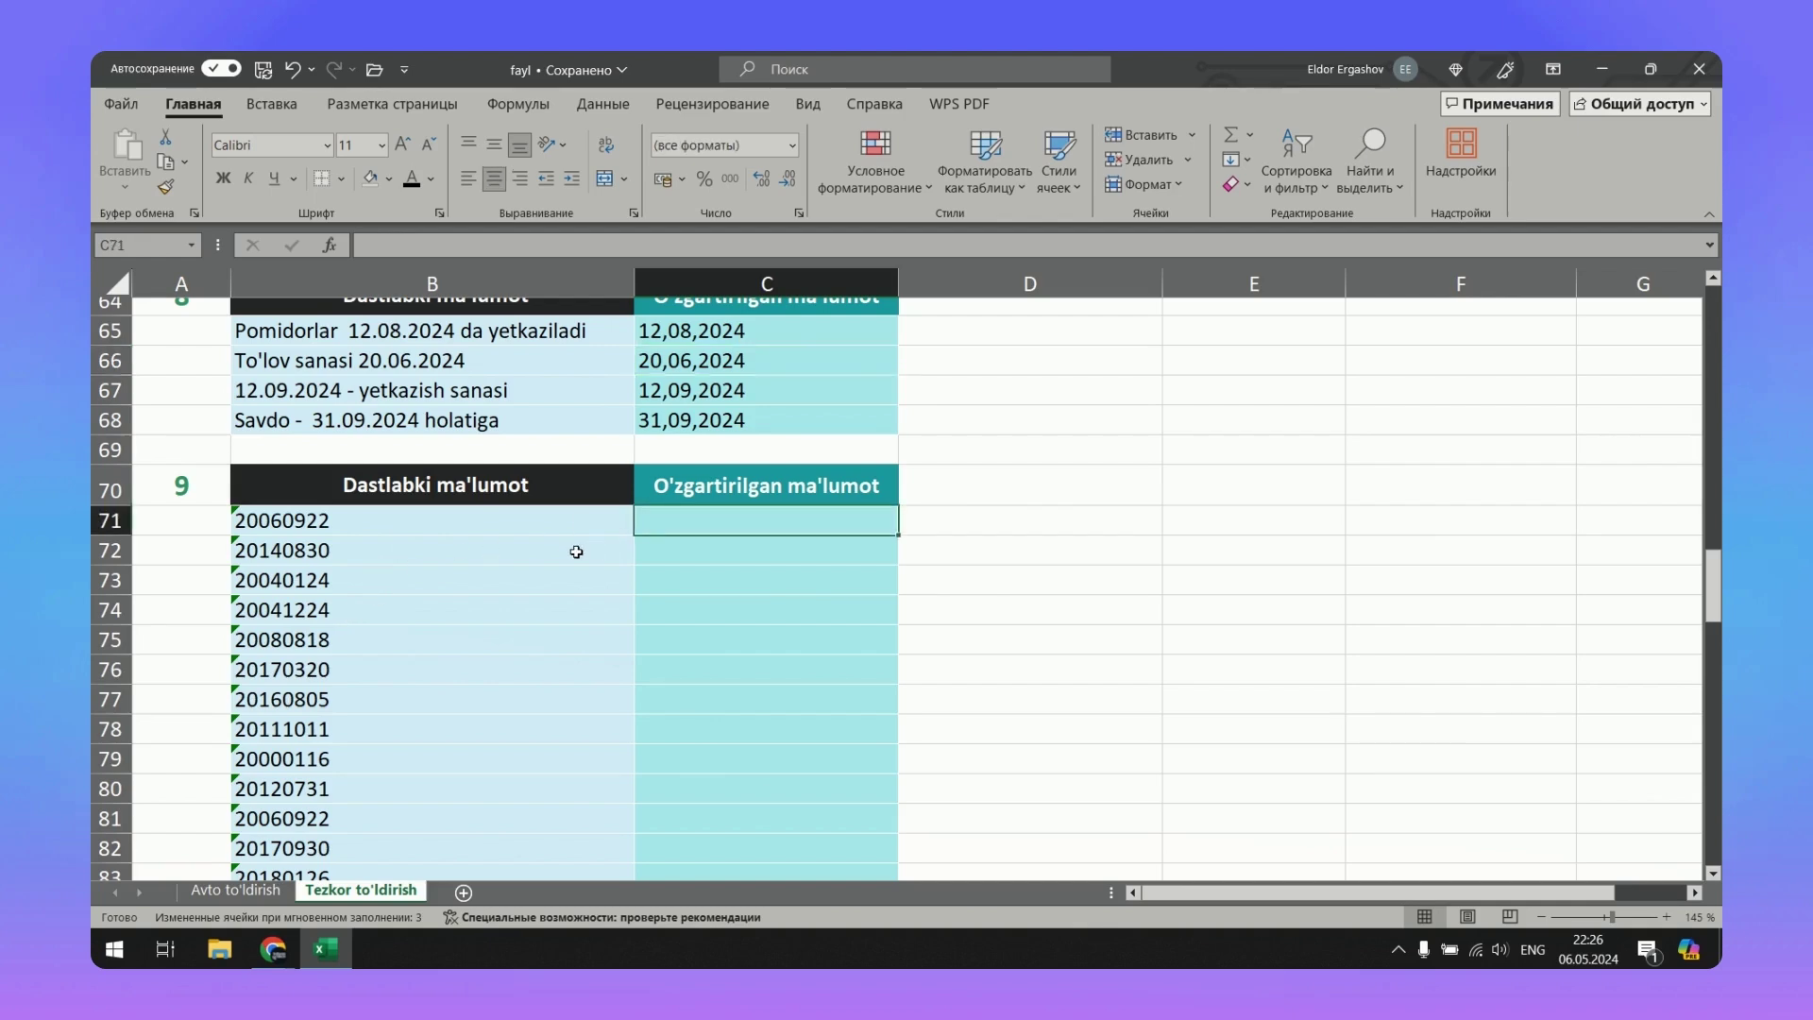
scroll(576, 552, "down", 2)
scroll(576, 551, "up", 1)
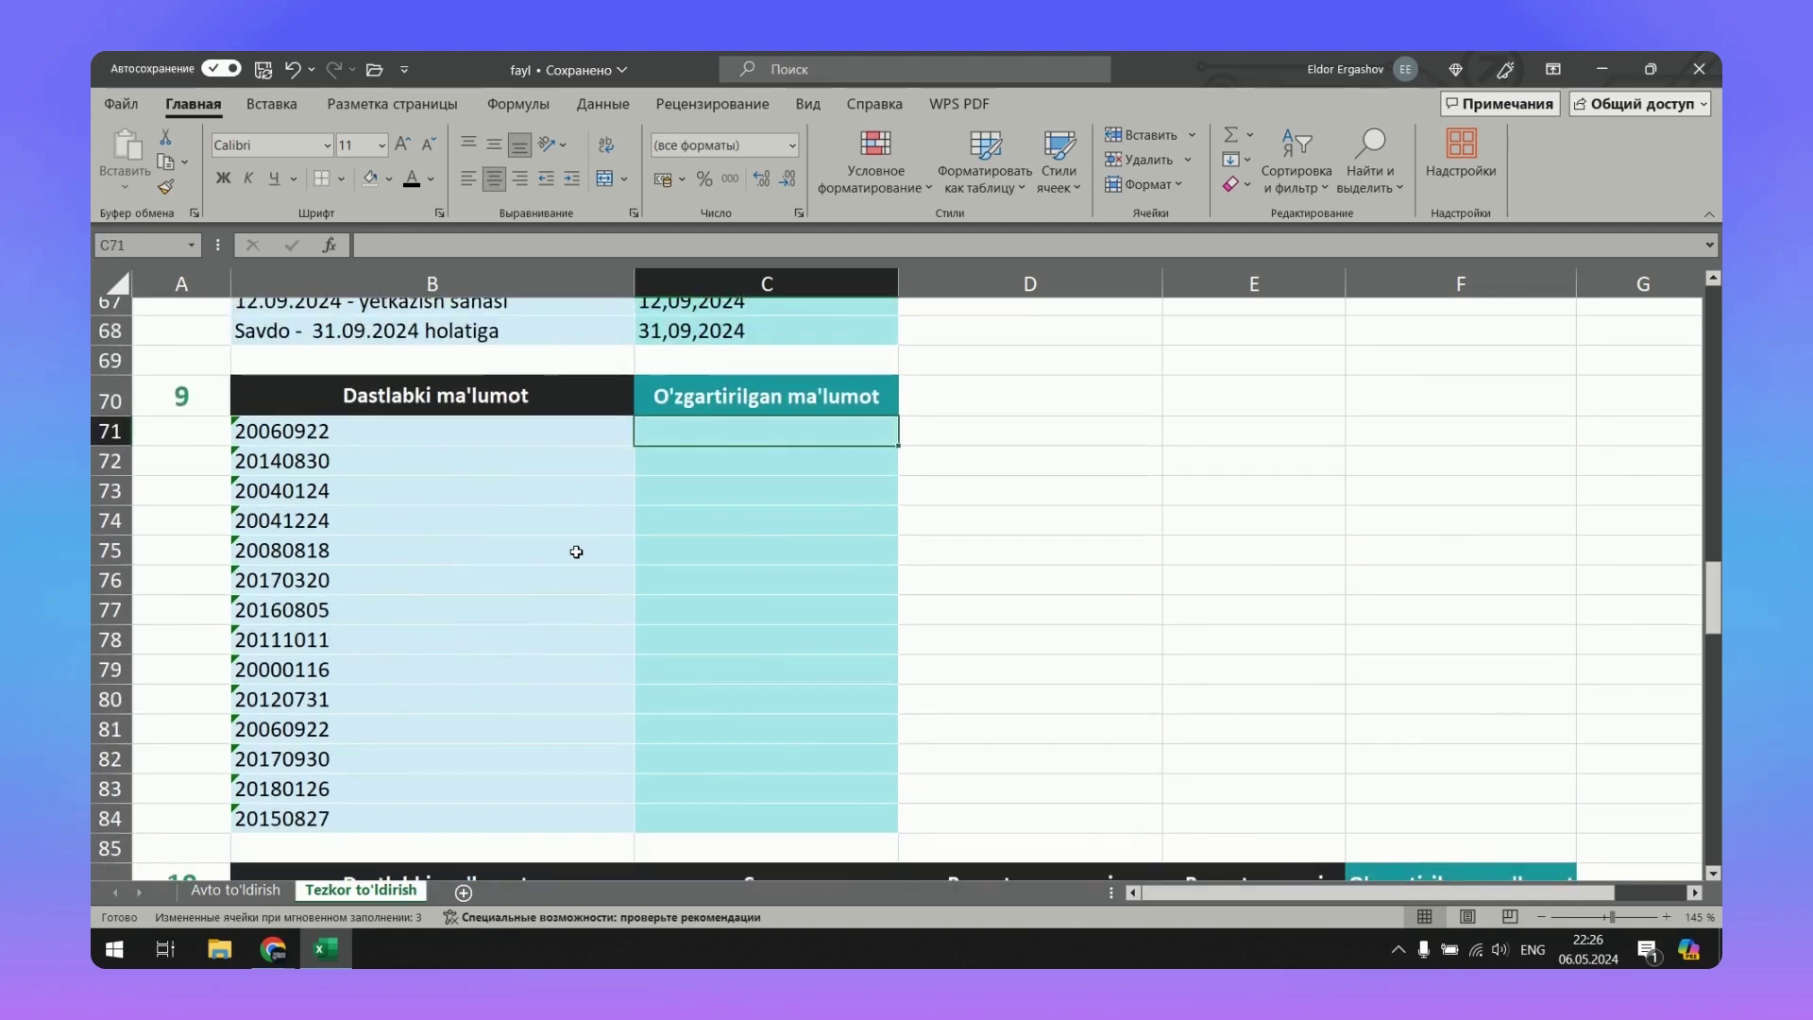
type("22")
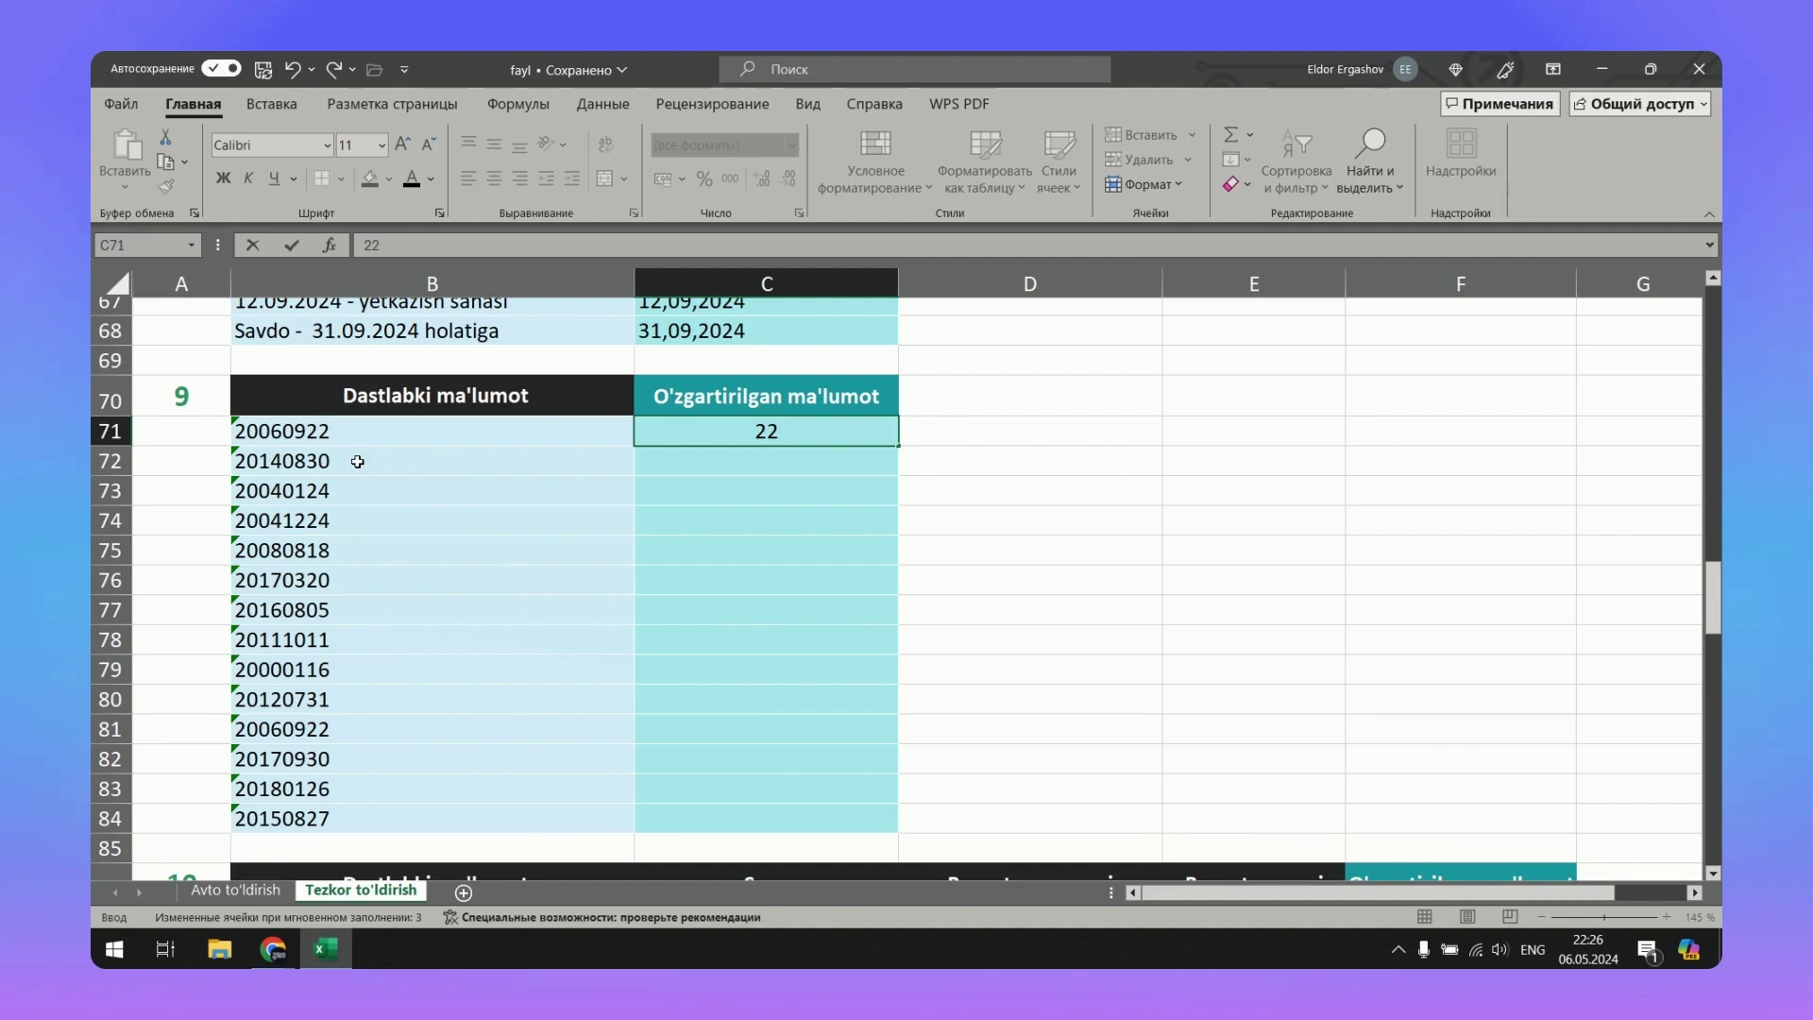
type(",0")
type("9")
type(",2006")
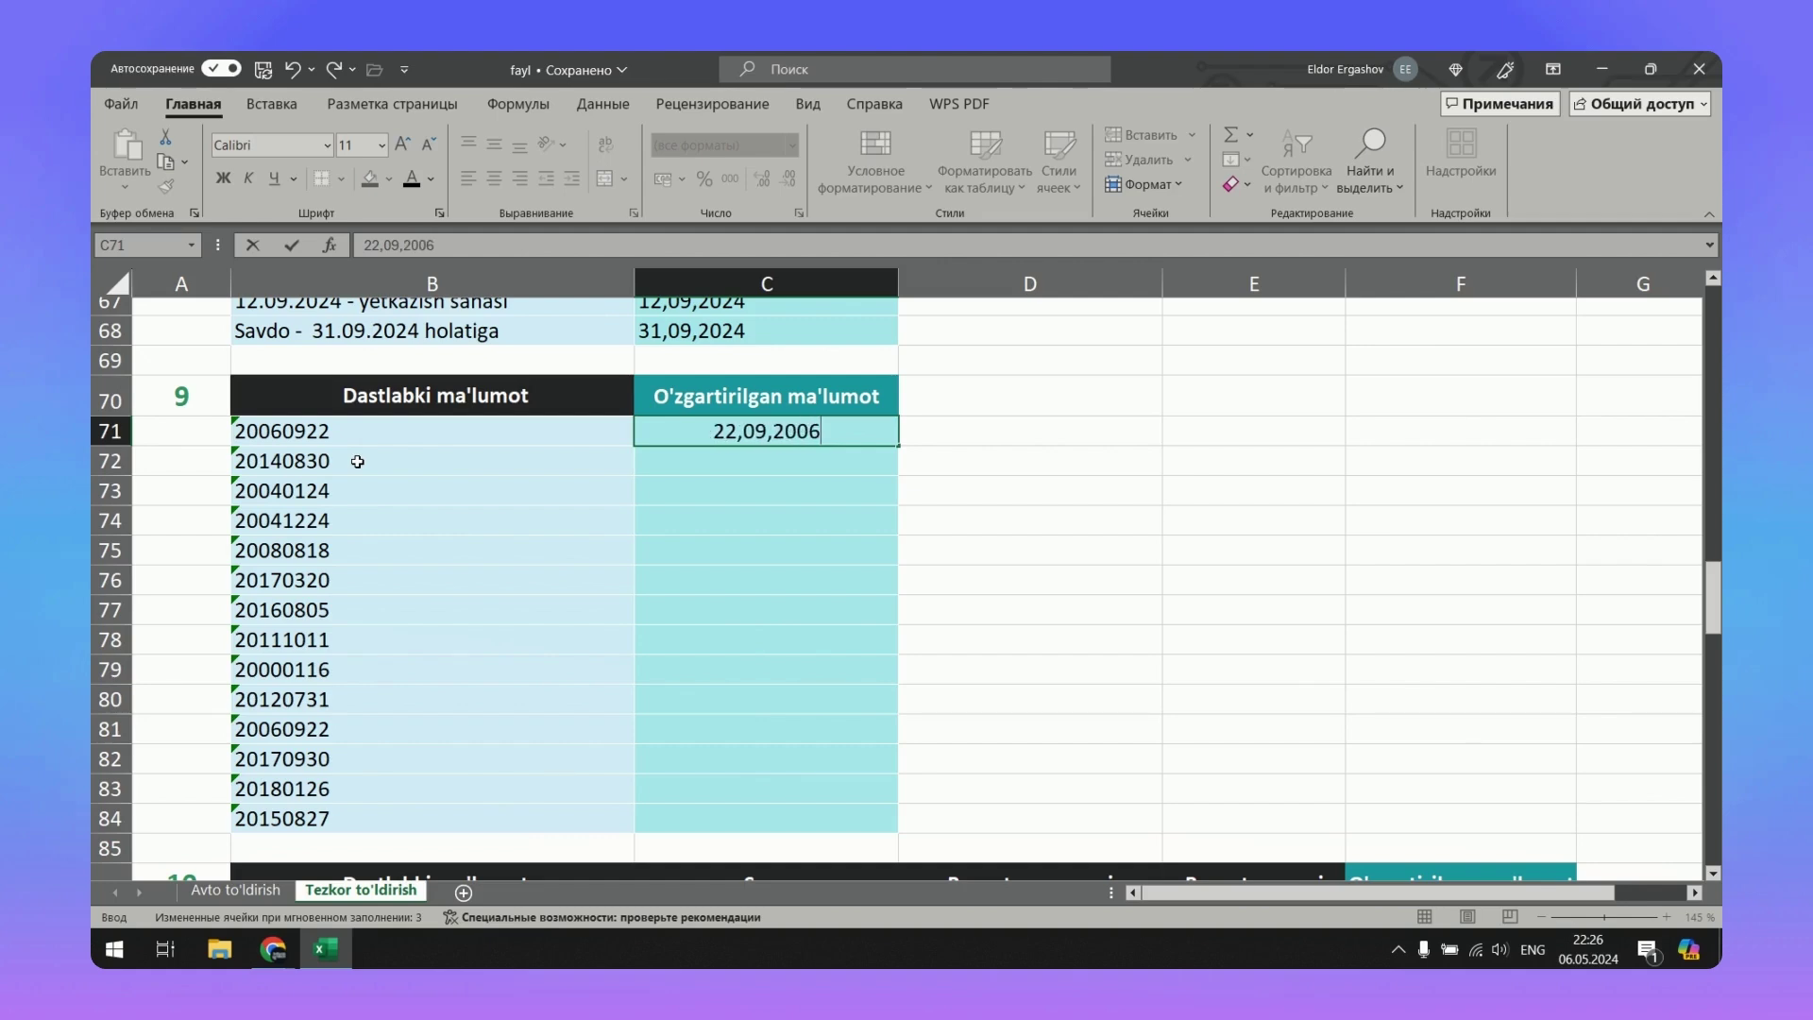
key("Return")
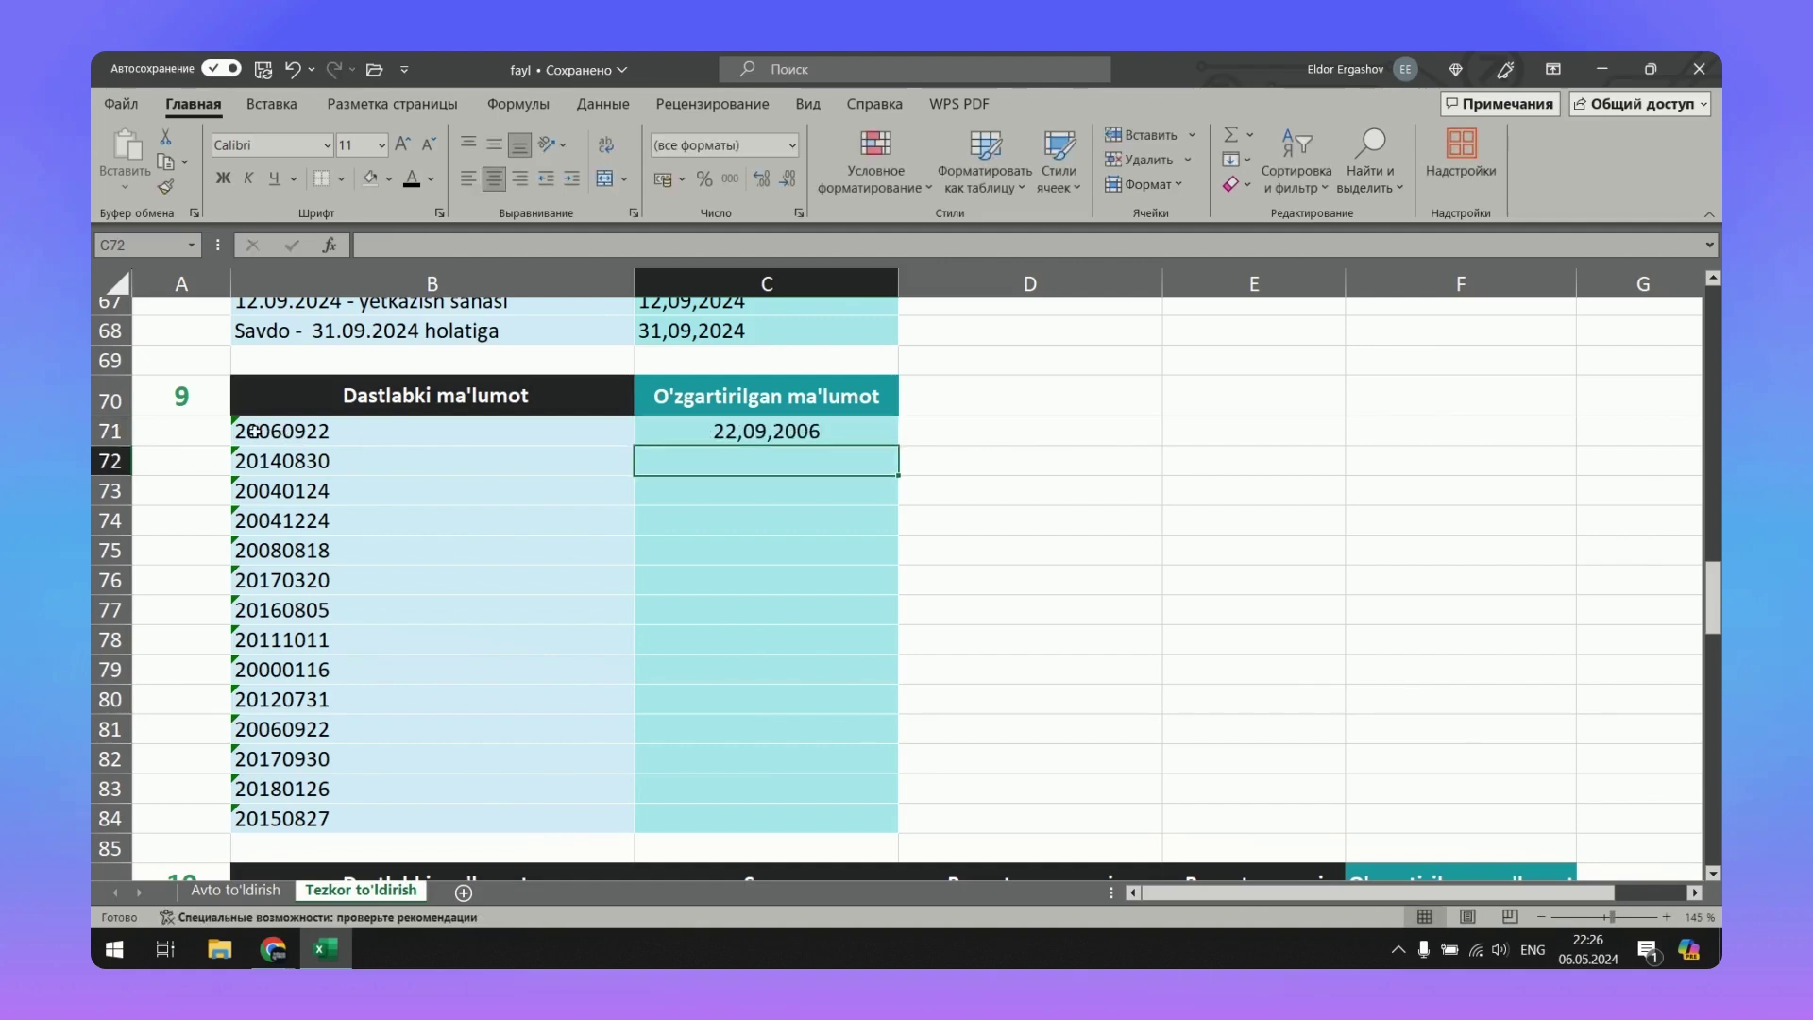
left_click(719, 439)
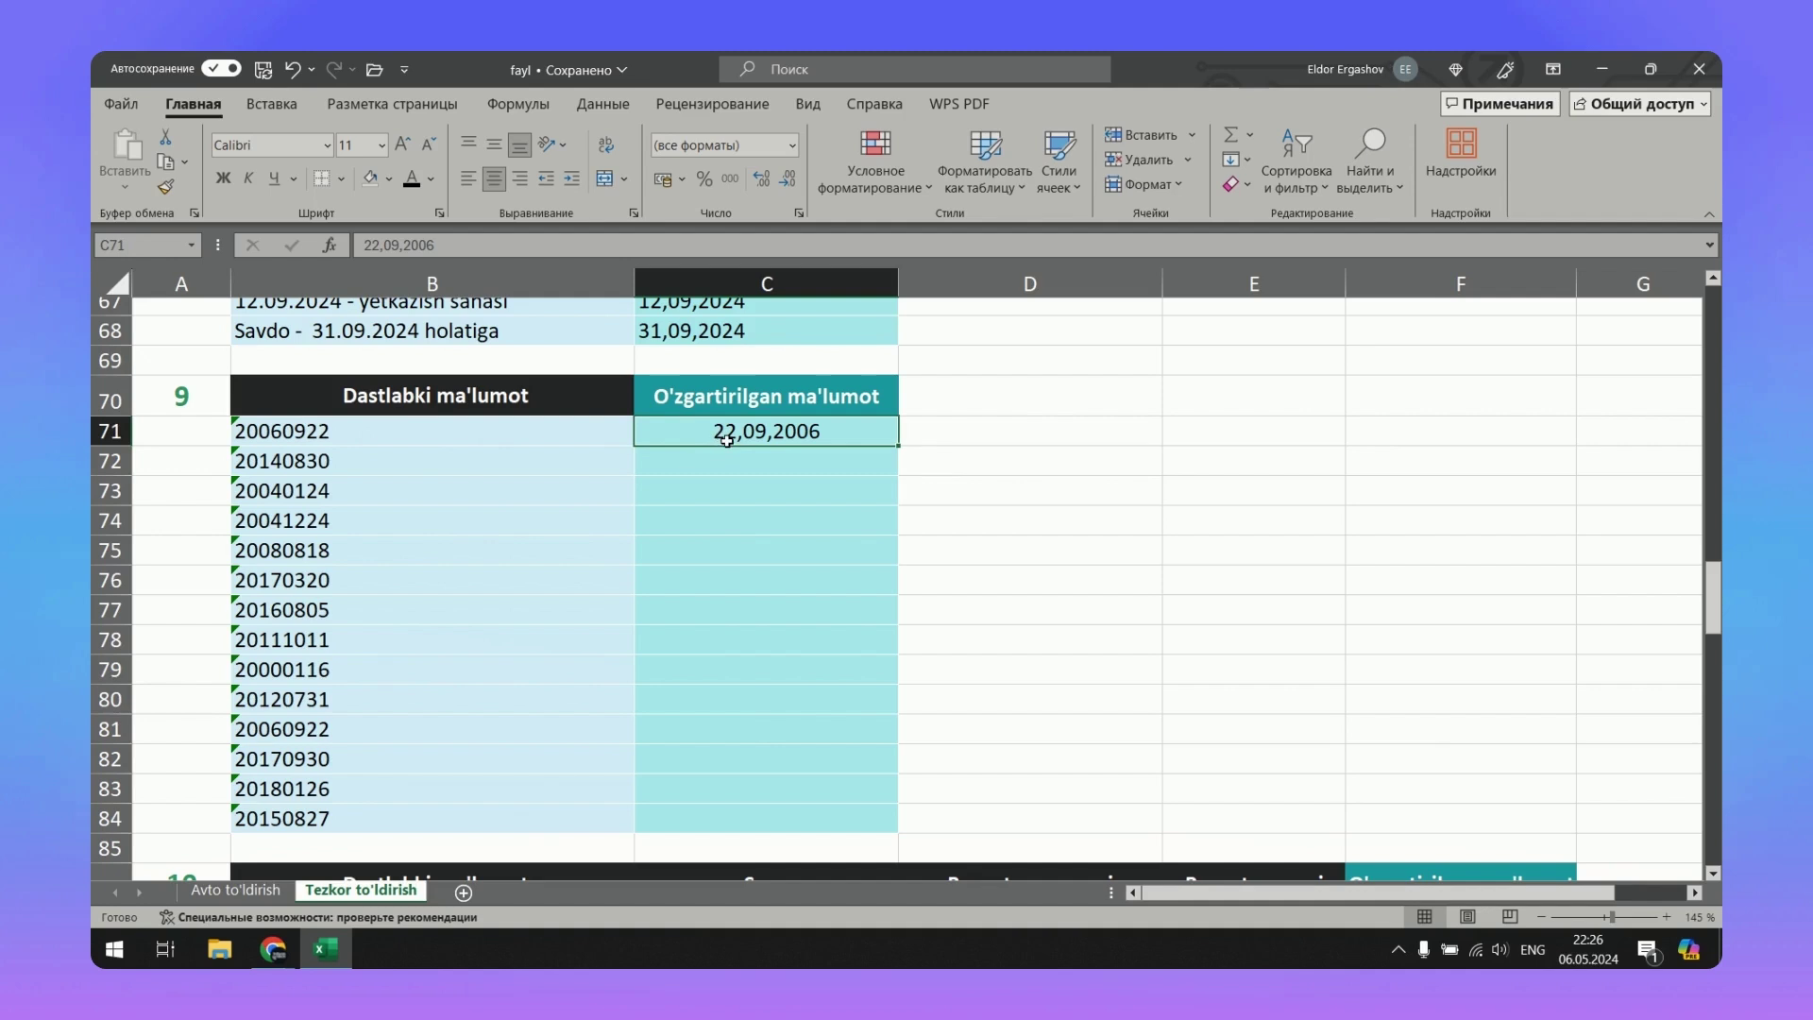
left_click(752, 460)
key("ctrl+e")
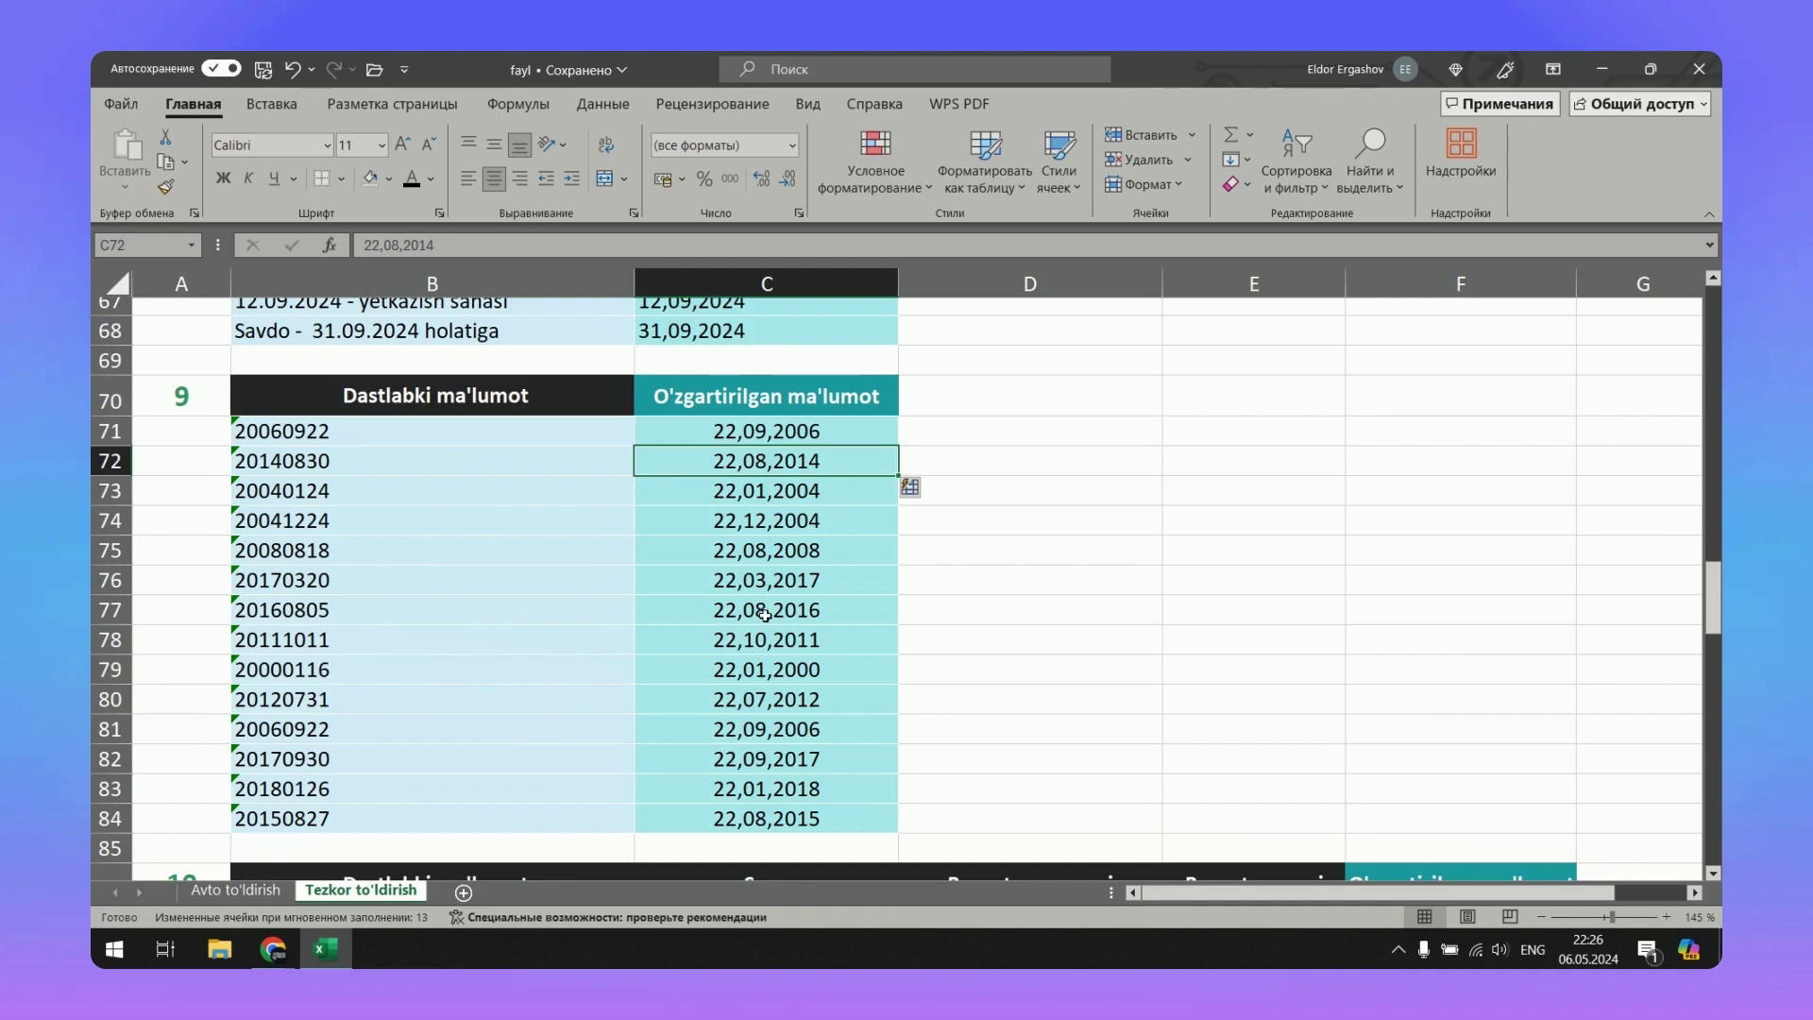
Clear the wrong dates, add 30,08,2014 in C72 as a second example, and Flash Fill again.
left_click_drag(699, 461, 730, 810)
key("Delete")
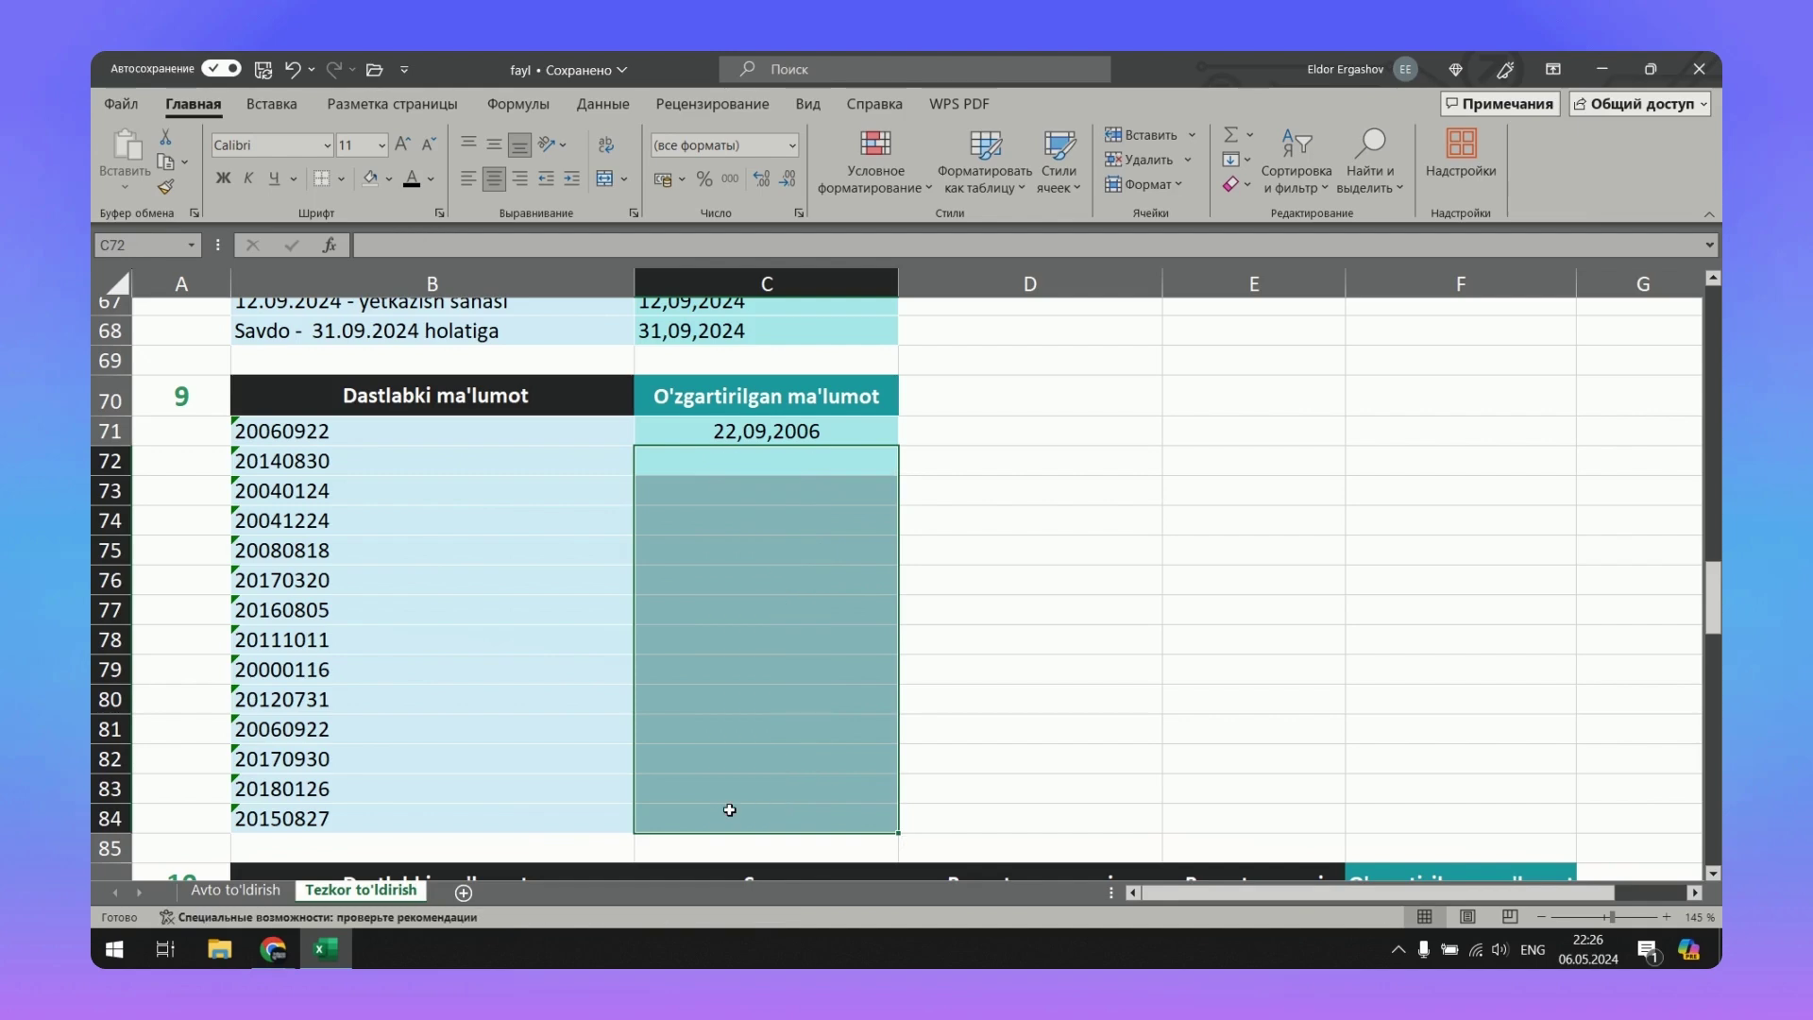
left_click(742, 466)
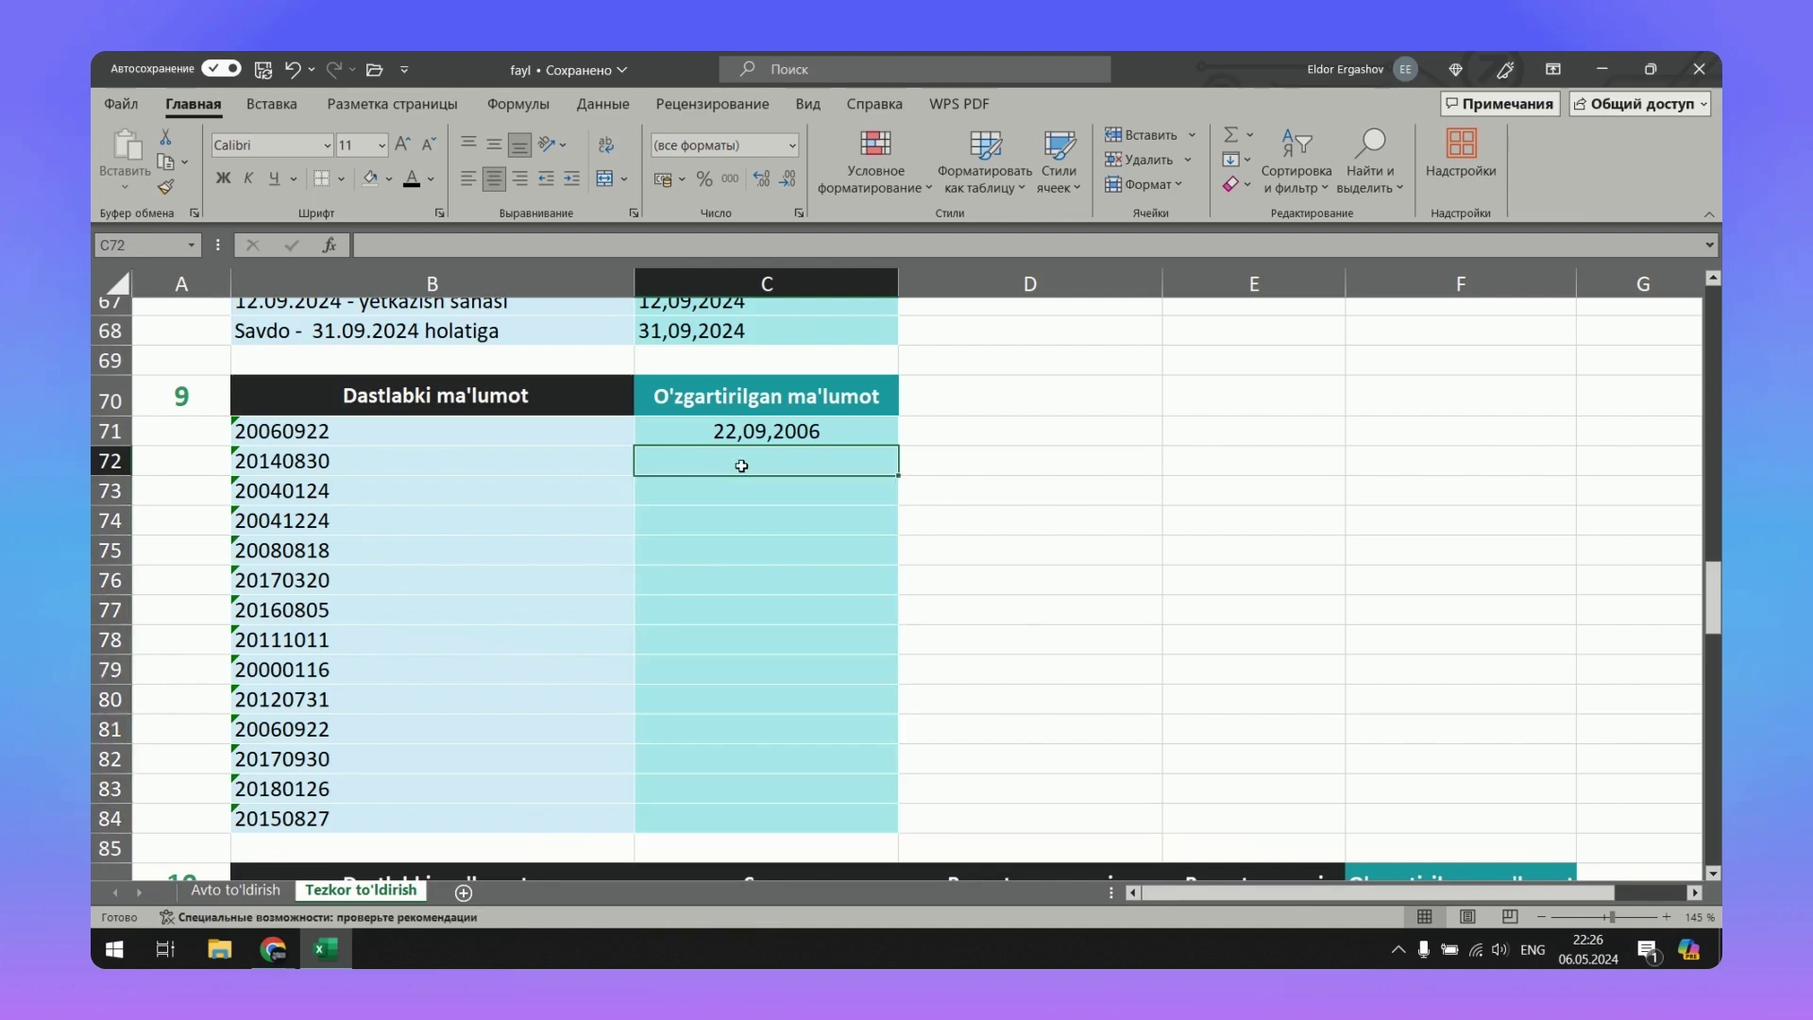
type("30,08,2")
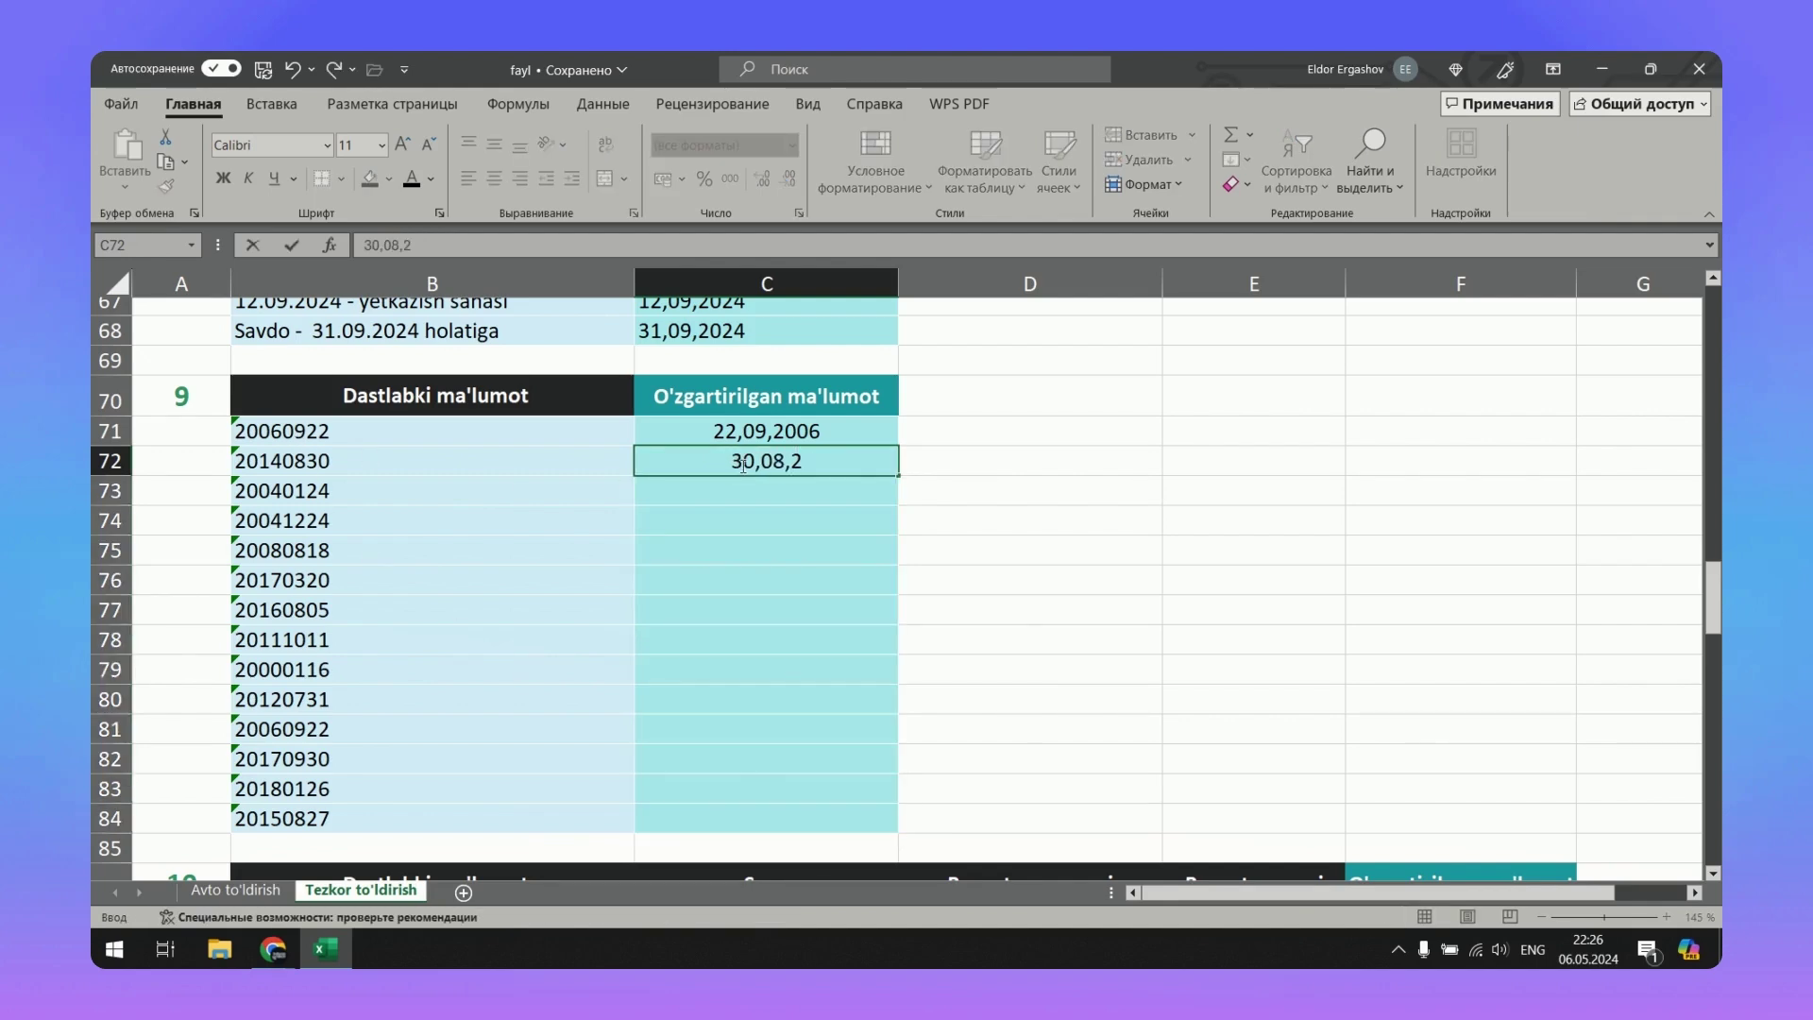
type("014")
key("Return")
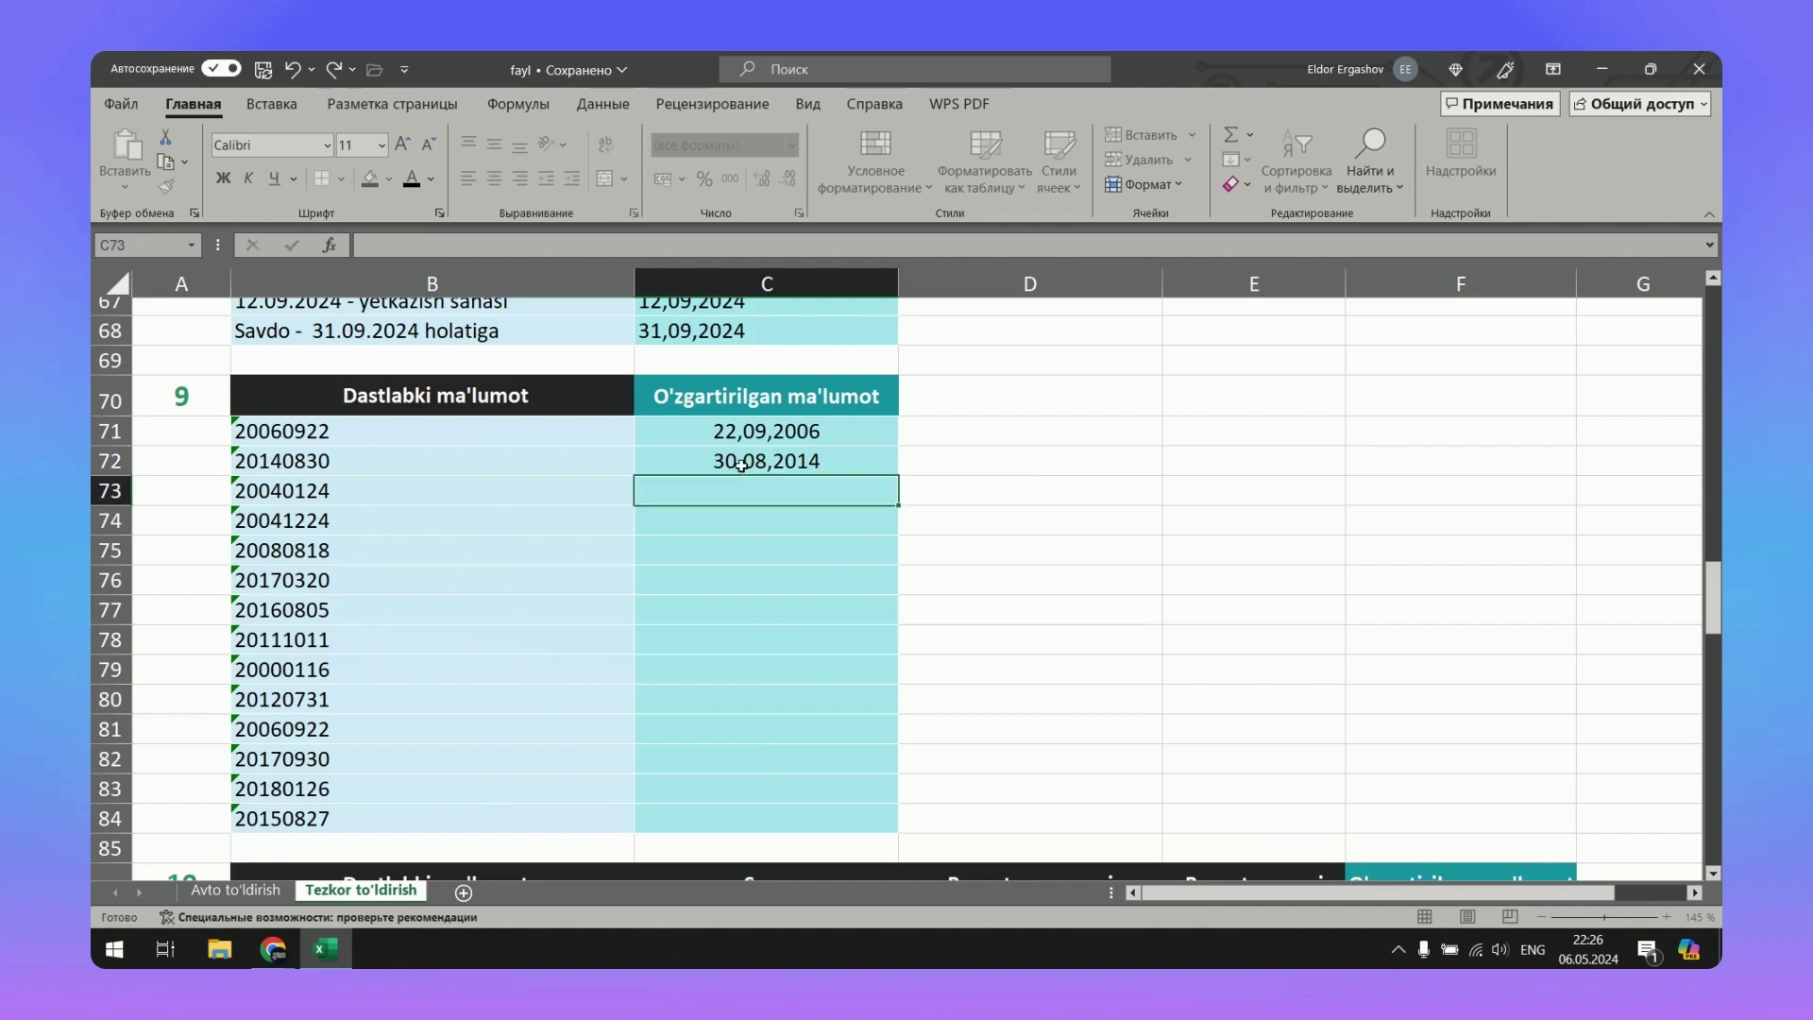
key("ctrl+e")
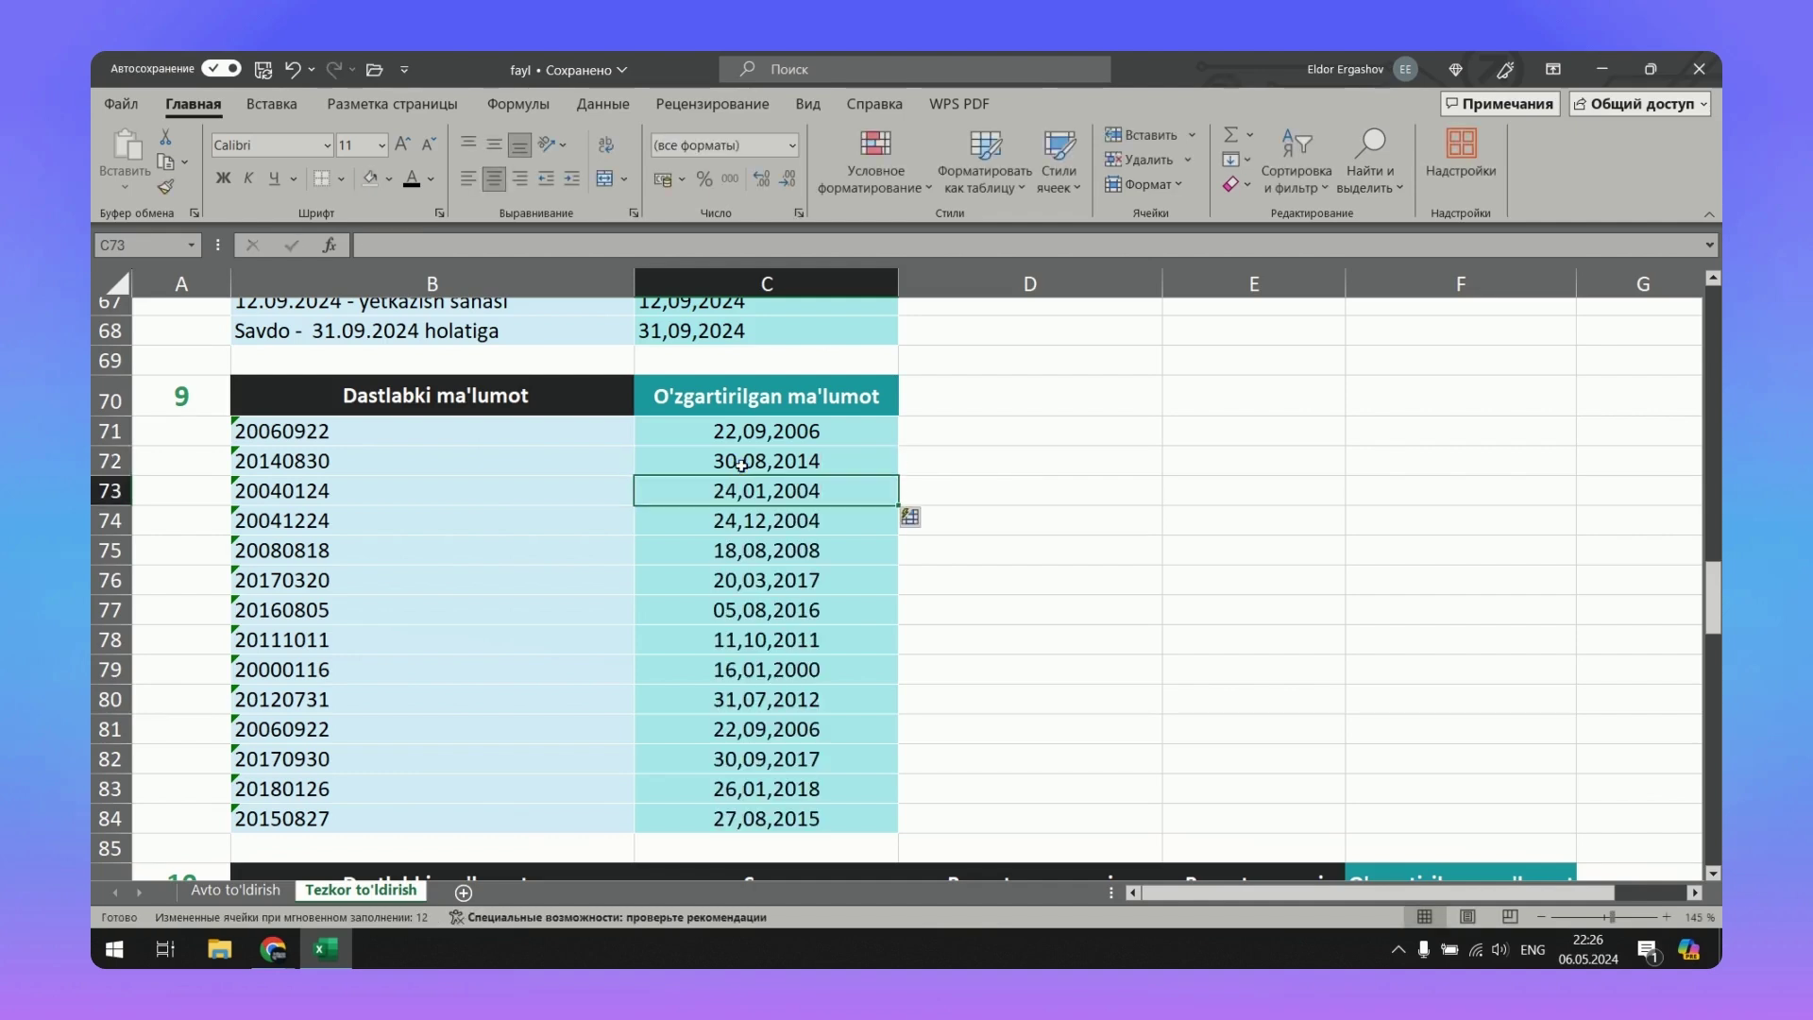
left_click(926, 638)
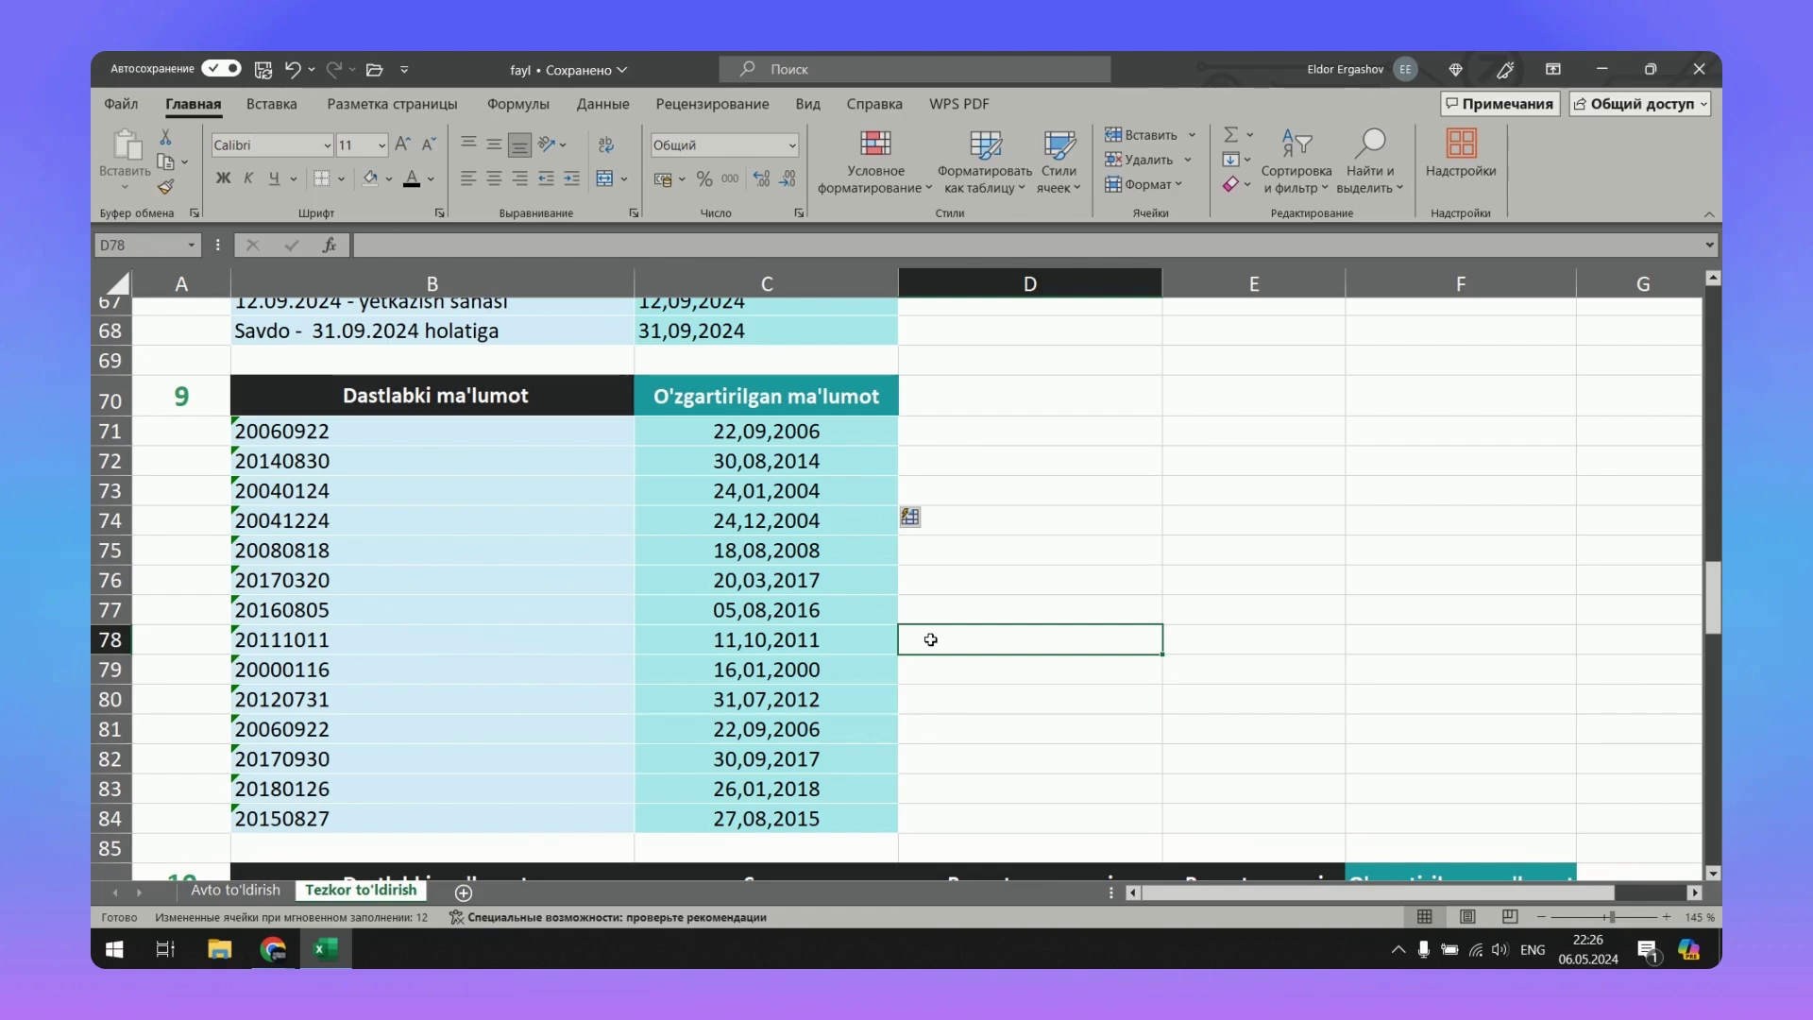
Scroll down to table 10 with cities, dates, order numbers and quantities.
scroll(966, 648, "down", 3)
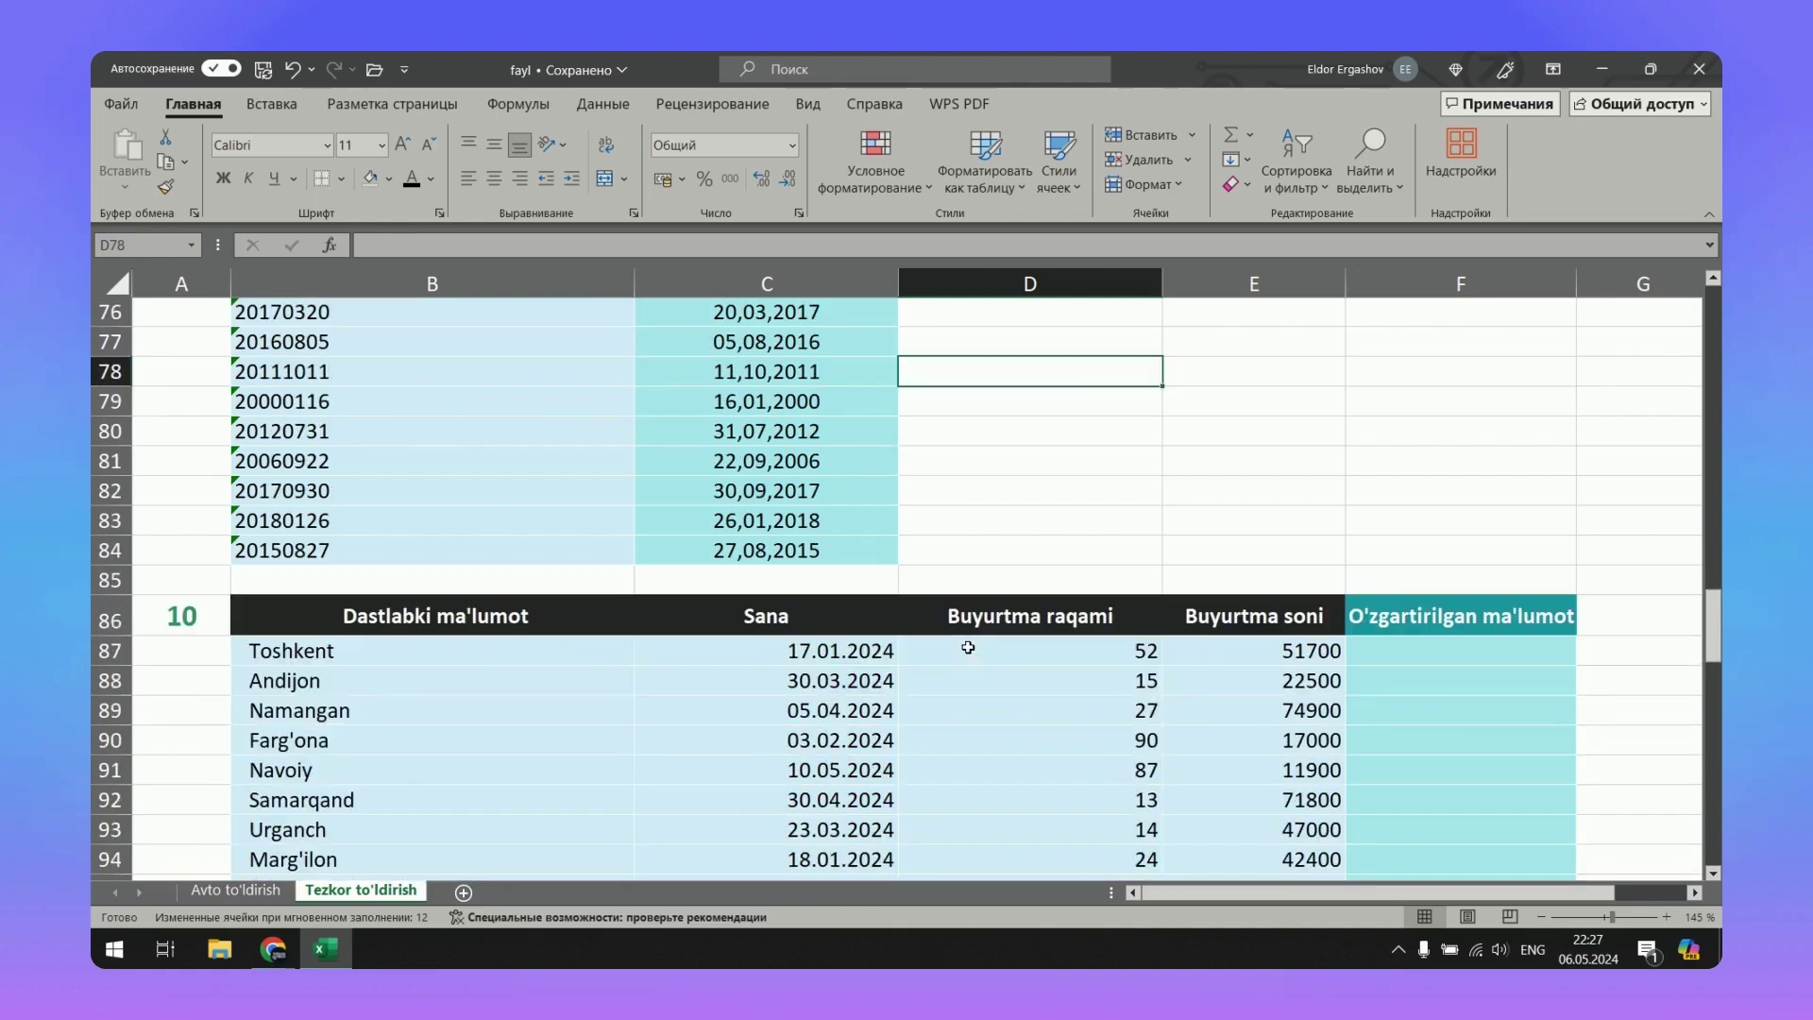
scroll(959, 567, "down", 2)
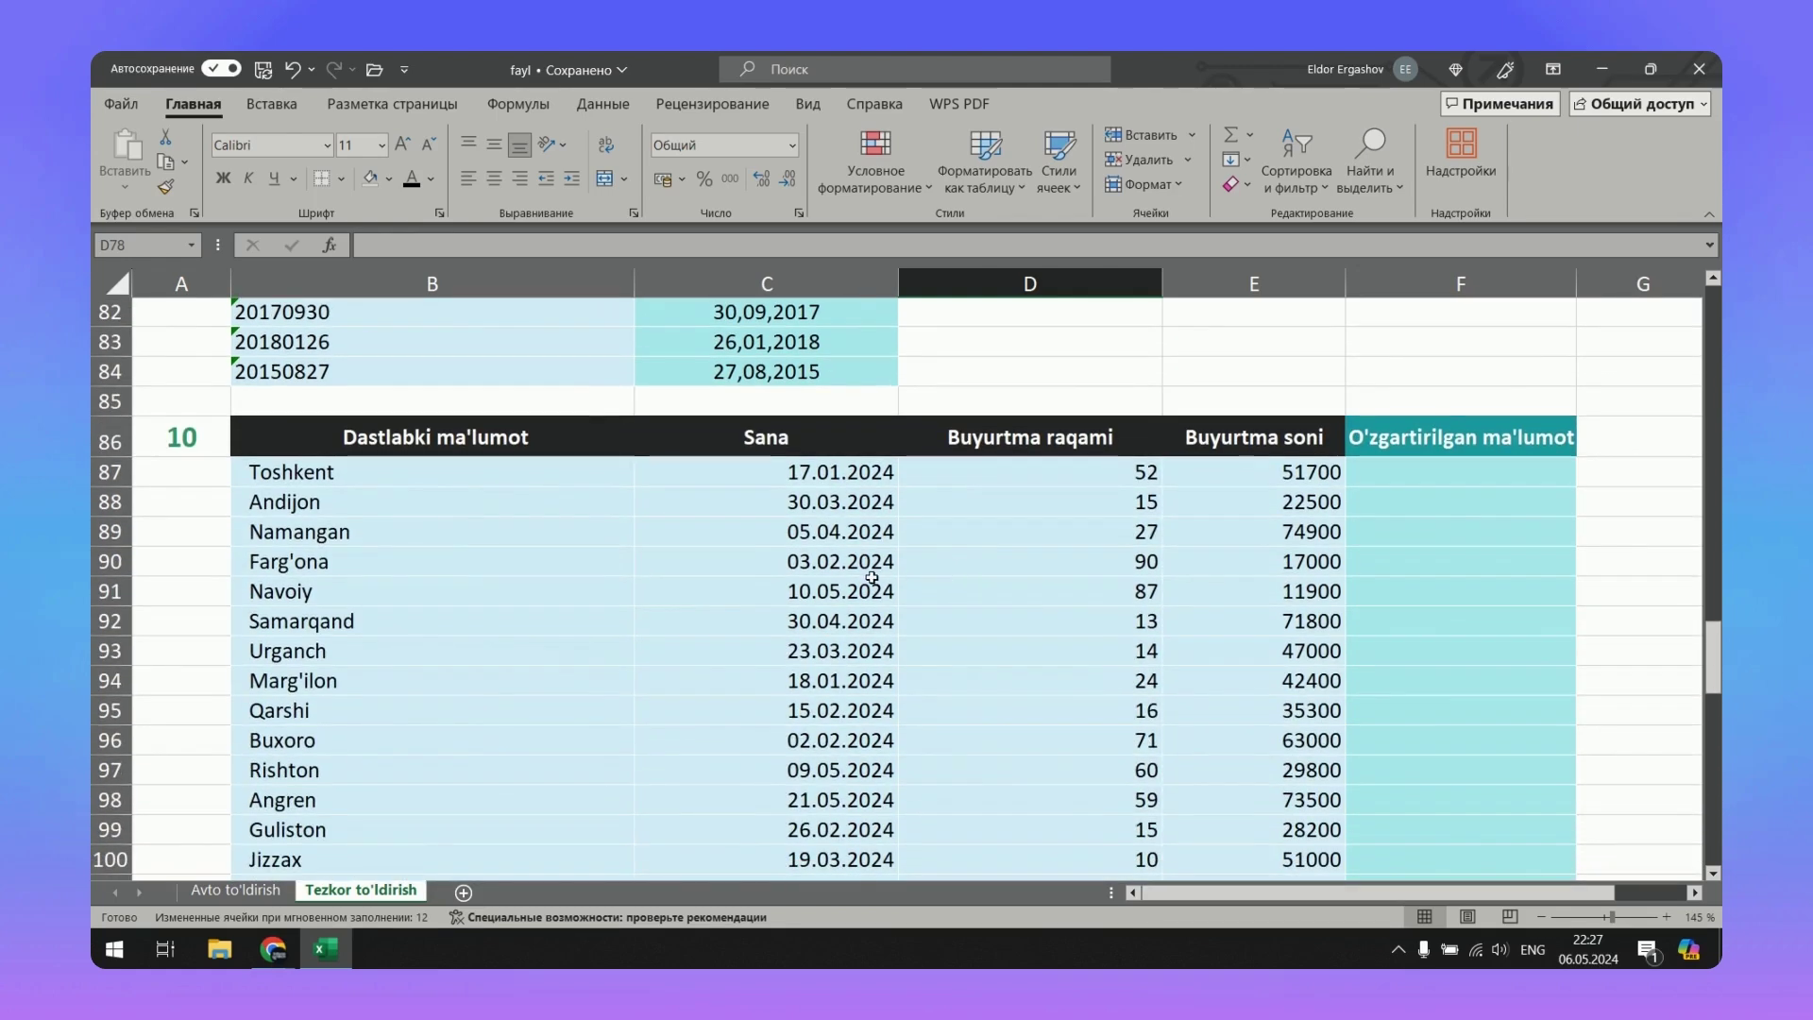
scroll(860, 576, "down", 1)
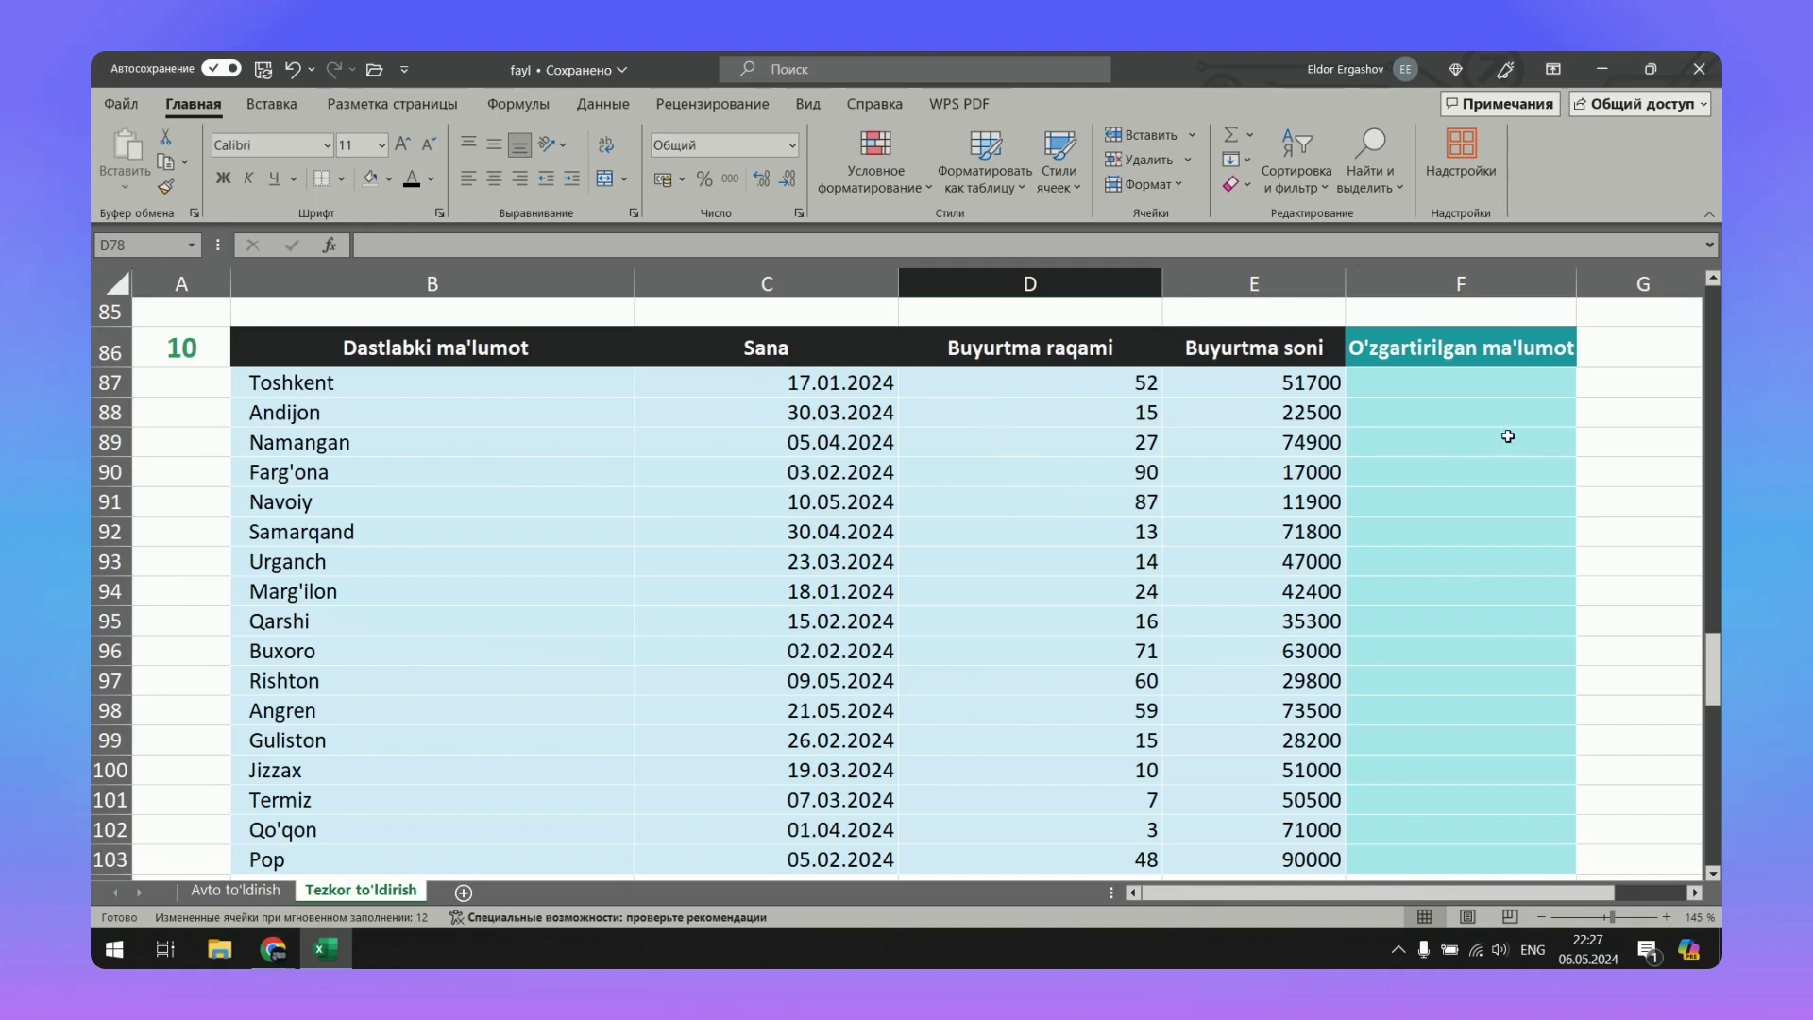
Write Toshkent's sentence in F87 with its order number, quantity 51700 and delivery date 17,01,2024.
left_click(1516, 391)
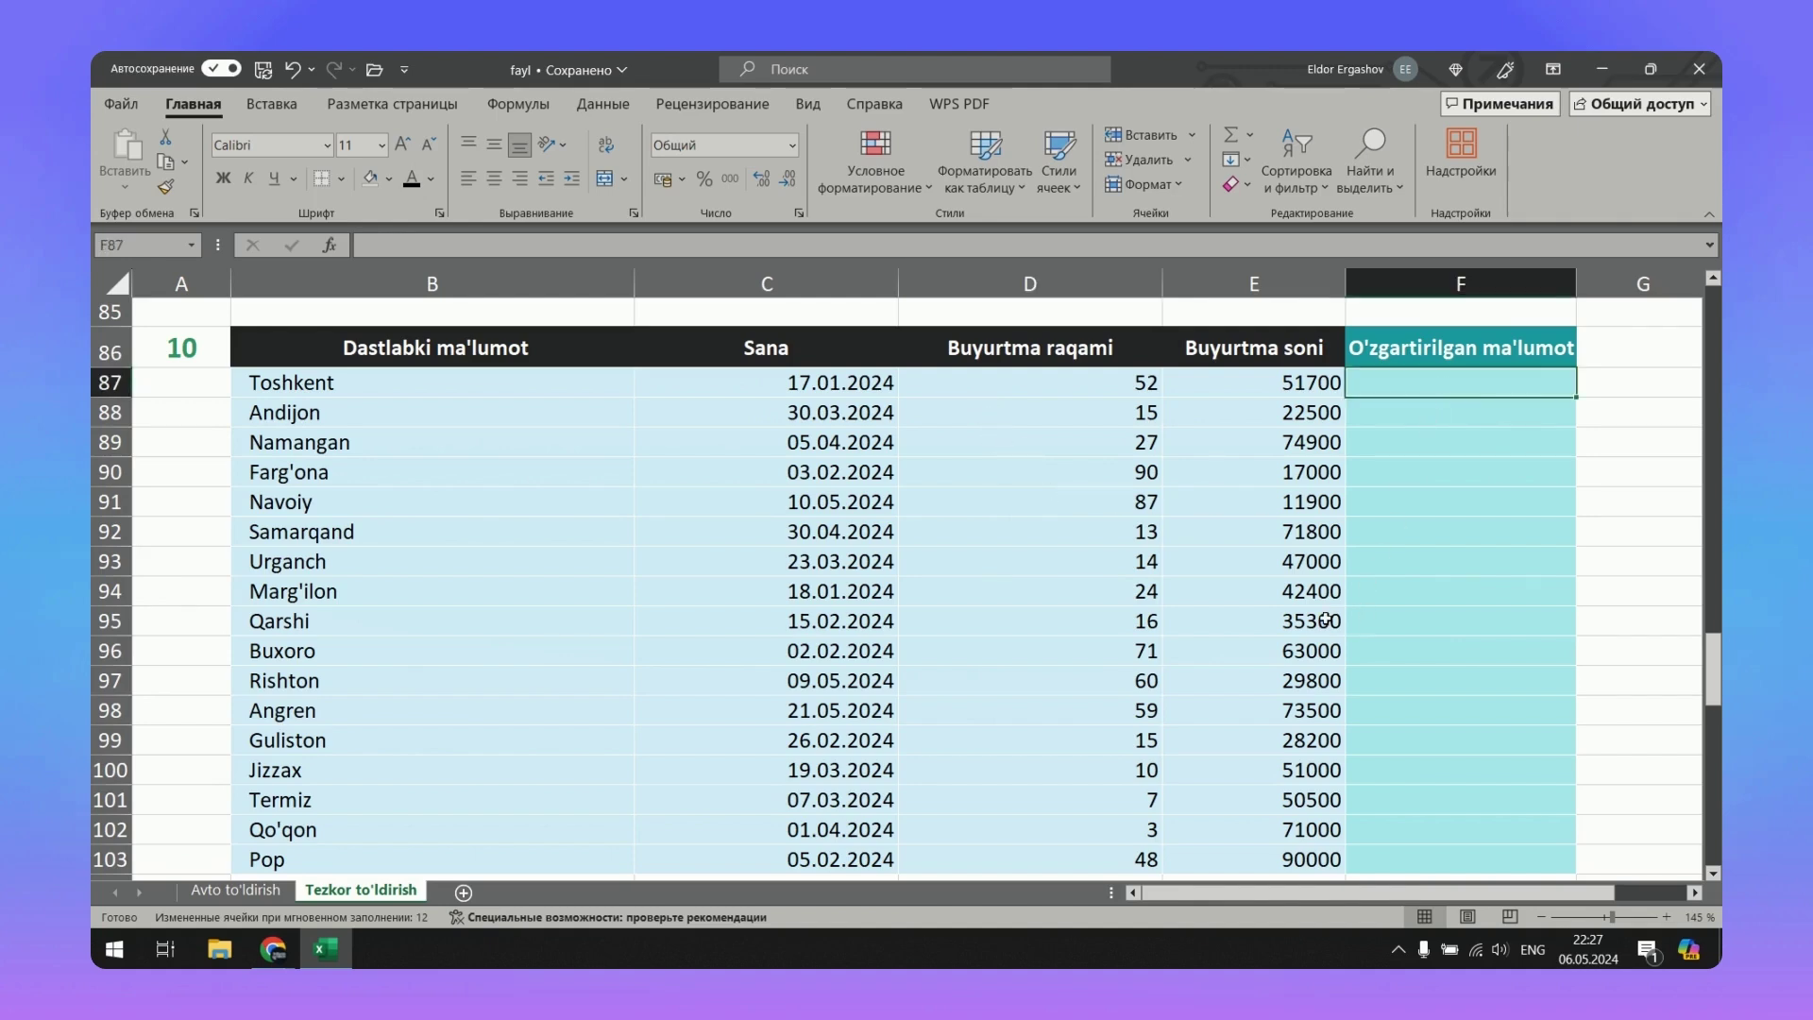
scroll(1320, 616, "down", 2, "ctrl")
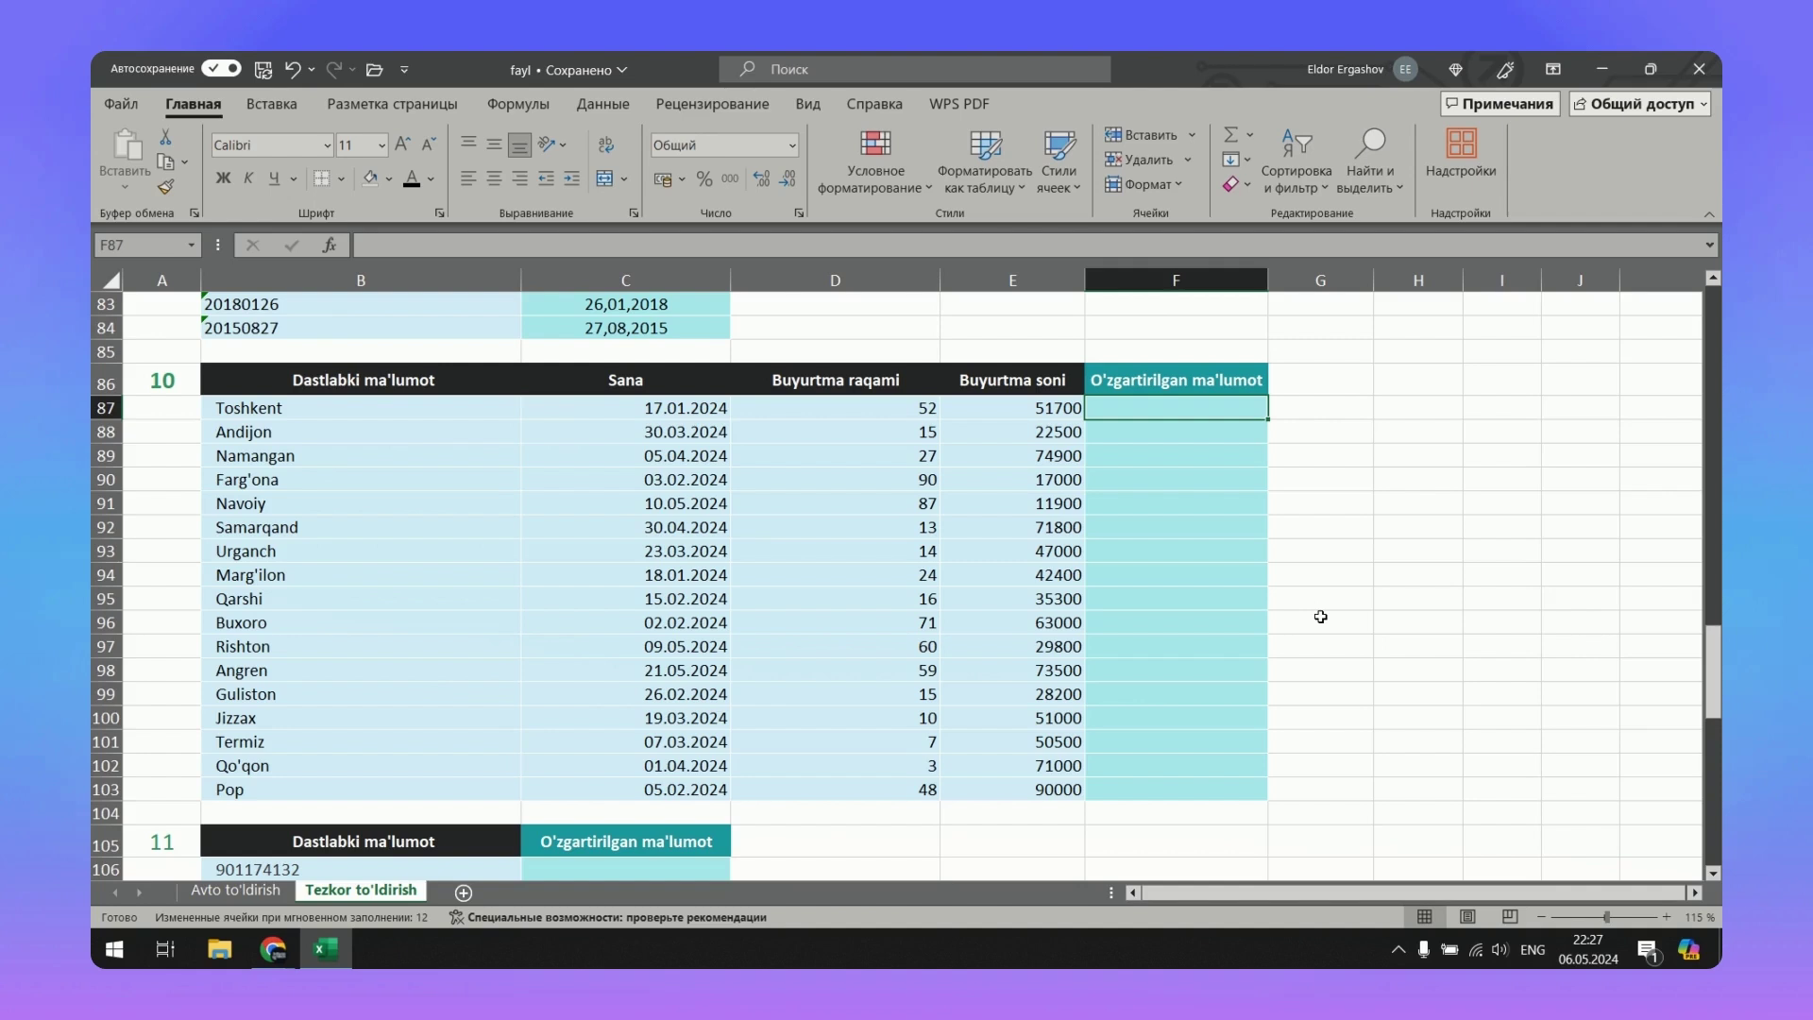
type("Buyu")
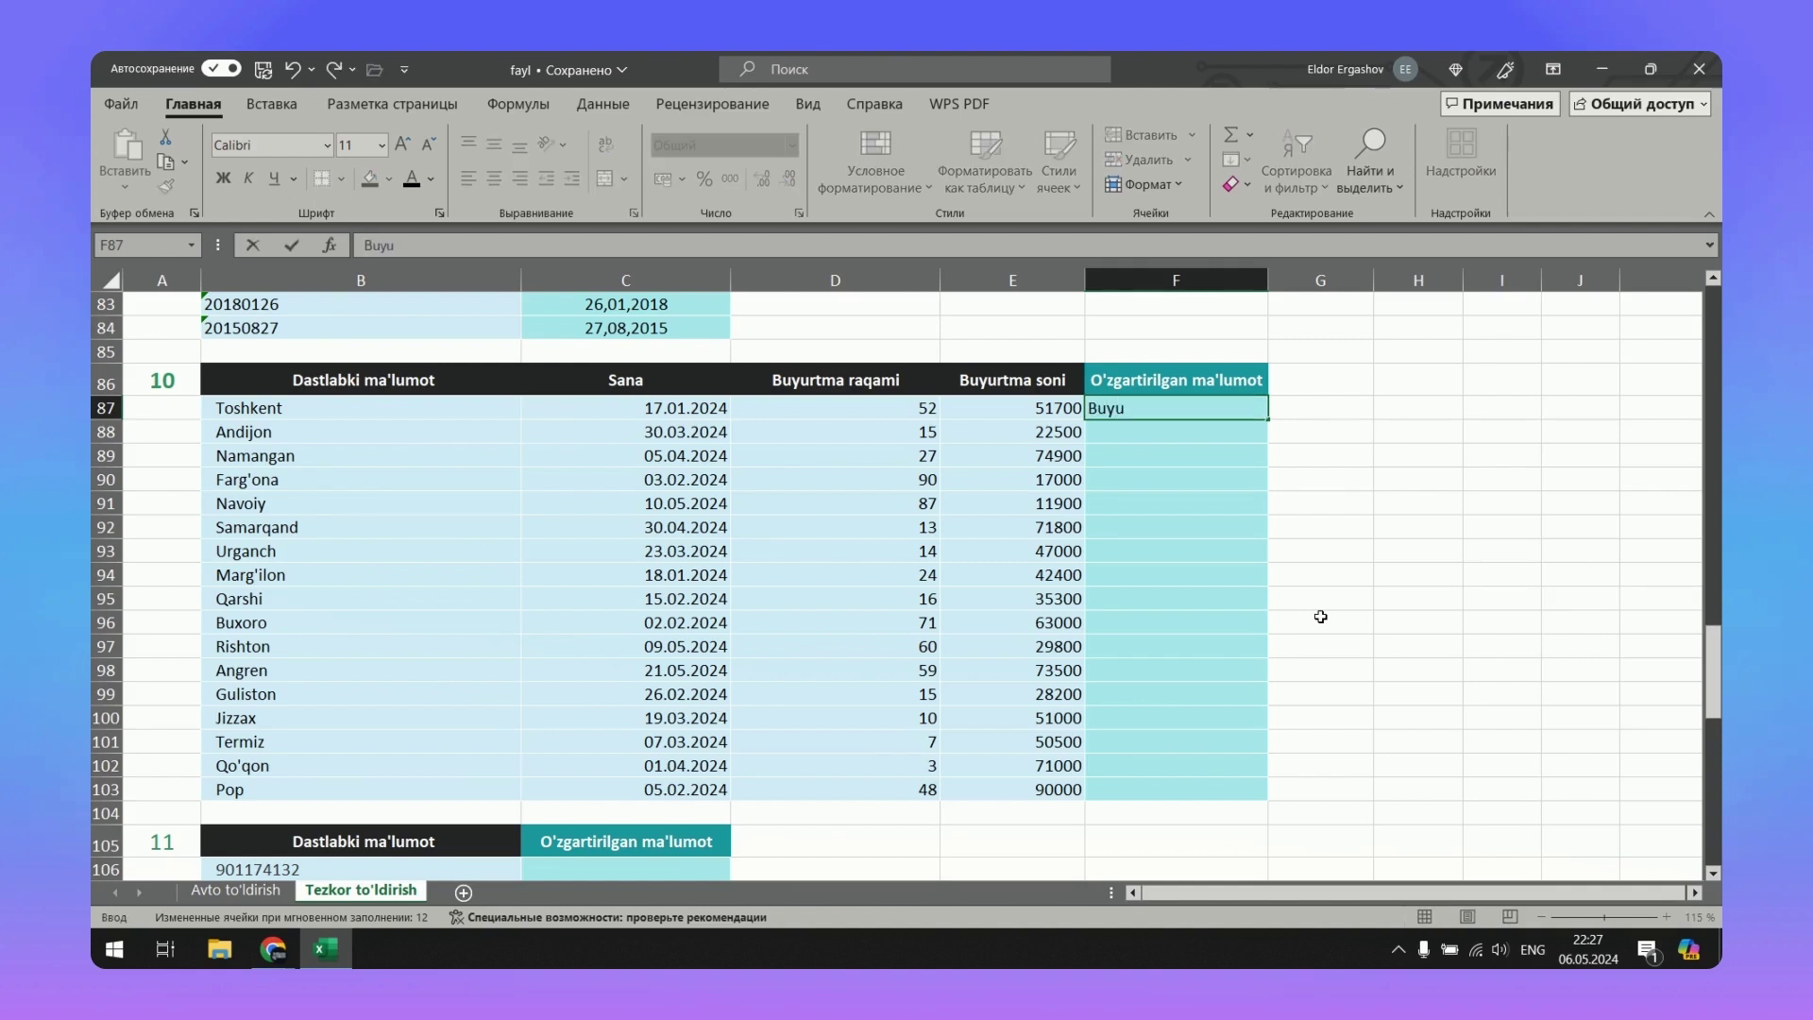
type("rtma r")
type("aqami: ")
type("52,")
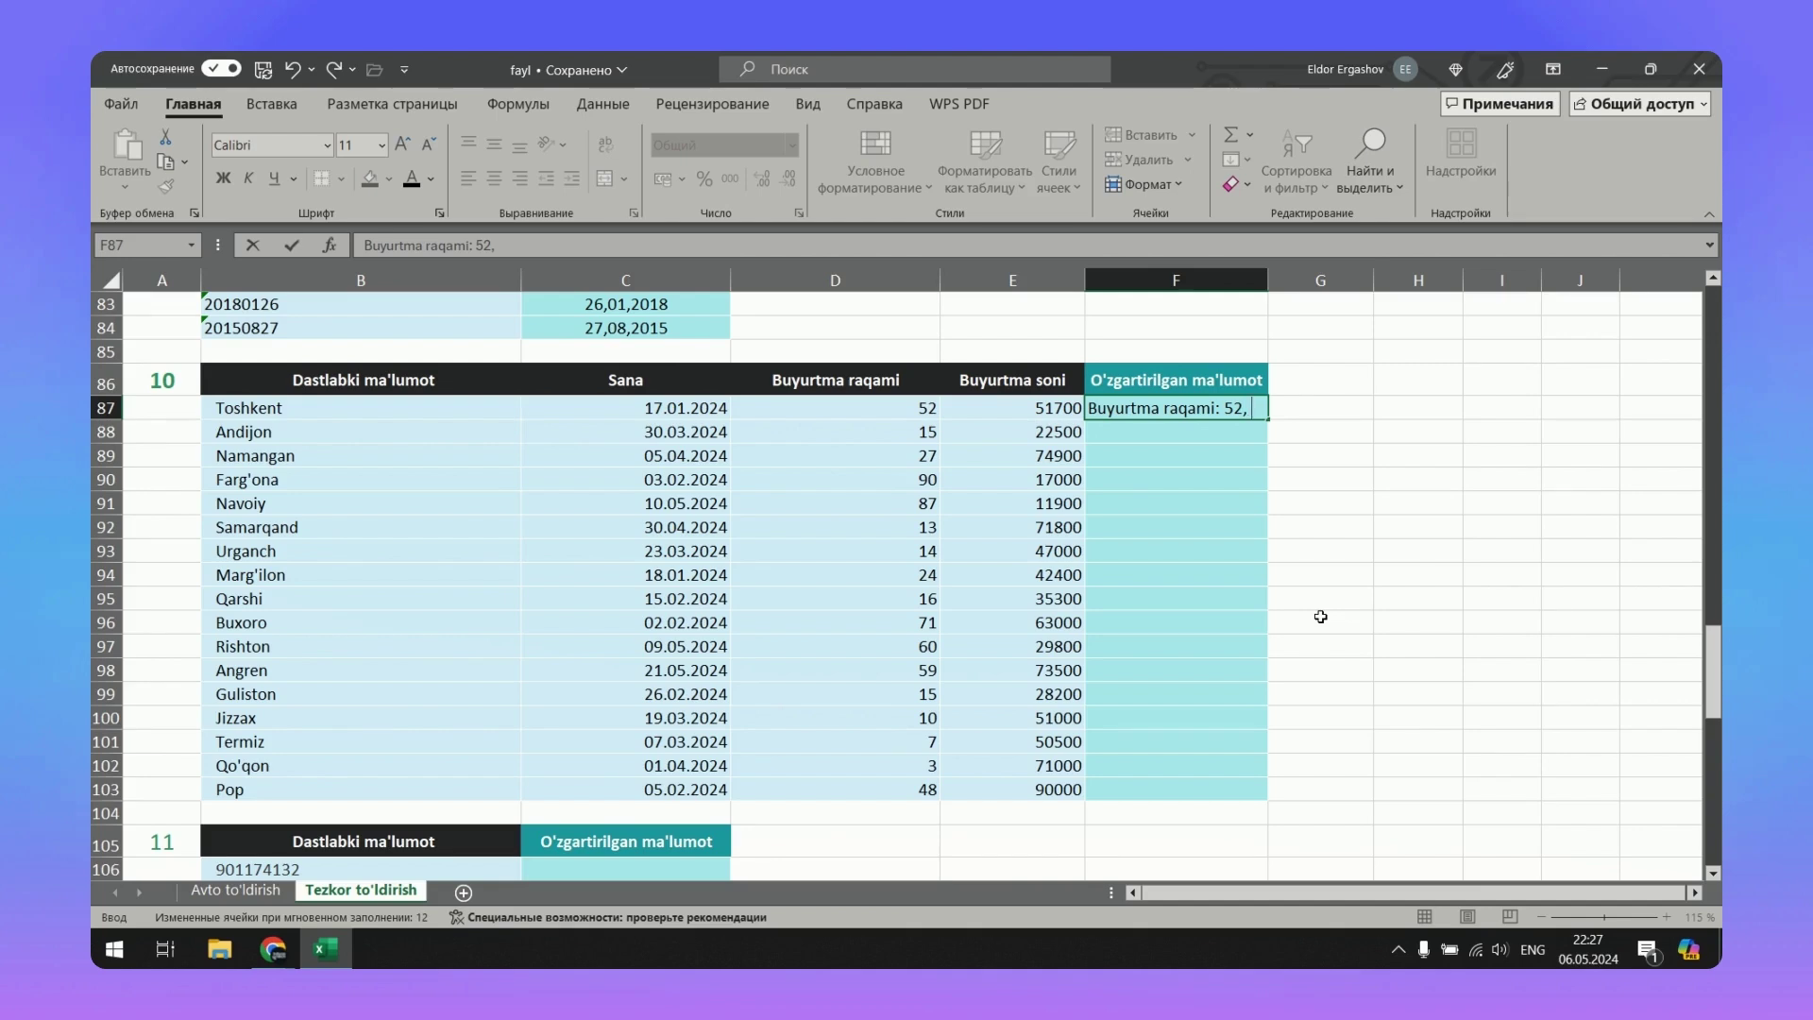
type(" Buyur")
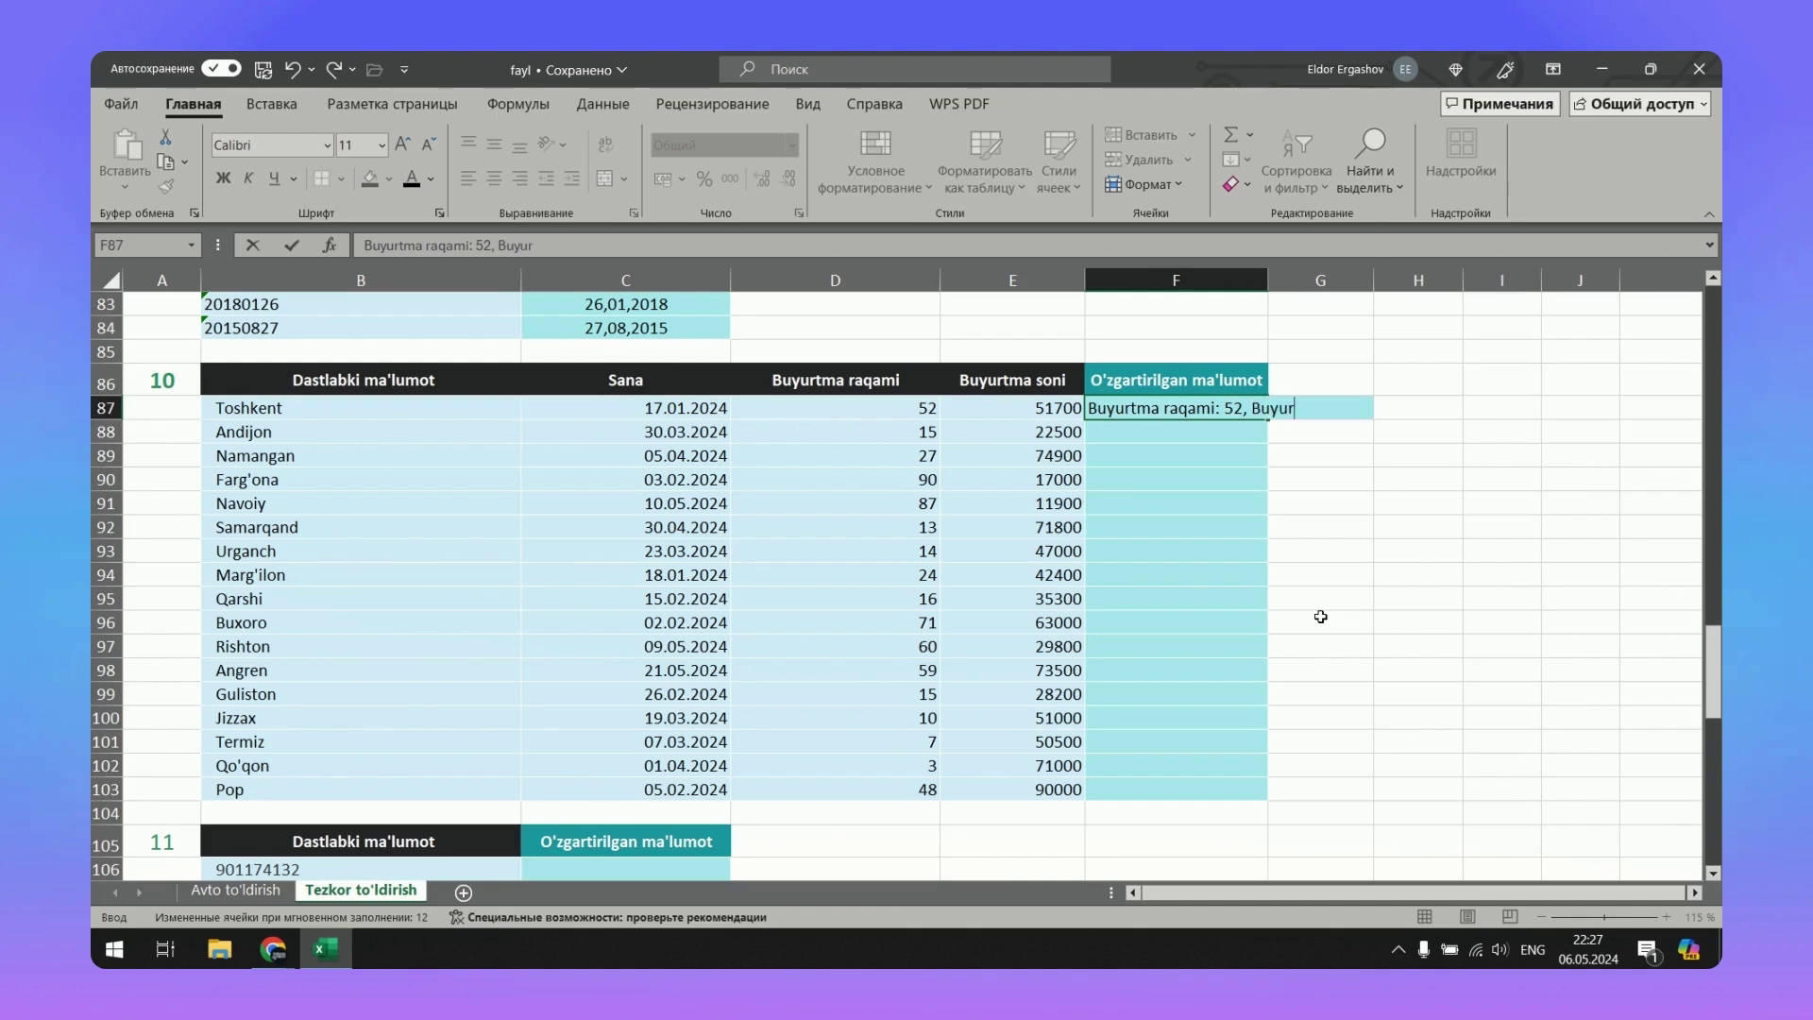
type("tma soni:")
type(" 51700")
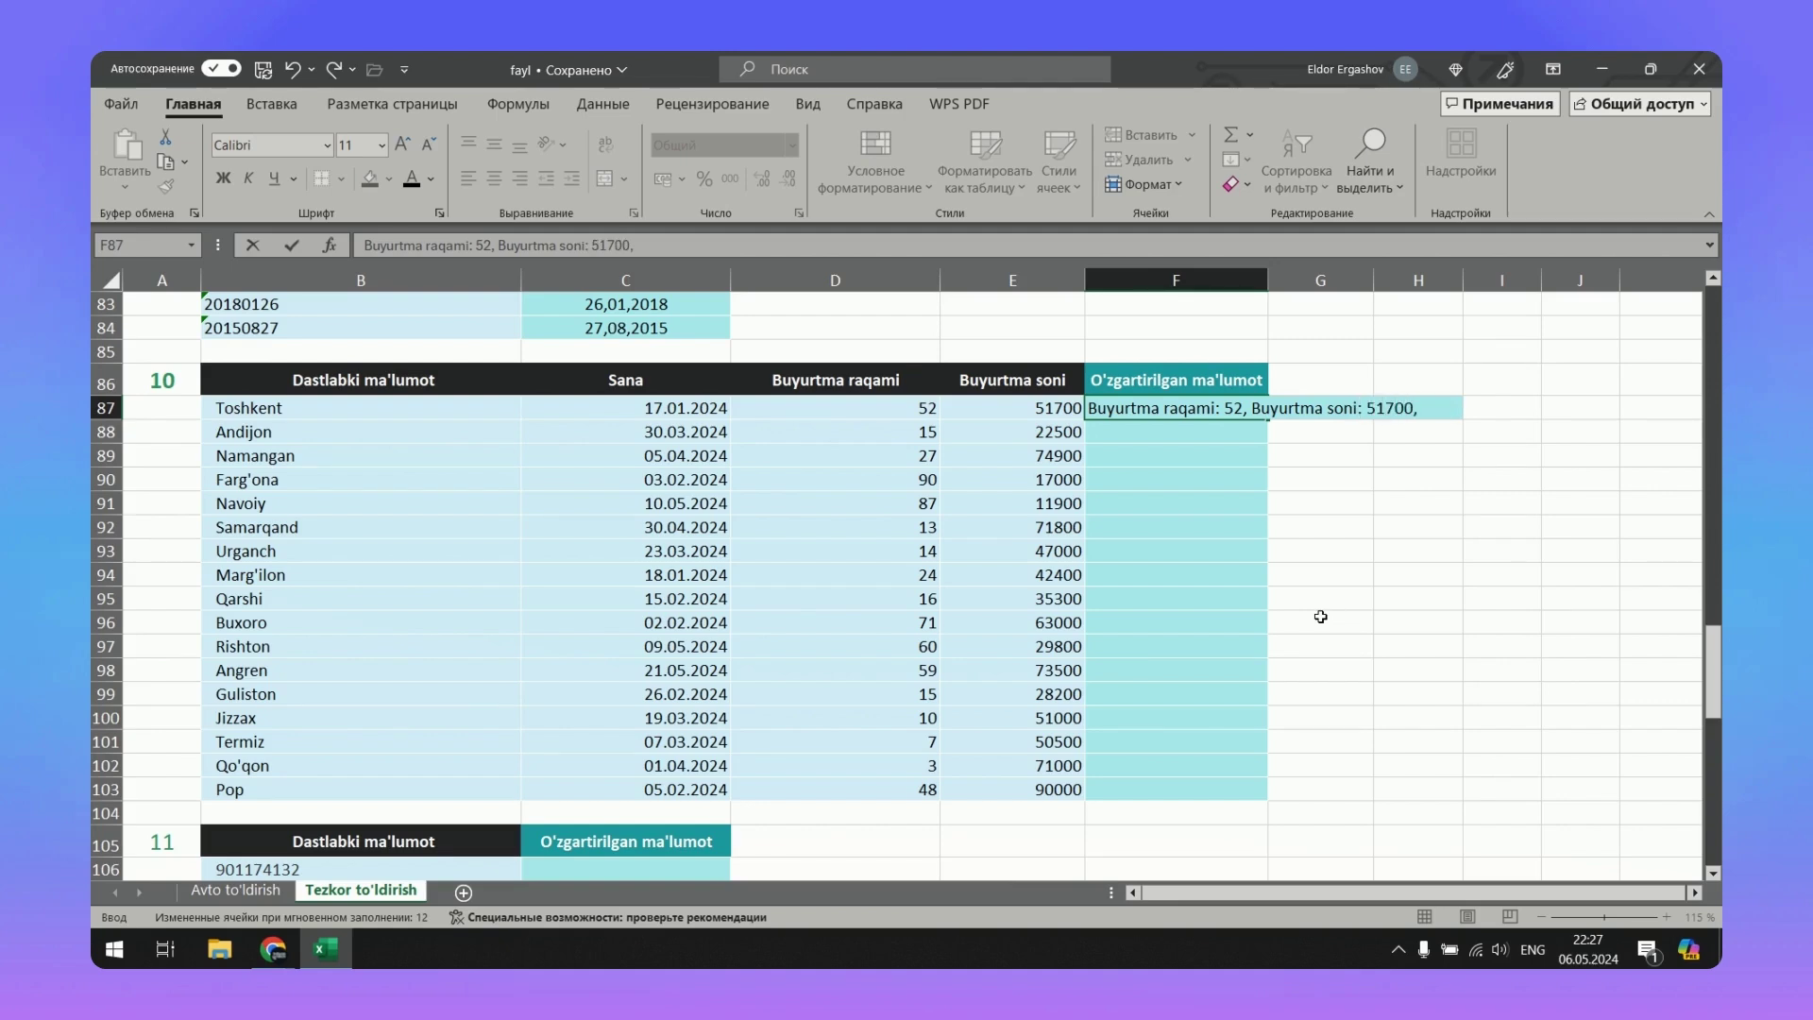
type(",")
type("Buyur")
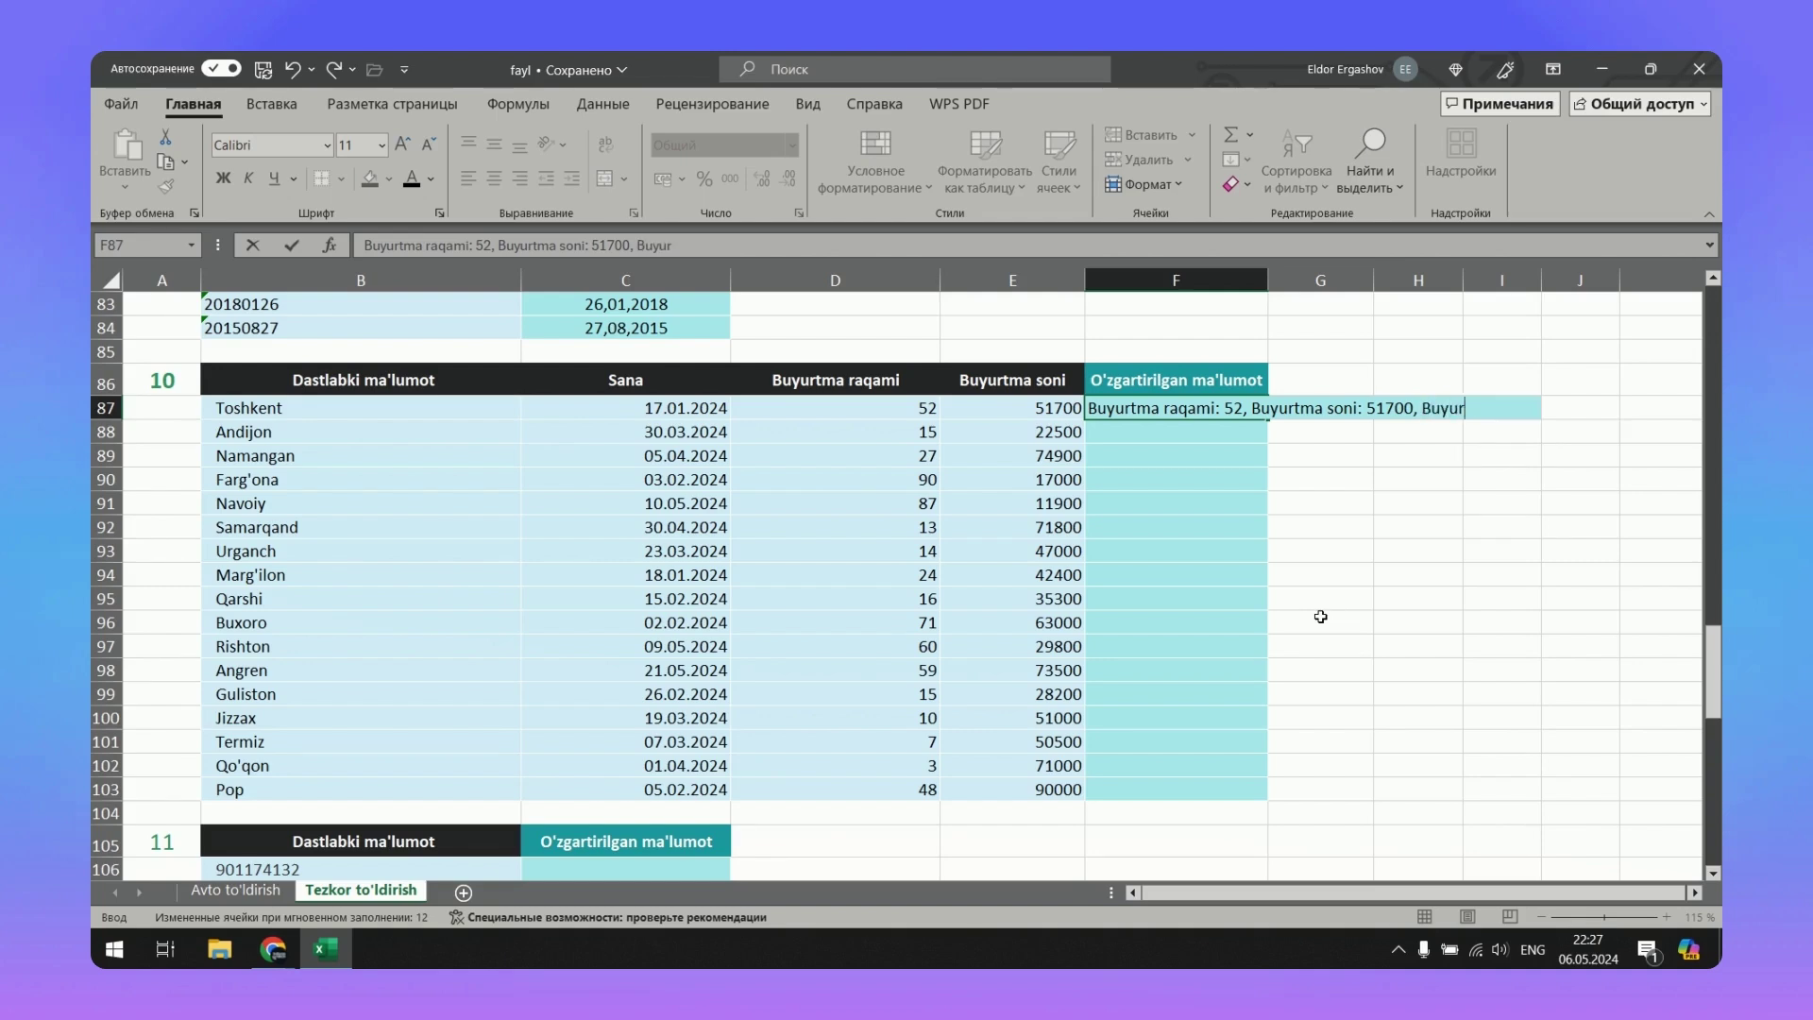
type("tmalar")
type(" Toshke")
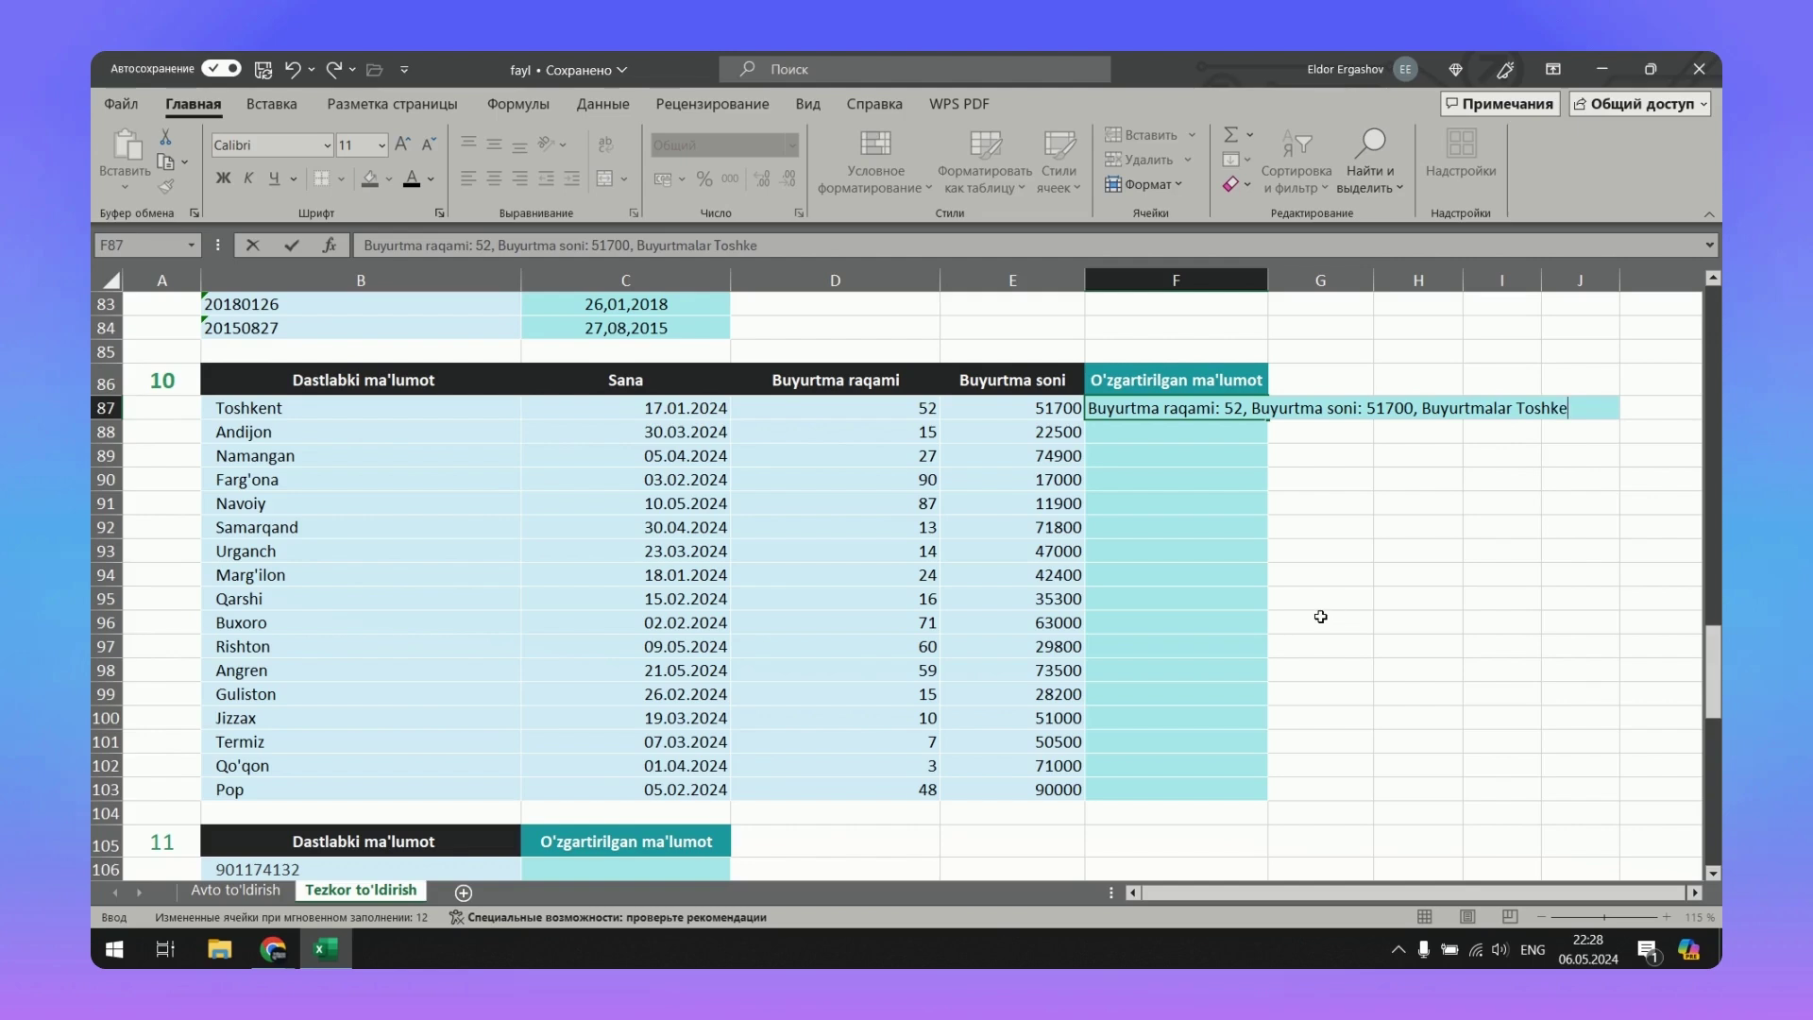
type("nt shariga")
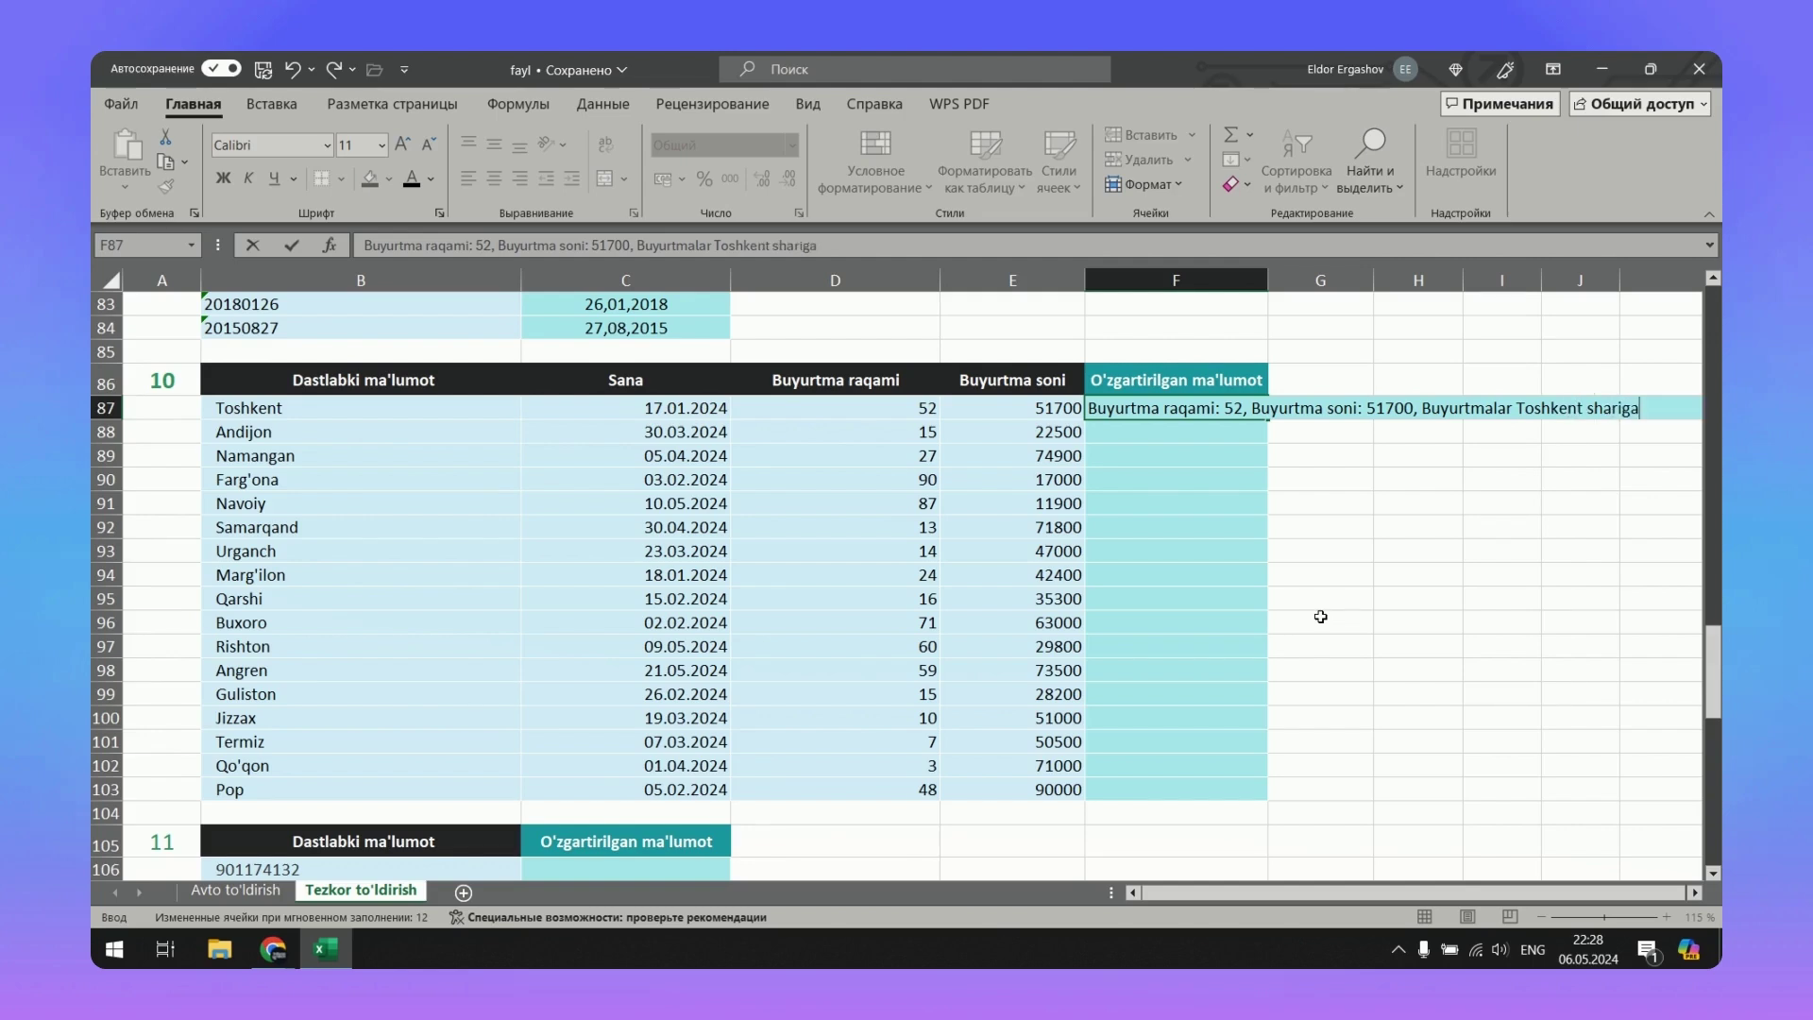
key("BackSpace")
key("BackSpace")
key("BackSpace")
type("iga 17")
type(",01,2")
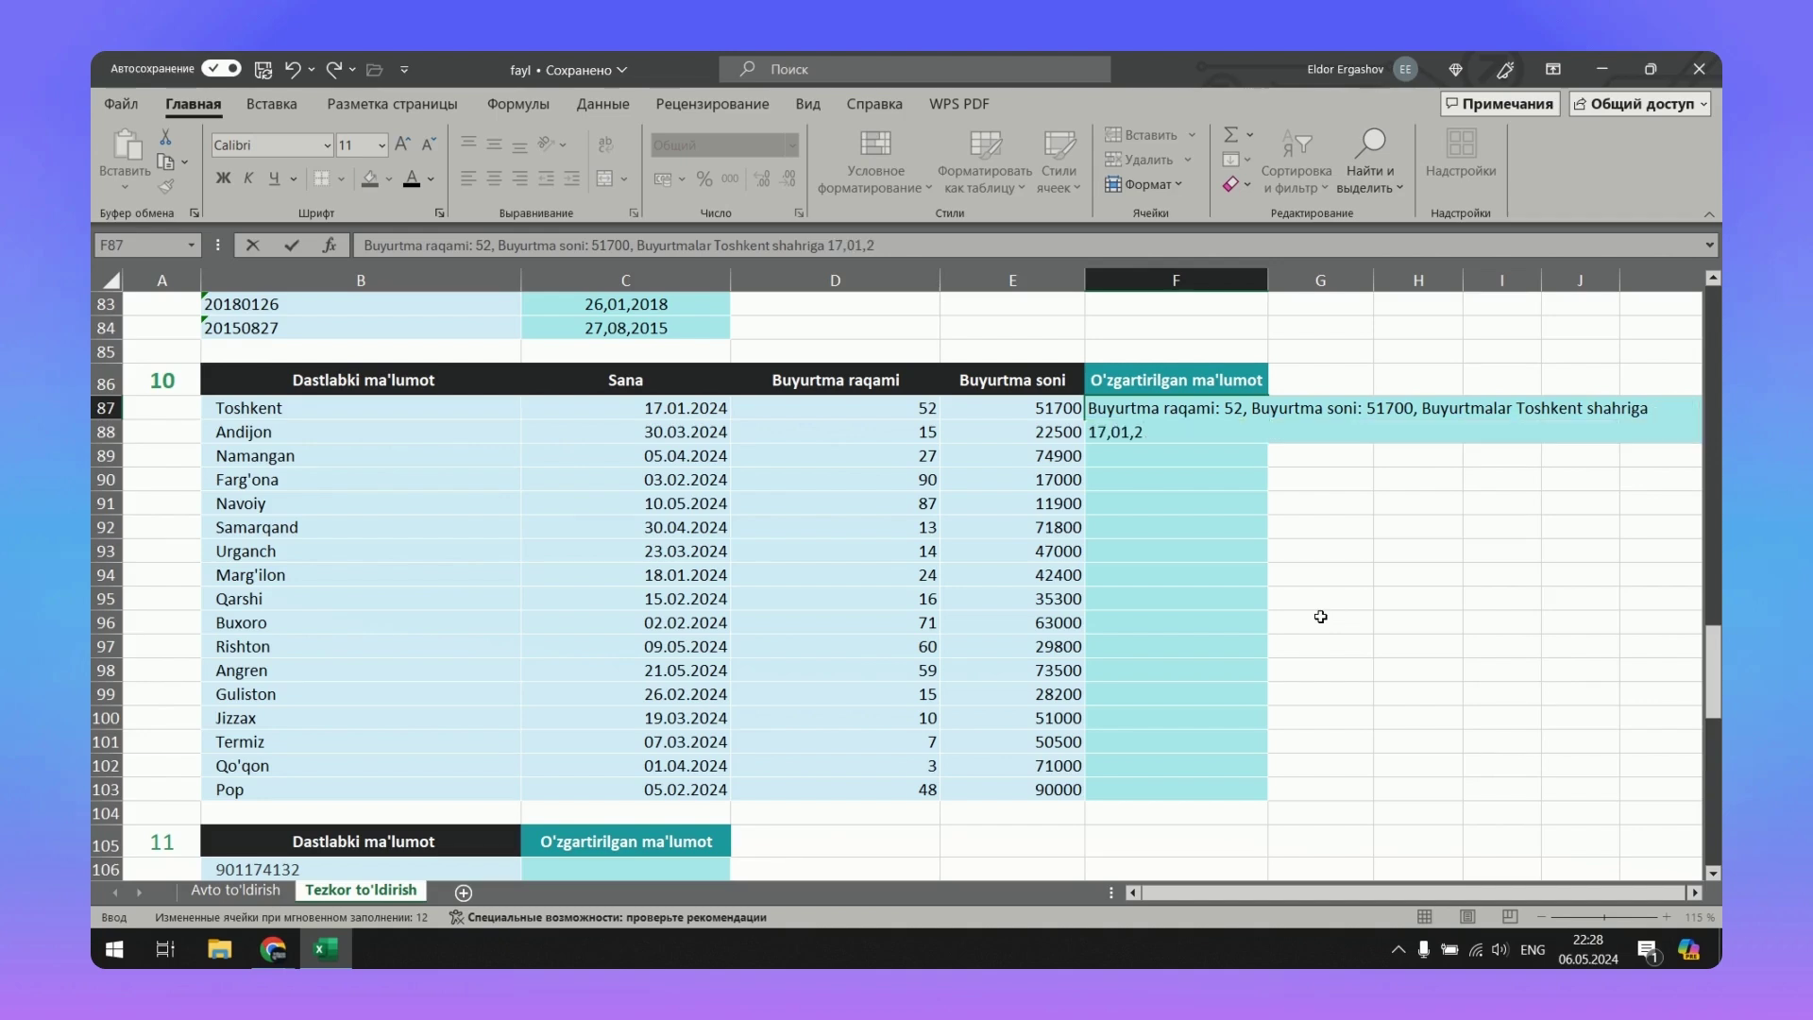
type("024")
type(" ga y")
type("etkazila")
type("di.")
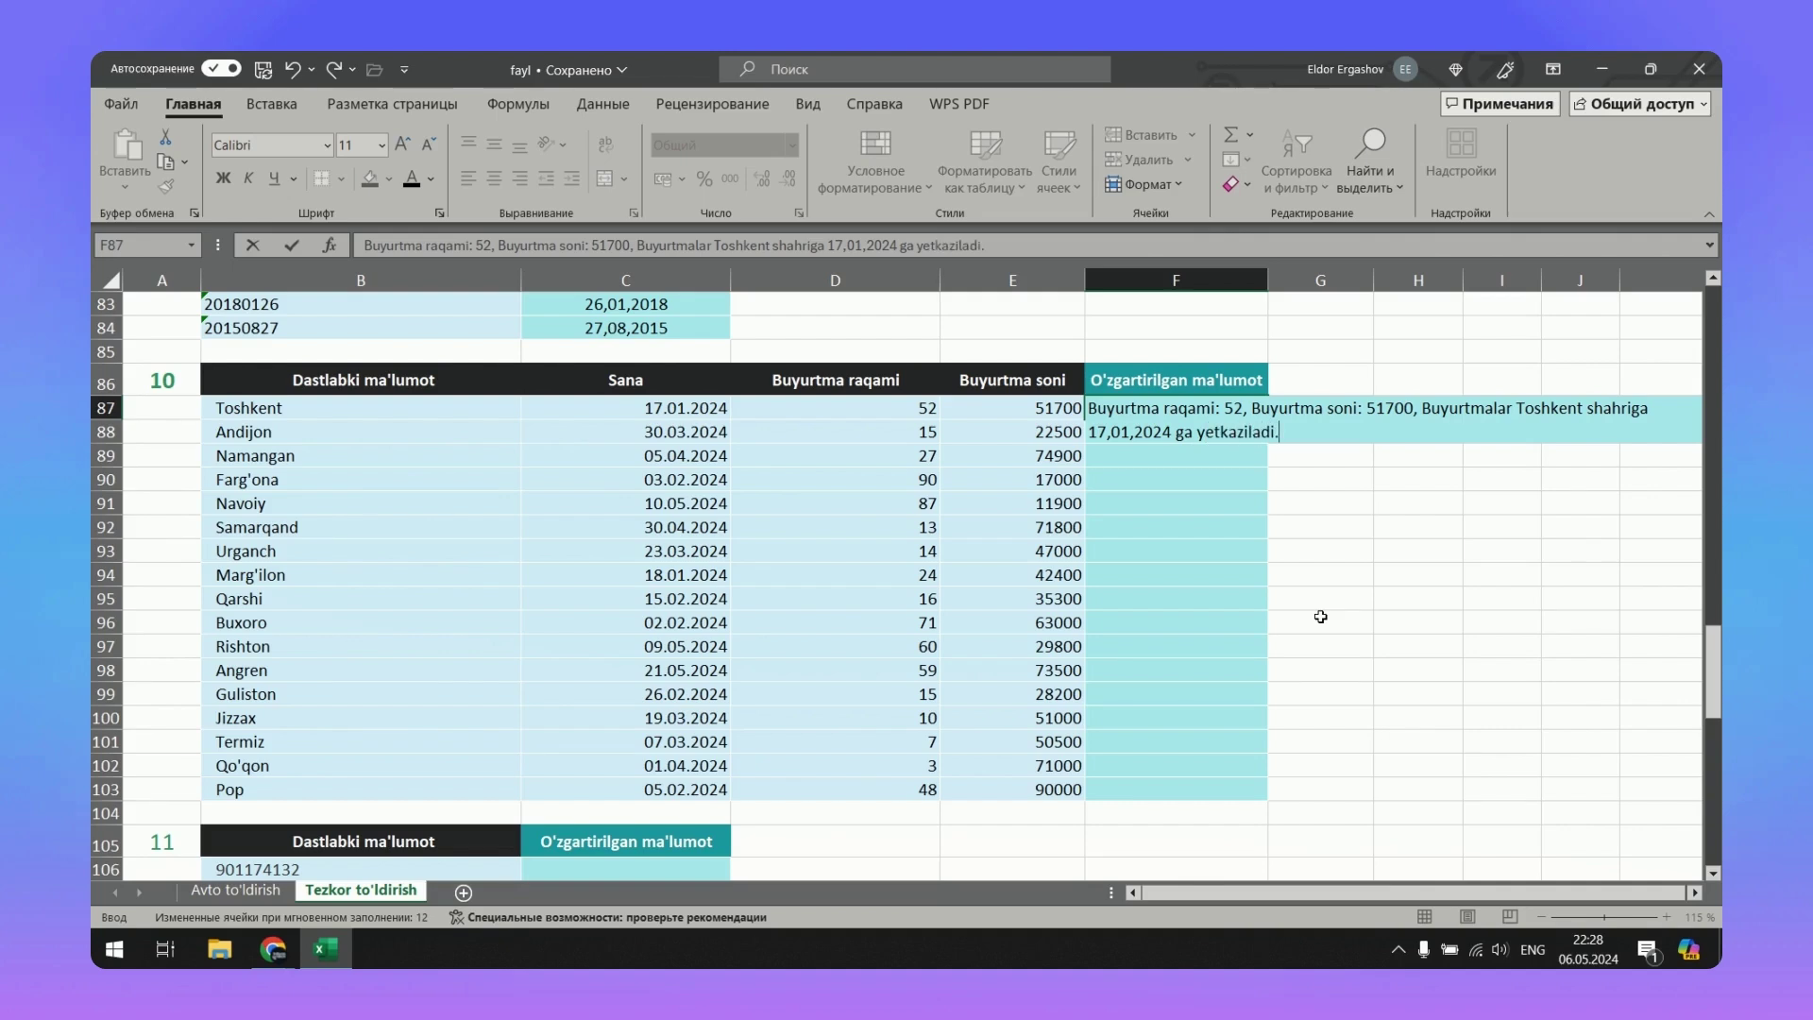
key("Return")
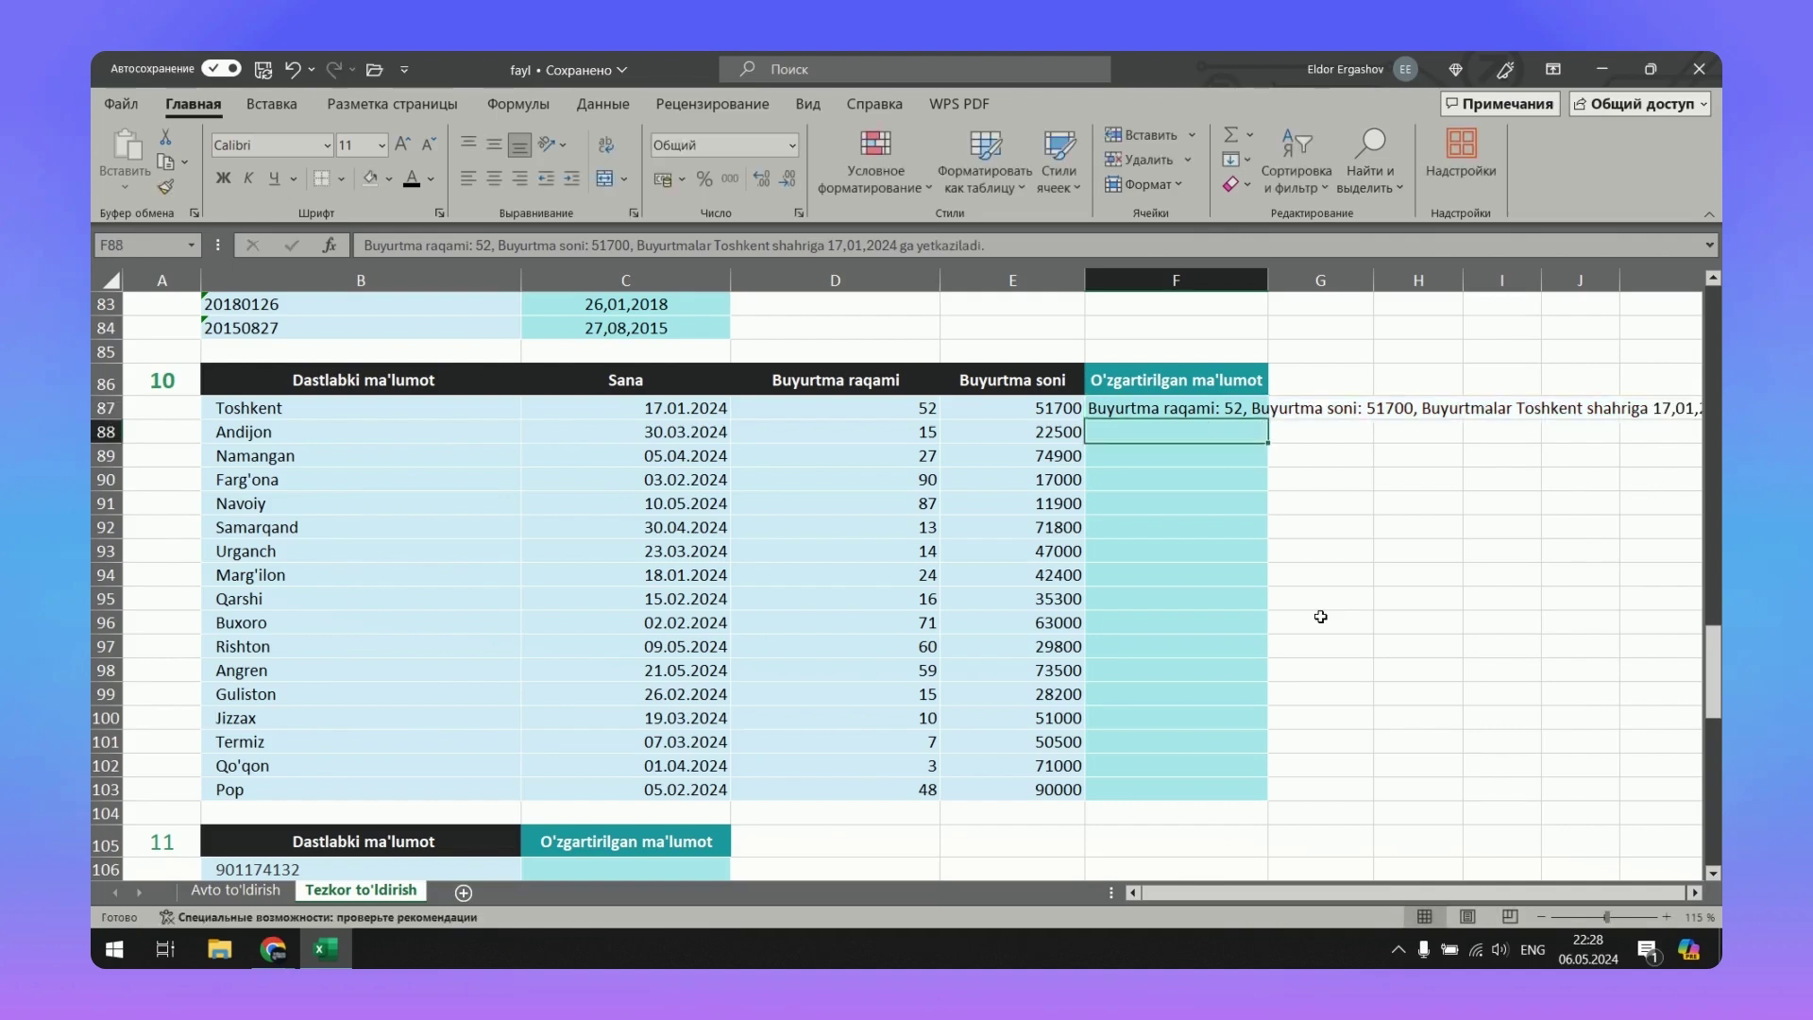
Autofit column F so the long F87 example sentence fits.
double_click(1266, 283)
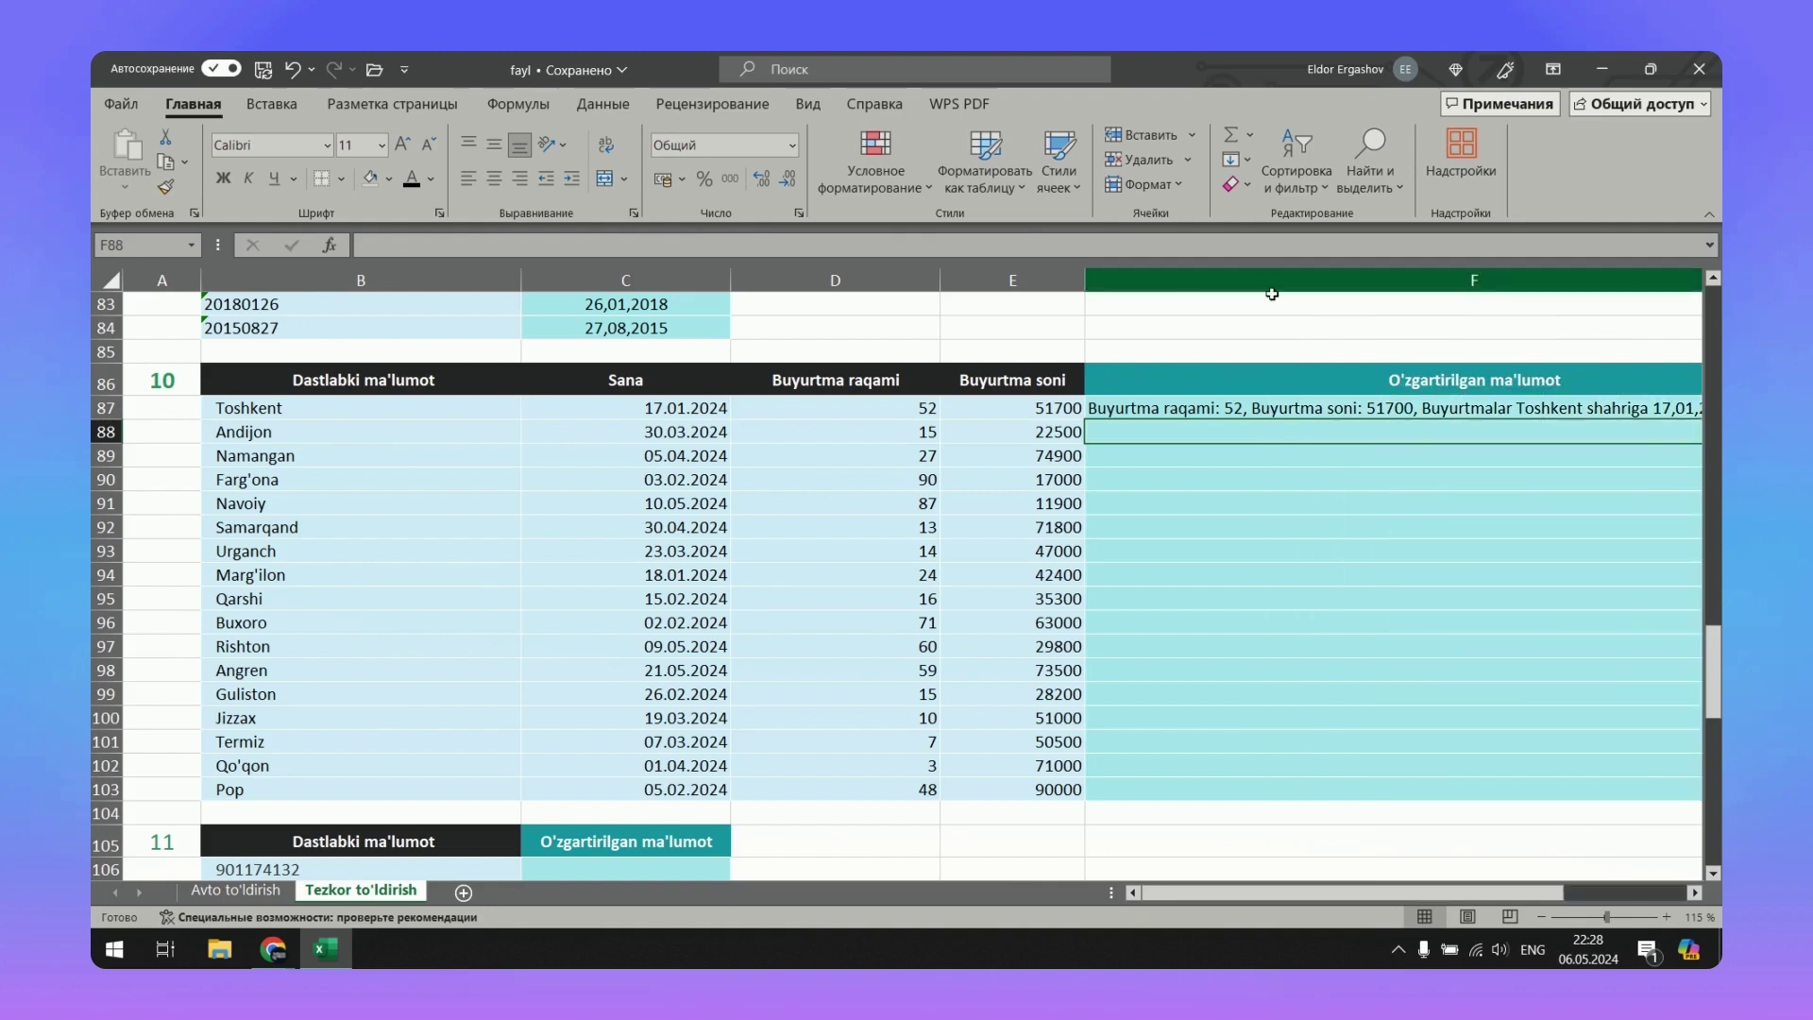
left_click_drag(1397, 894, 1478, 892)
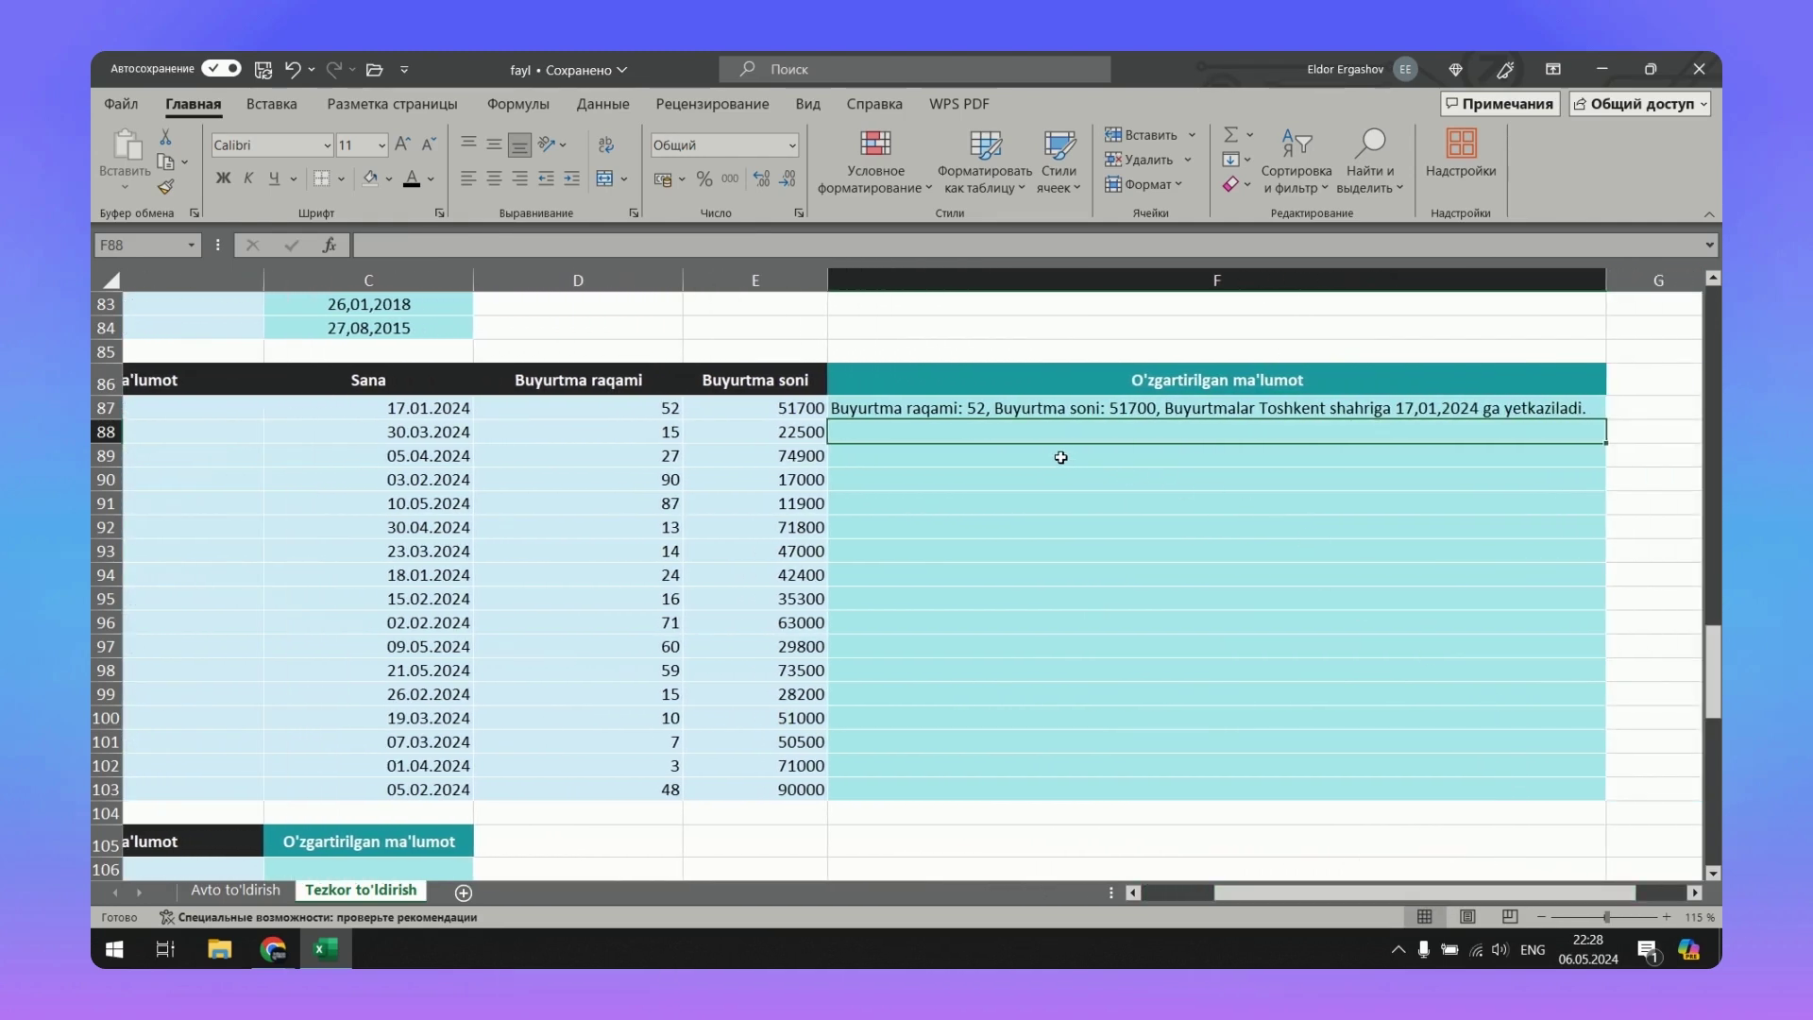
left_click(974, 413)
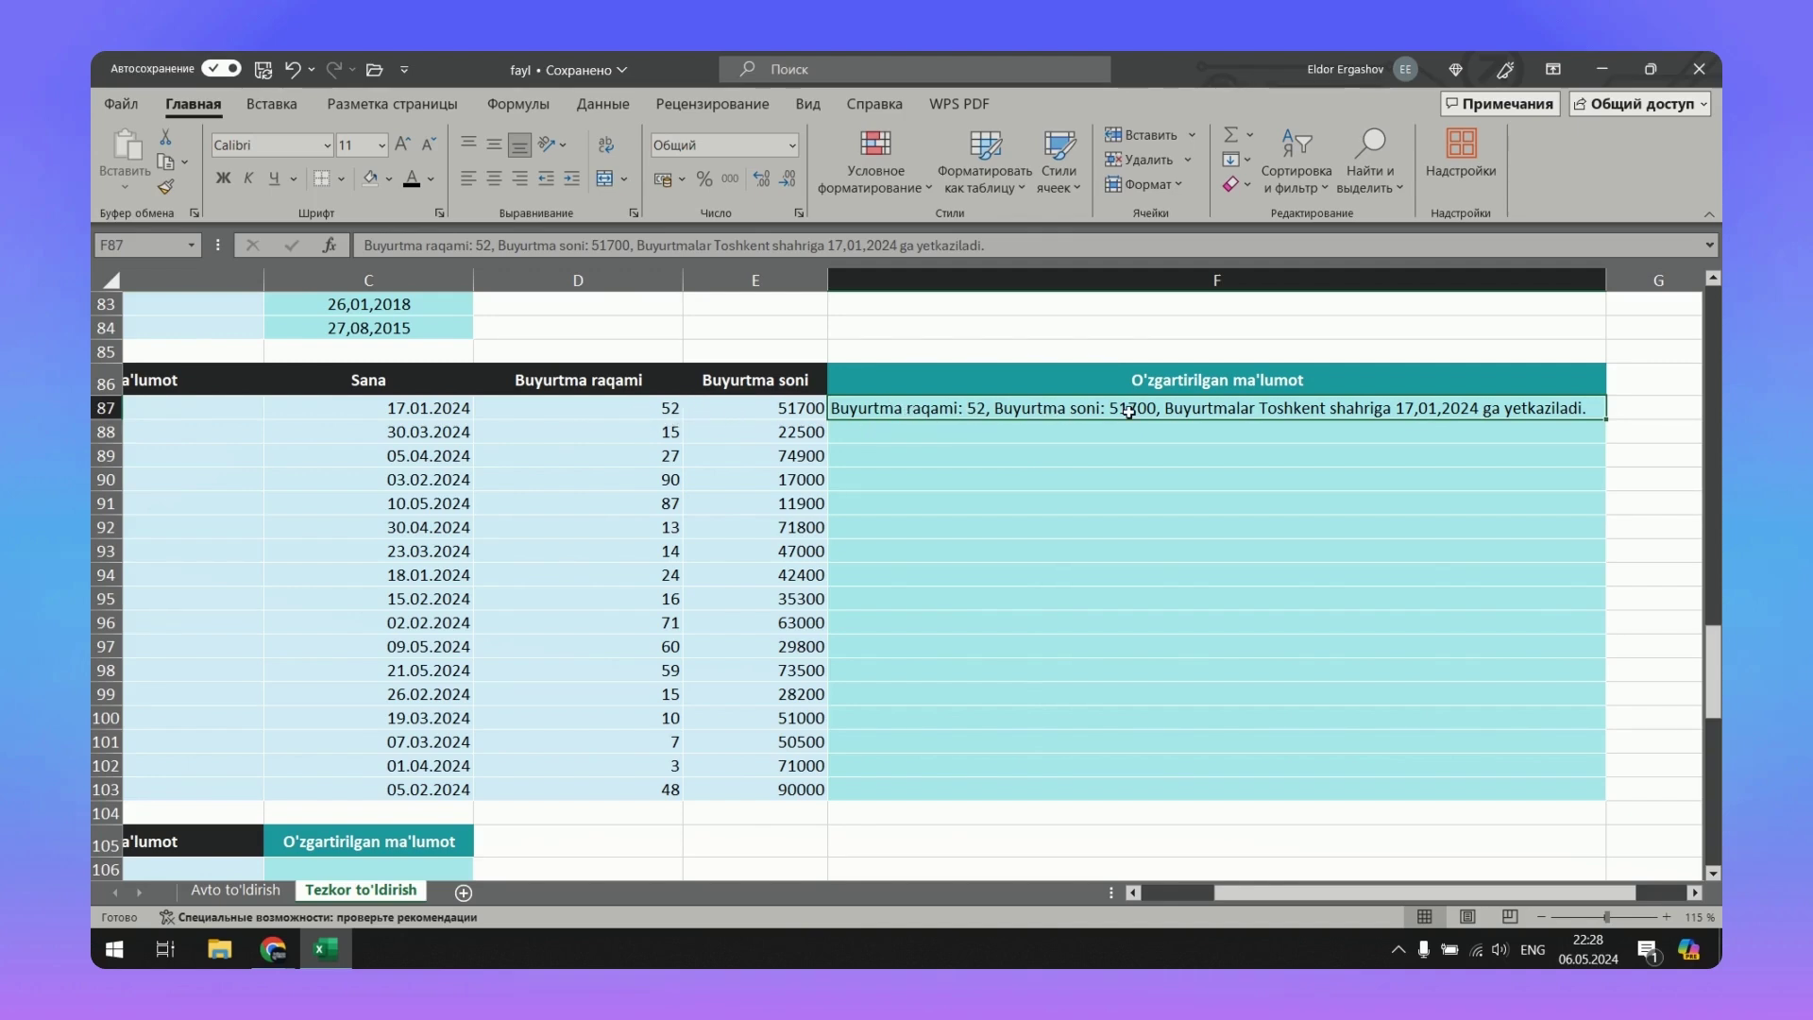
Delete the word 'Buyurtmalar' from the F87 sentence, then check it and select F88.
double_click(1235, 409)
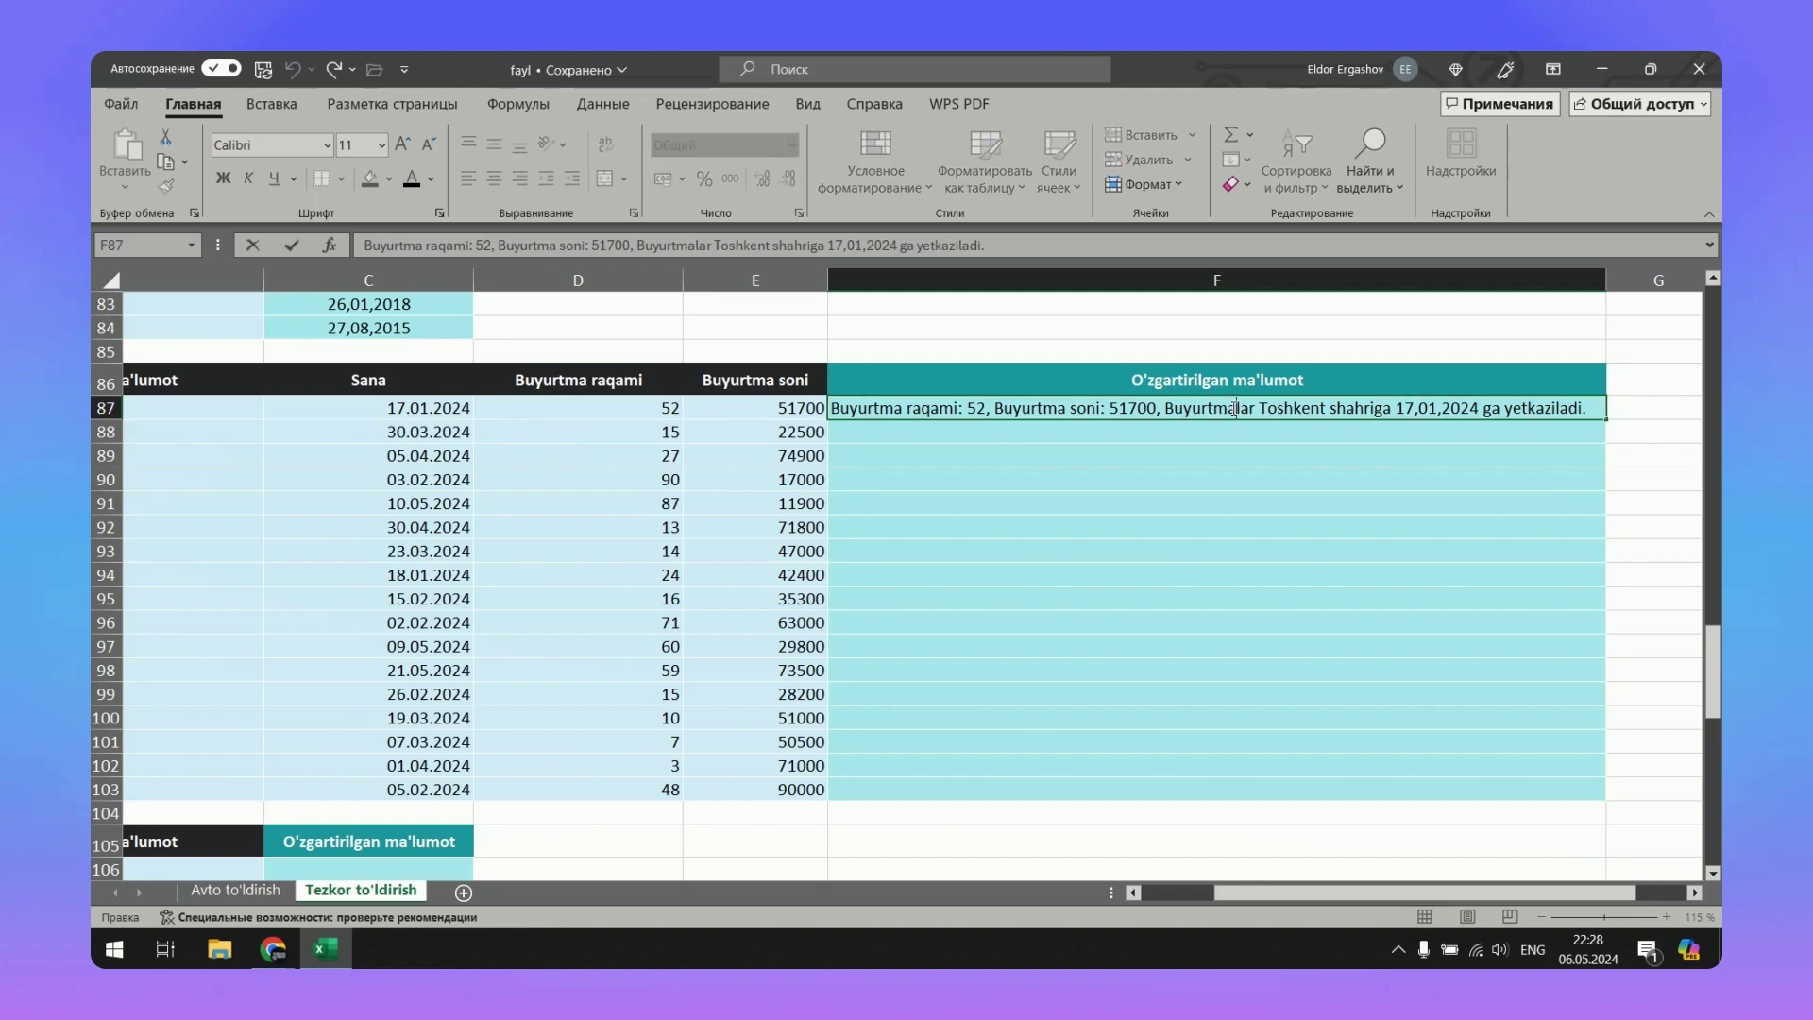
double_click(1205, 408)
key("BackSpace")
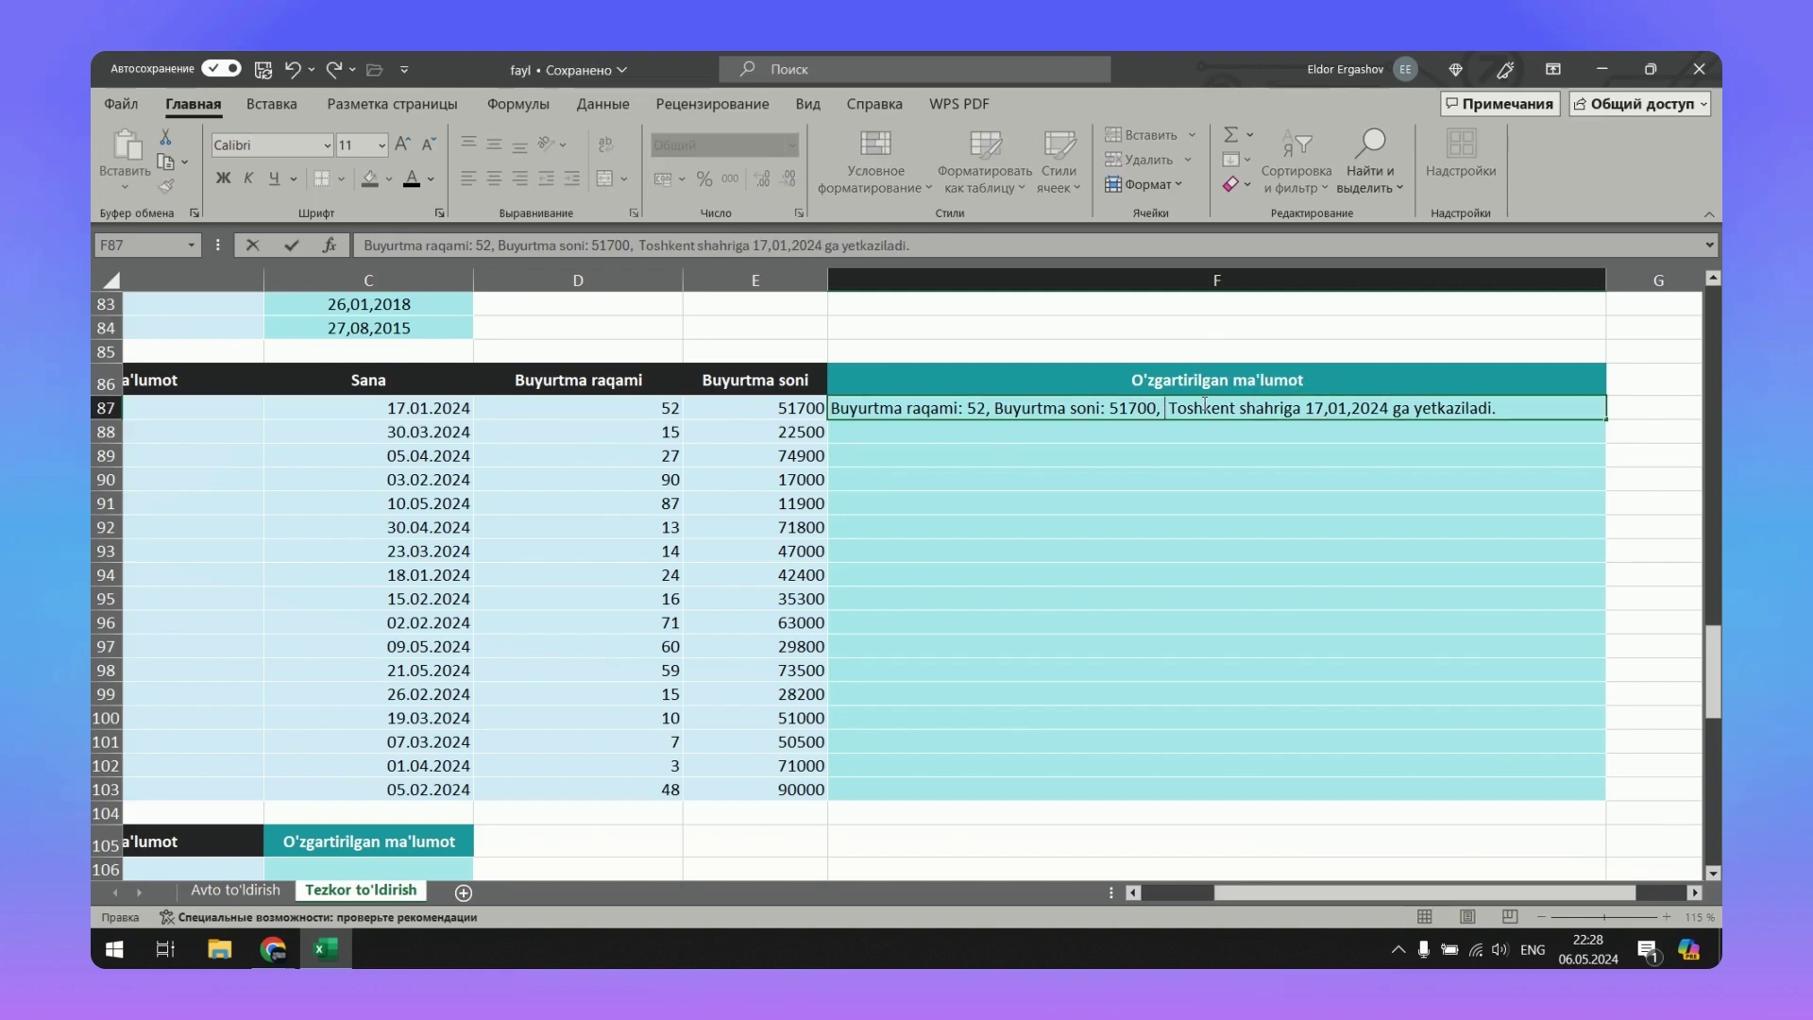
key("Return")
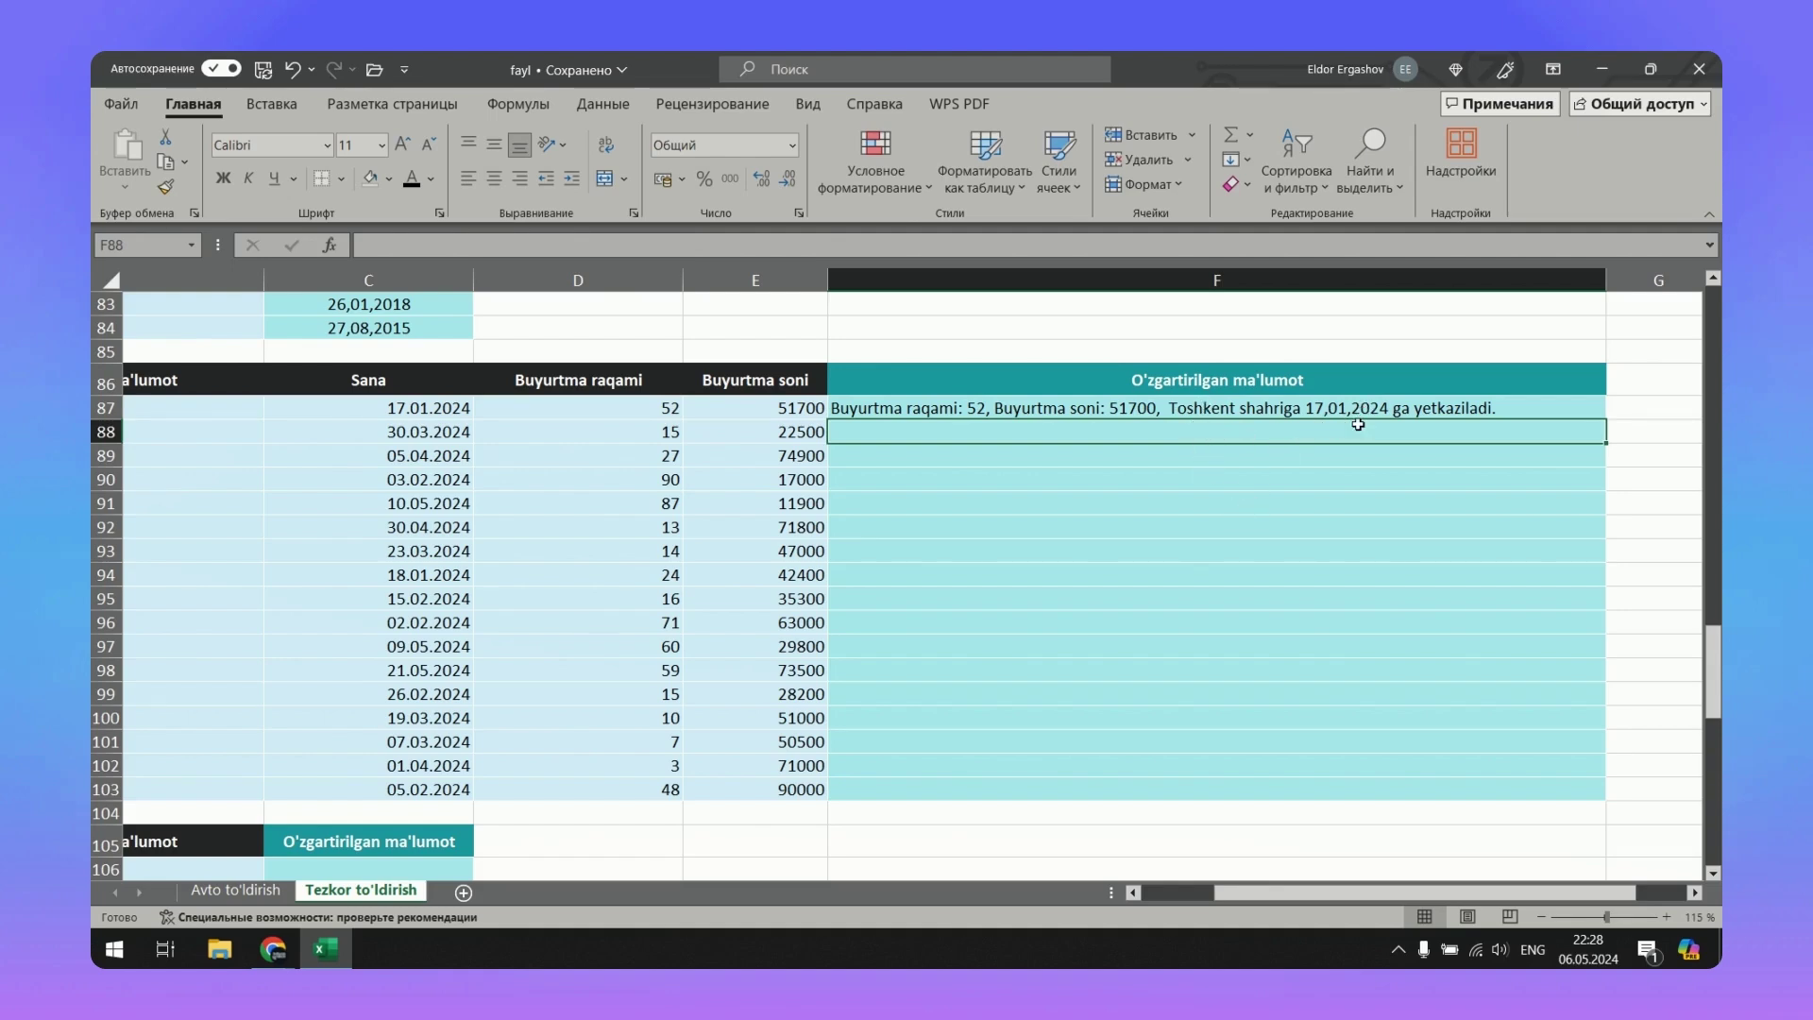
left_click_drag(1289, 895, 1131, 900)
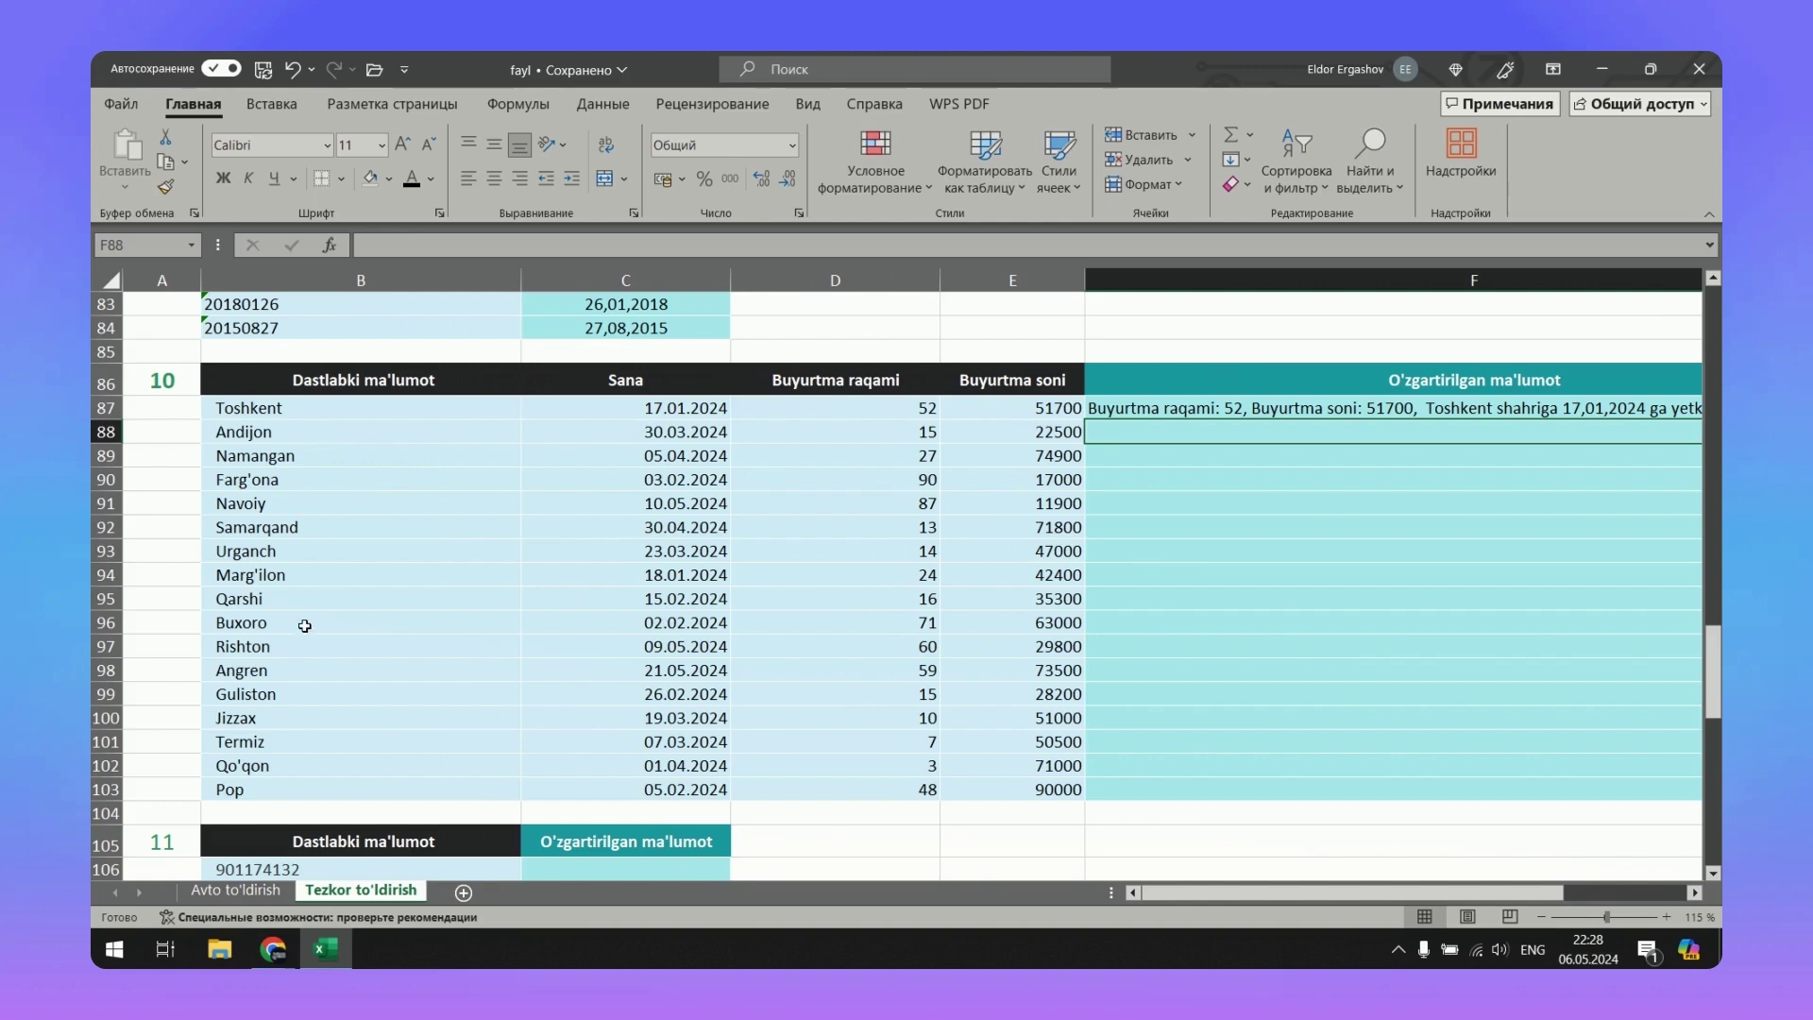
left_click(1204, 409)
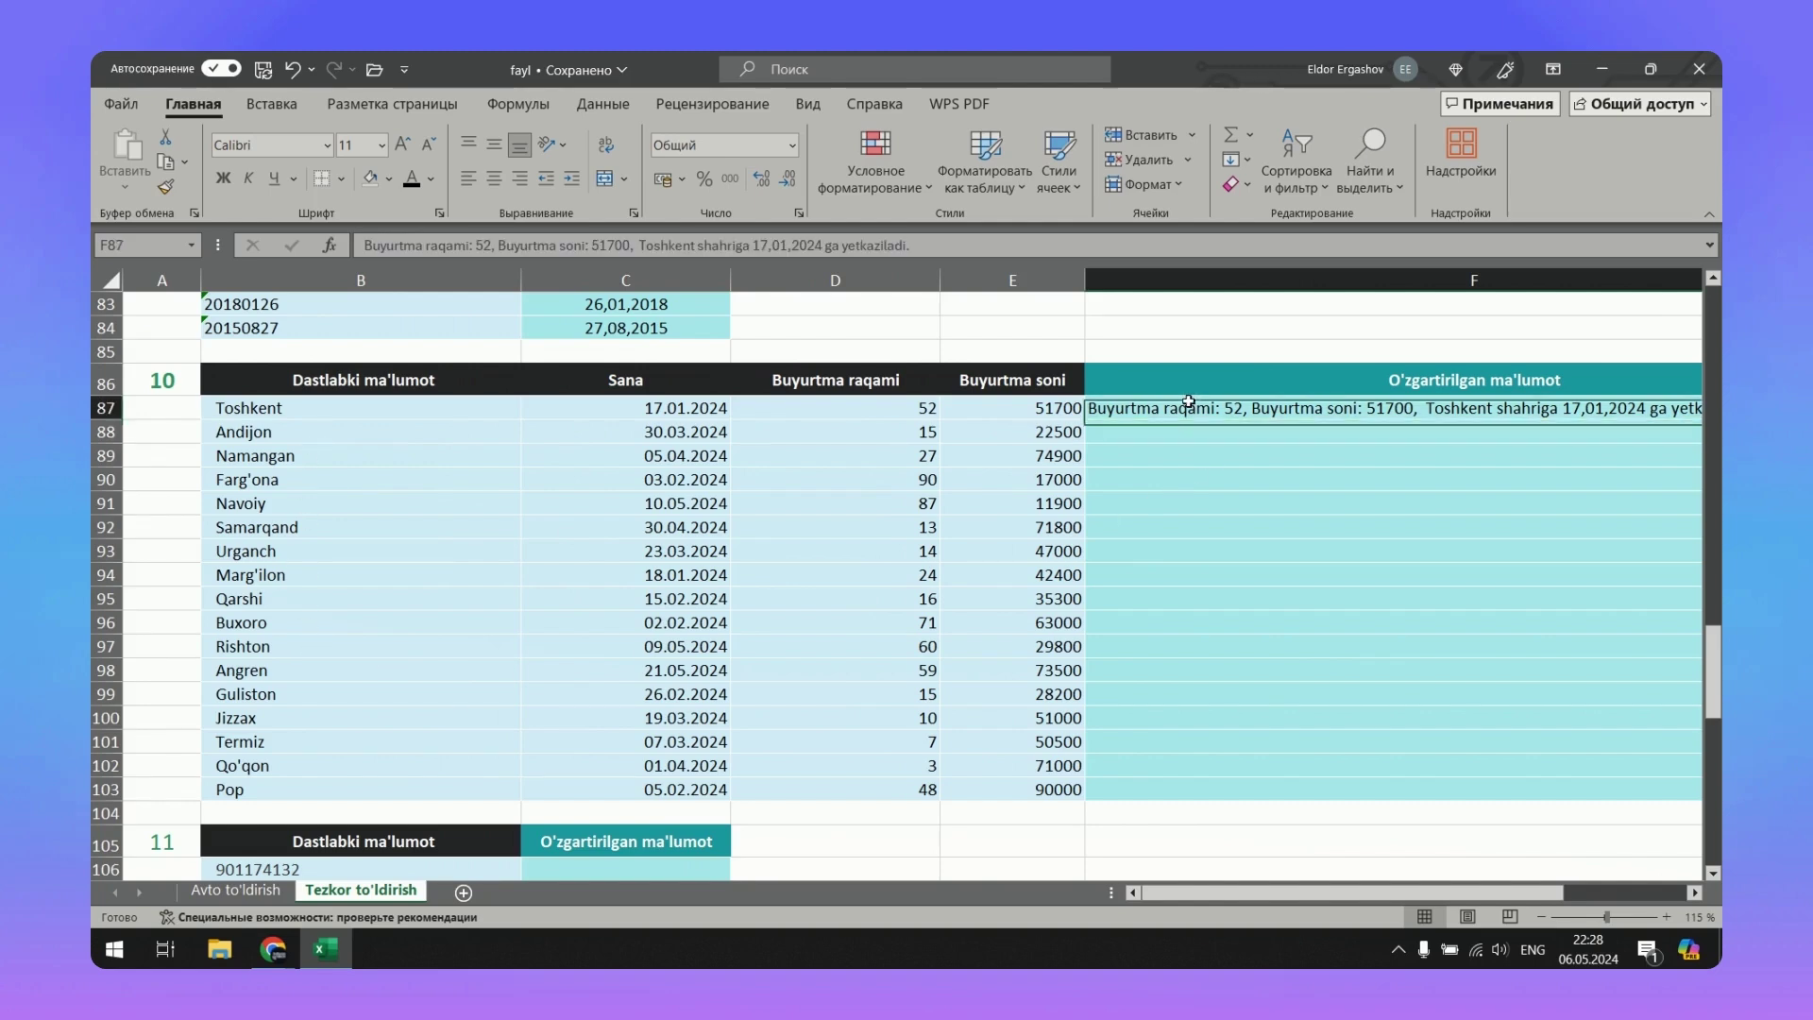
left_click(1131, 430)
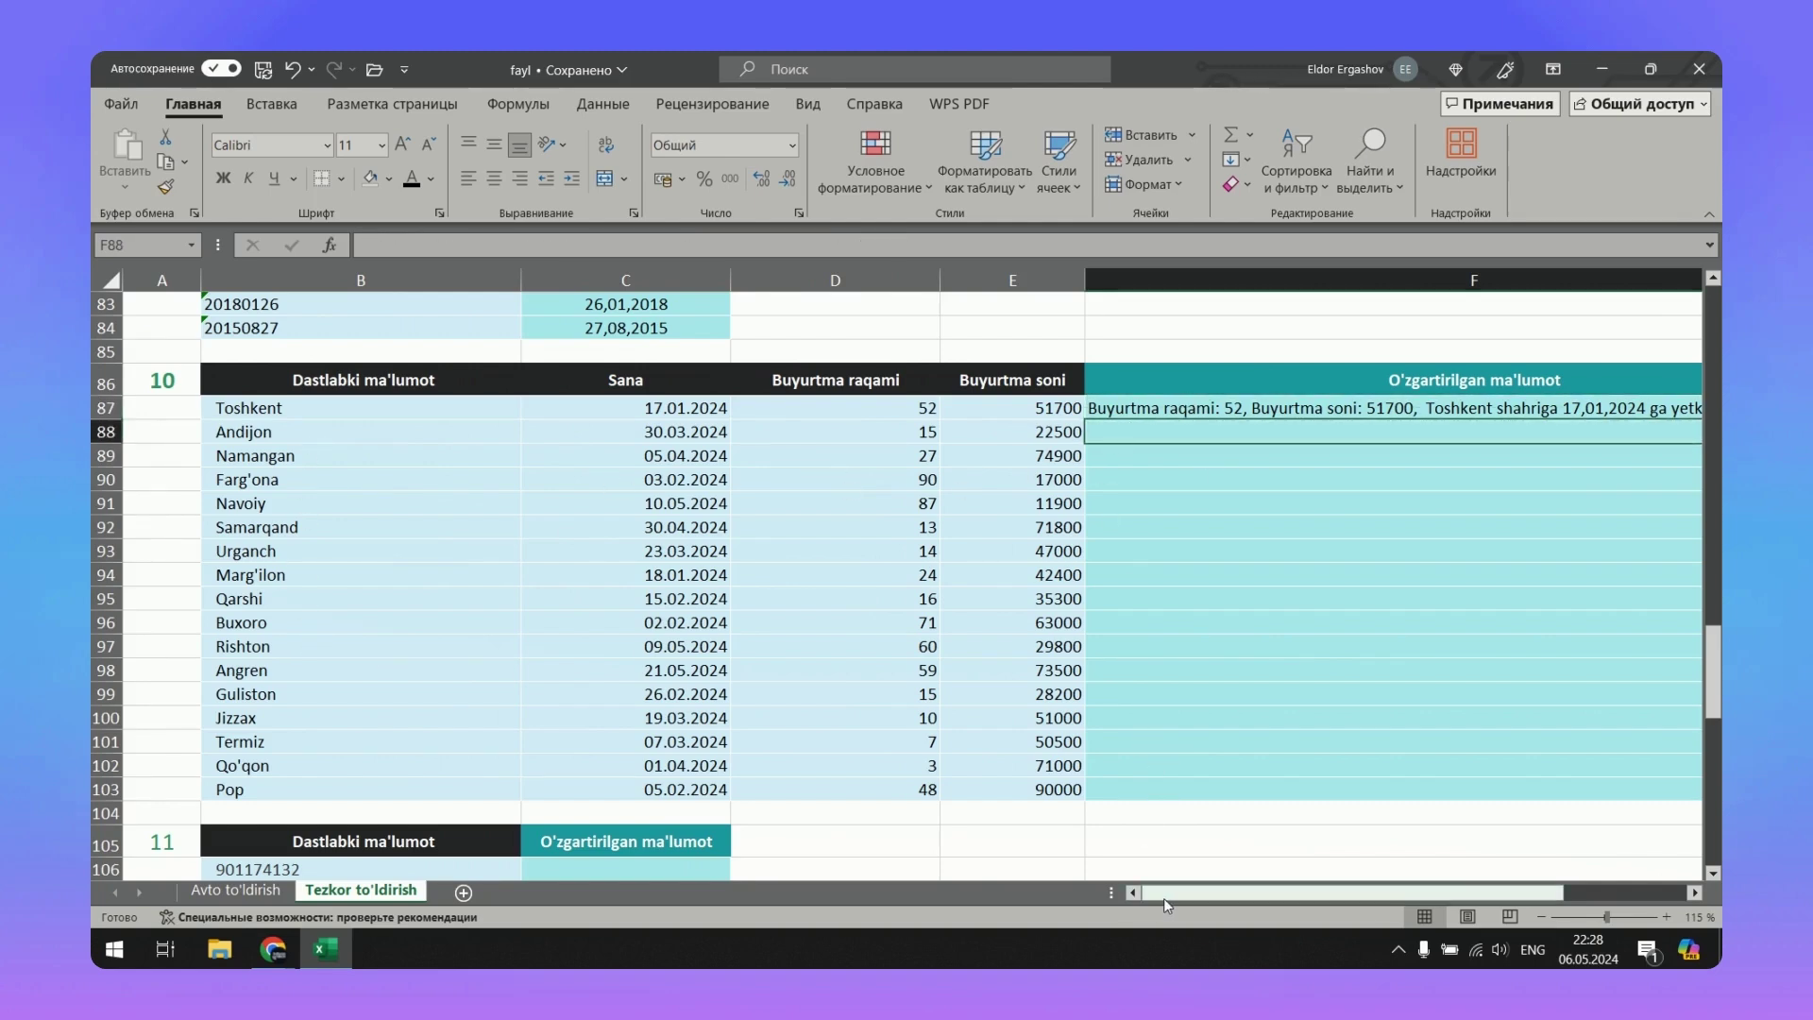
left_click_drag(1165, 898, 1199, 897)
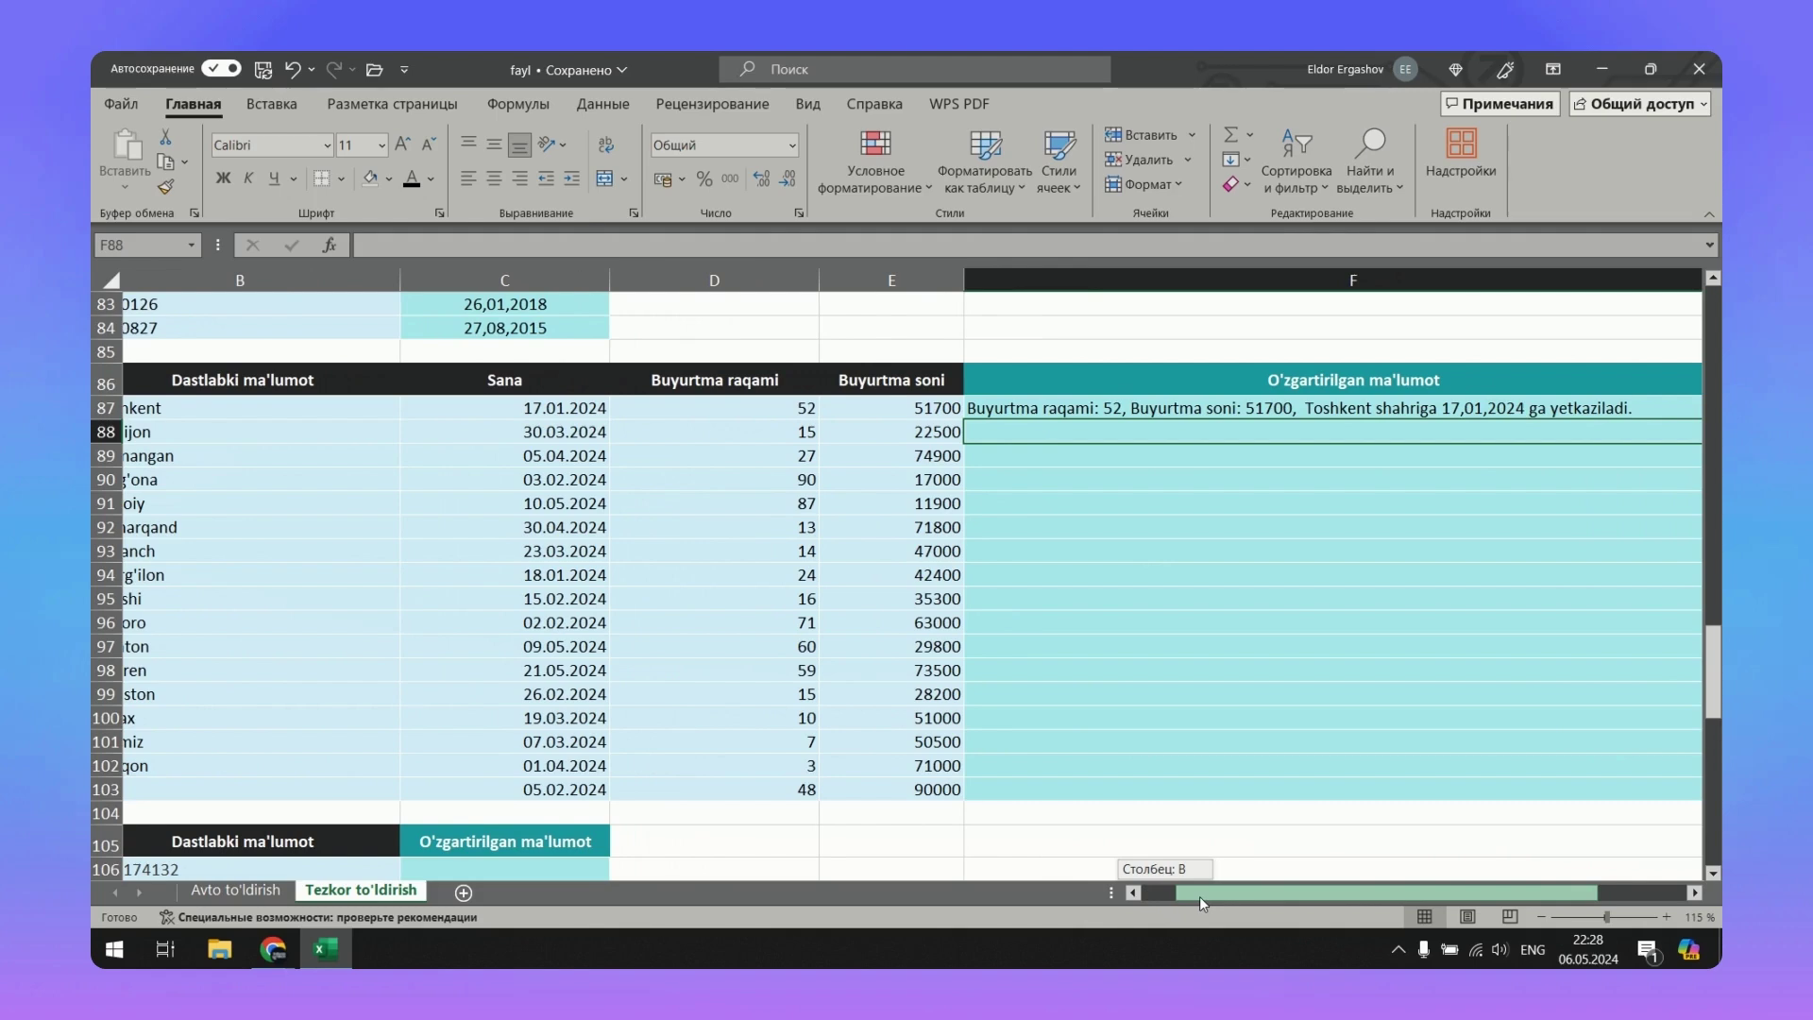
left_click_drag(1199, 897, 1169, 897)
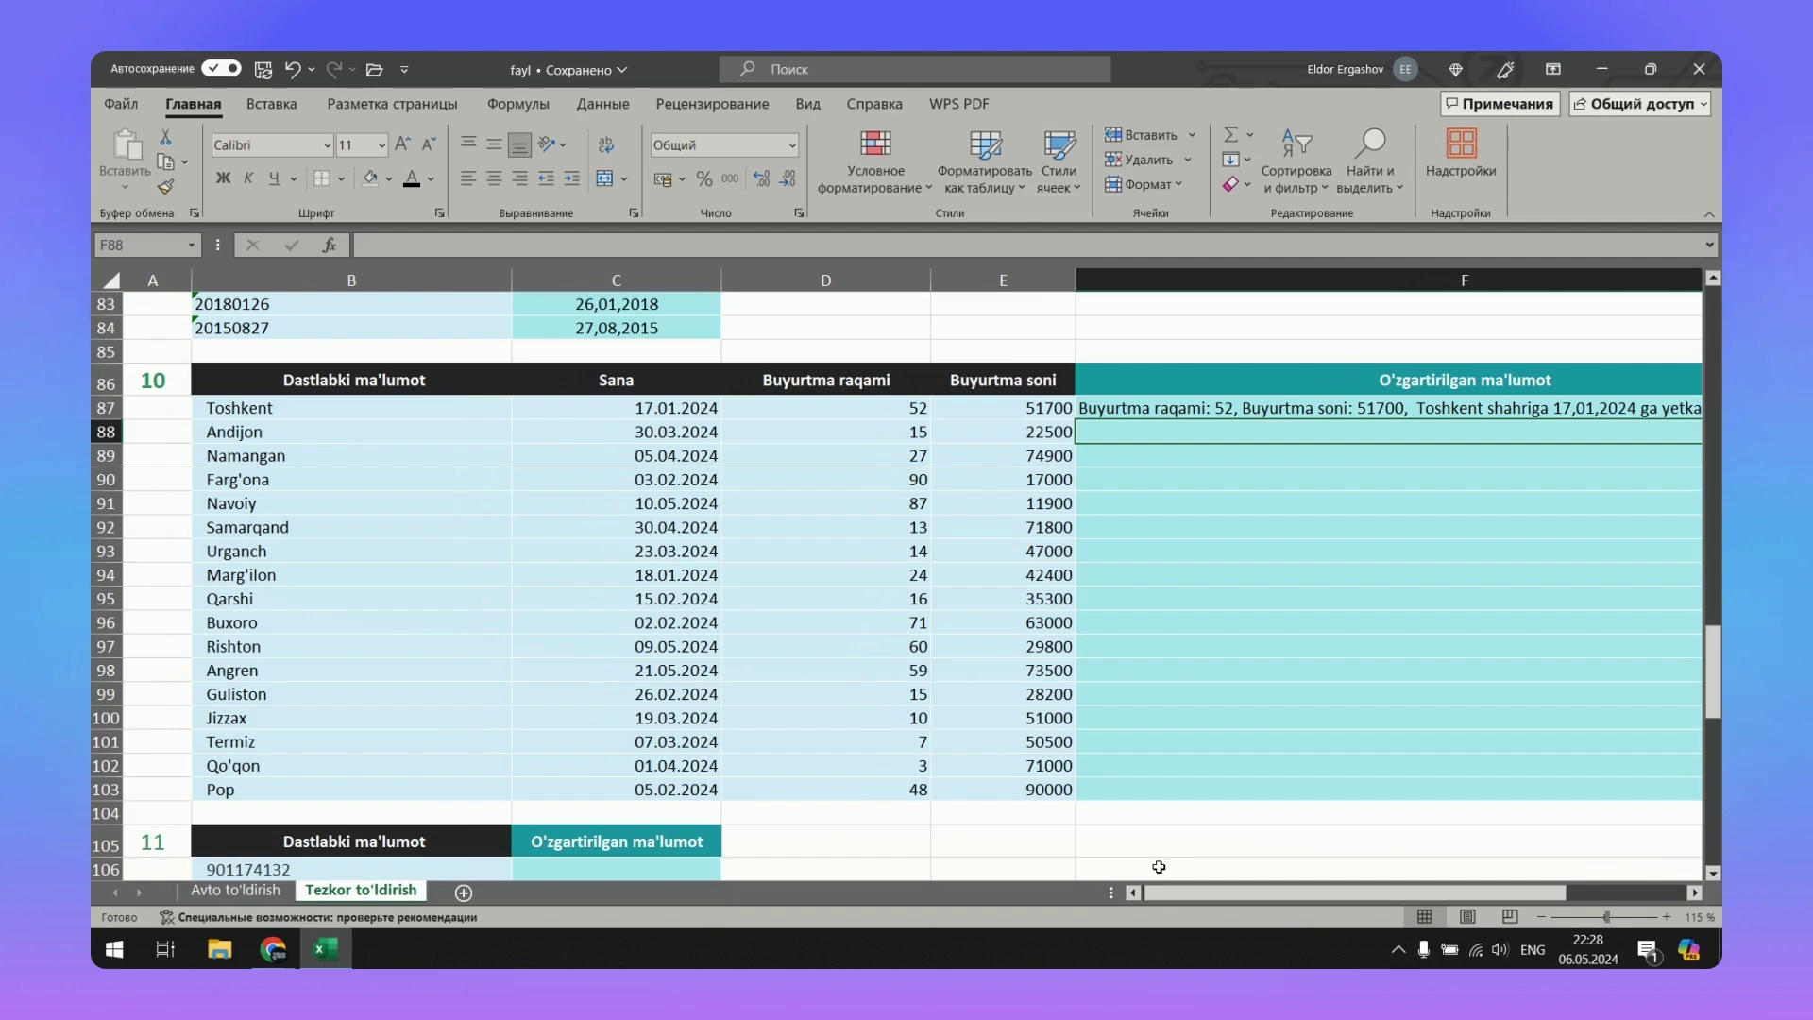
Flash Fill F88:F103 with order sentences for every city from the F87 example.
key("ctrl+e")
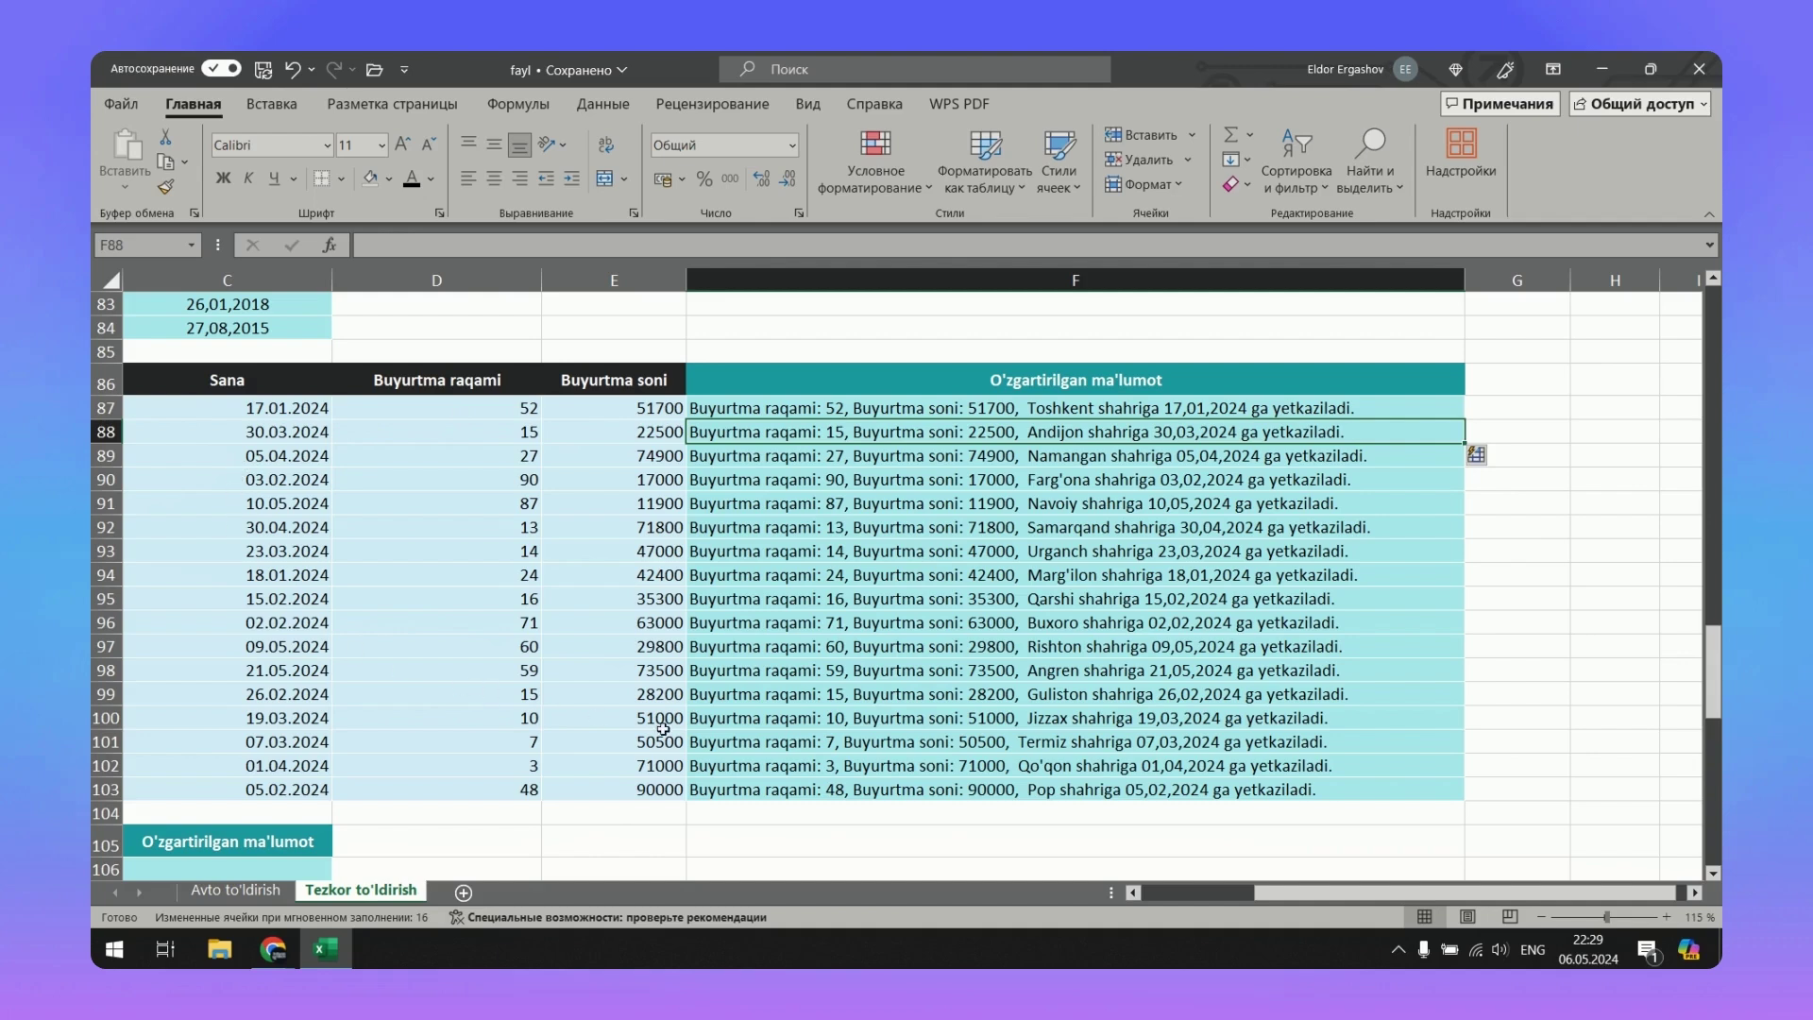
mouse_move(1248, 893)
left_mouse_down()
mouse_move(1268, 900)
mouse_move(1137, 904)
left_mouse_up()
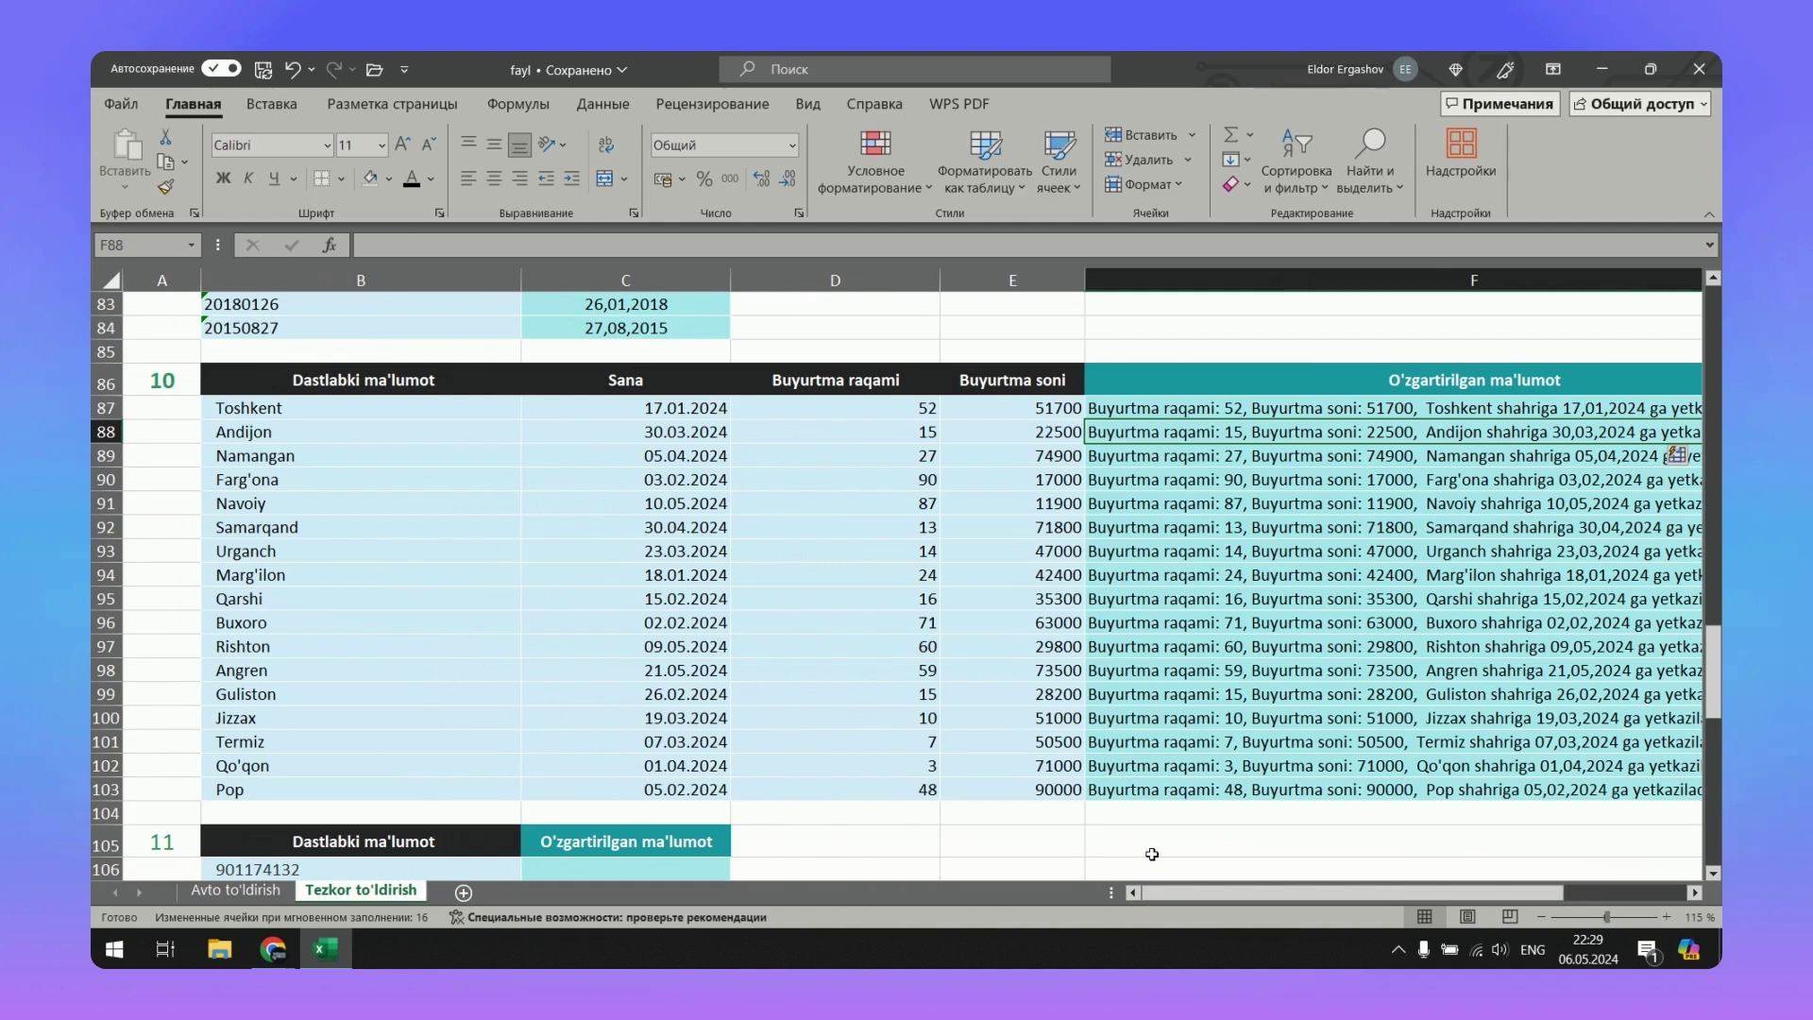
mouse_move(1223, 899)
left_mouse_down()
mouse_move(1254, 895)
mouse_move(1203, 894)
left_mouse_up()
Scroll down to section 11's raw phone numbers and select the first one in B106.
scroll(805, 620, "down", 1)
scroll(806, 621, "down", 1)
scroll(806, 621, "down", 3)
scroll(806, 621, "down", 1)
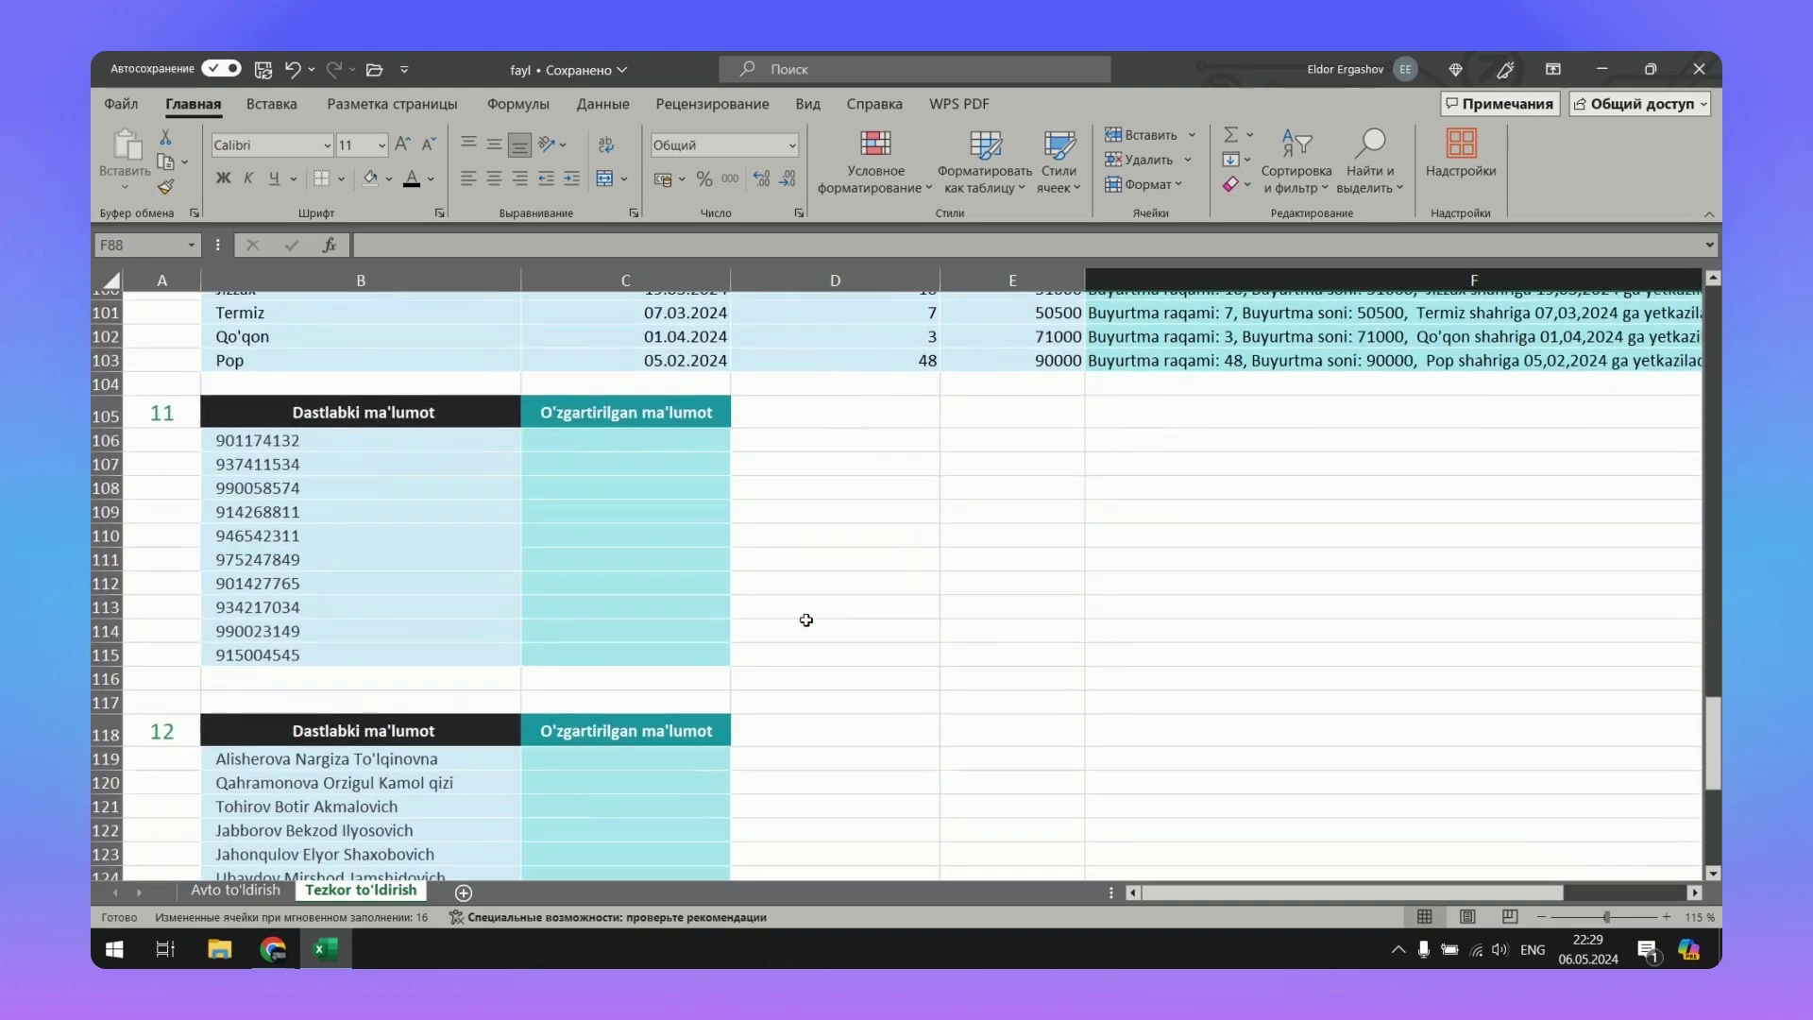
scroll(627, 567, "up", 2, "ctrl")
scroll(661, 568, "down", 10)
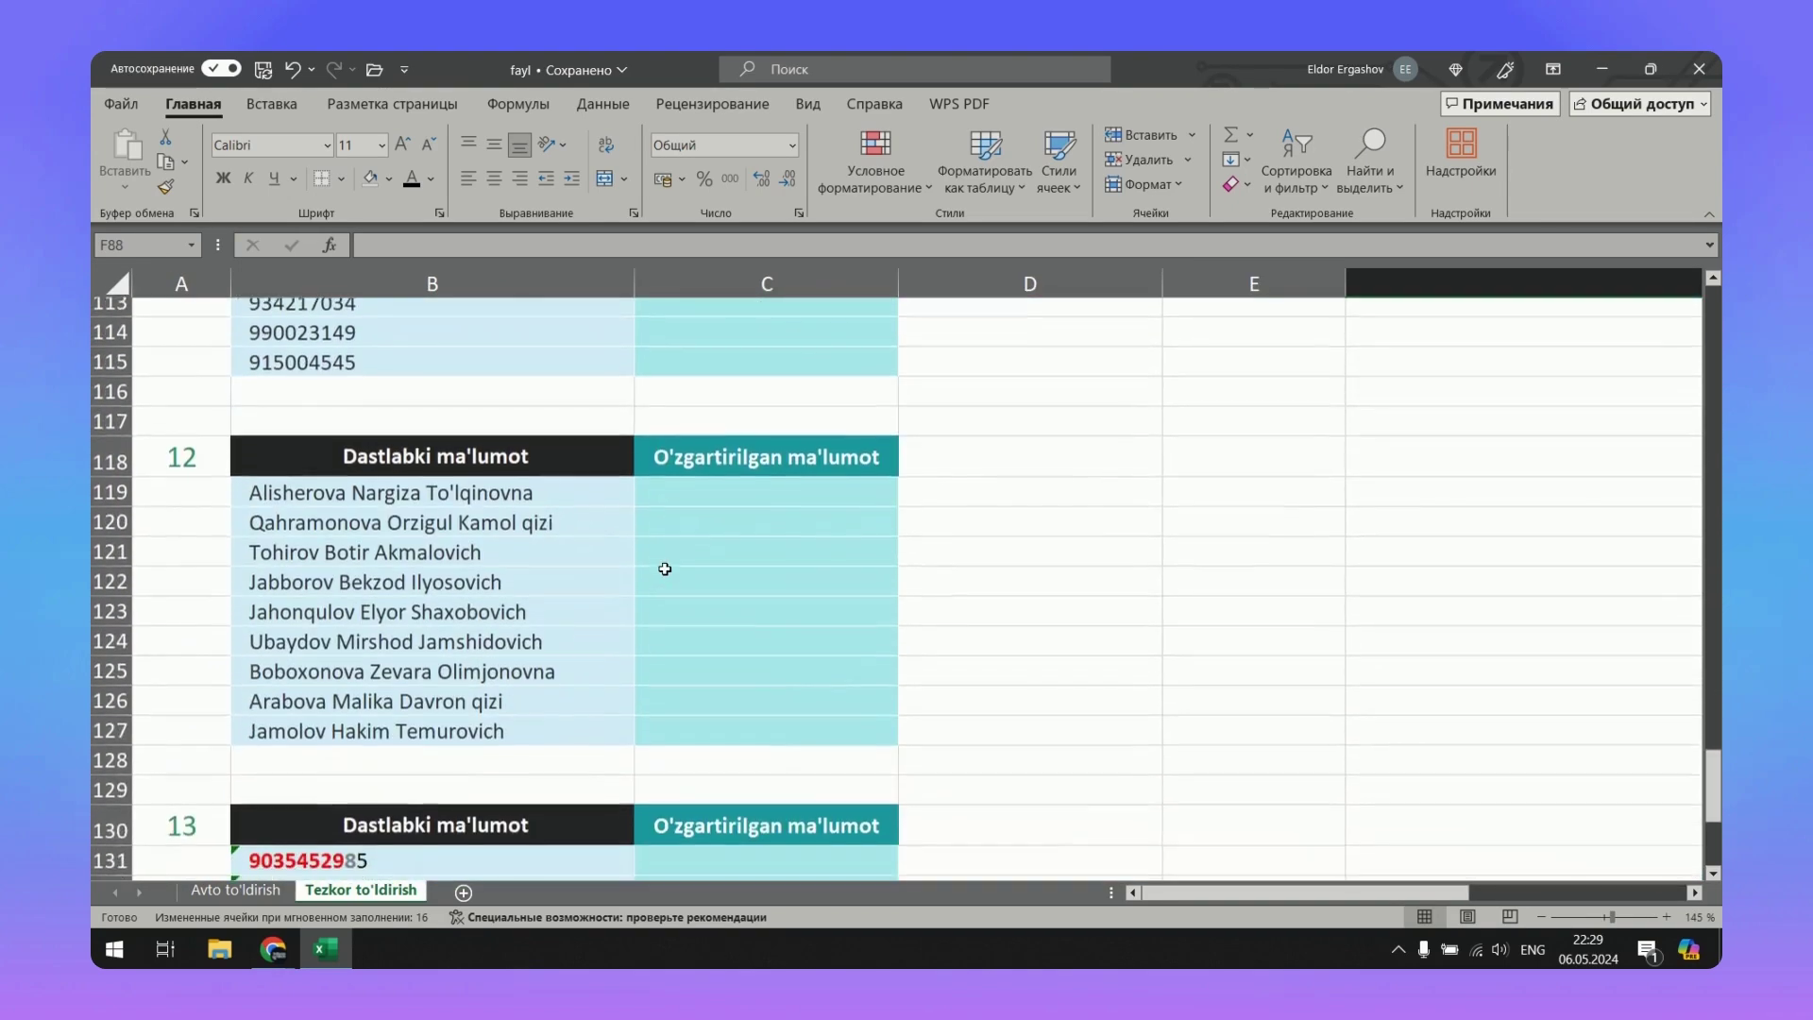
scroll(665, 569, "up", 1)
scroll(665, 568, "up", 2)
scroll(665, 569, "up", 2)
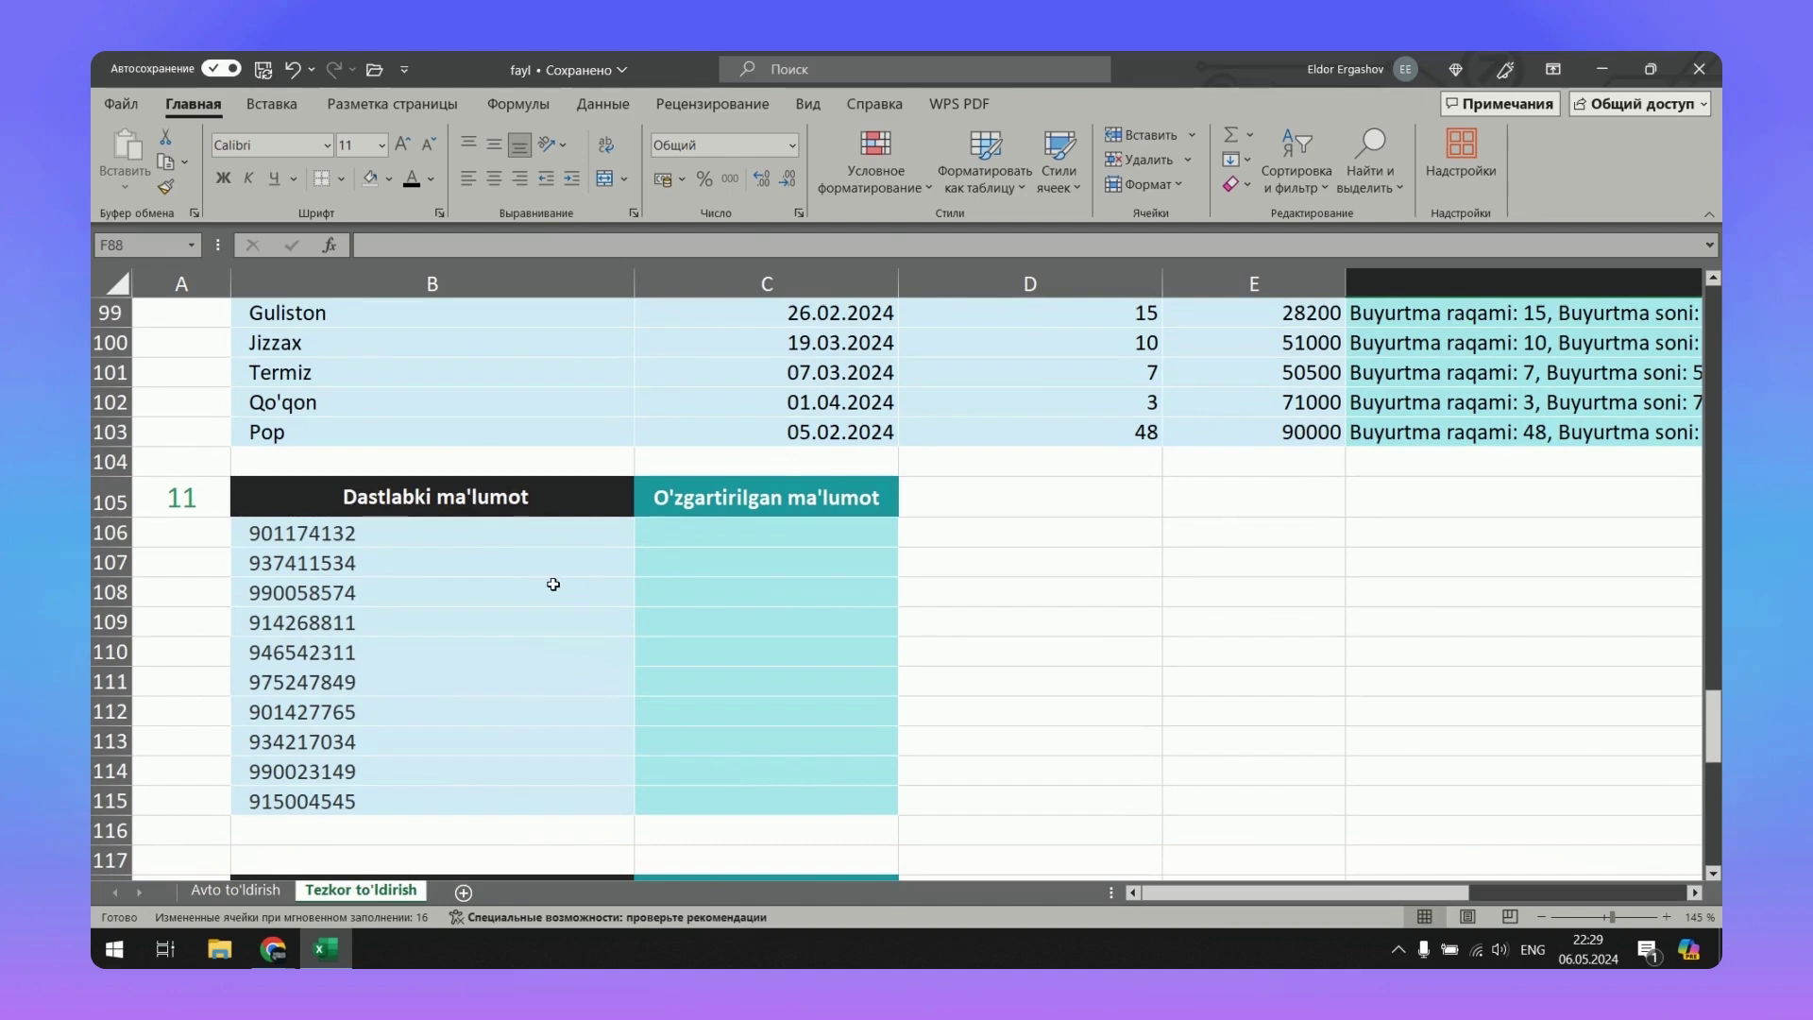
left_click(269, 536)
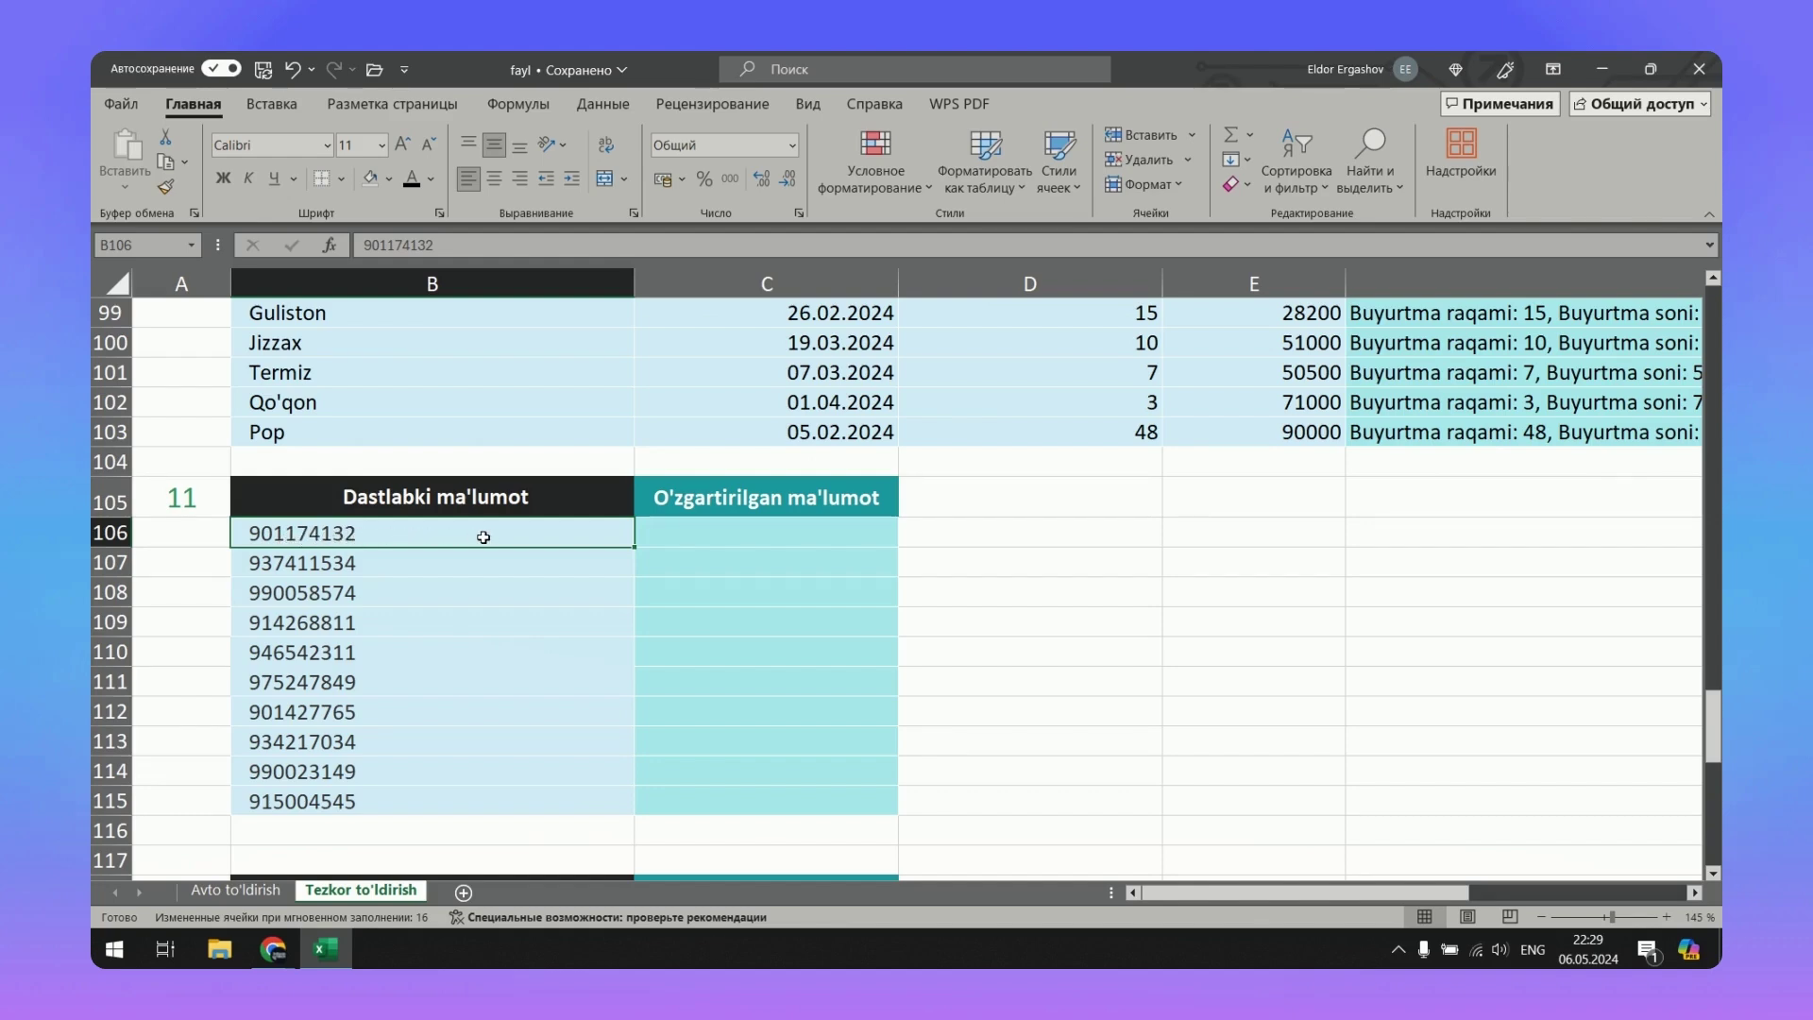
Type the first phone number in C106 as a bracketed (+99890) example with hyphenated digit groups.
left_click(688, 538)
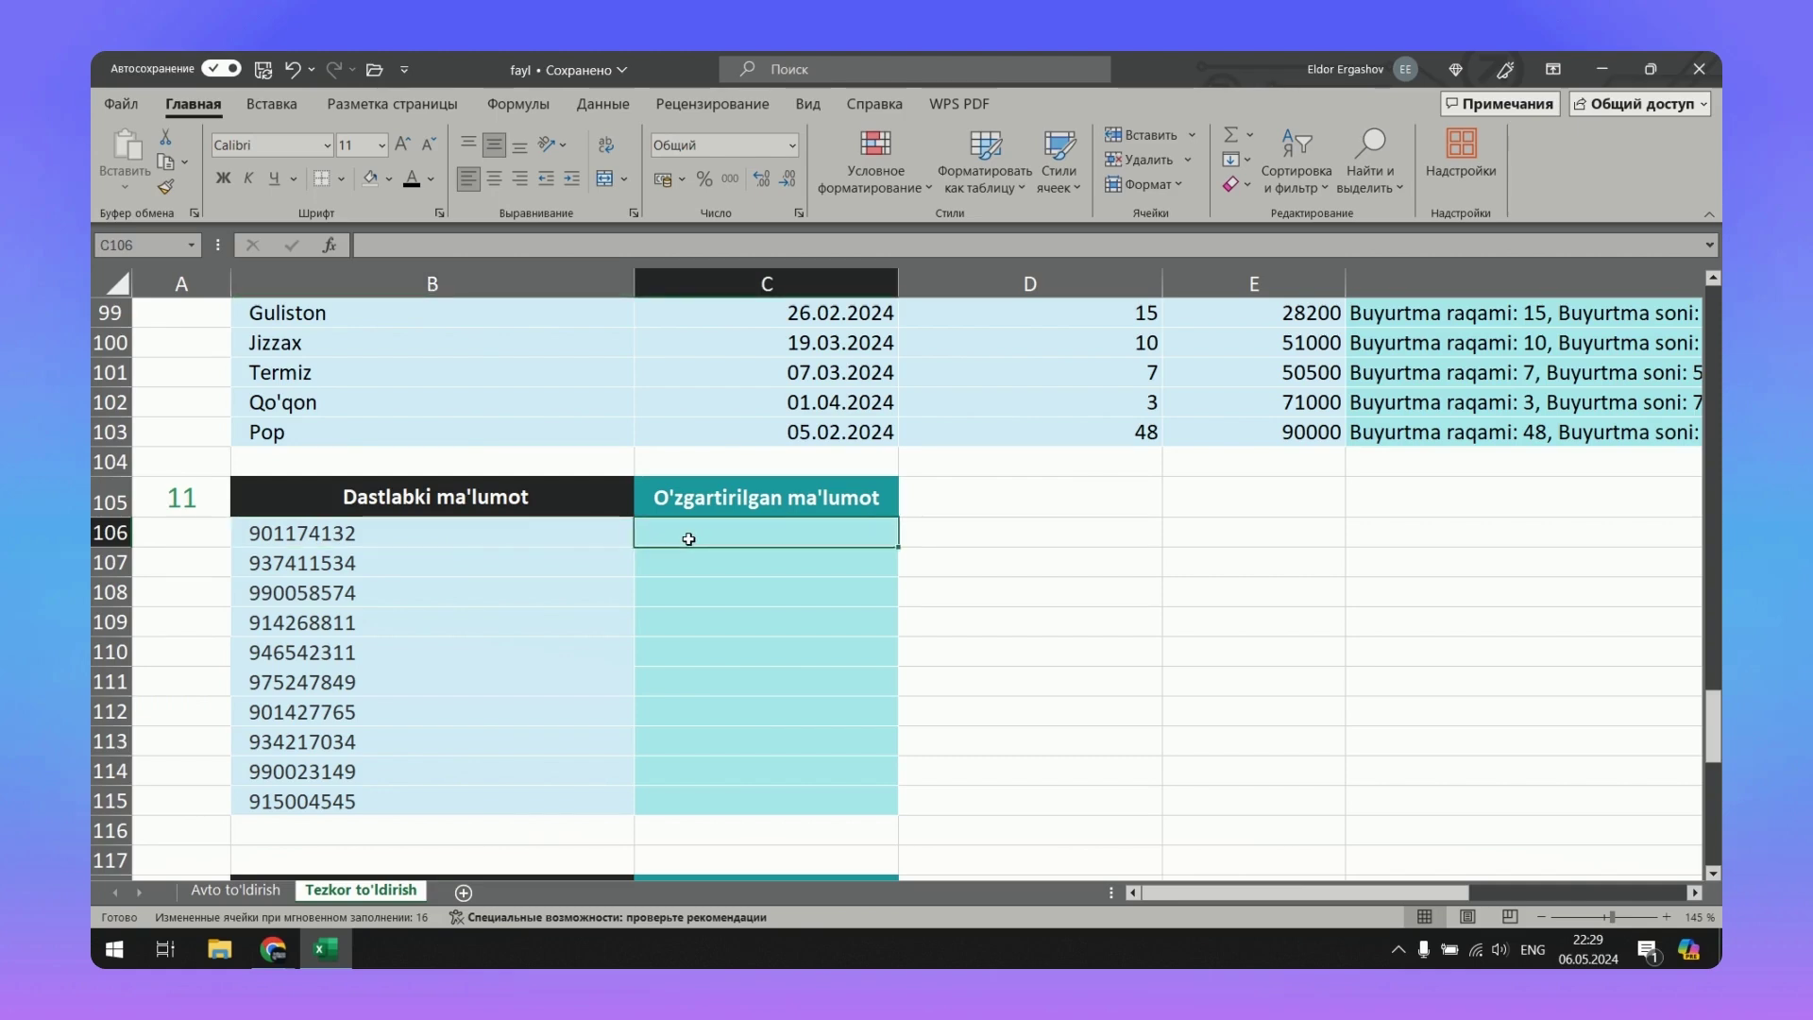
double_click(688, 539)
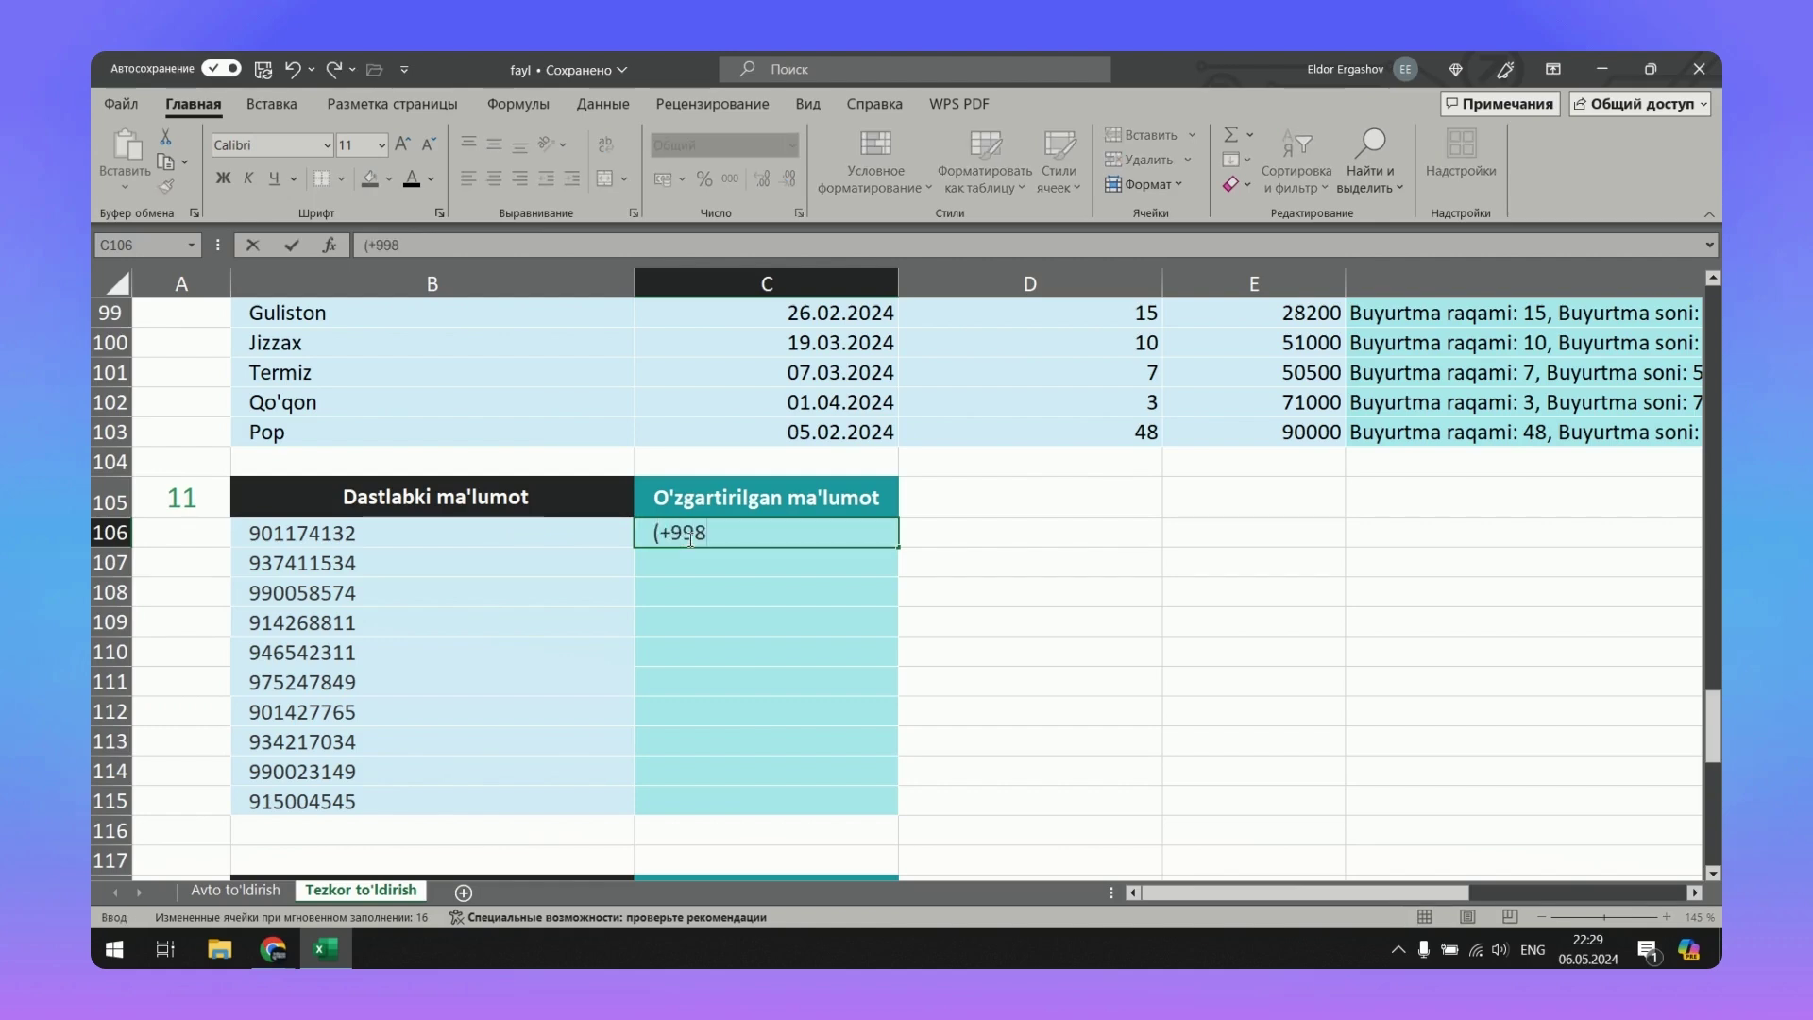
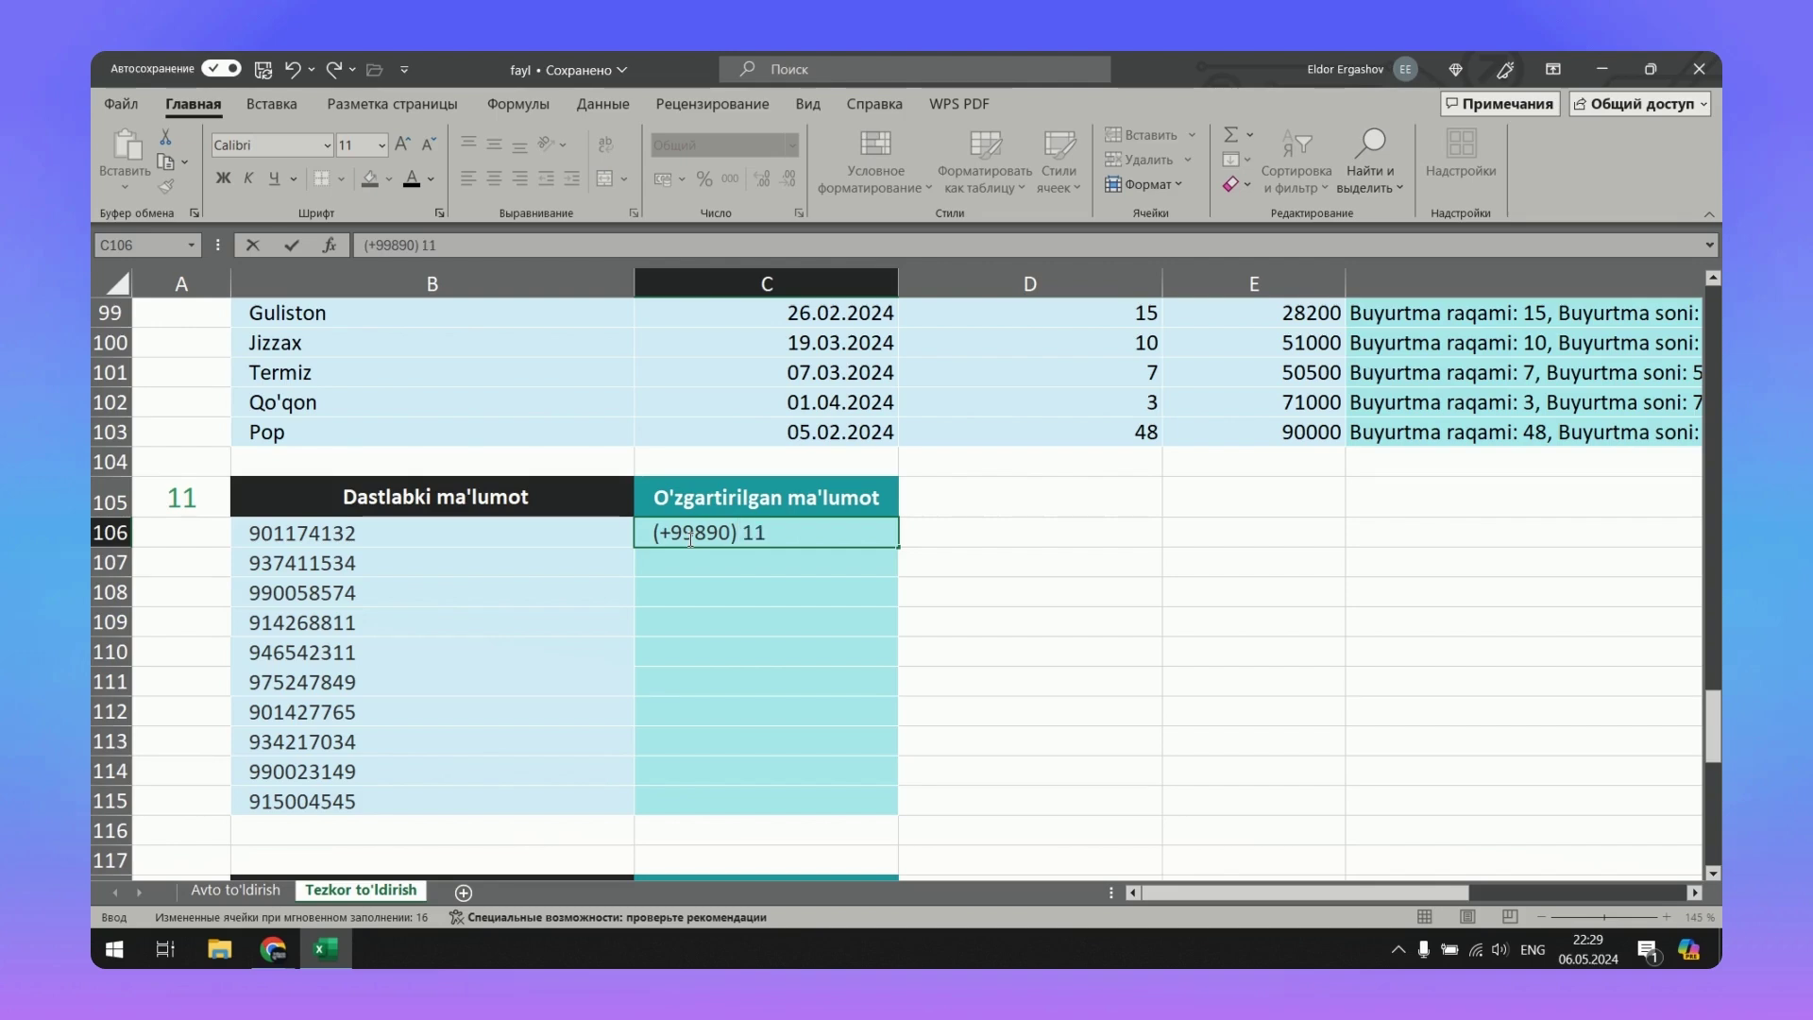
key("Return")
left_click(689, 537)
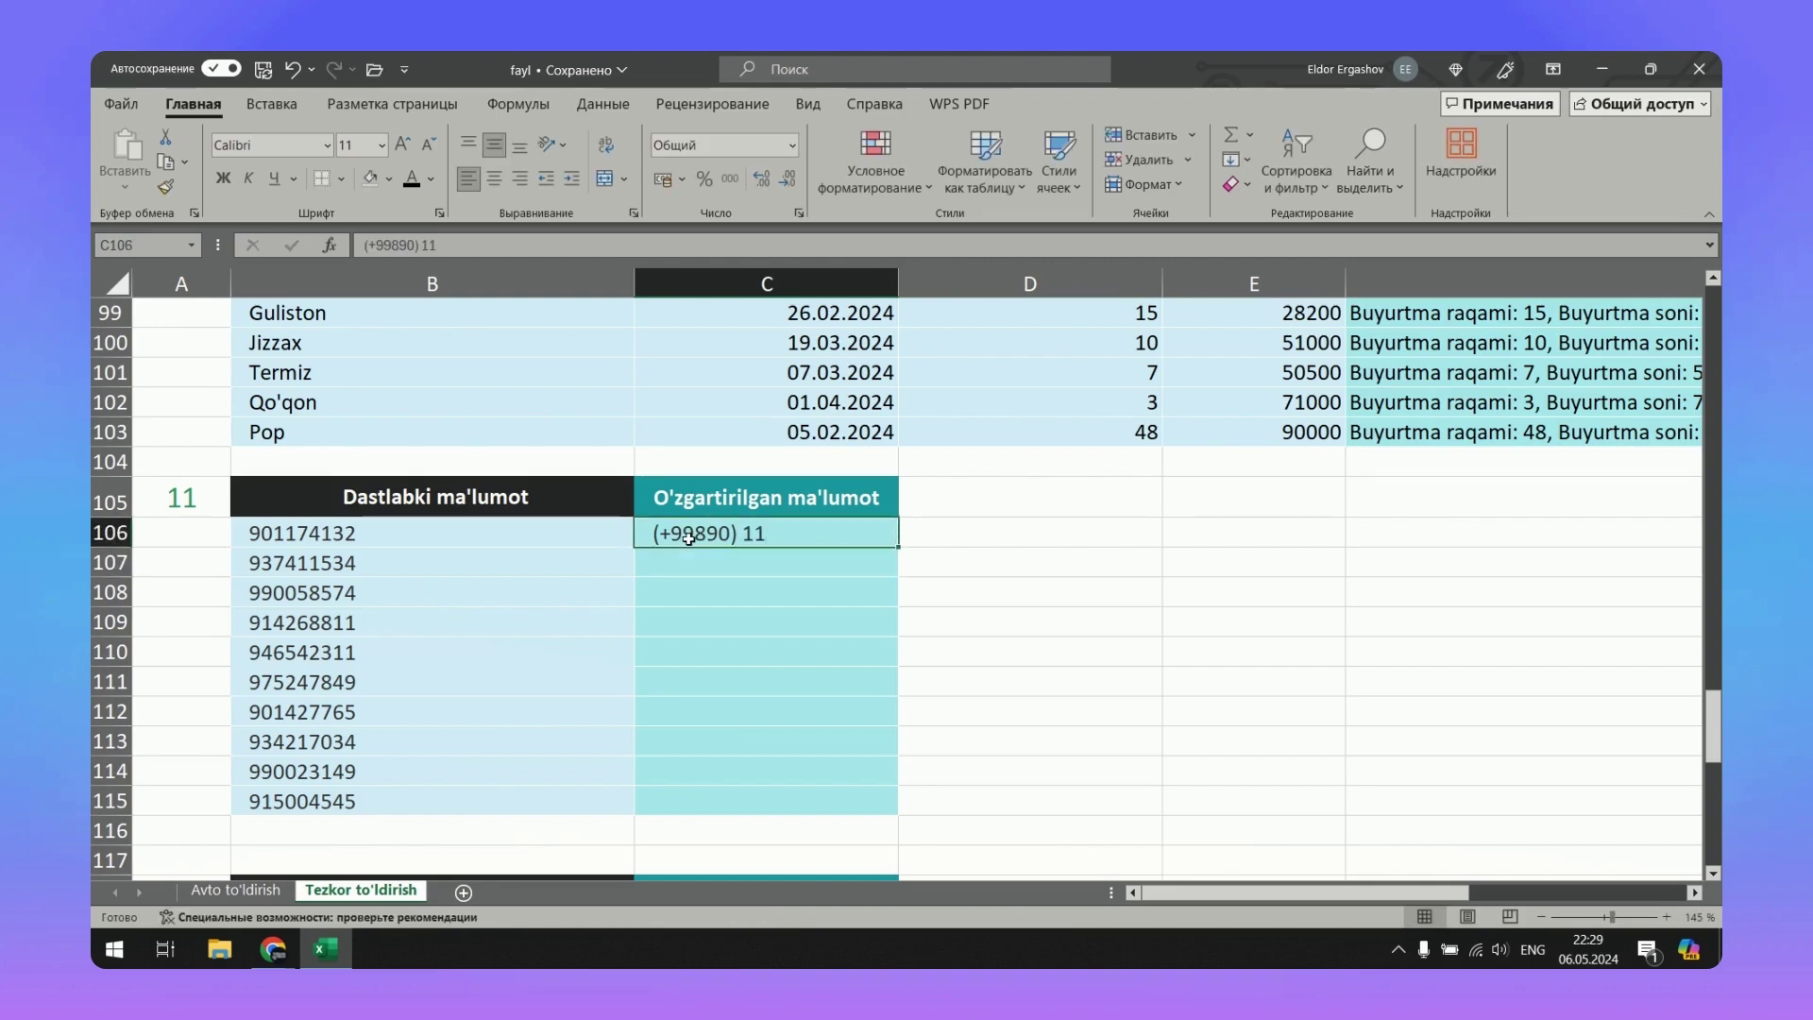
double_click(777, 537)
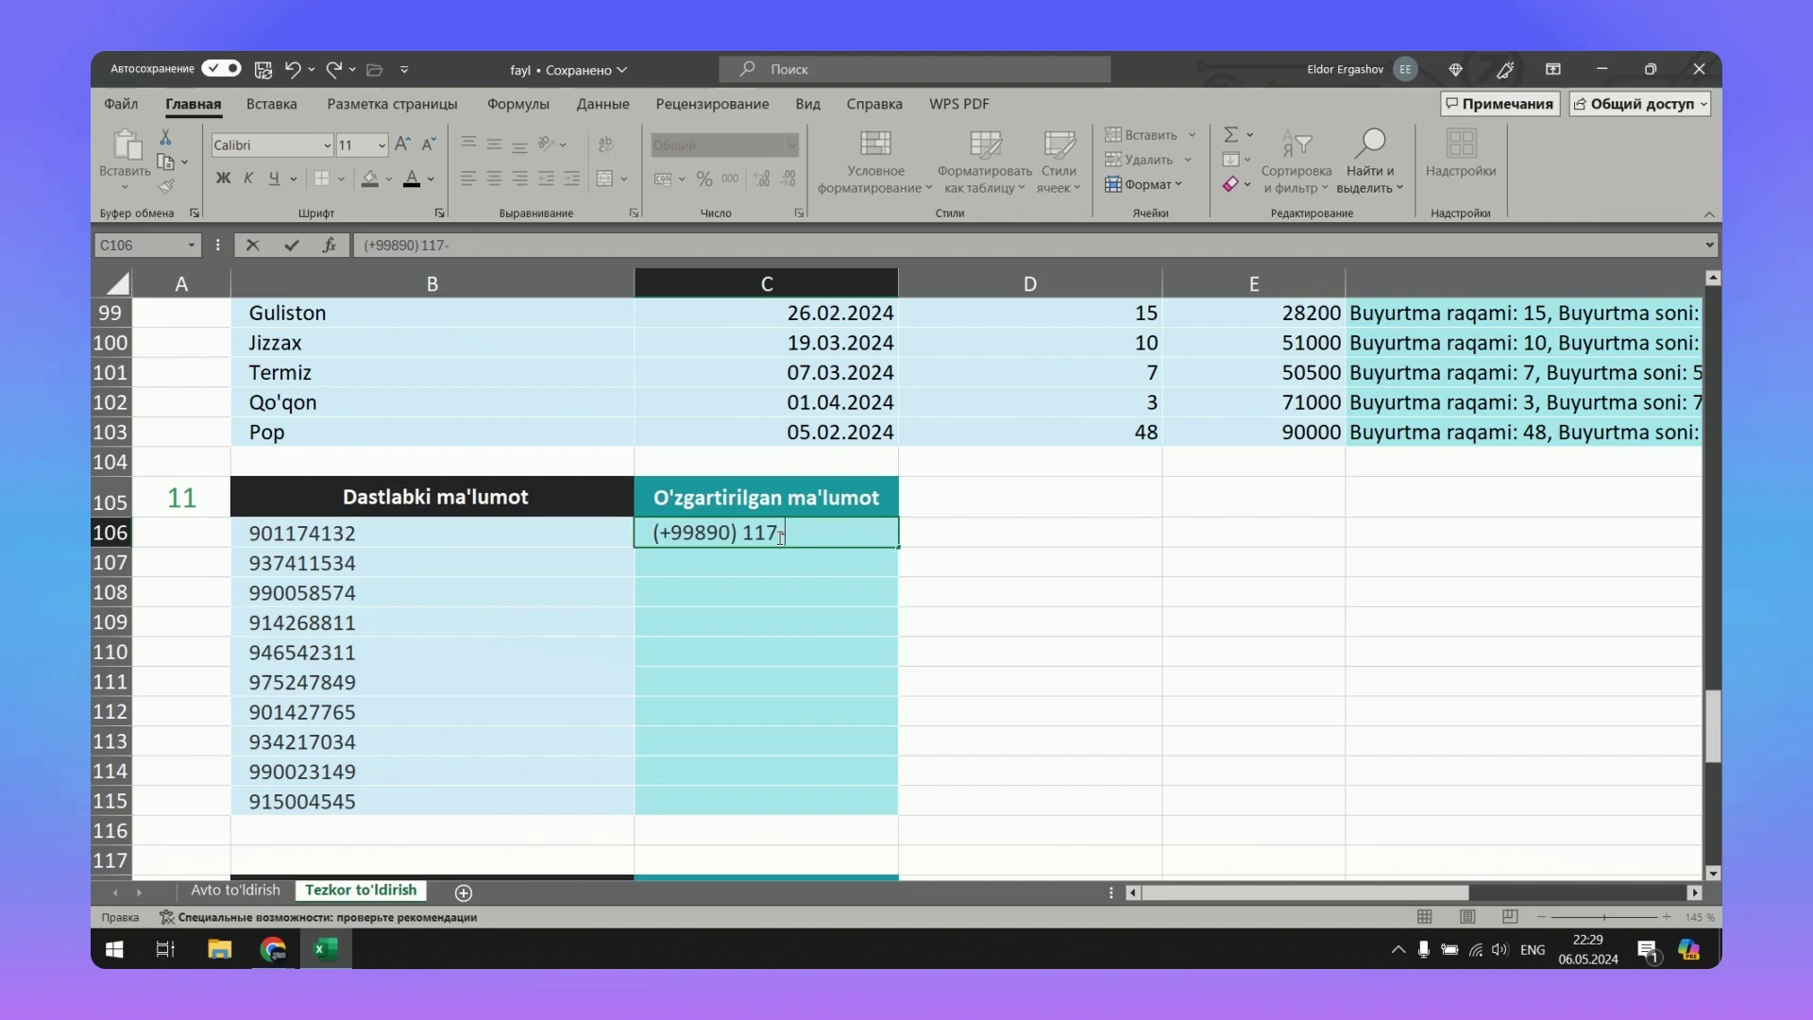
key("Return")
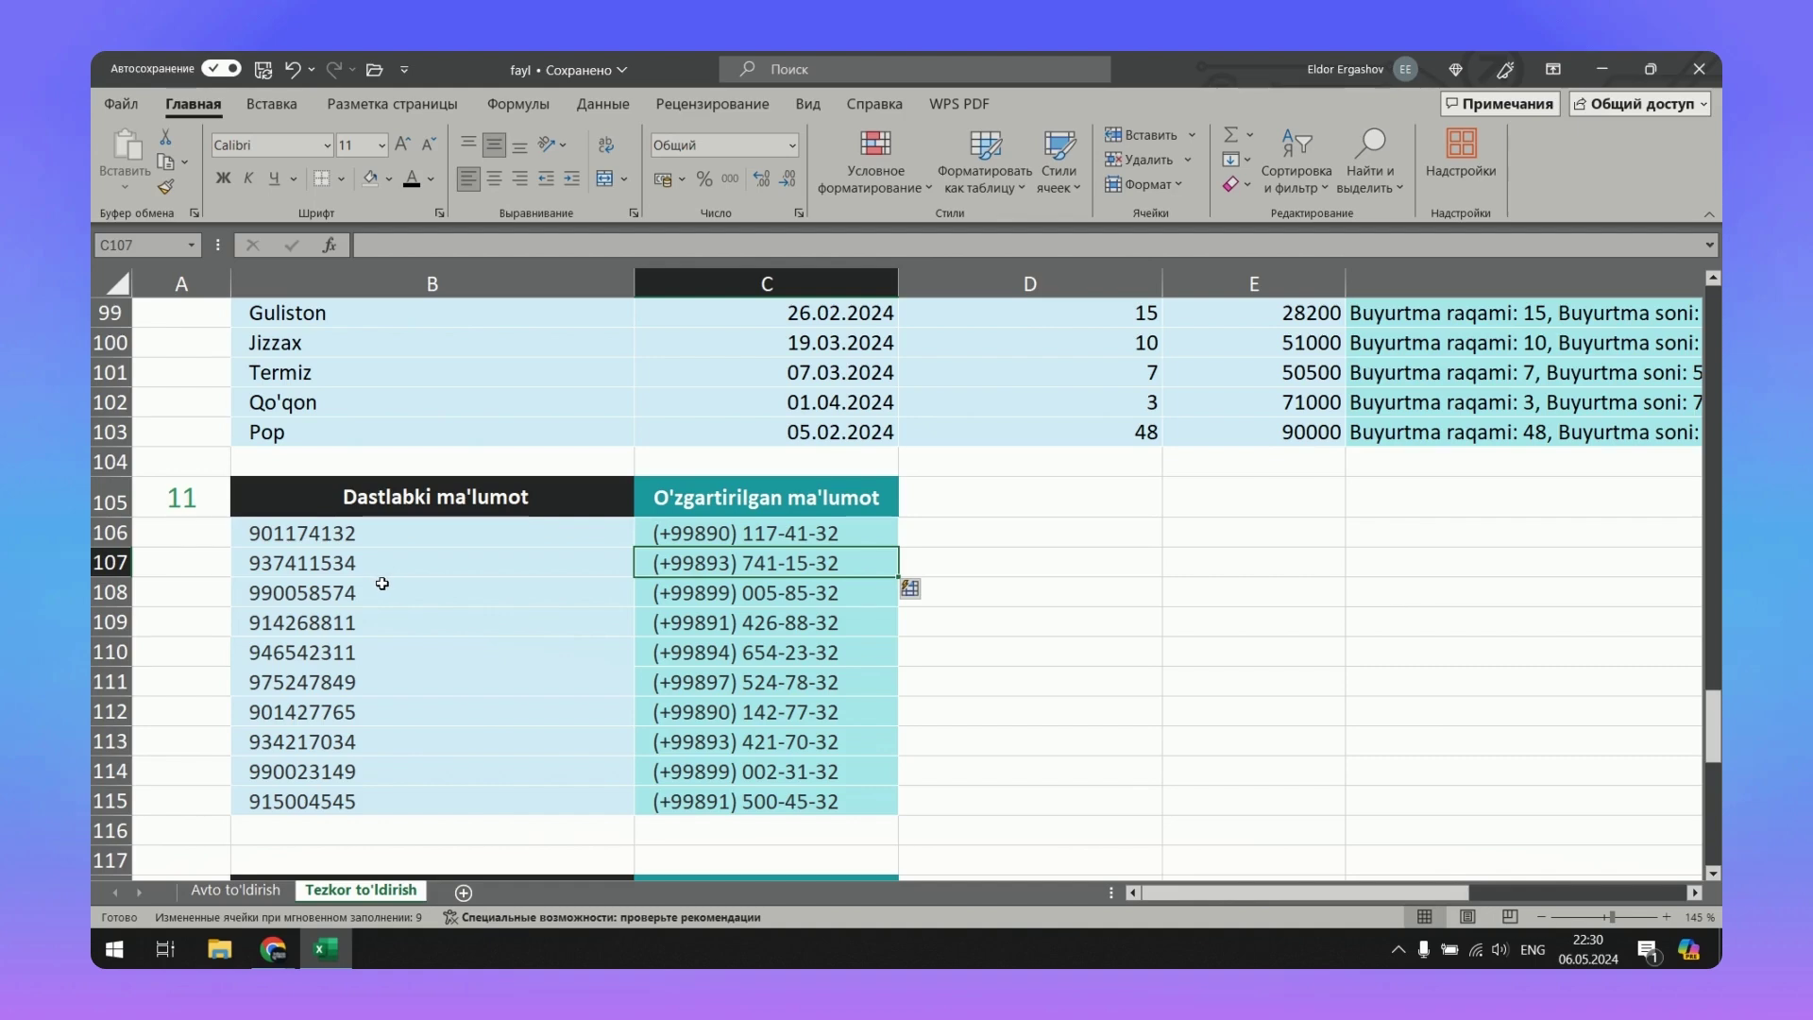
left_click(744, 530)
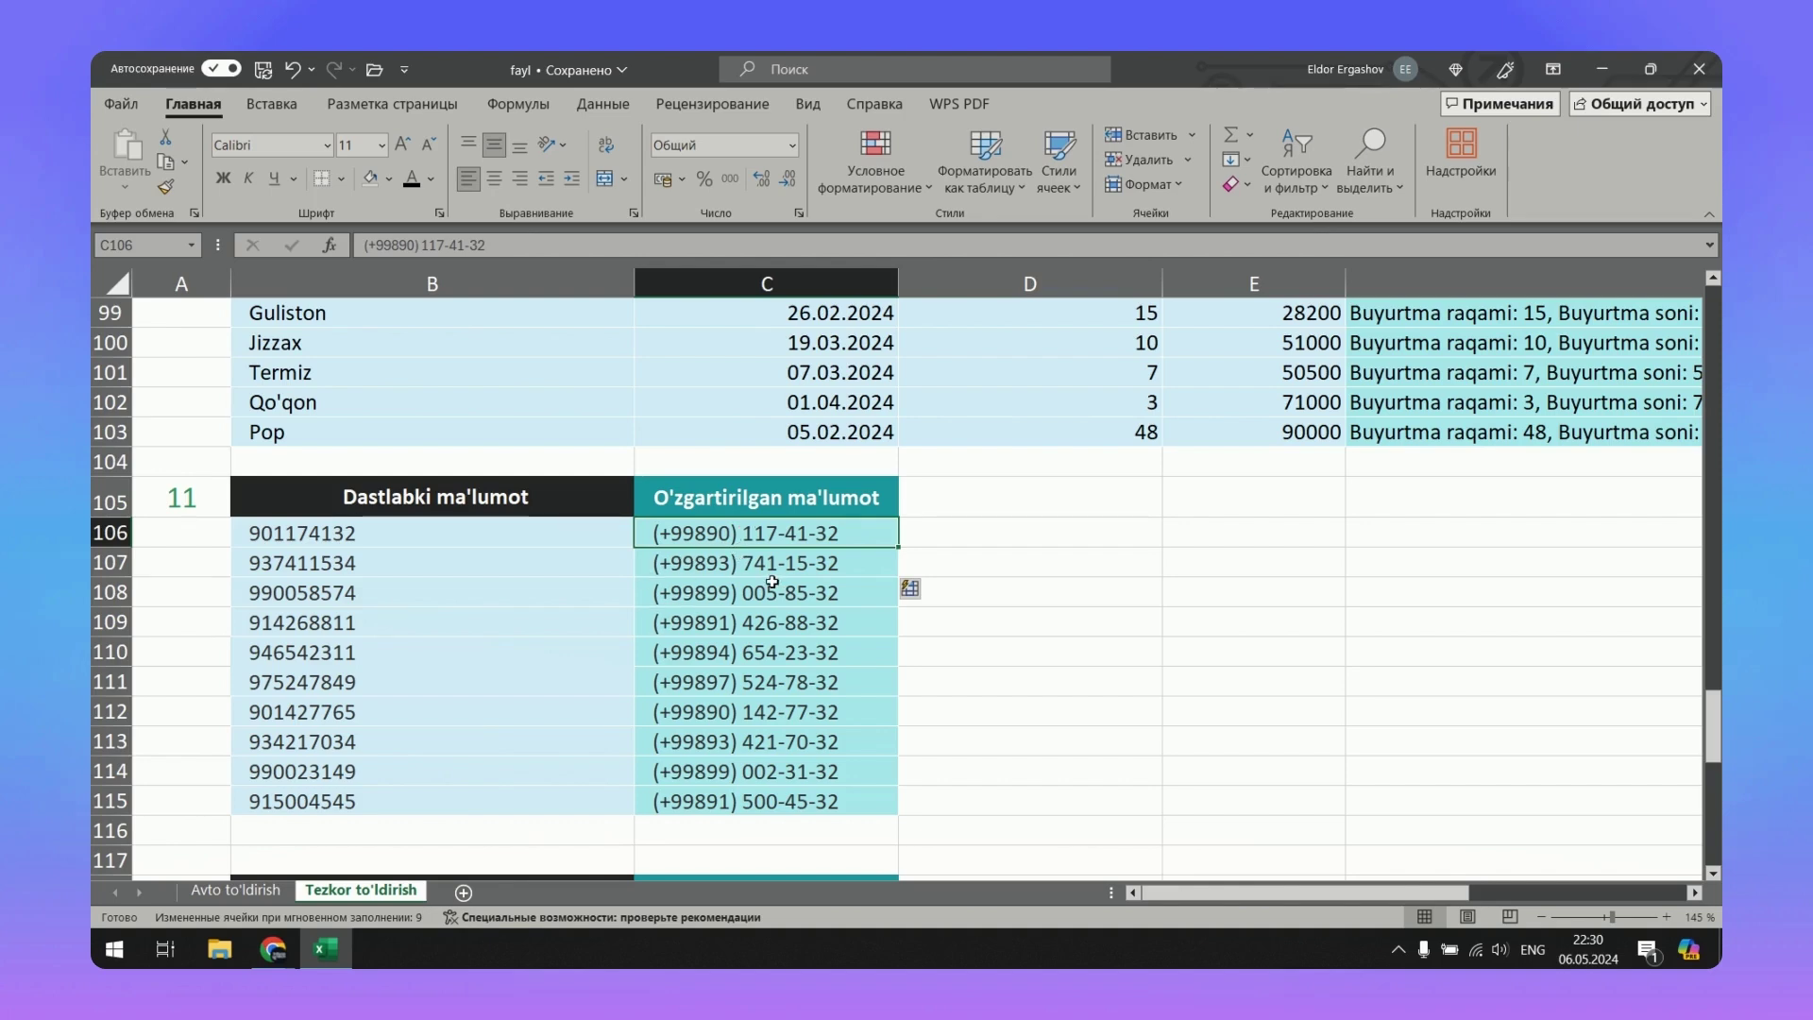
Enter To'lqinovna as the first patronymic example in C119 and Flash Fill table 12.
scroll(825, 559, "down", 2)
scroll(825, 559, "down", 2)
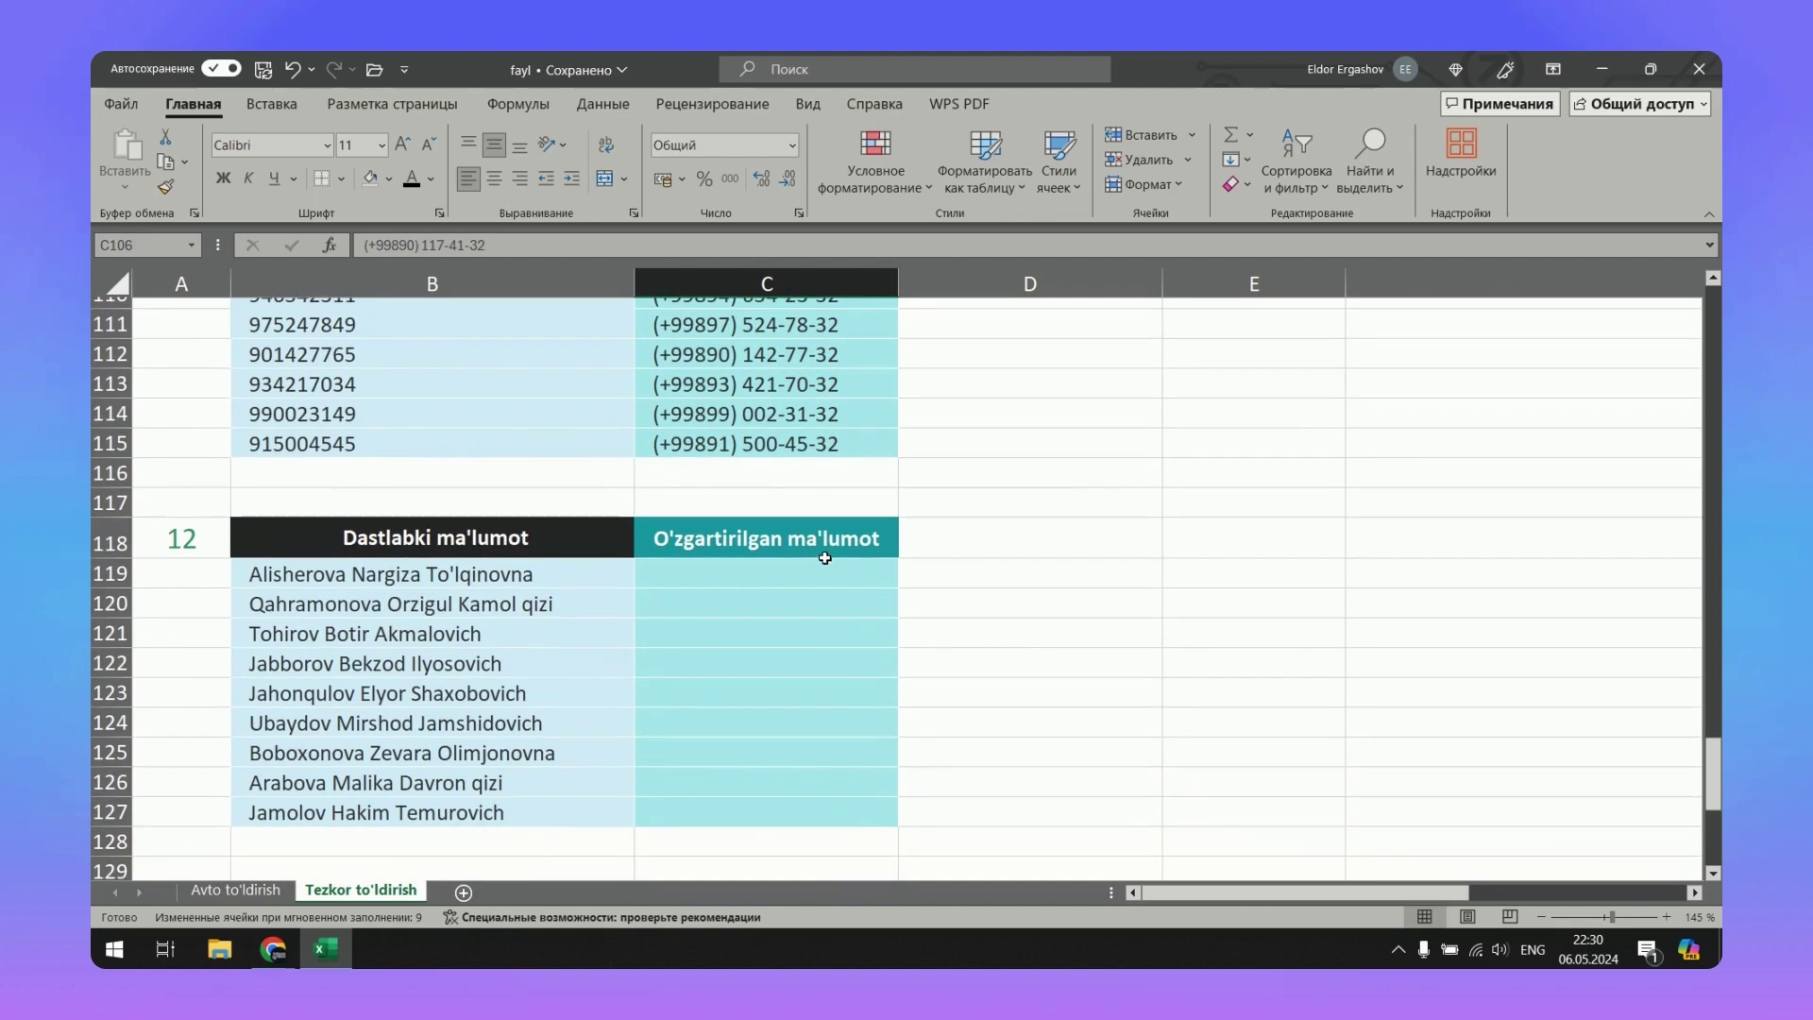
scroll(834, 530, "down", 1)
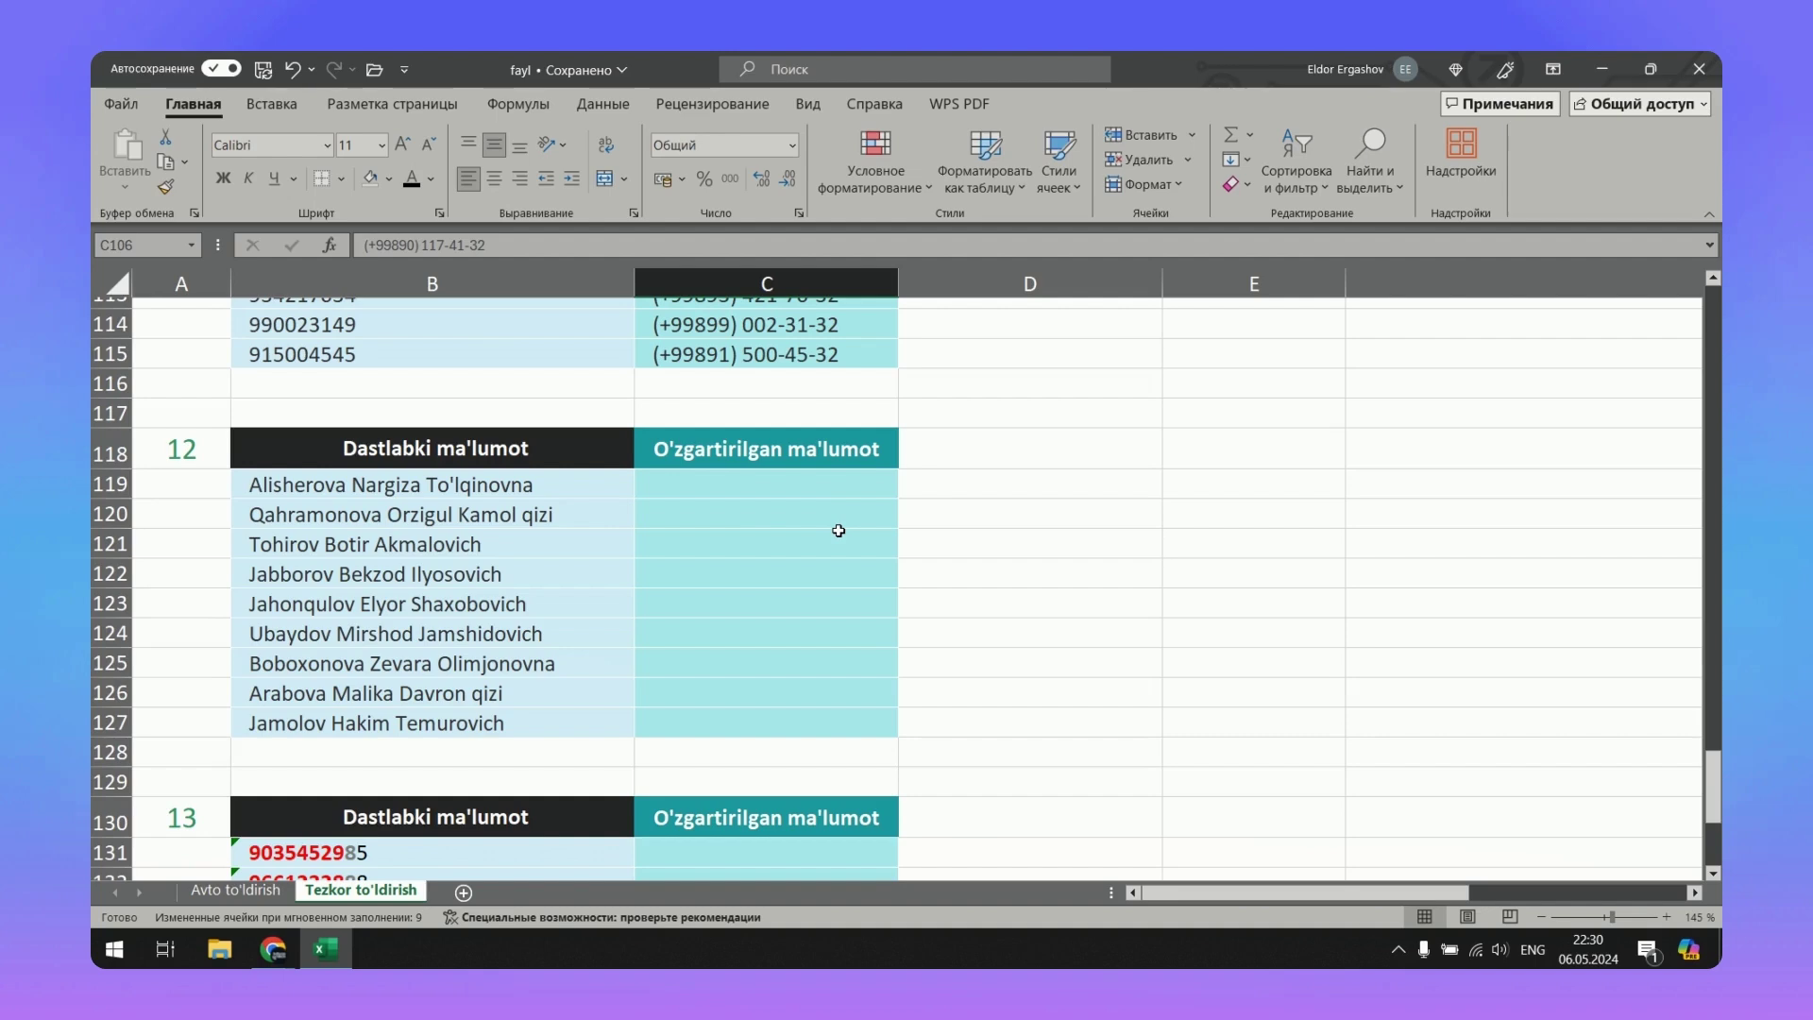
left_click(522, 485)
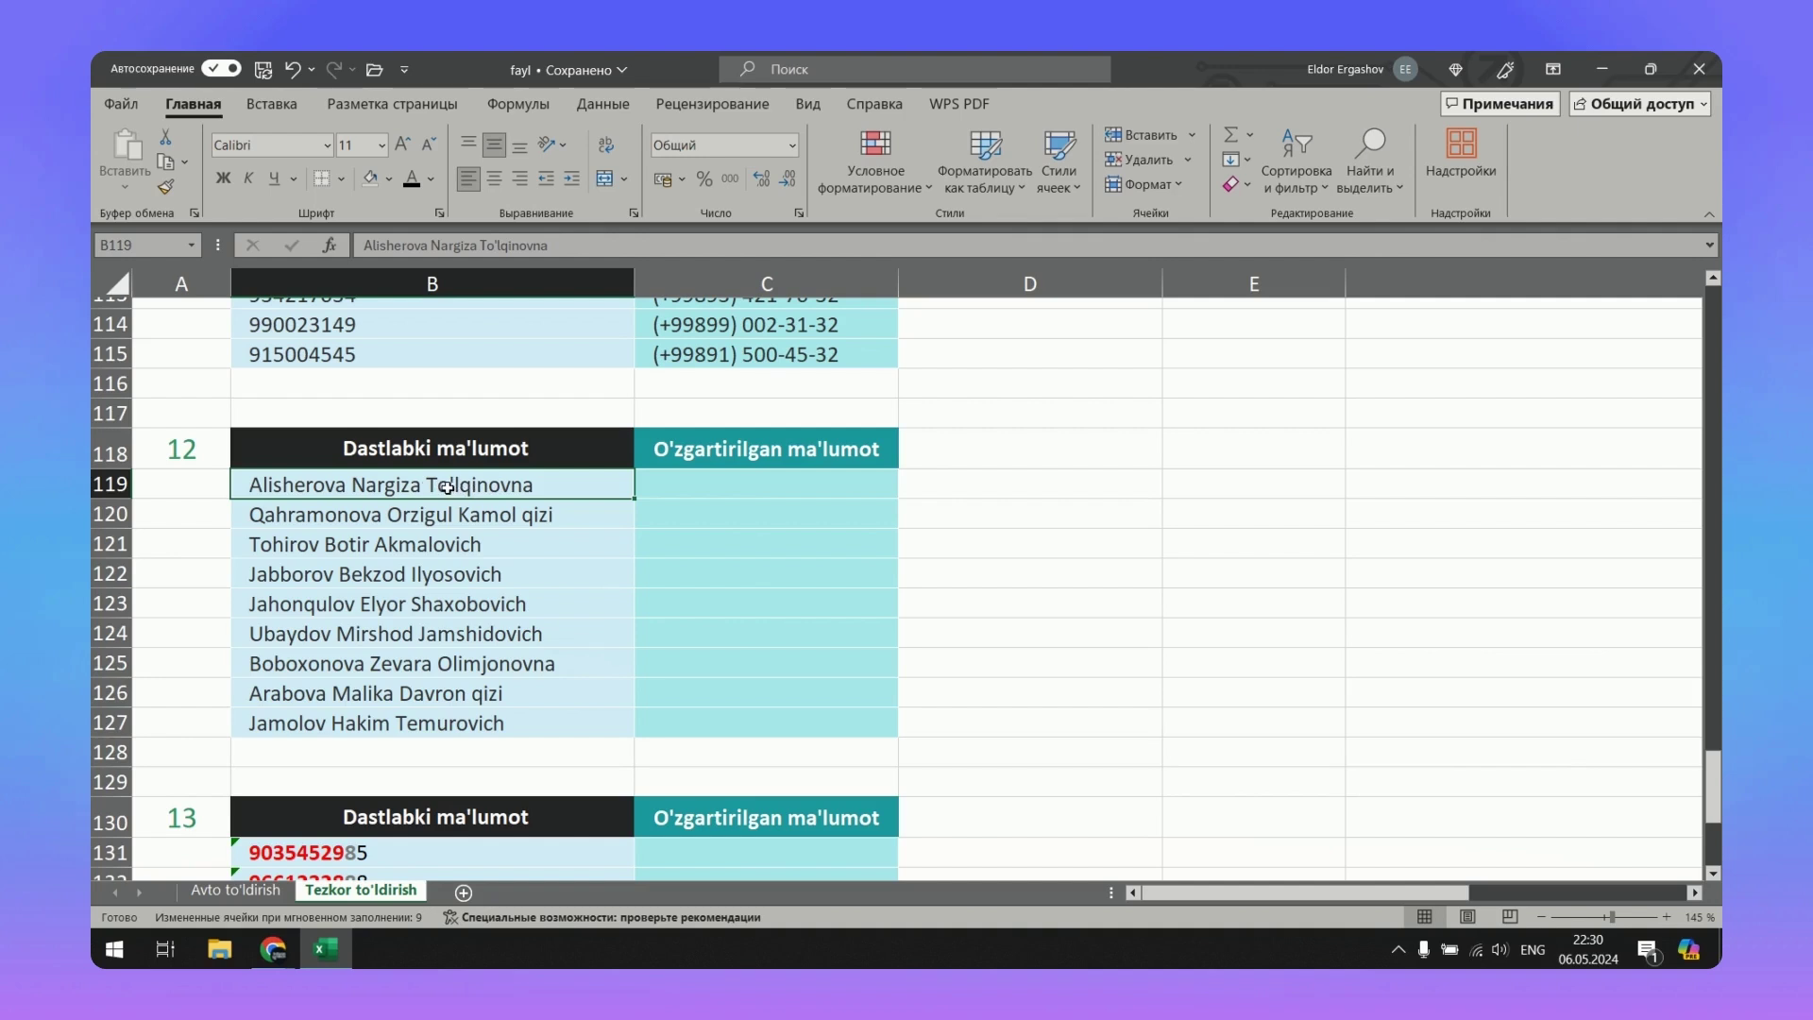
left_click(687, 484)
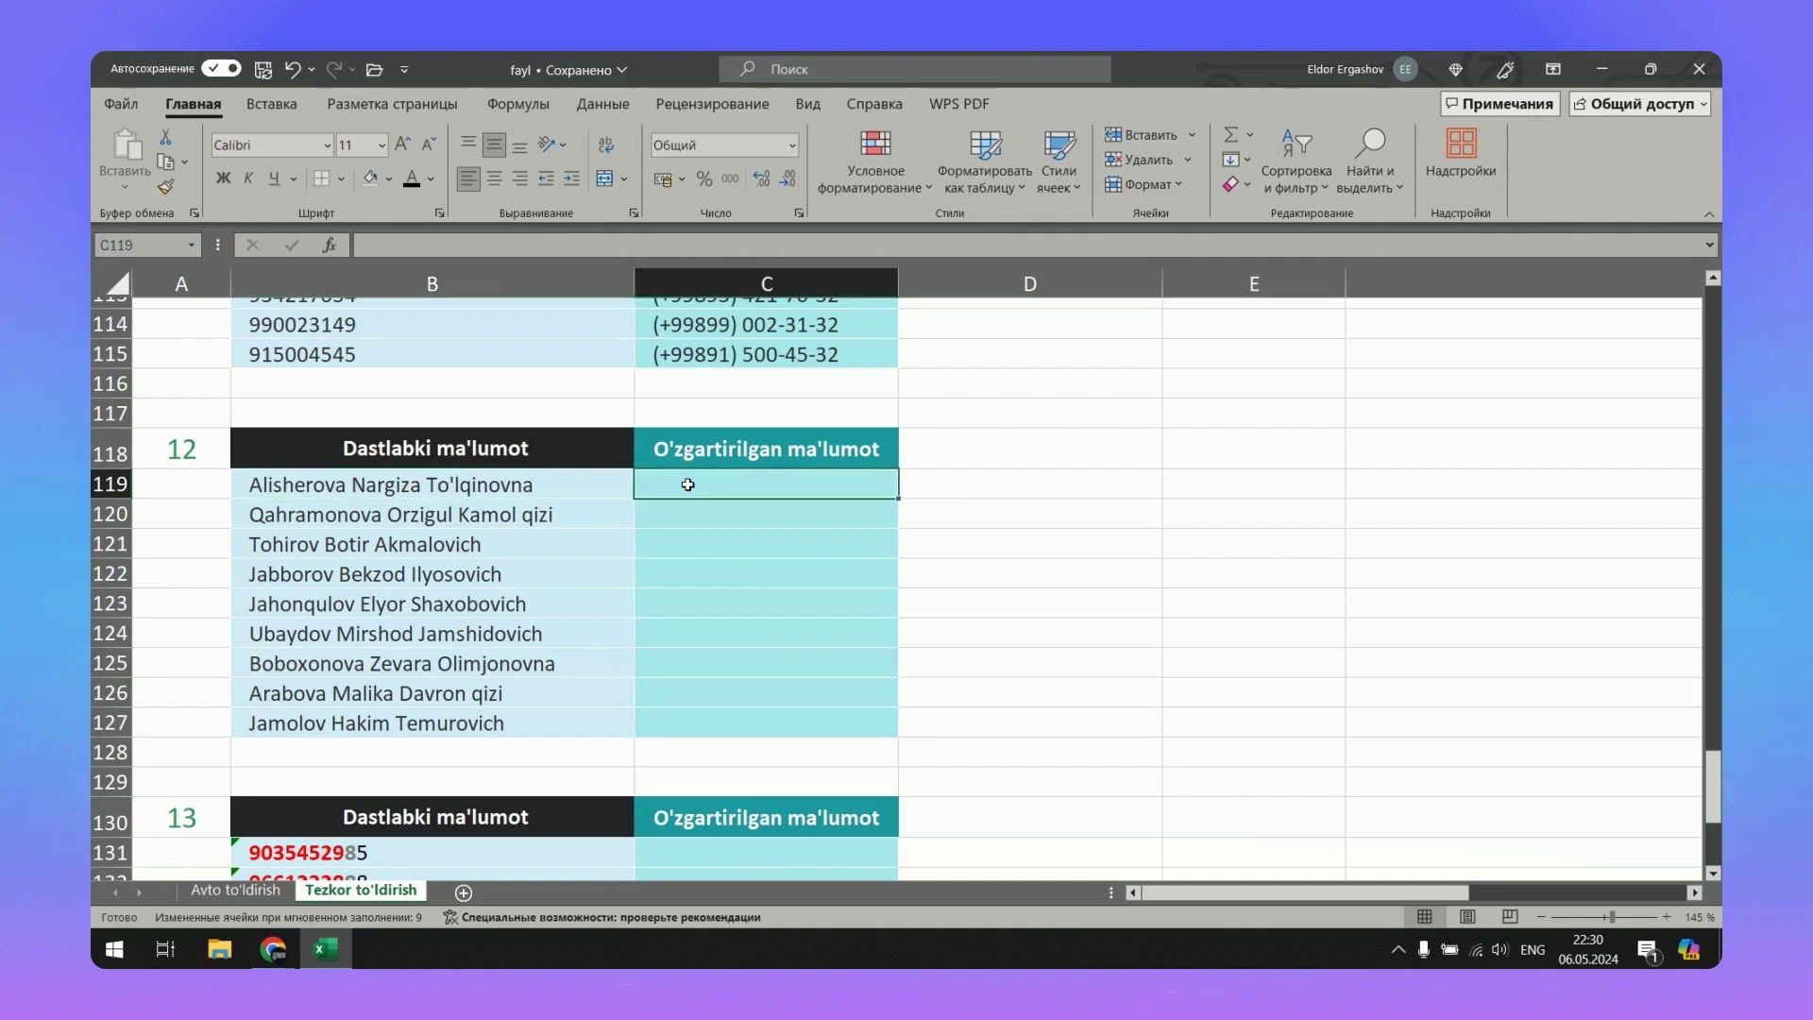
type("To'l")
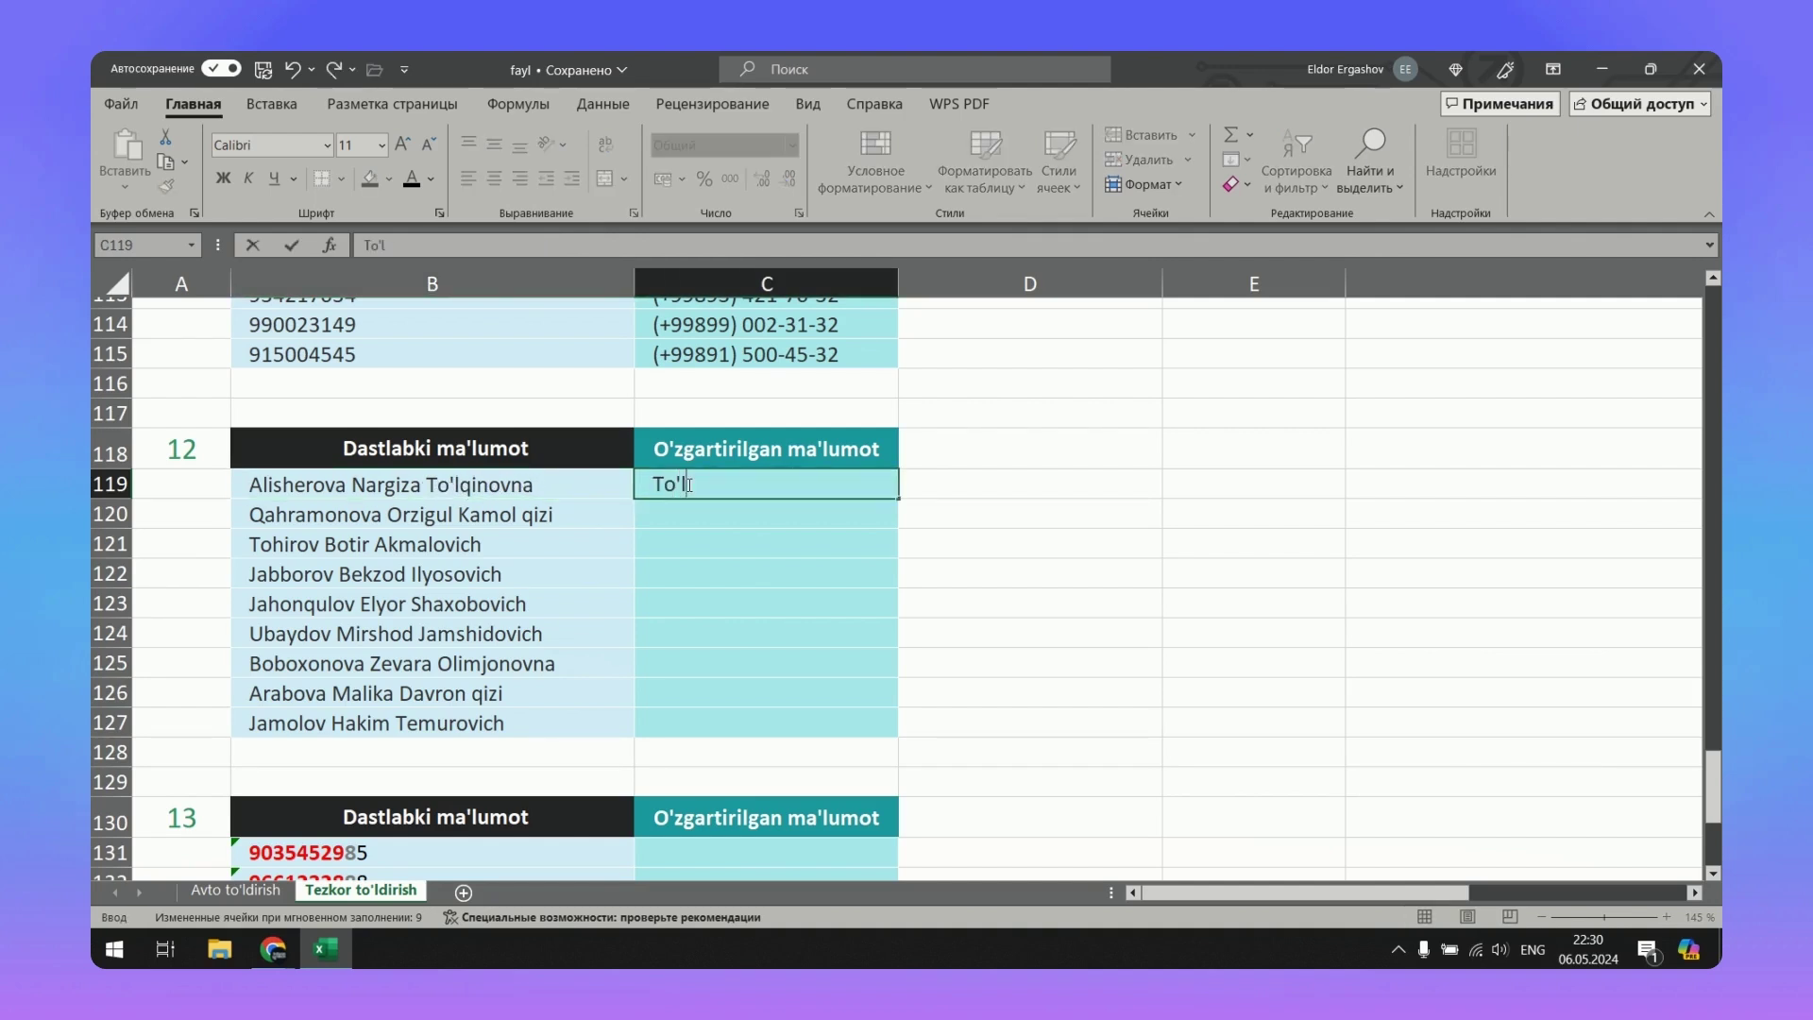
type("qinovna")
key("Return")
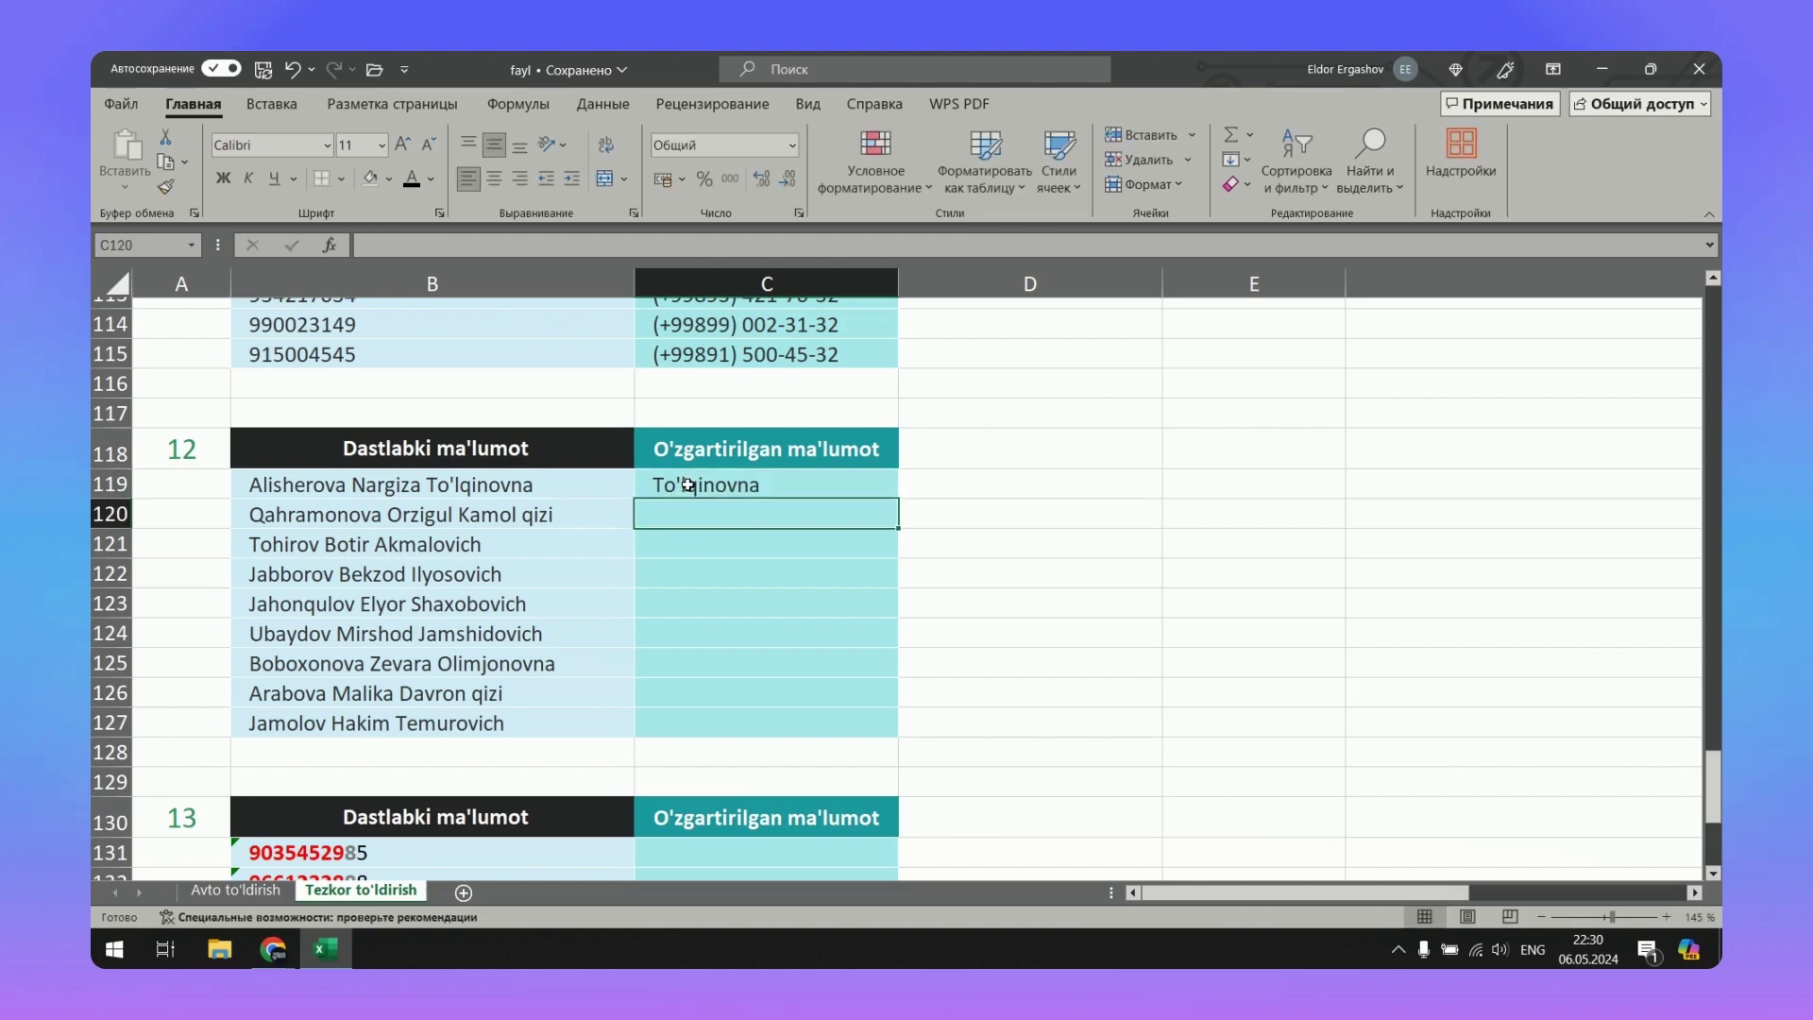
key("ctrl+e")
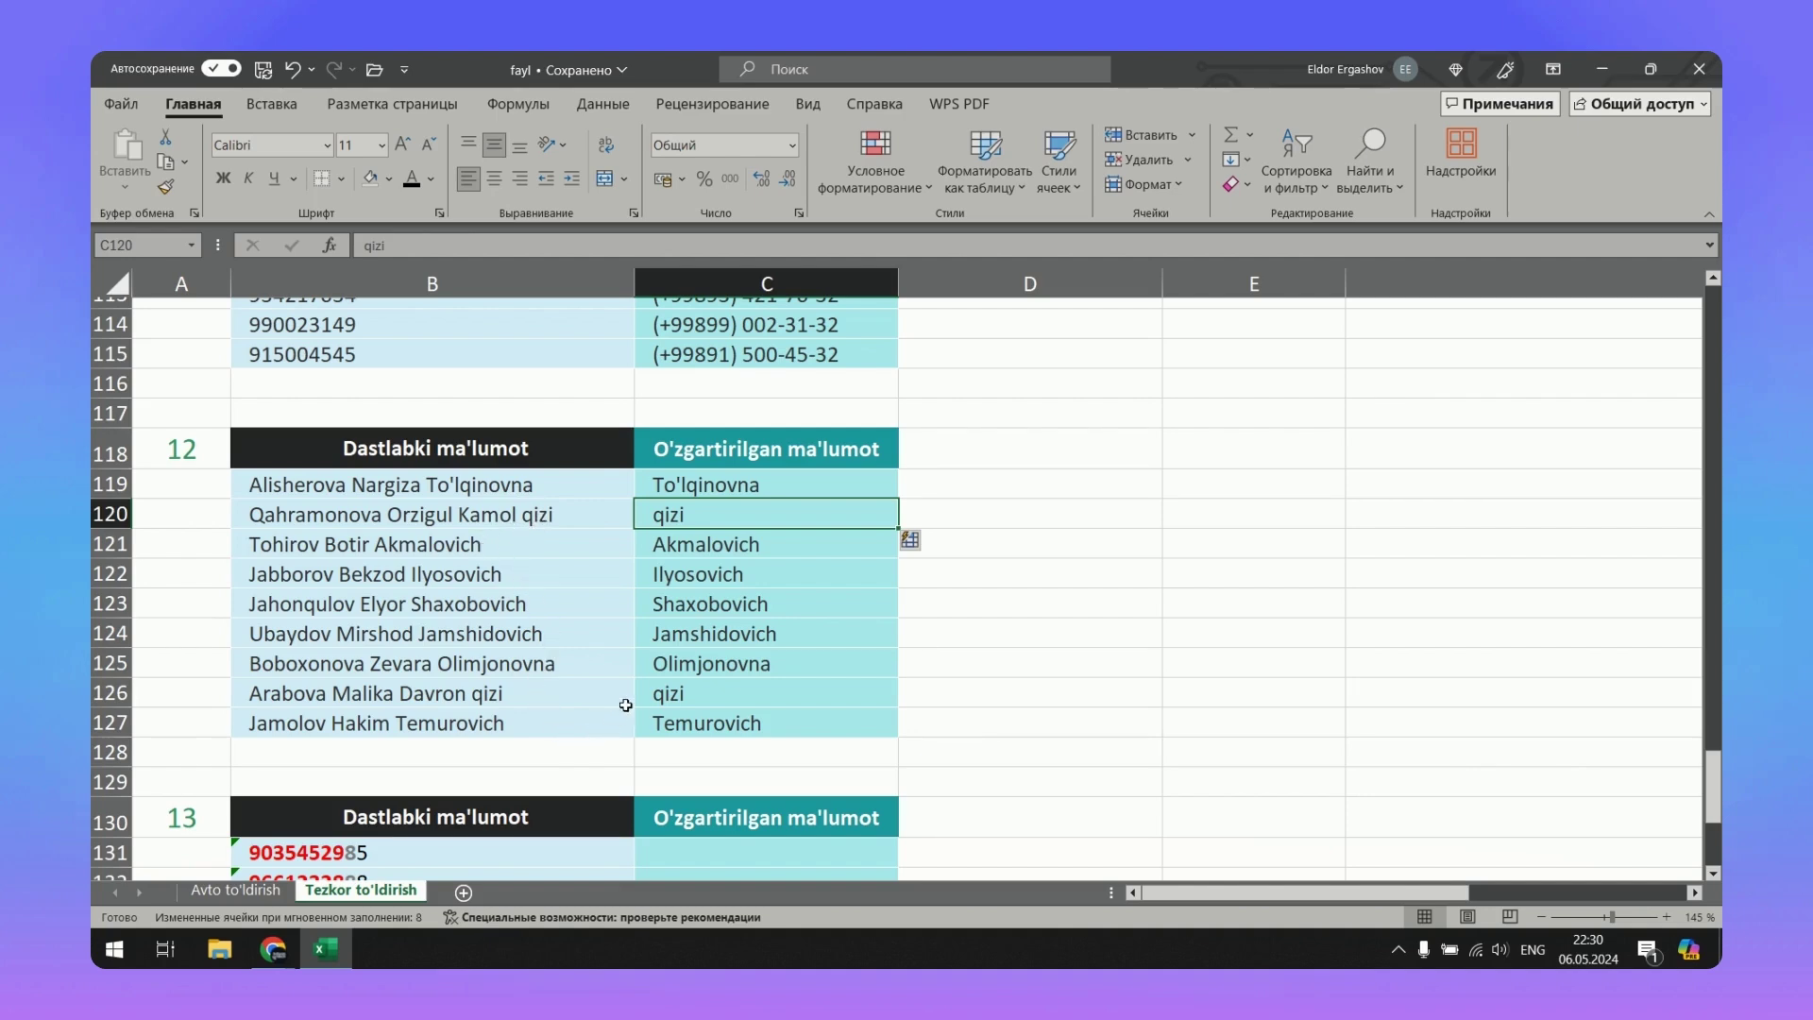
Clear C120:C127, enter a 'Kamol qizi' example in C120, and rerun Flash Fill.
left_click_drag(688, 515, 734, 724)
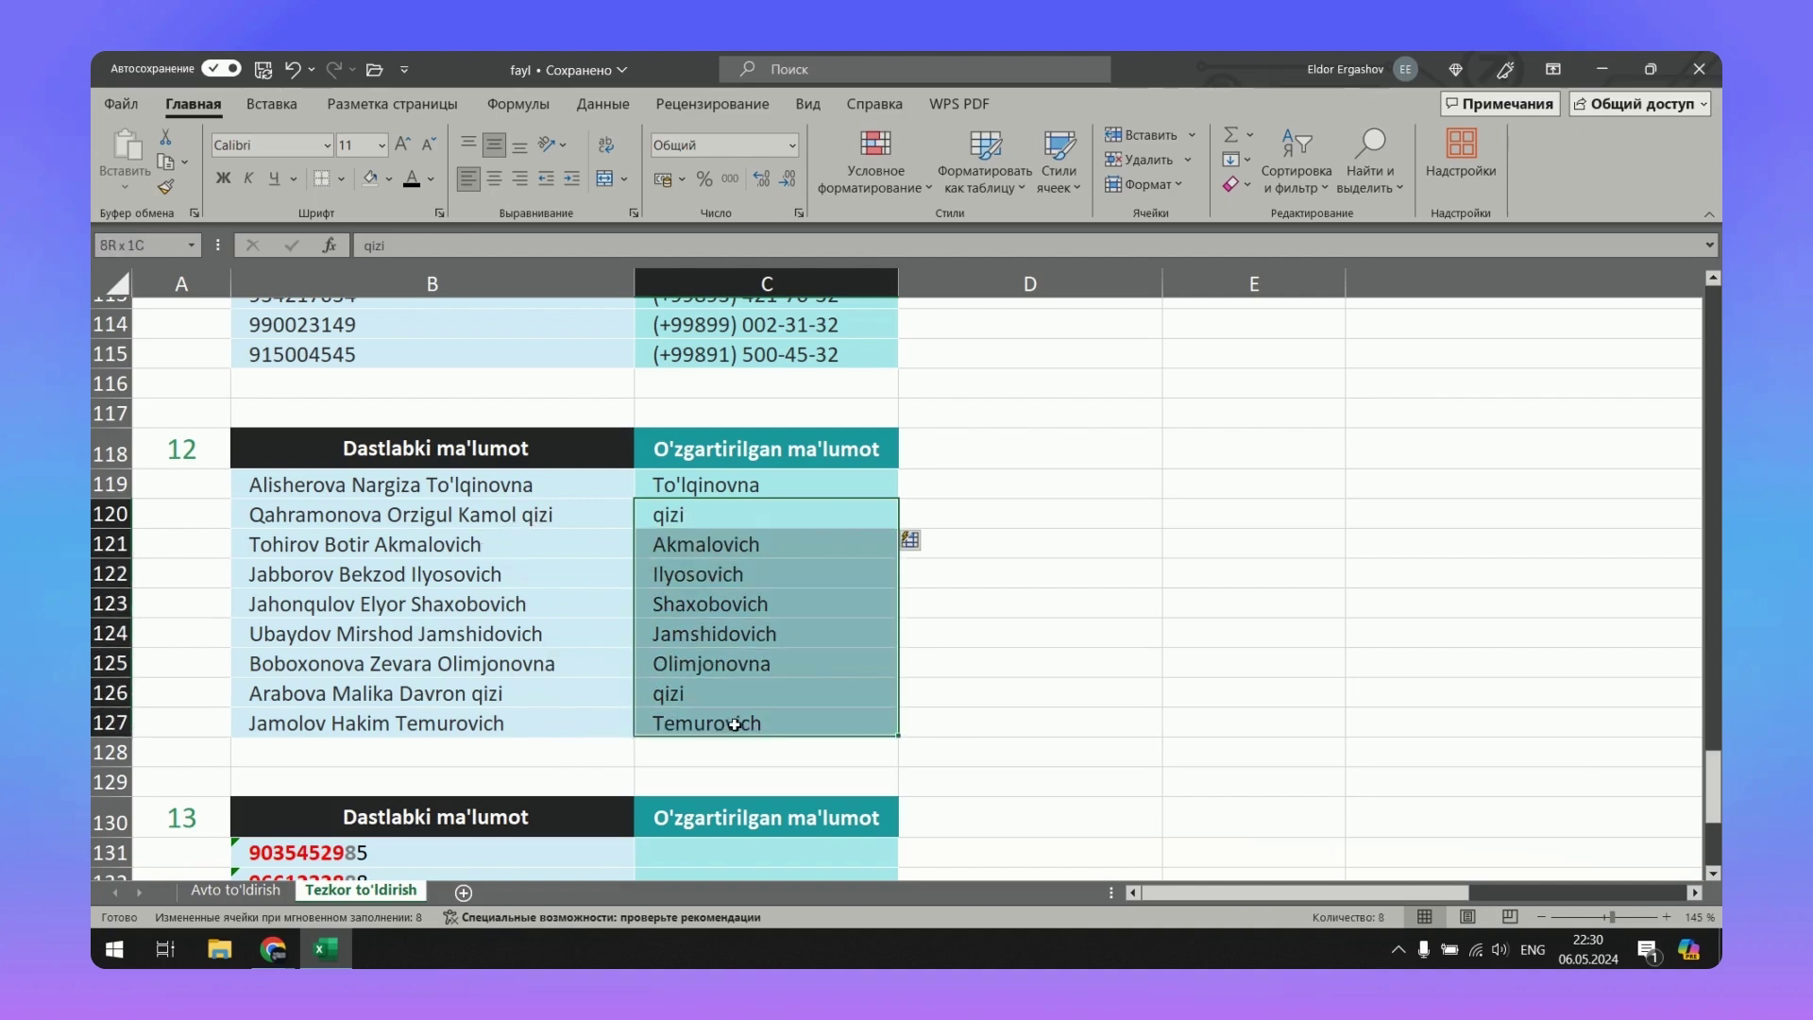
key("Delete")
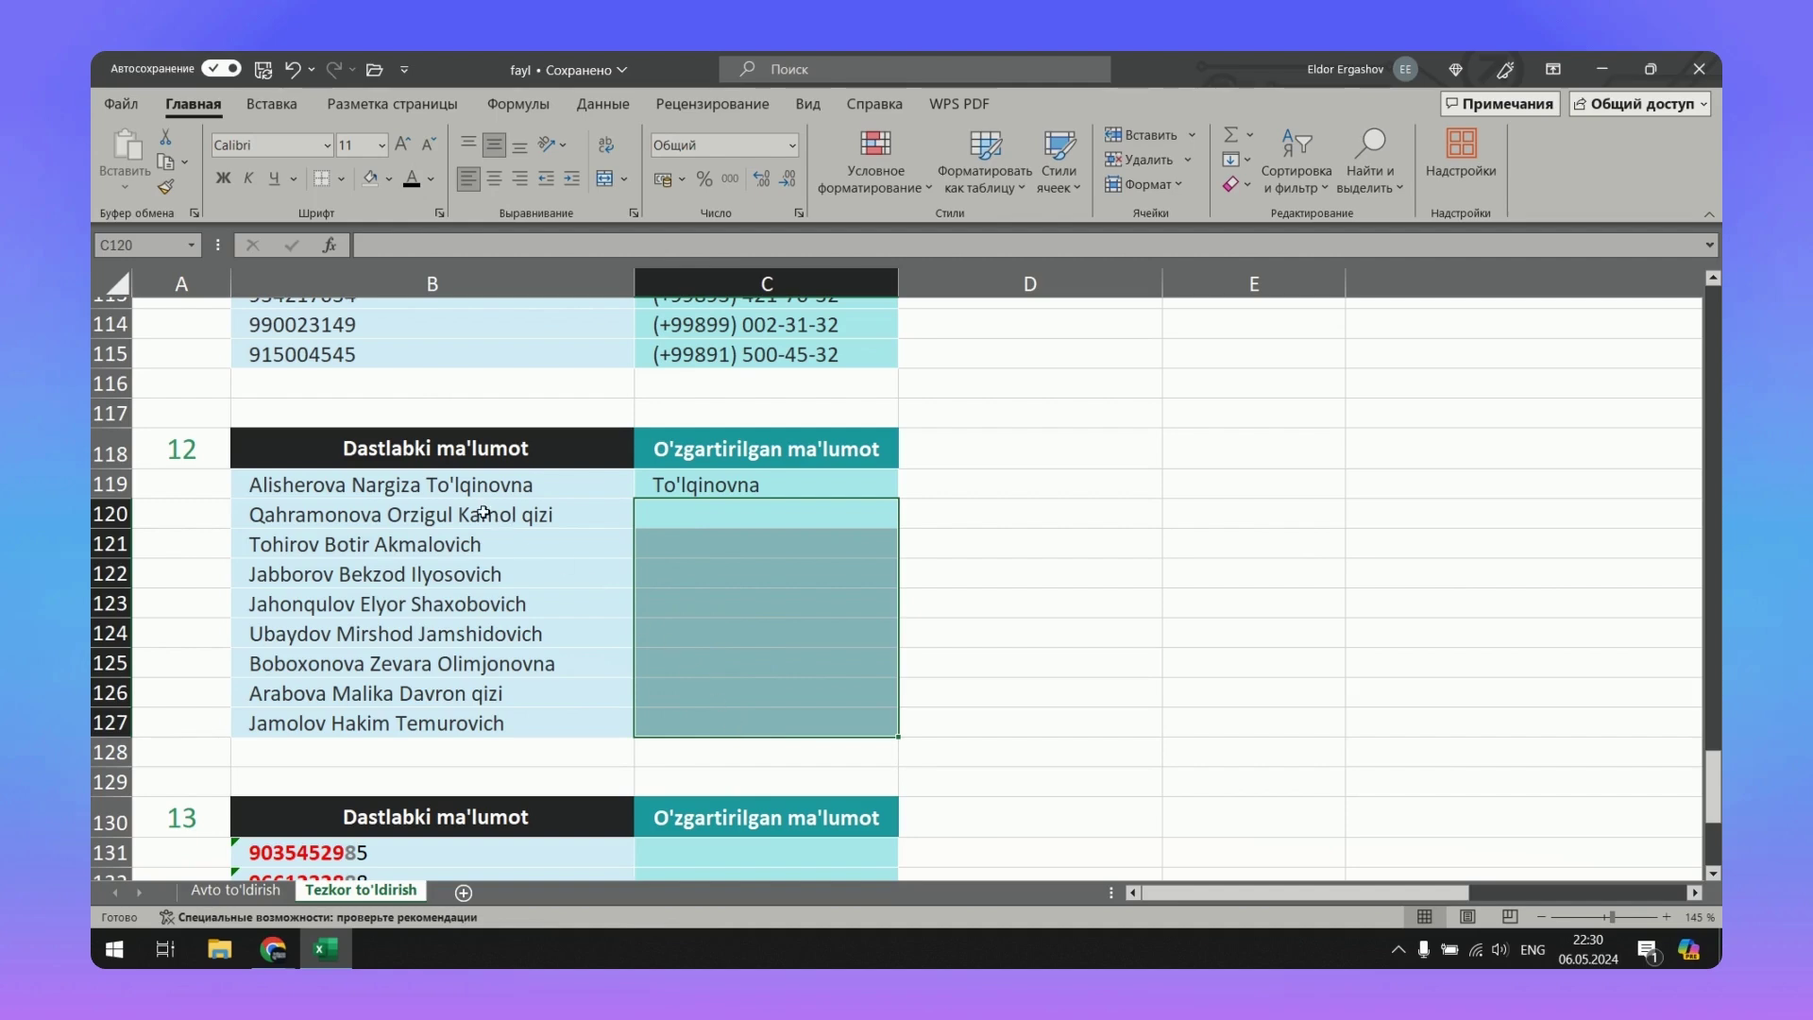
left_click(651, 518)
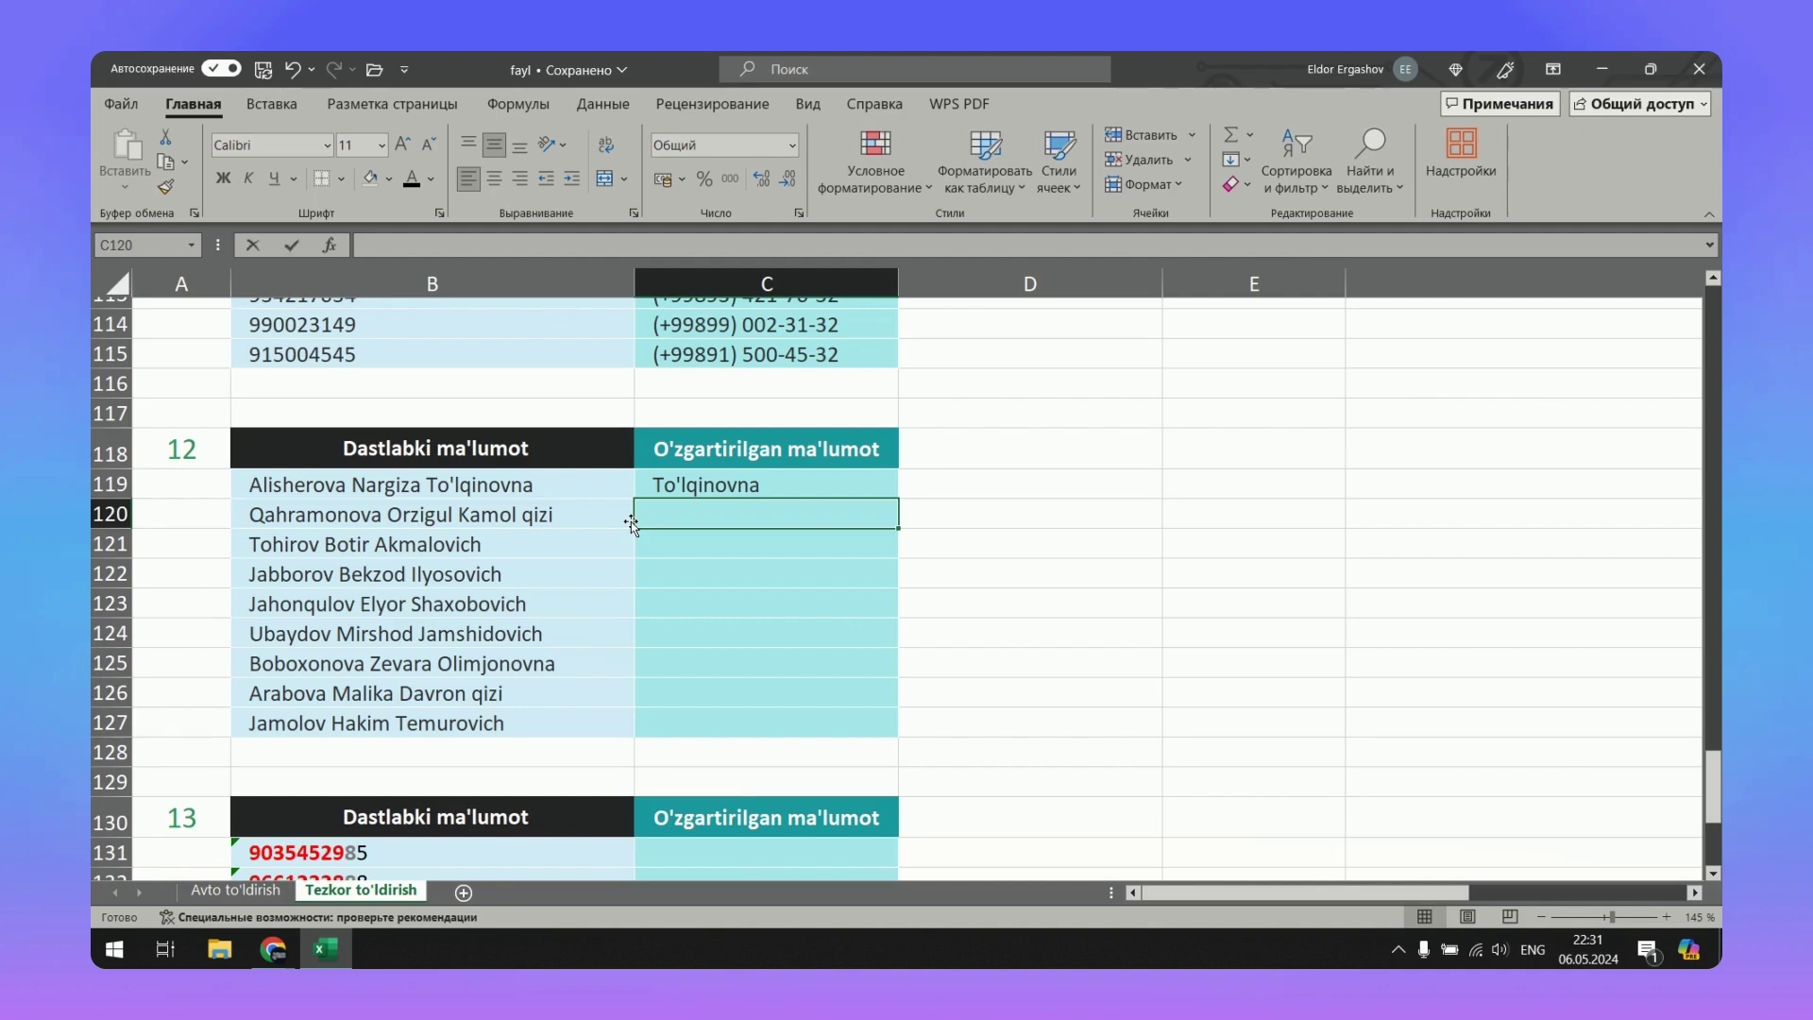
type("Kamol qizi")
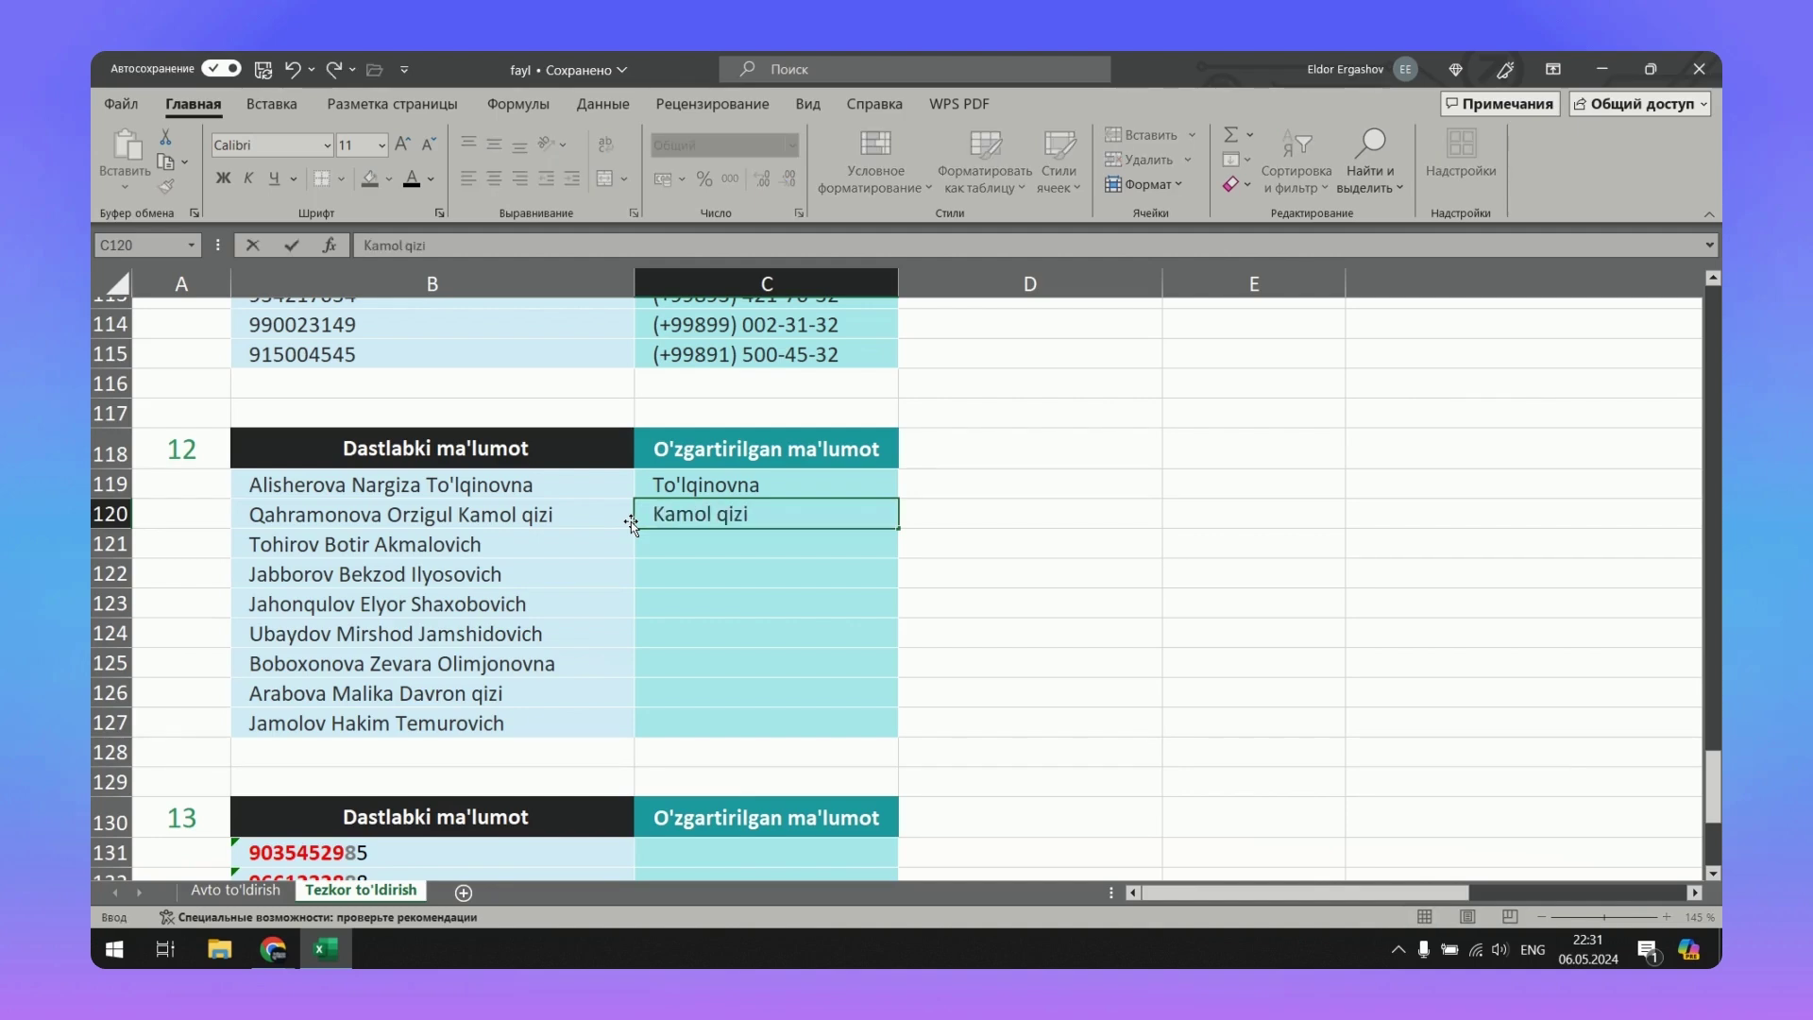
key("Return")
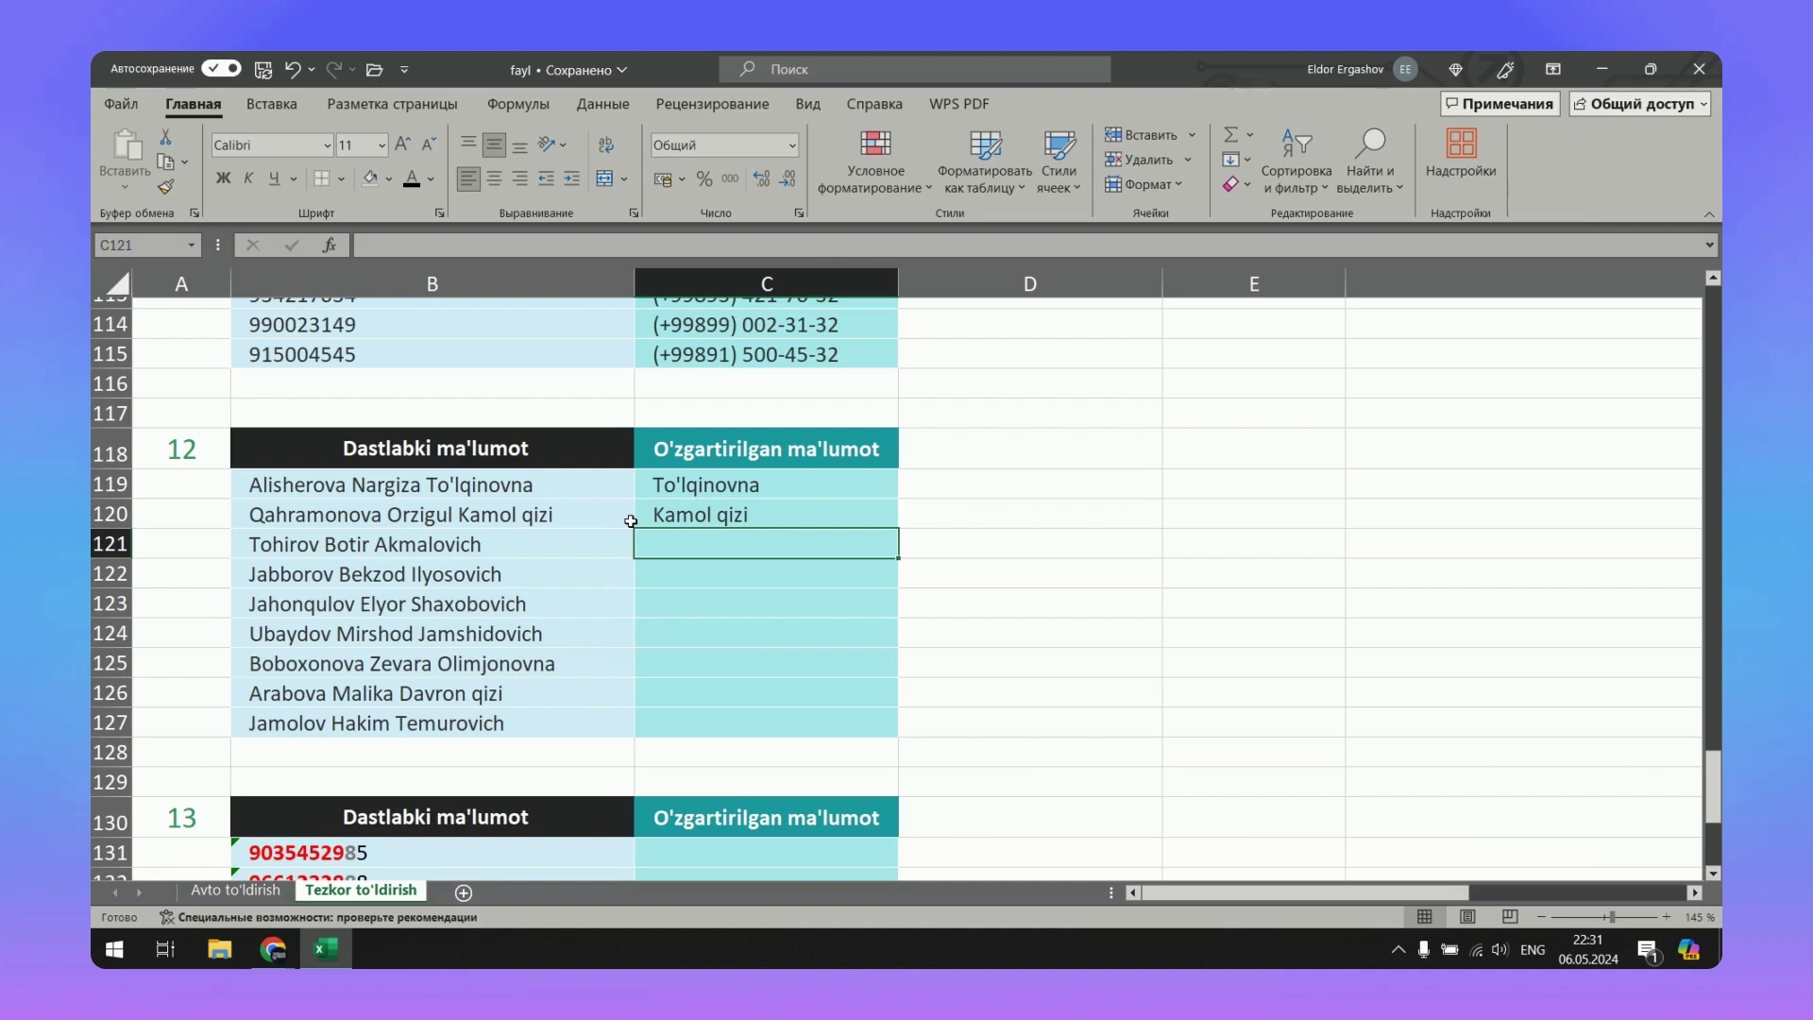
key("ctrl+e")
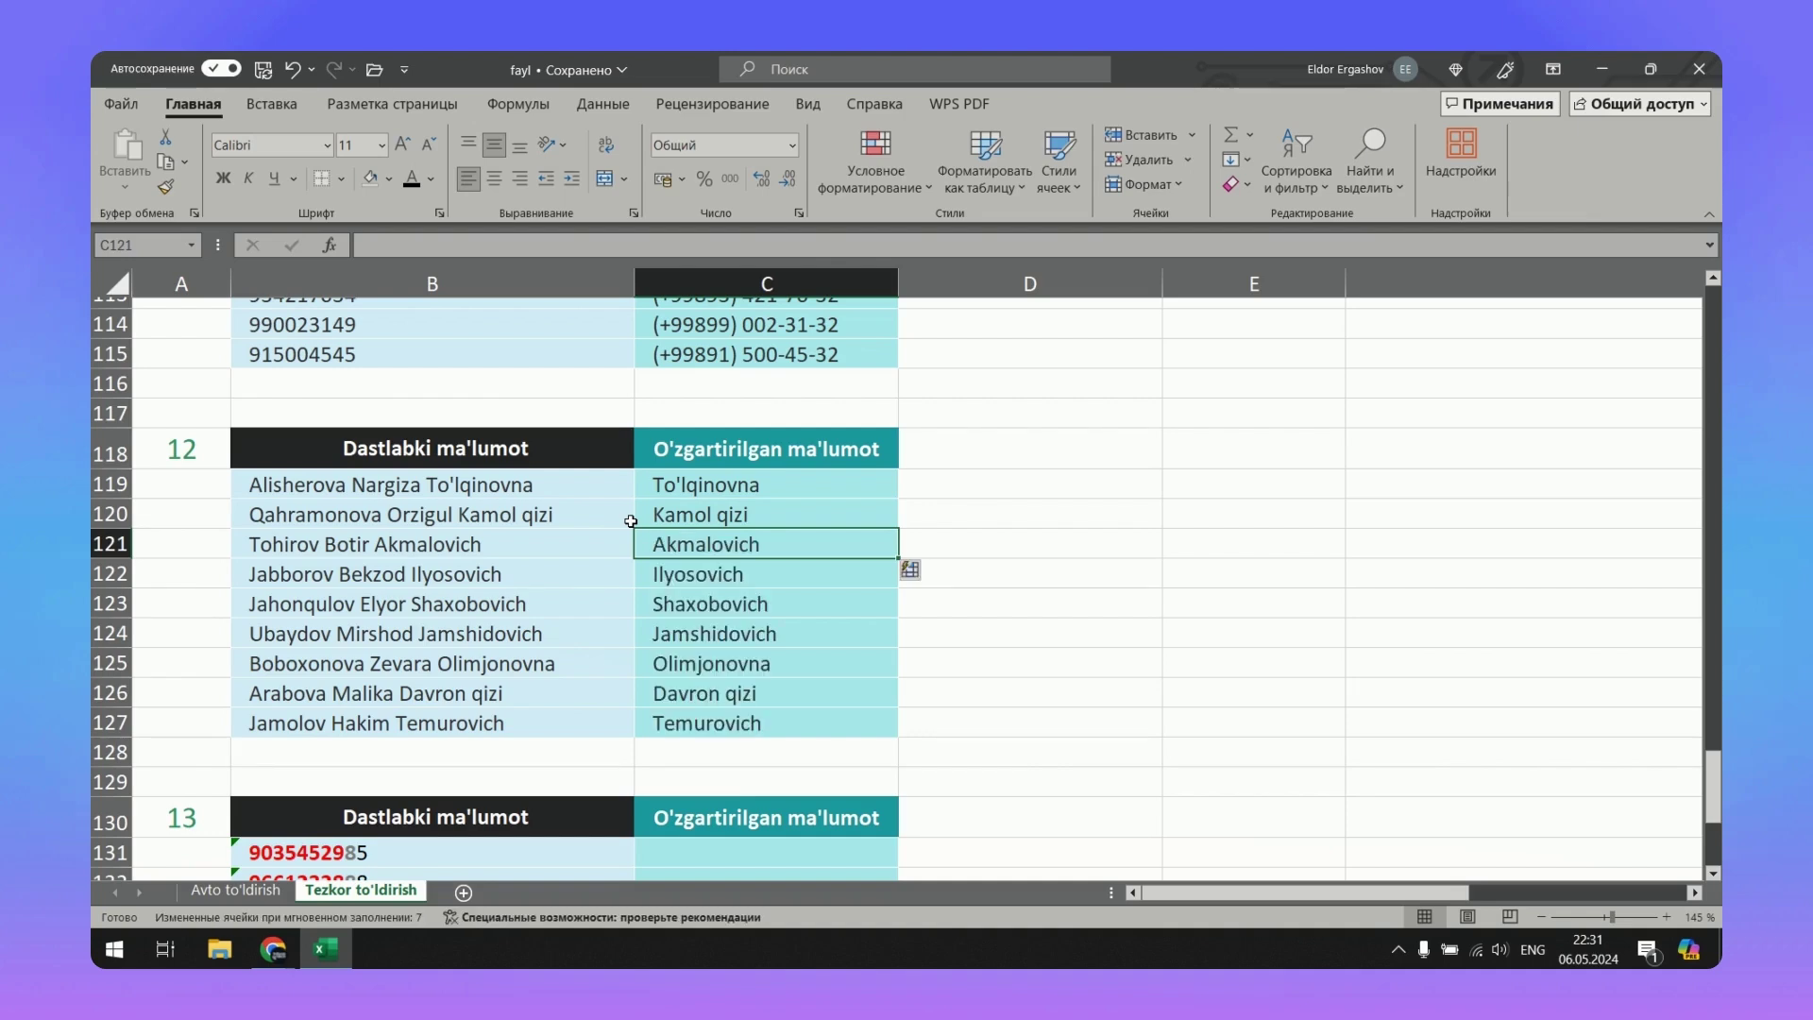
Check the corrected patronymics, including the qizi row in C126 and examples C119:C120.
left_click(581, 701)
left_click(739, 695)
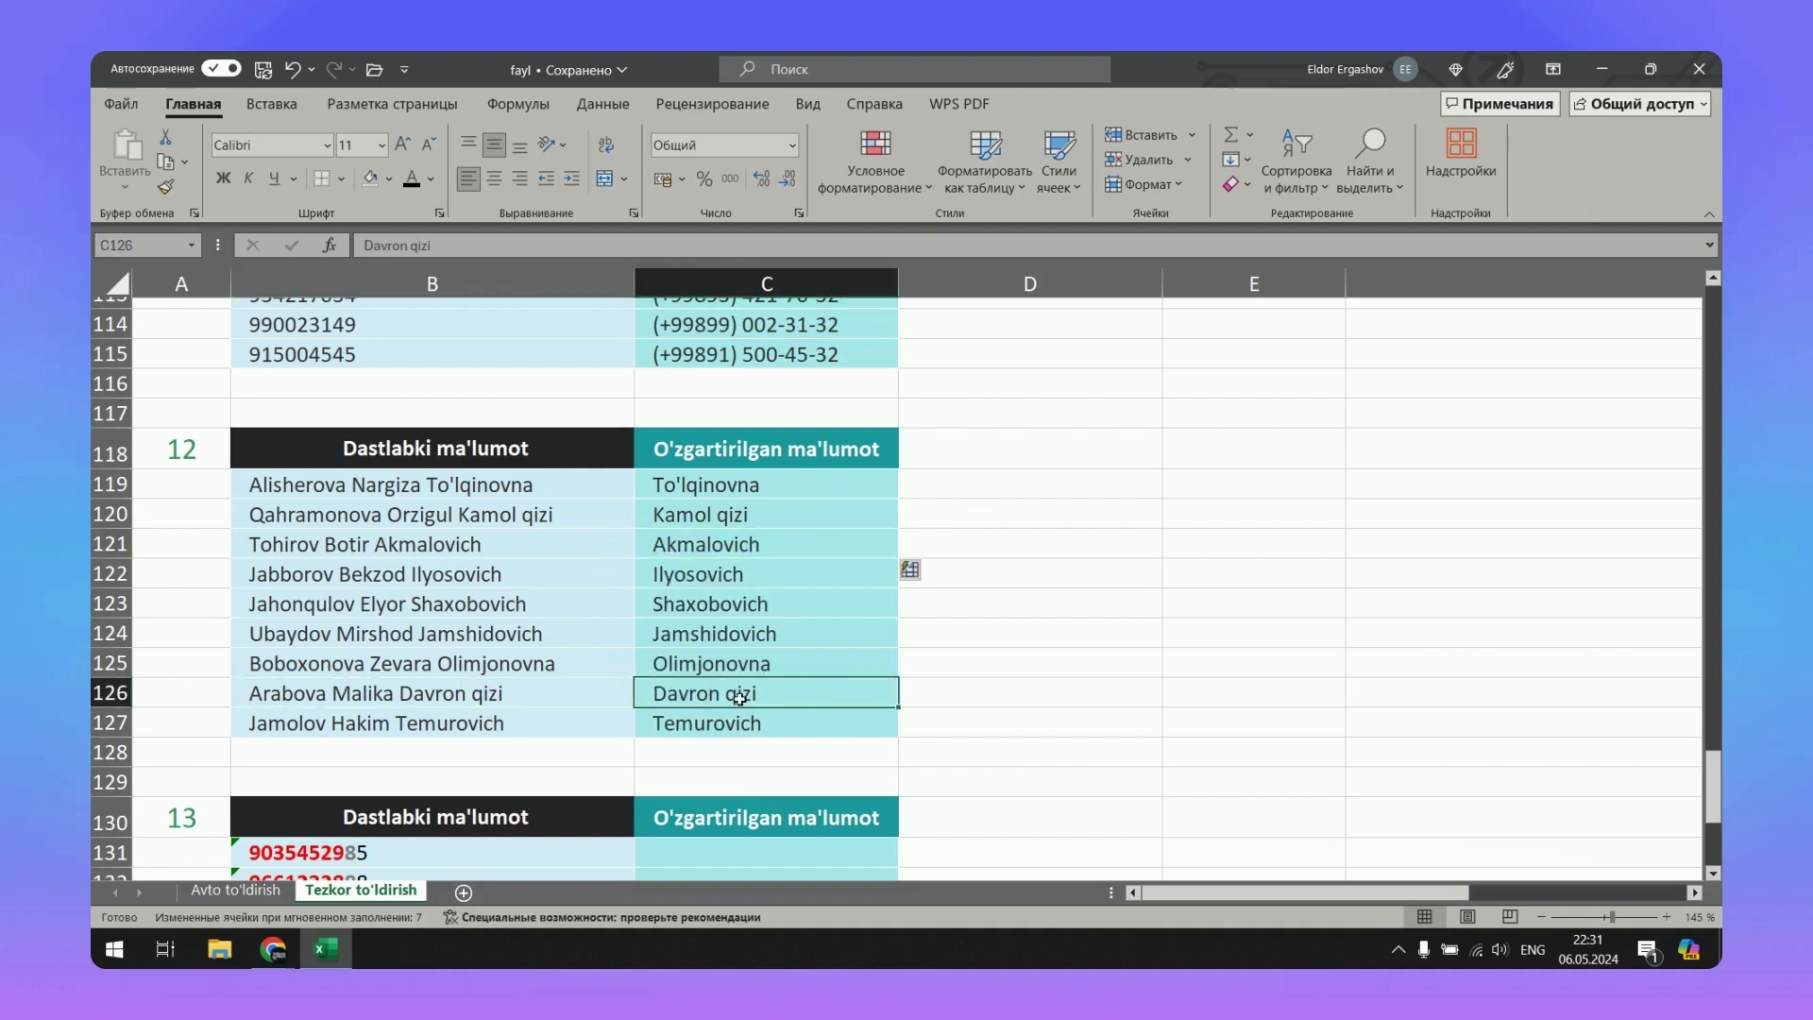
left_click_drag(721, 485, 746, 711)
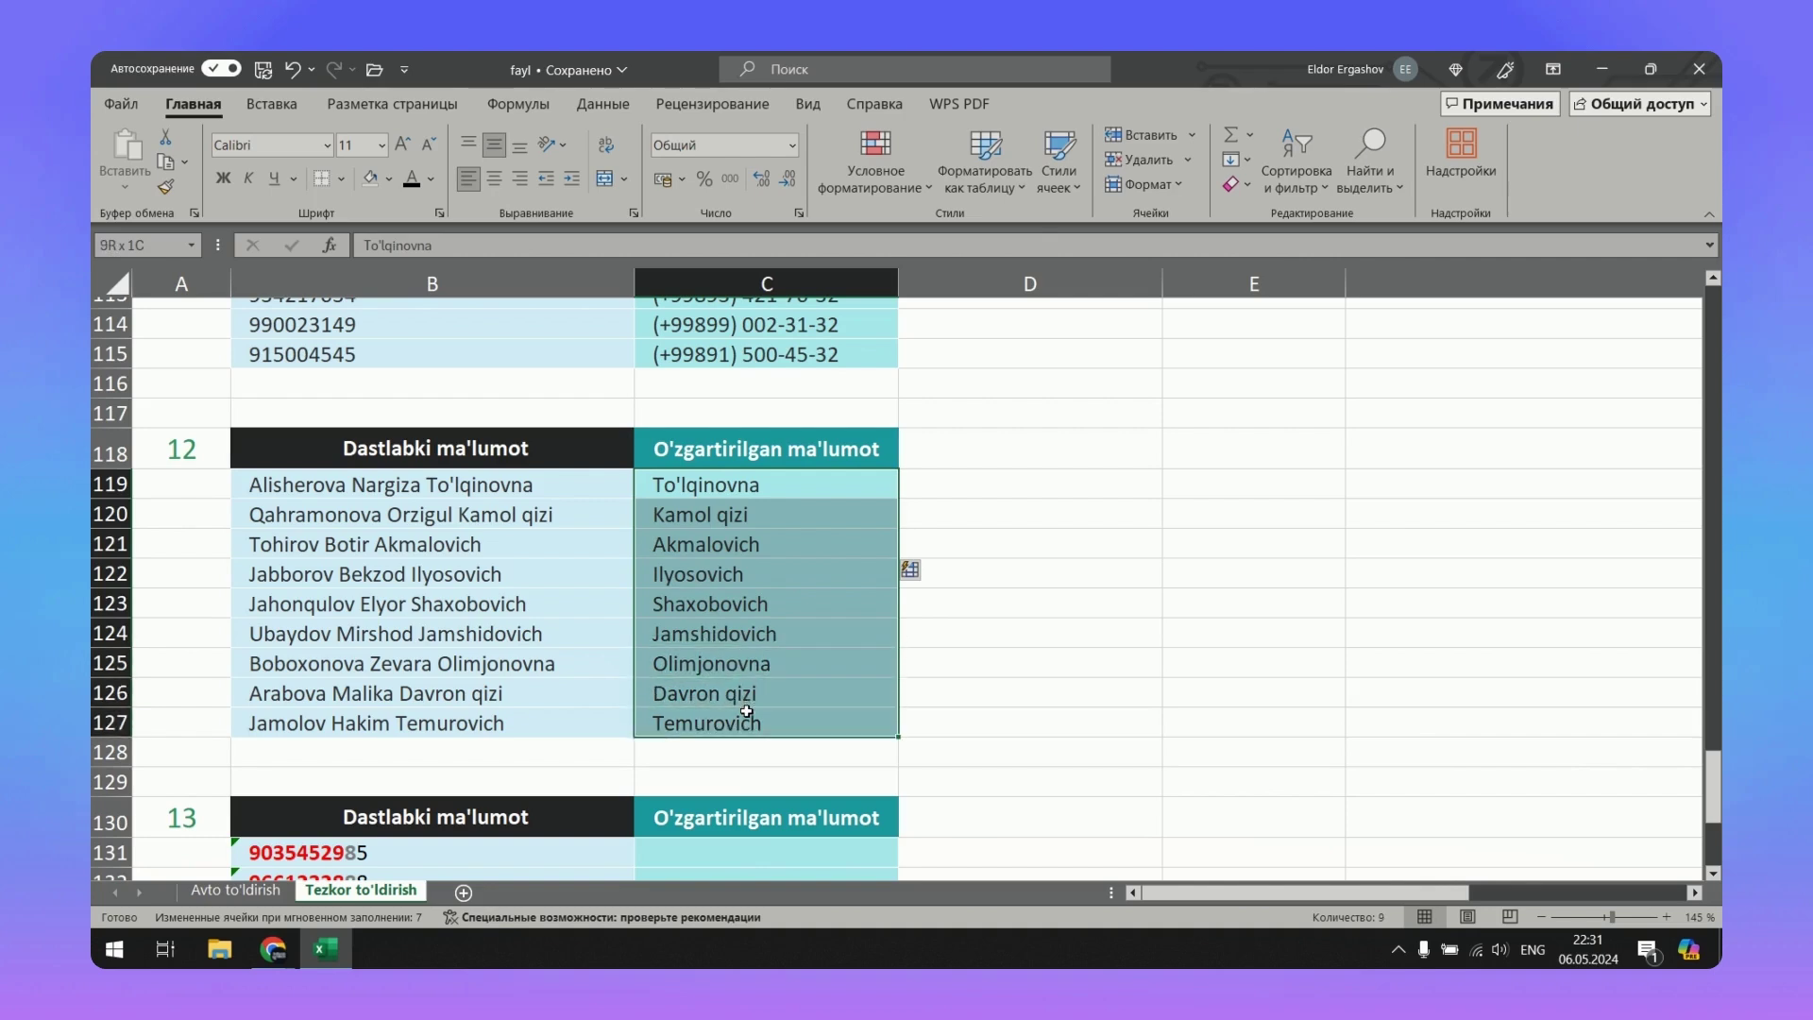
left_click(838, 686)
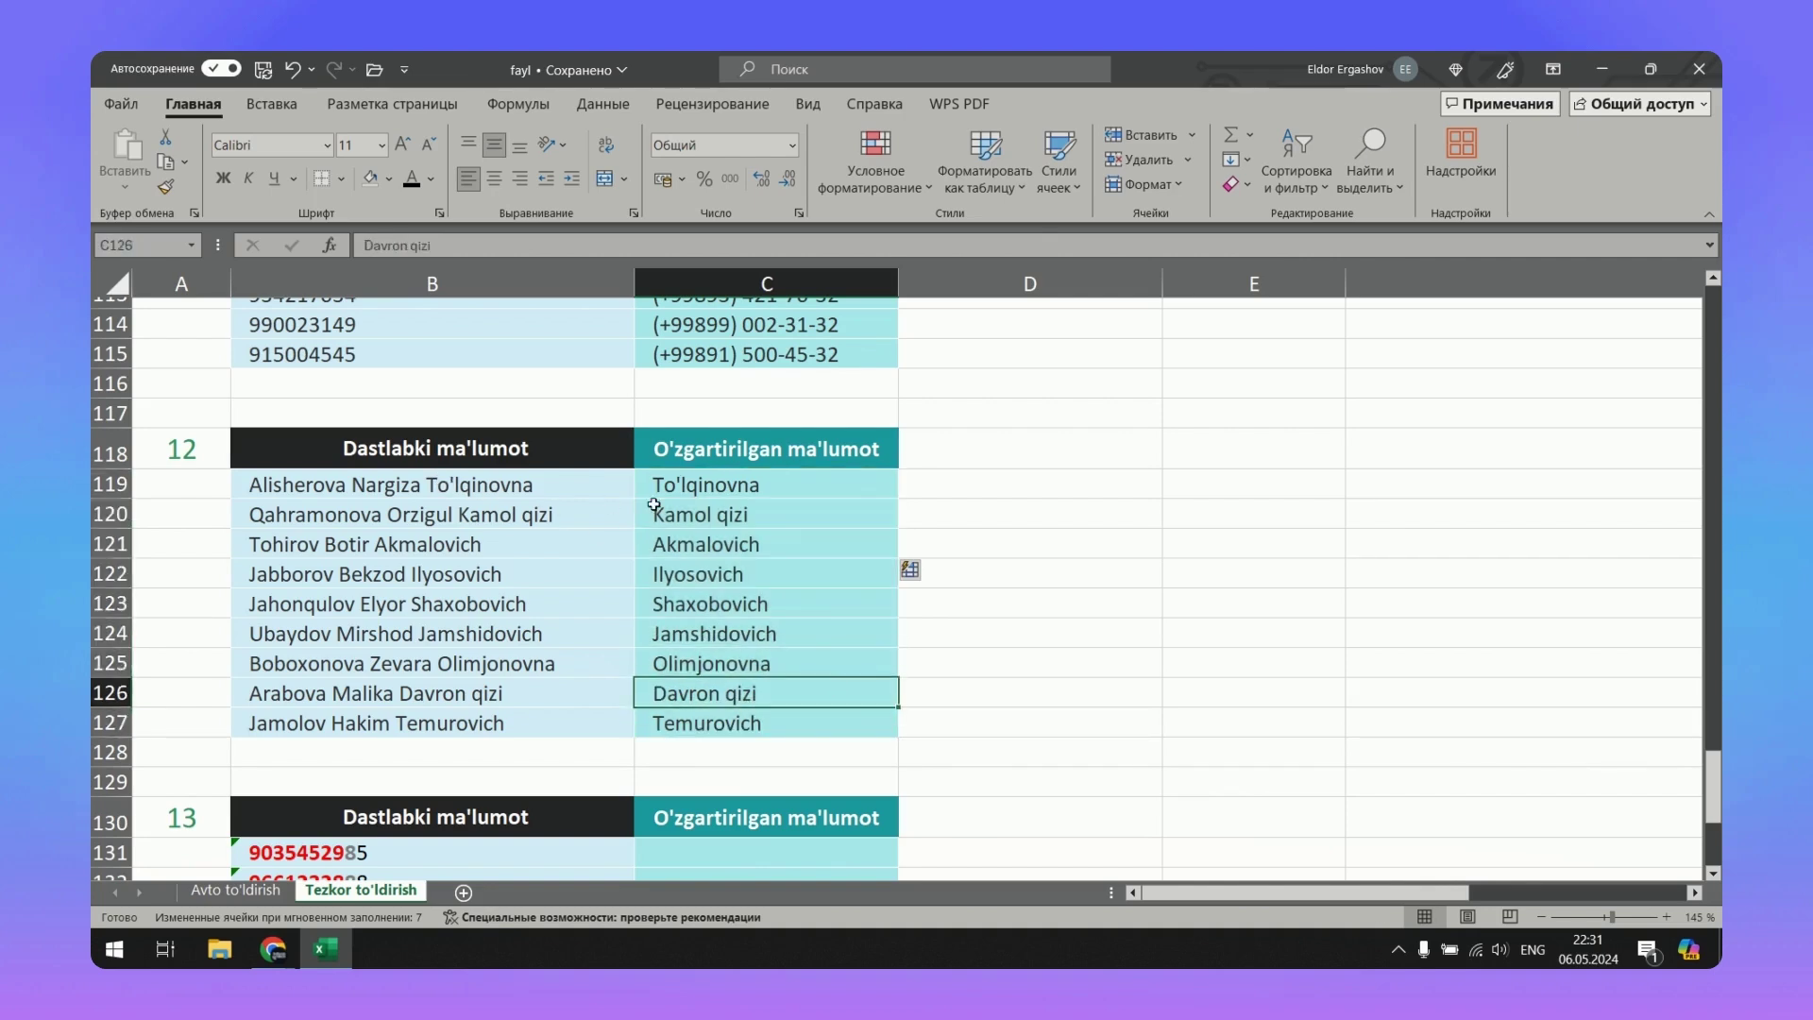
left_click_drag(676, 480, 670, 518)
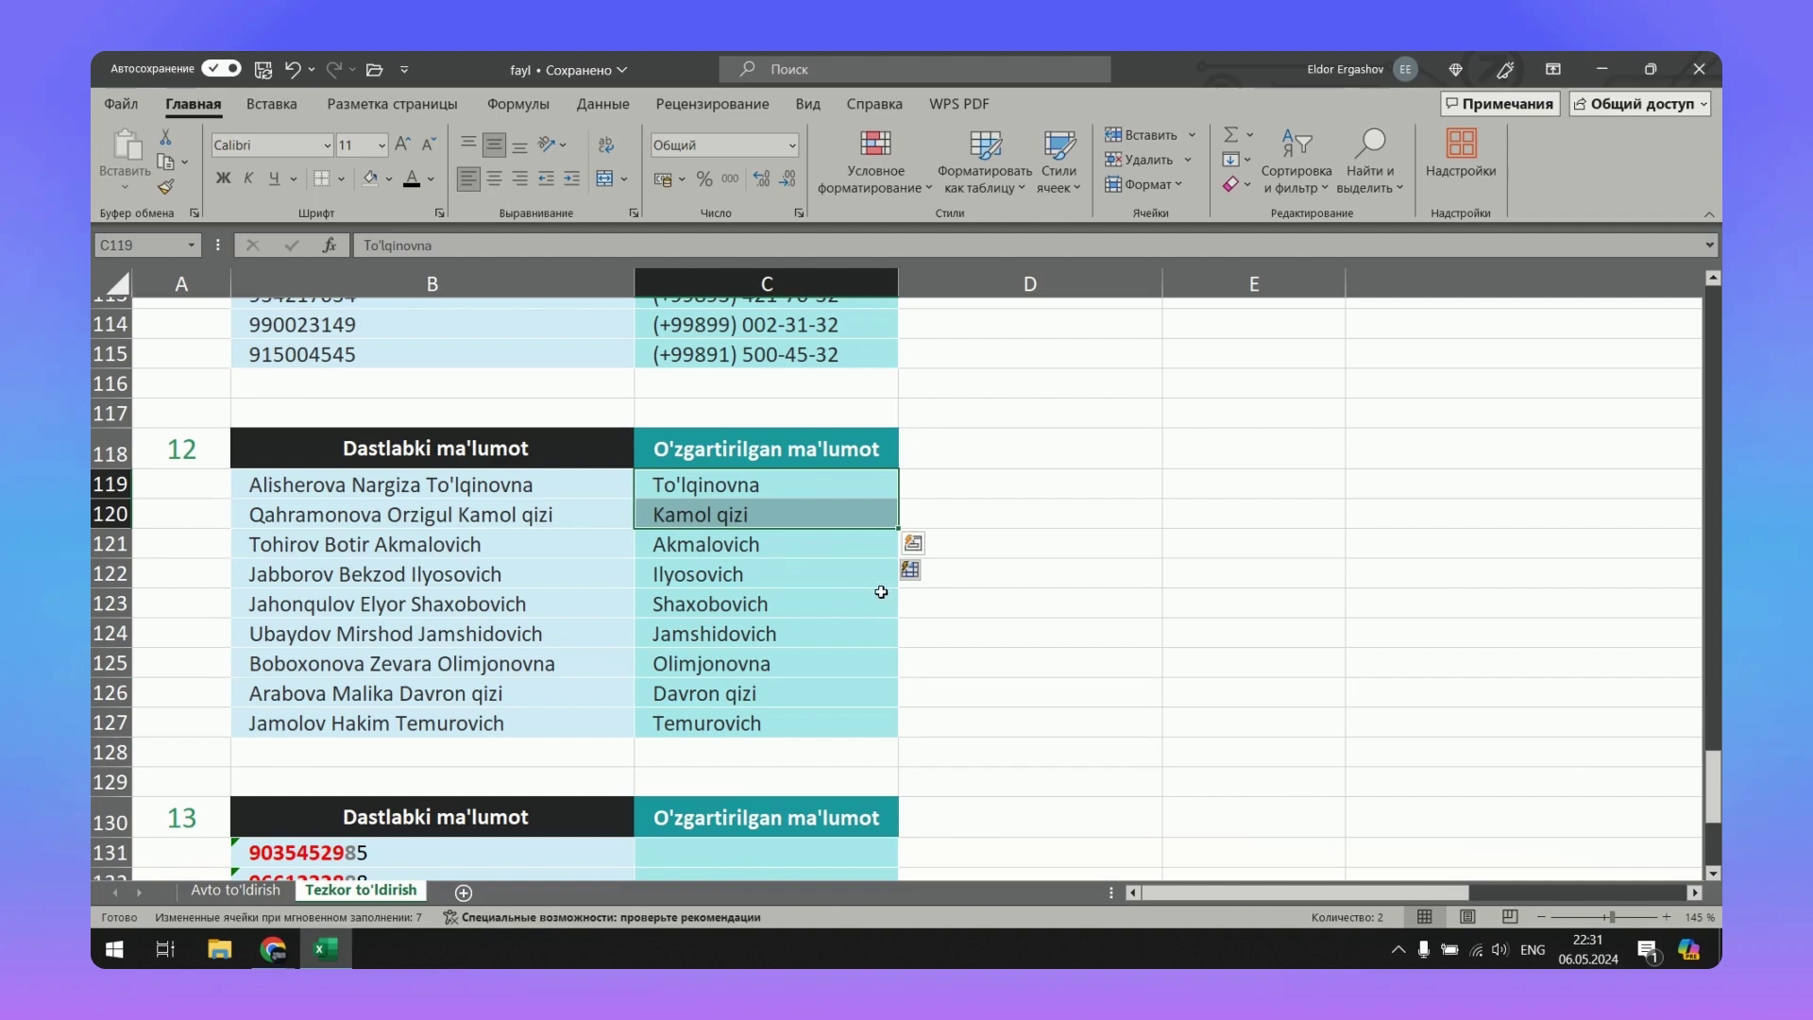
scroll(817, 590, "down", 2)
scroll(817, 590, "down", 2)
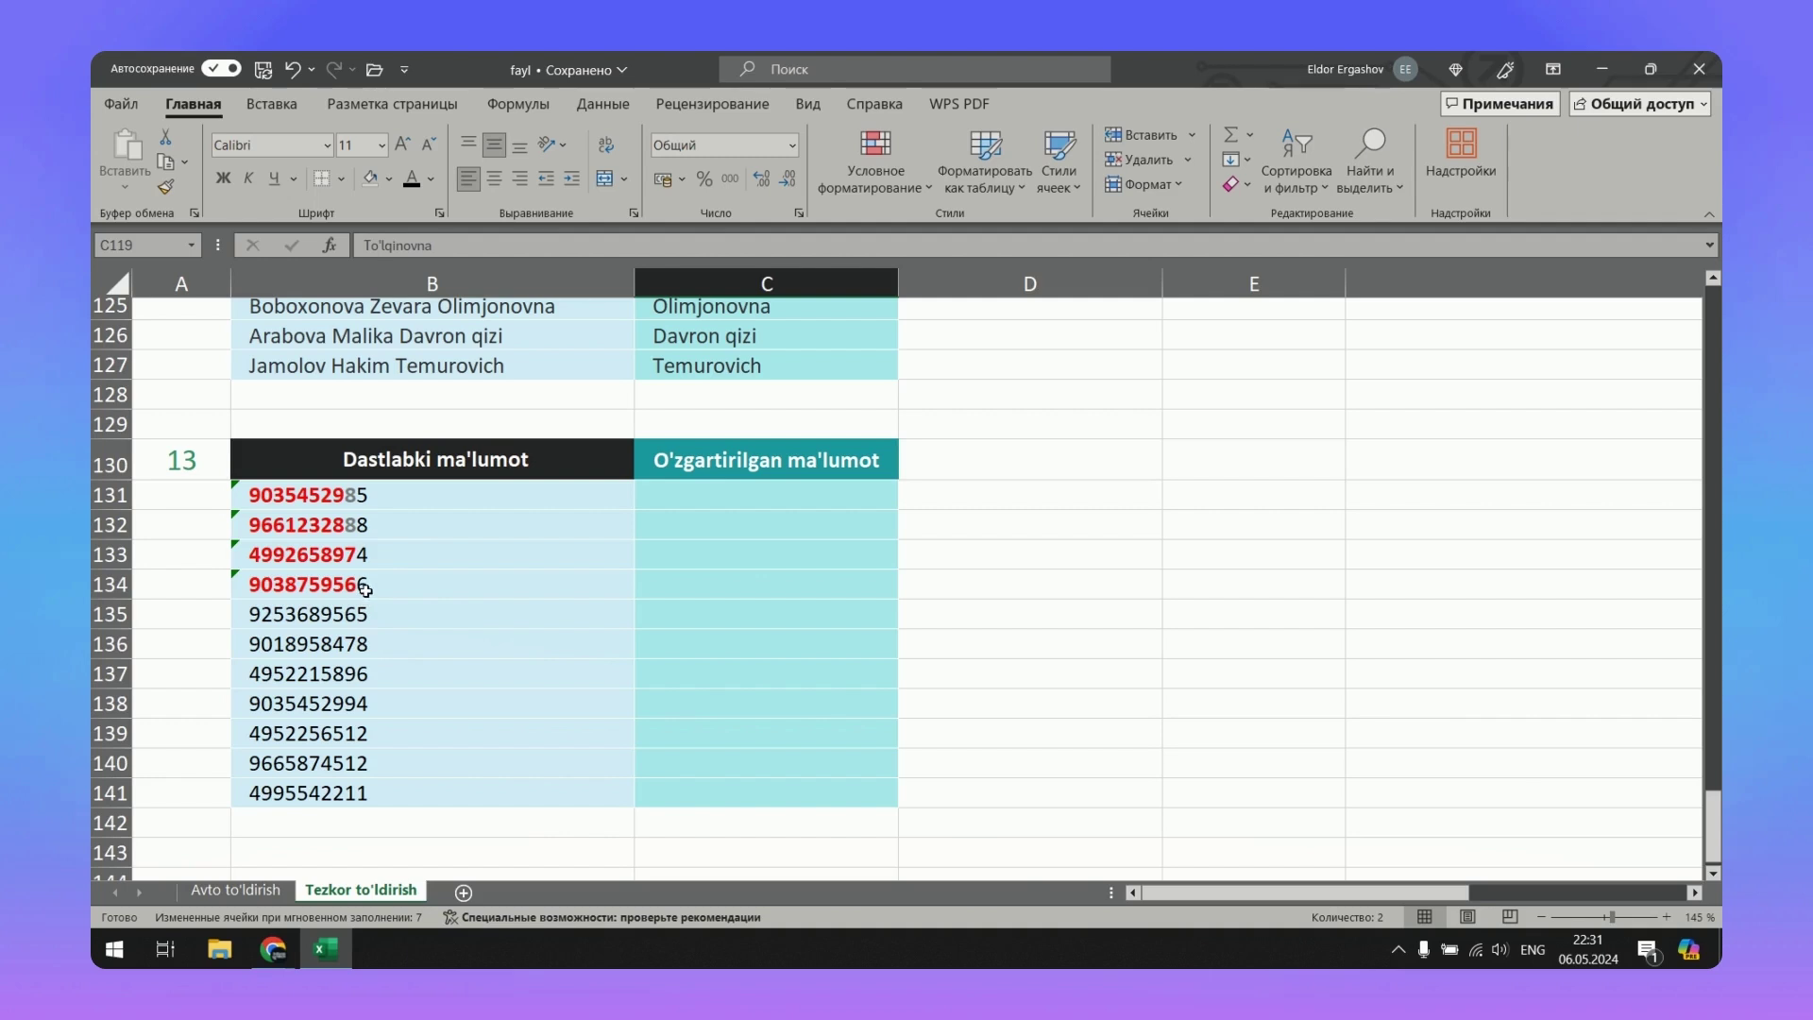
left_click(701, 495)
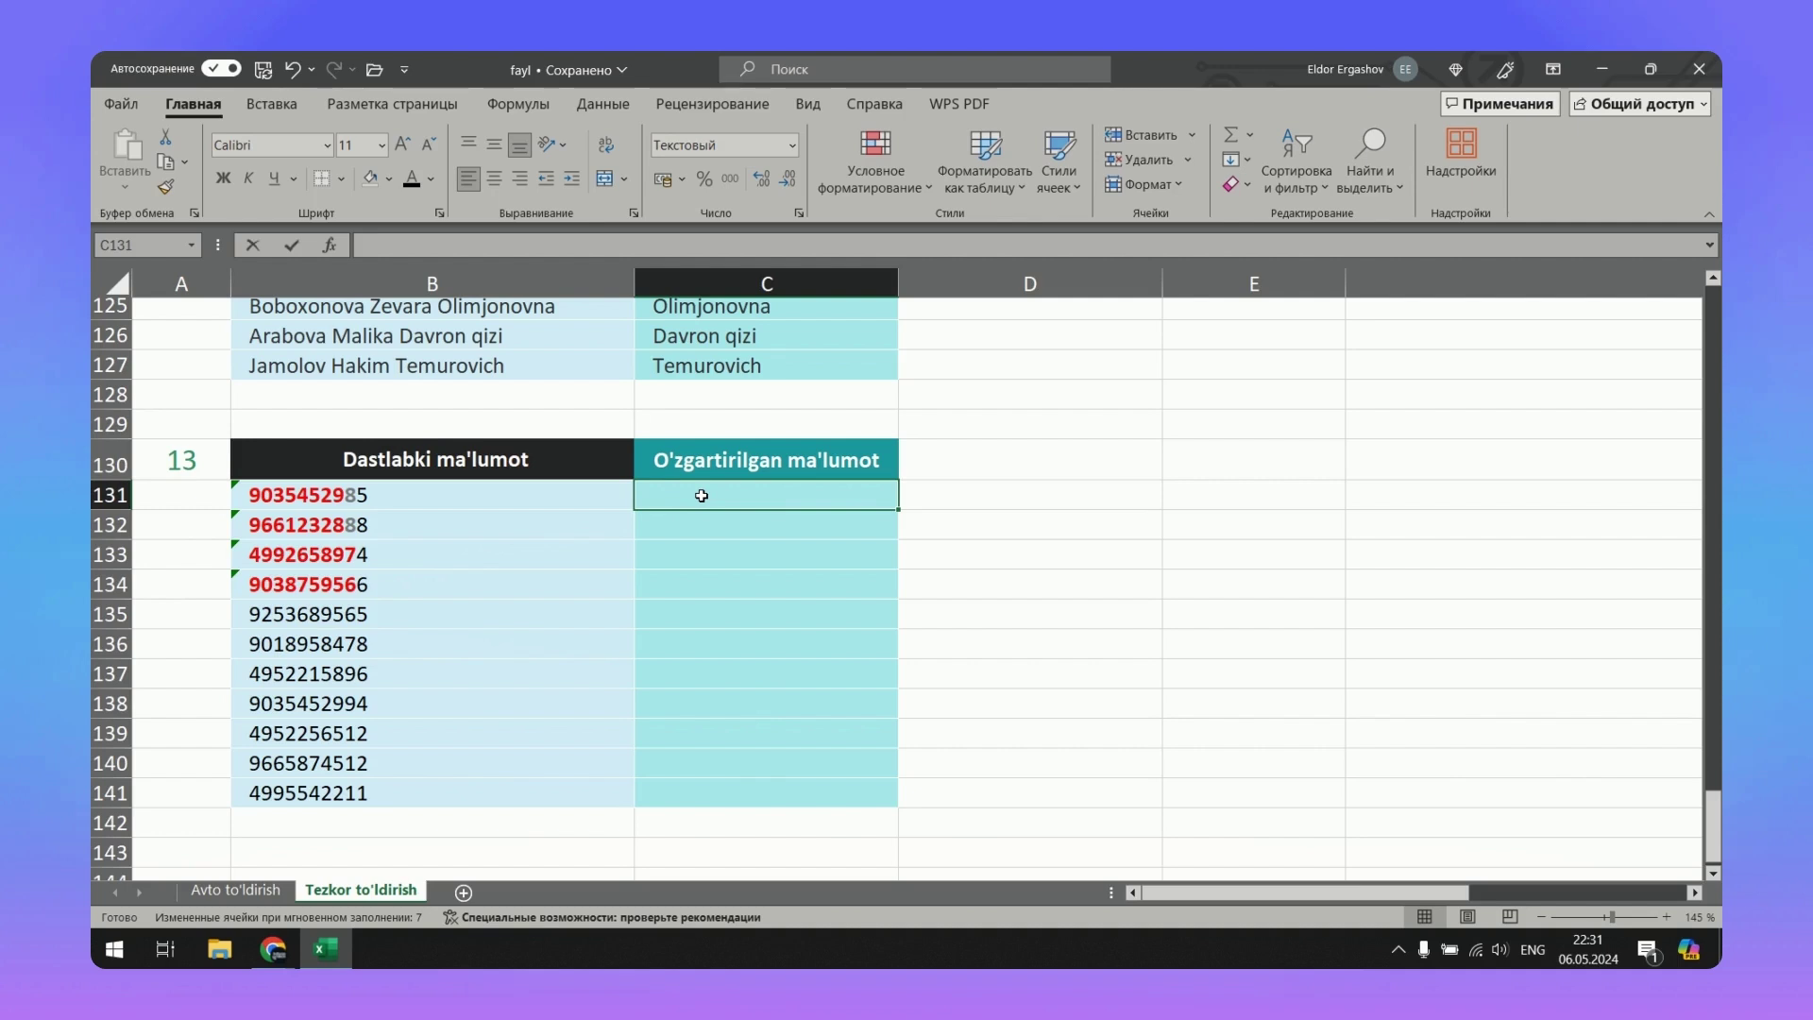
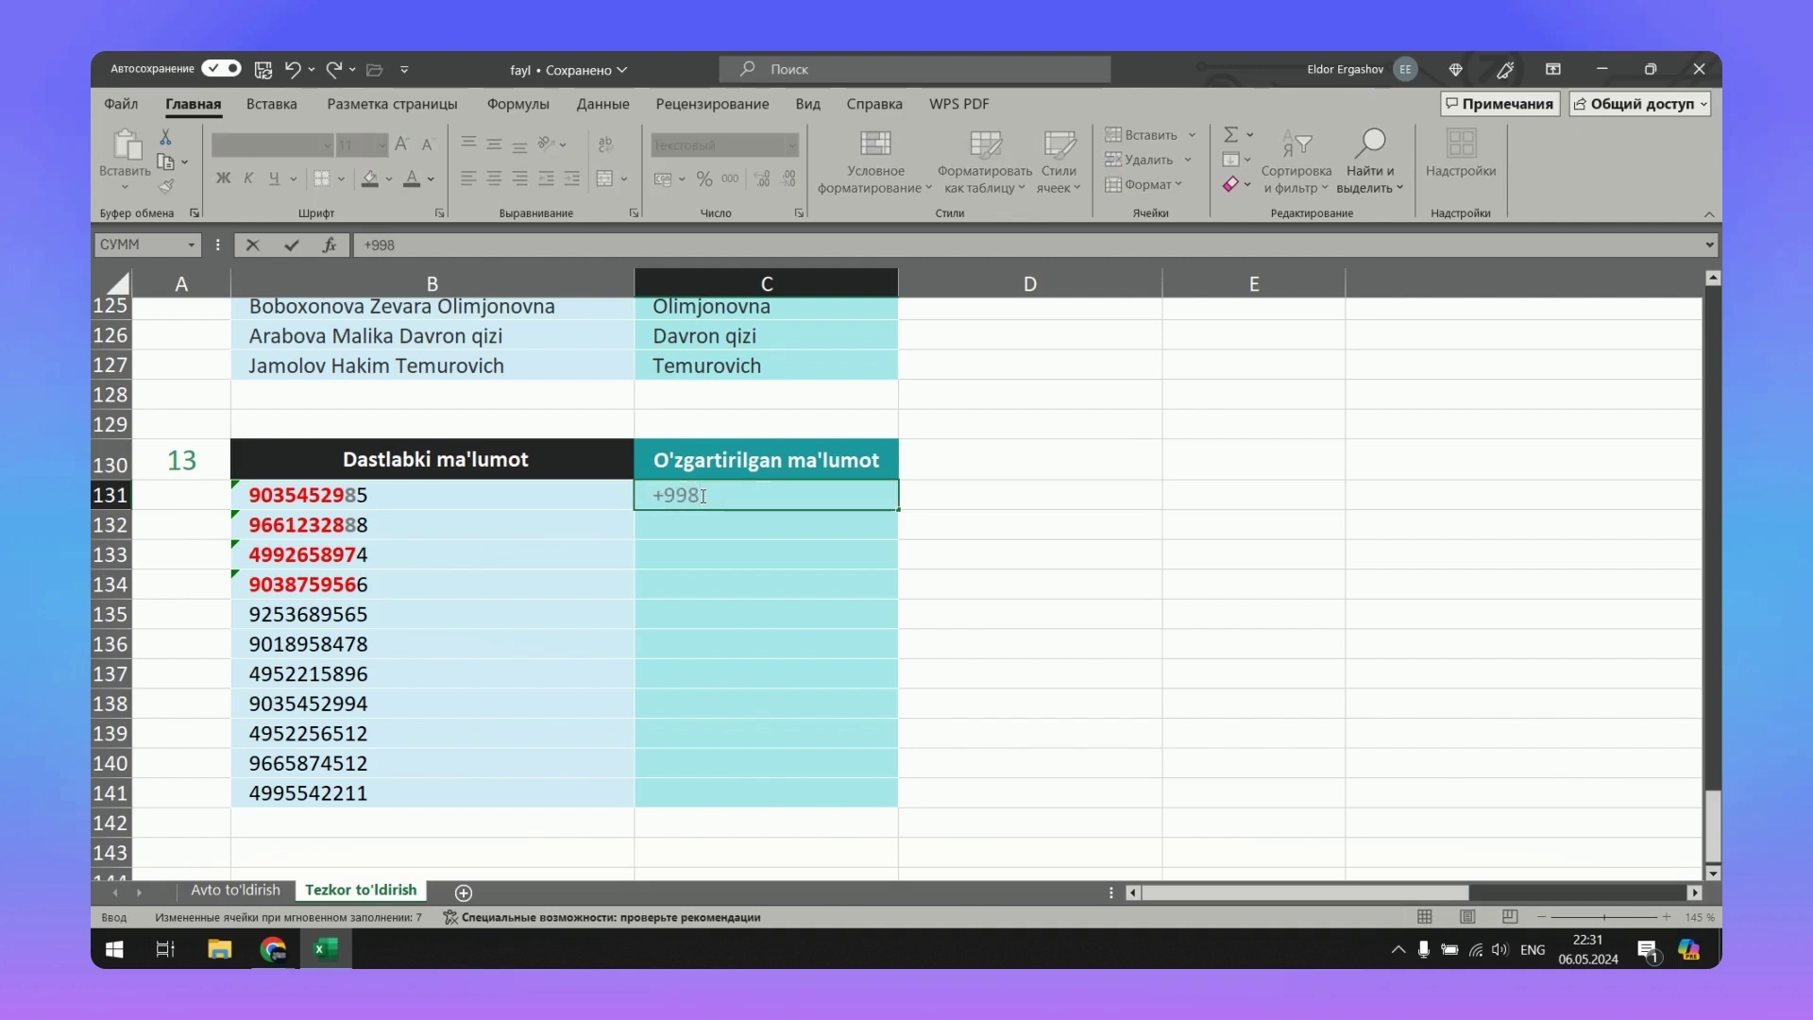
key("Return")
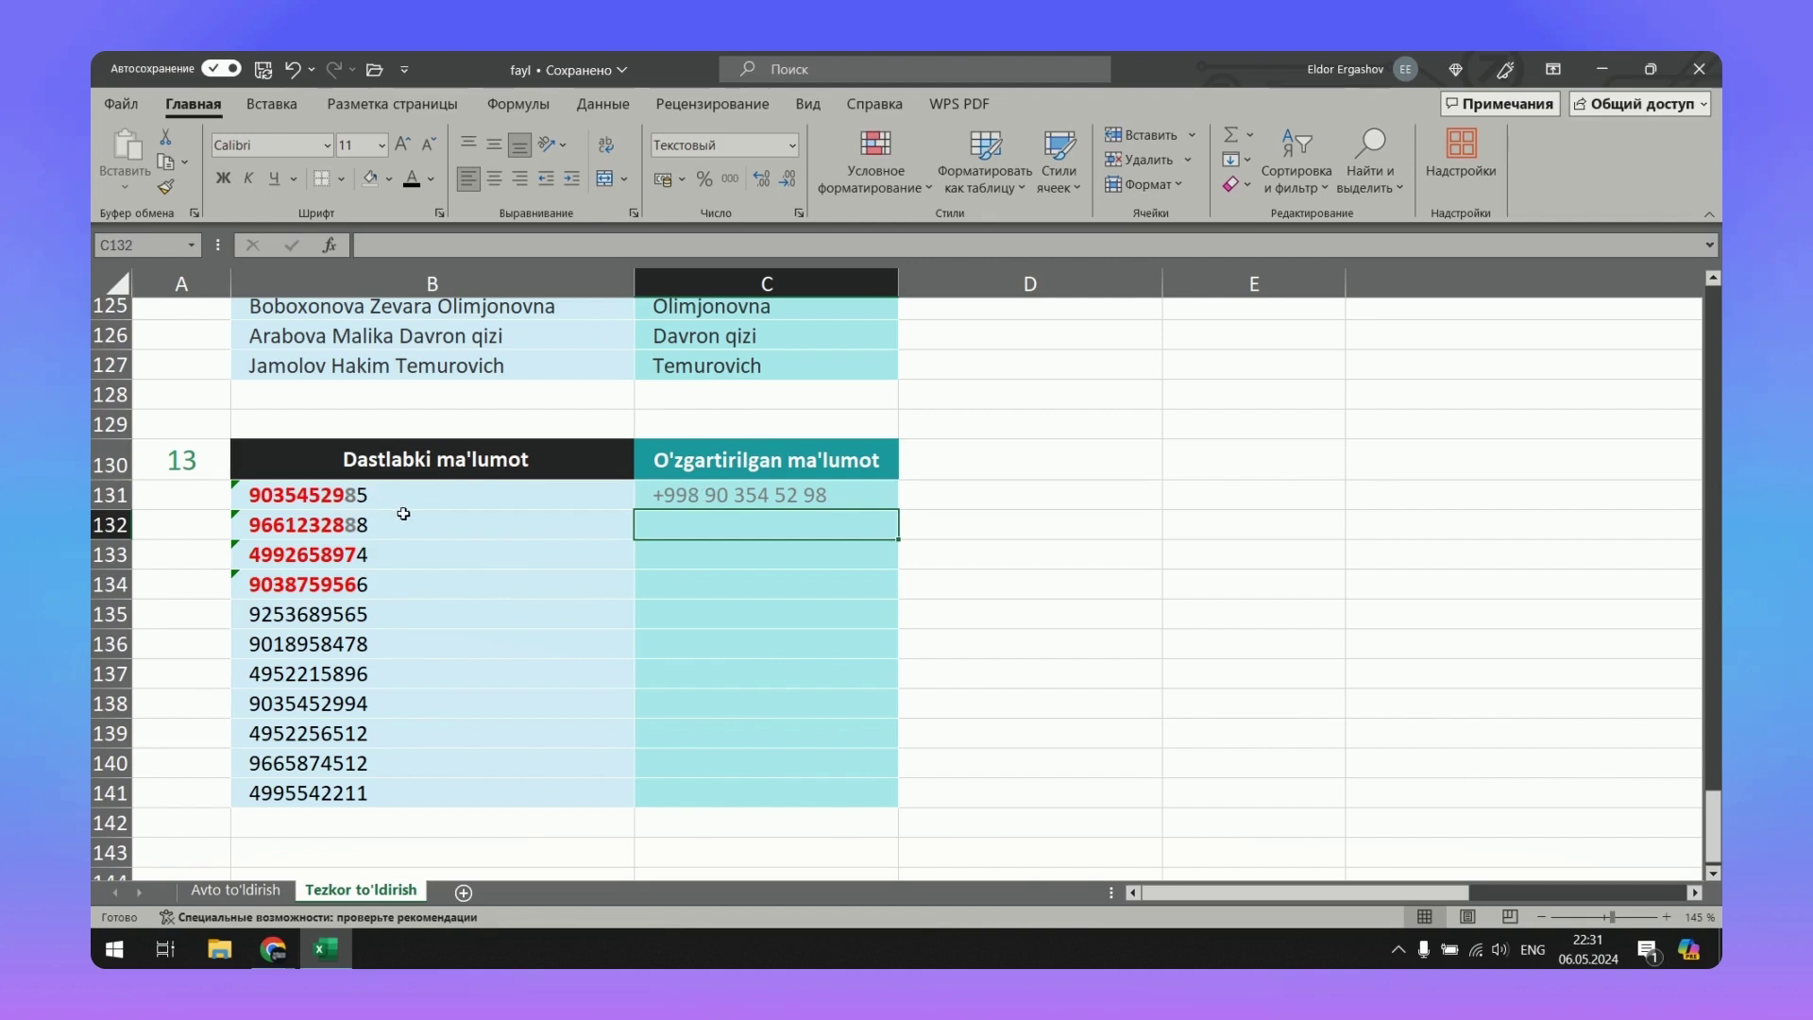
key("ctrl+e")
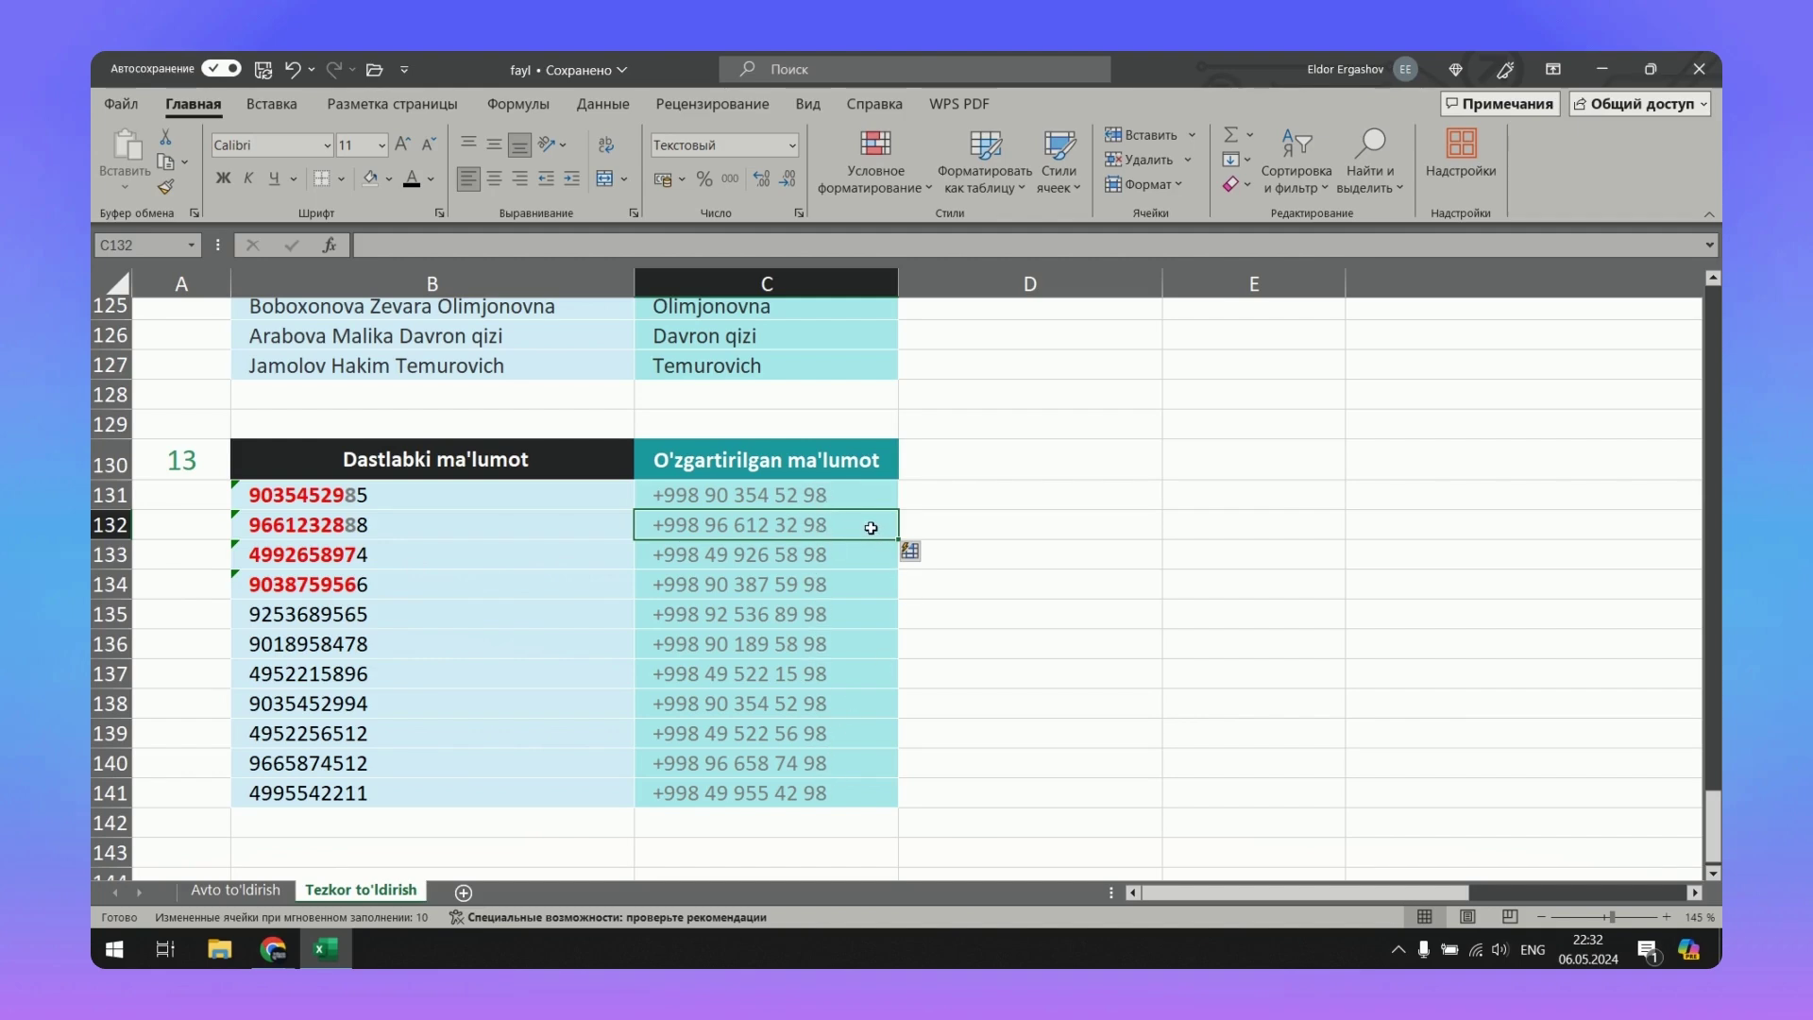
left_click_drag(876, 533, 879, 790)
key("Delete")
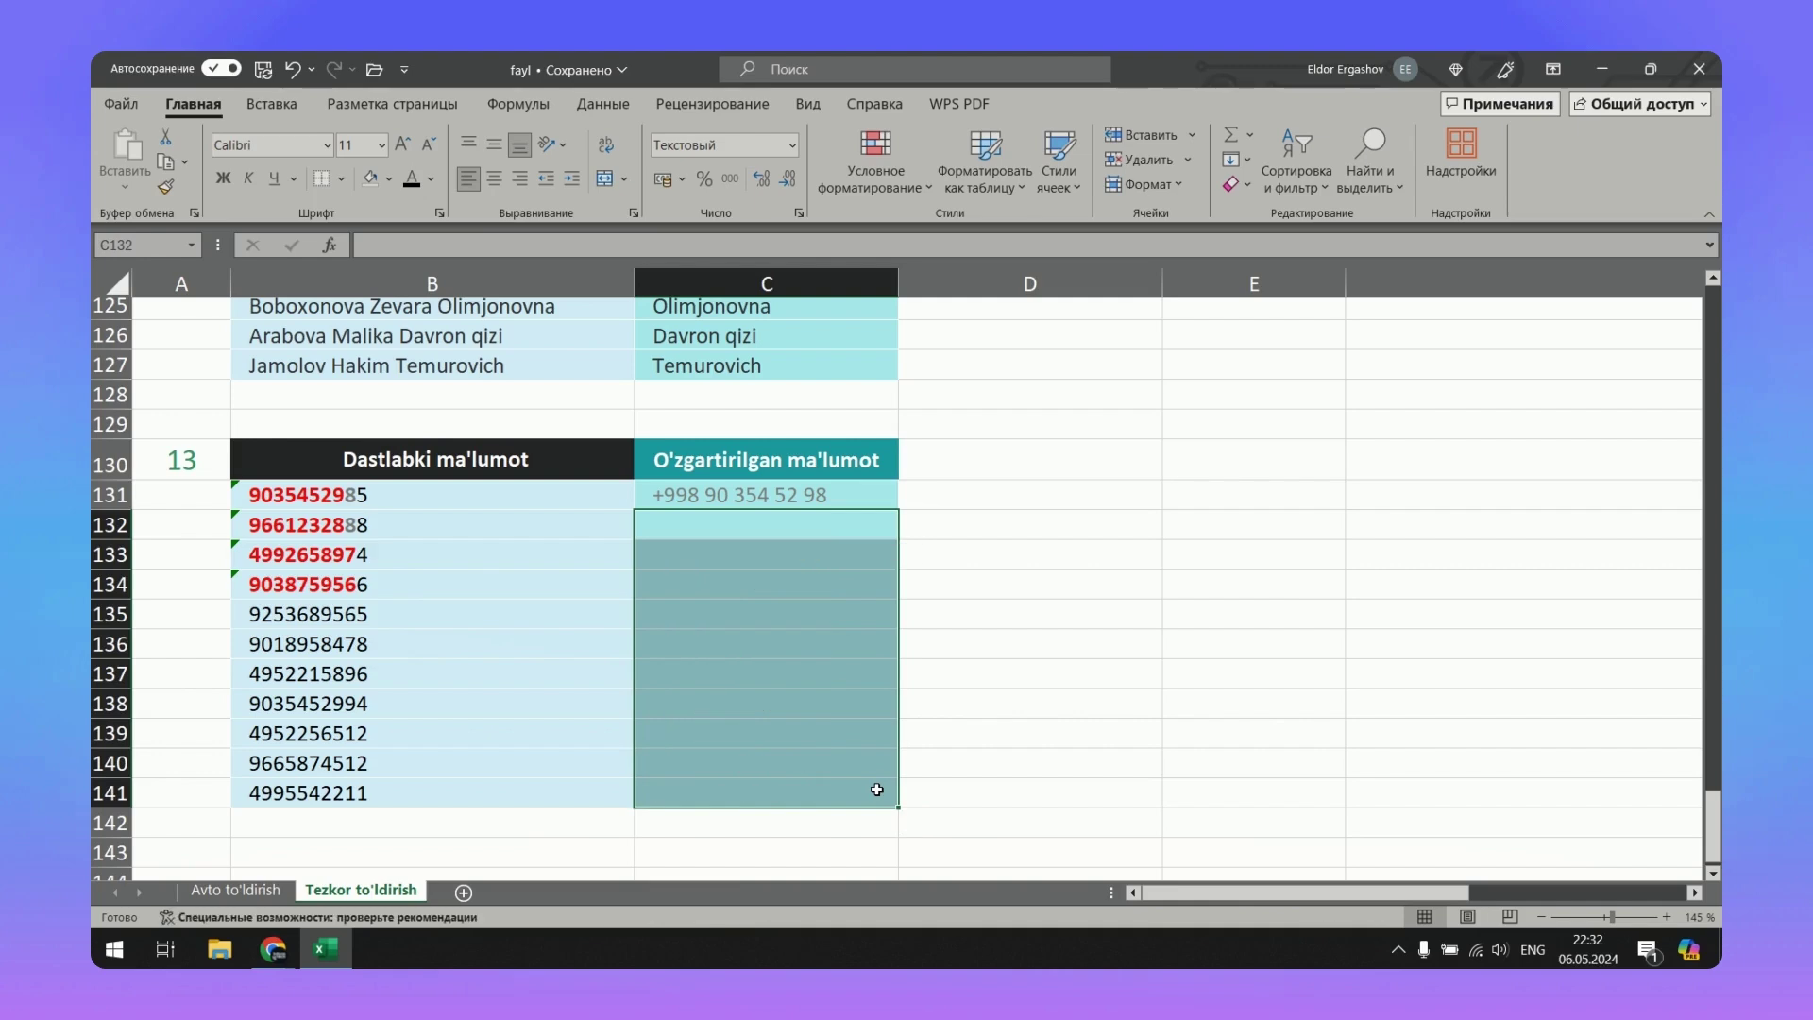
left_click(711, 523)
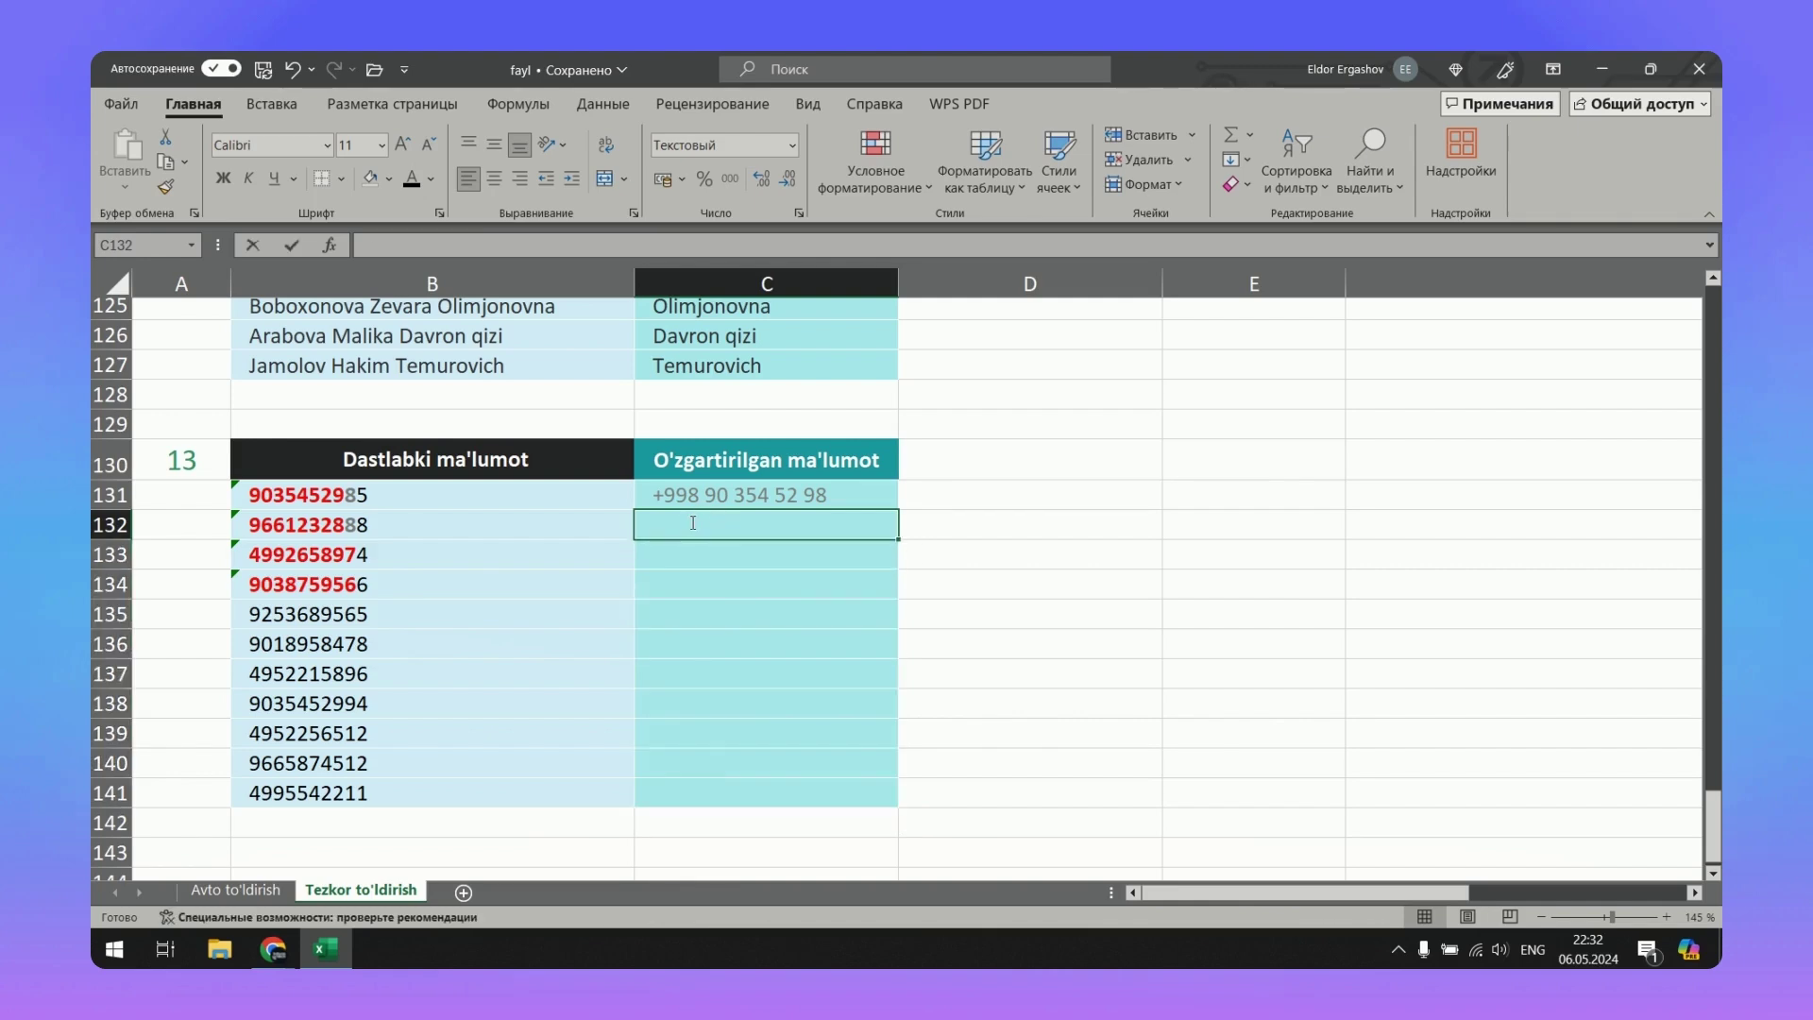
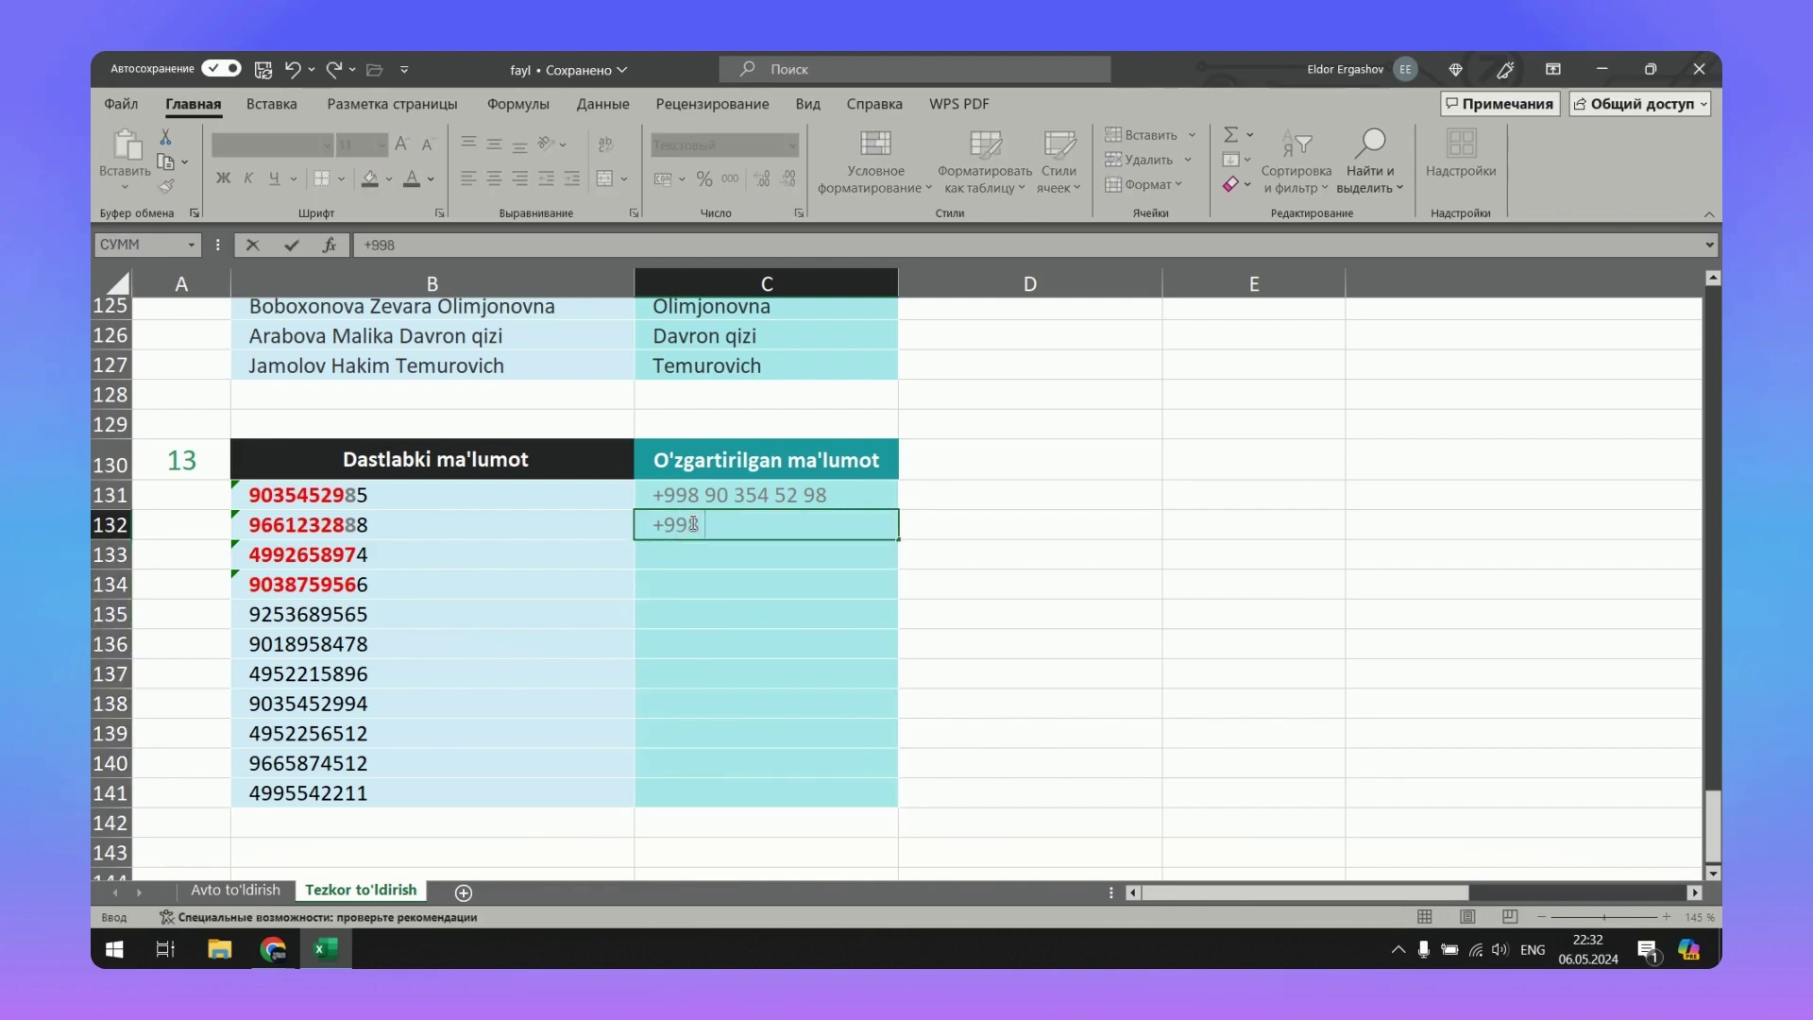
key("Return")
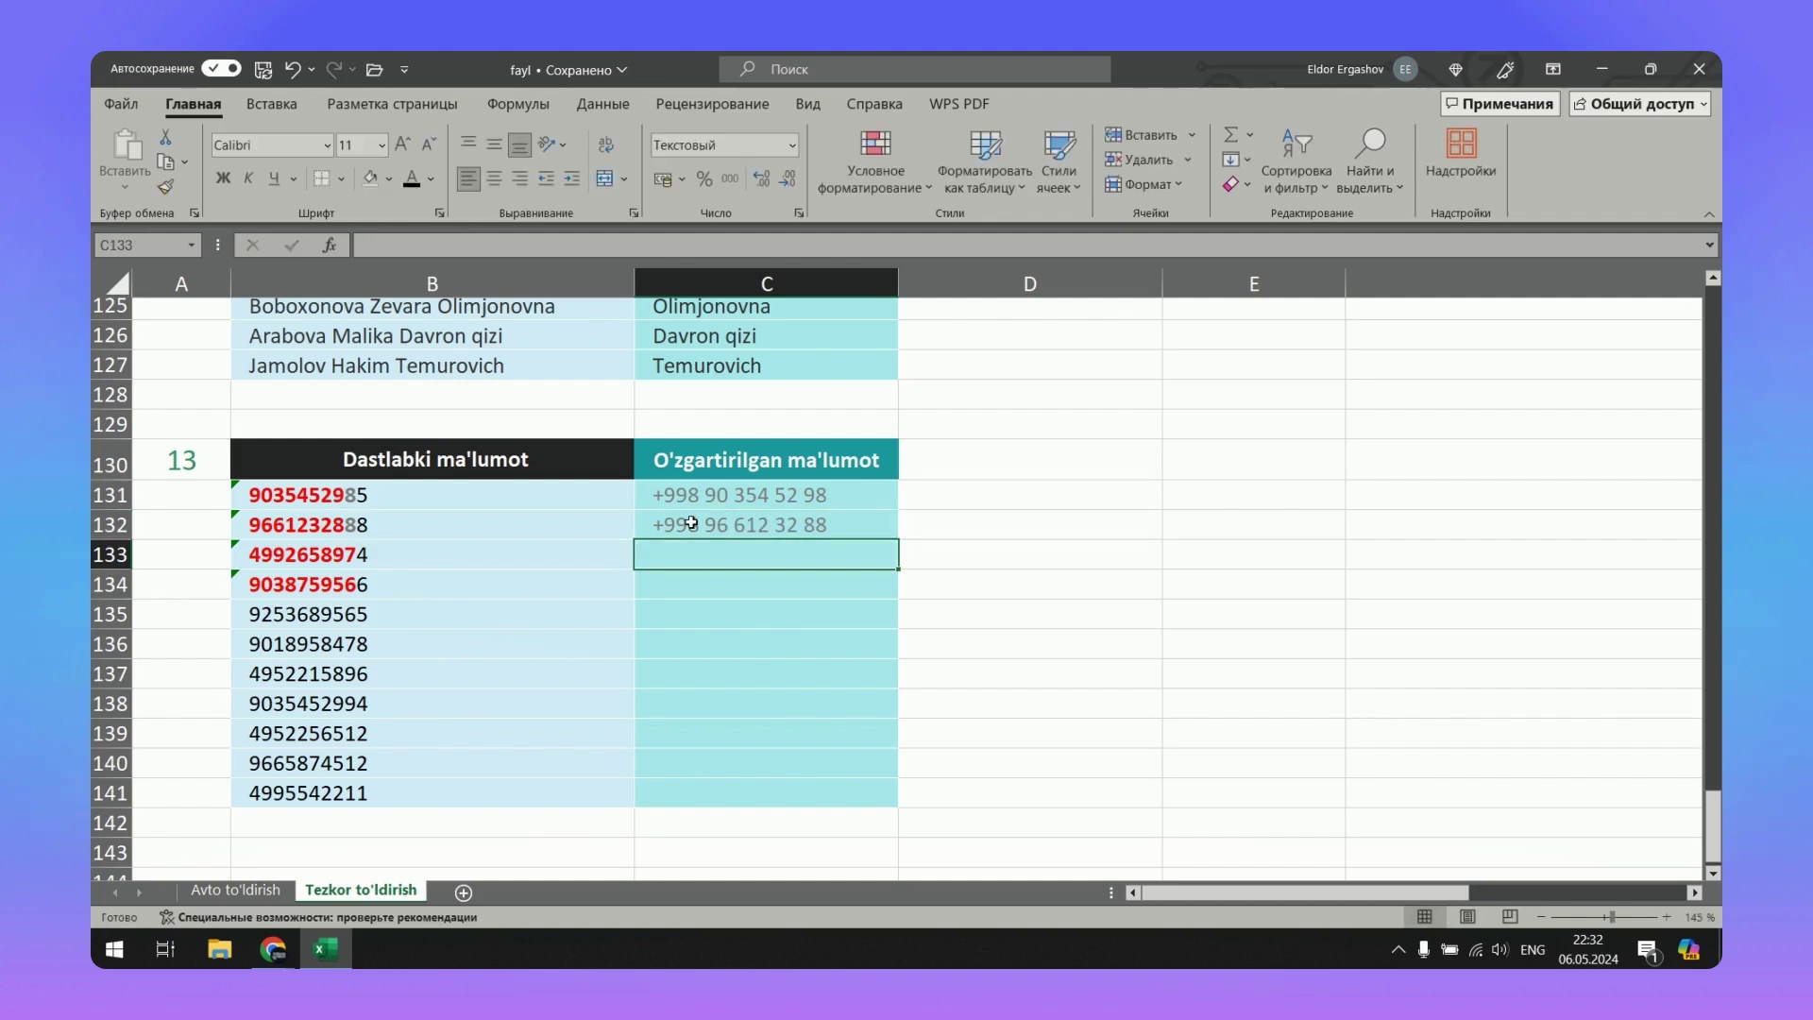
key("ctrl+e")
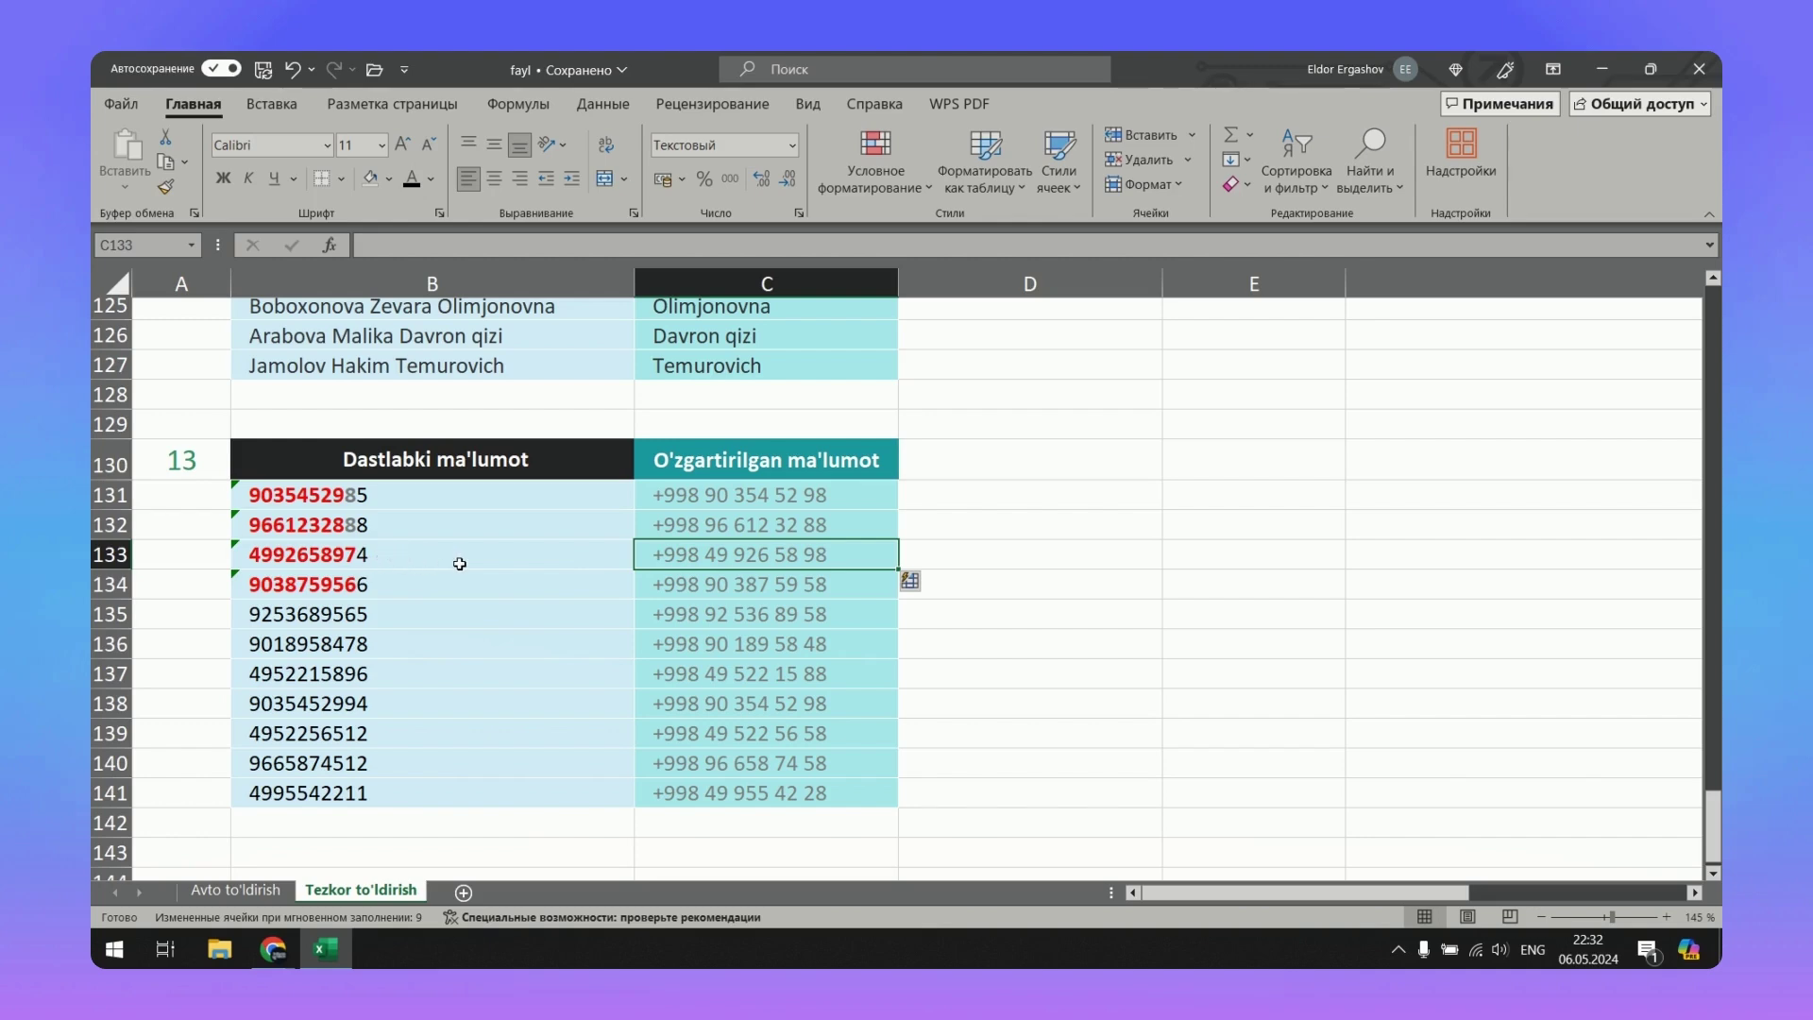
left_click_drag(724, 555, 762, 791)
key("Delete")
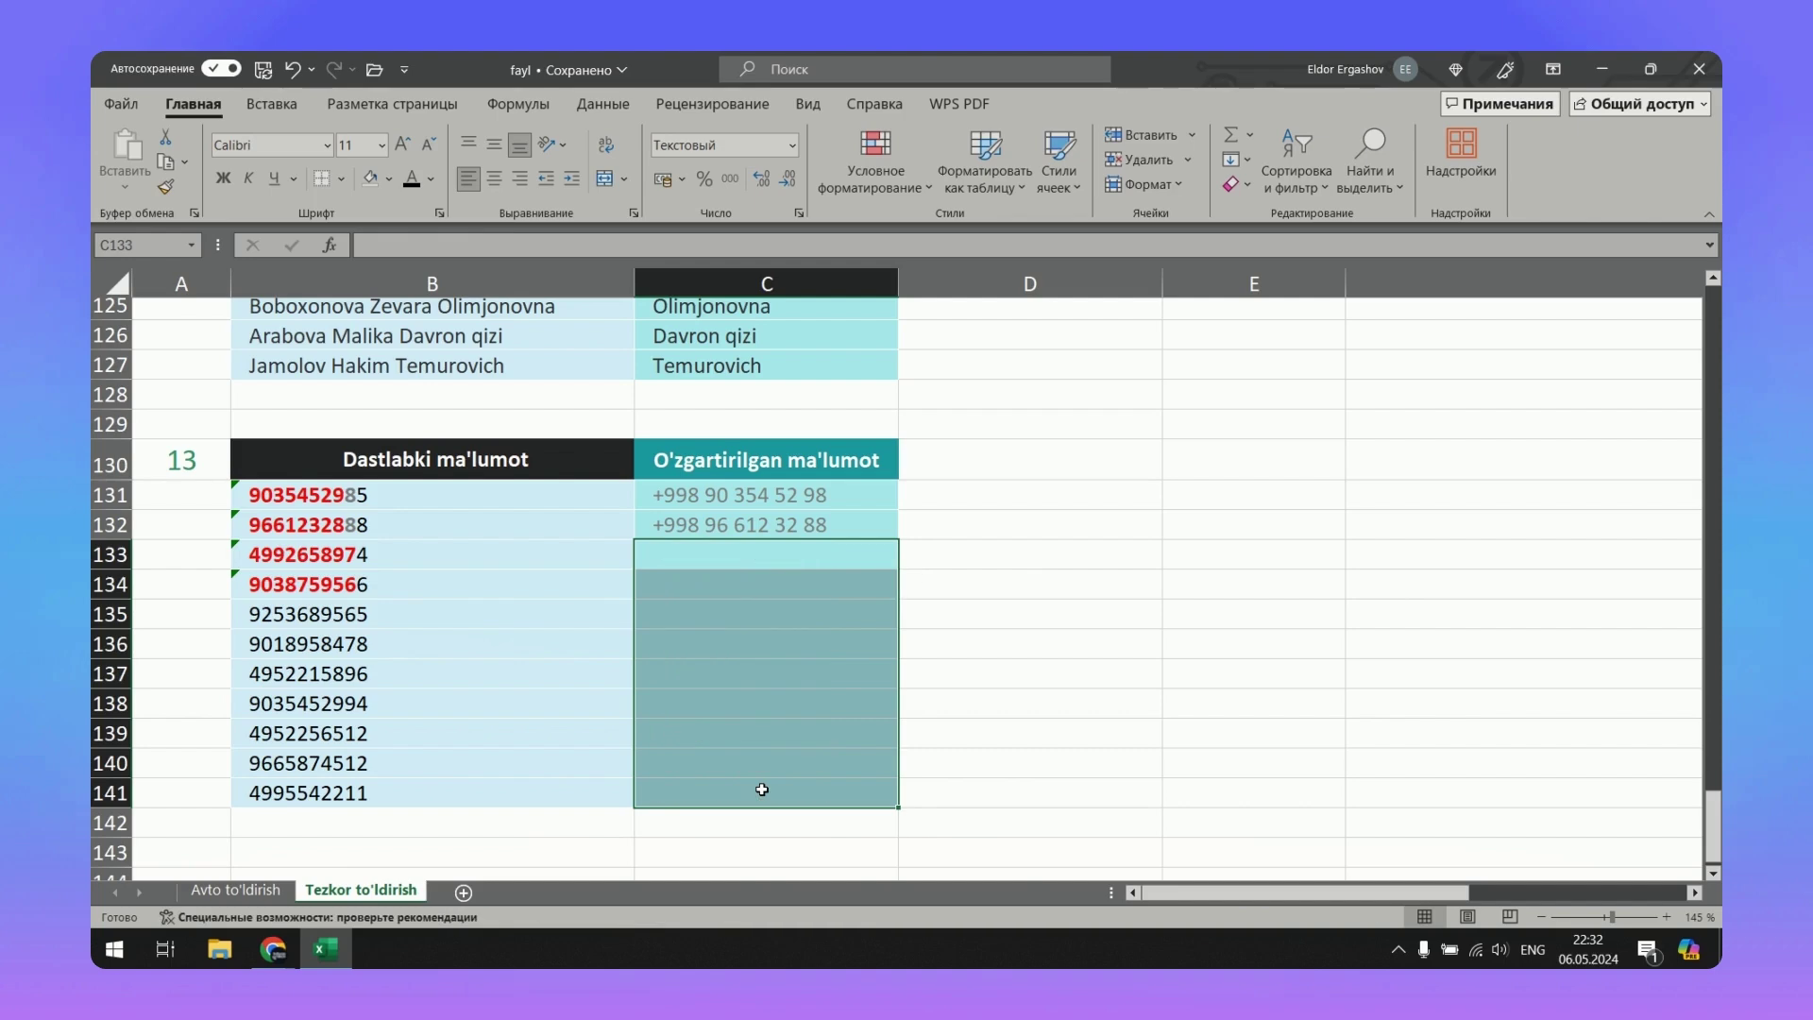
left_click(696, 550)
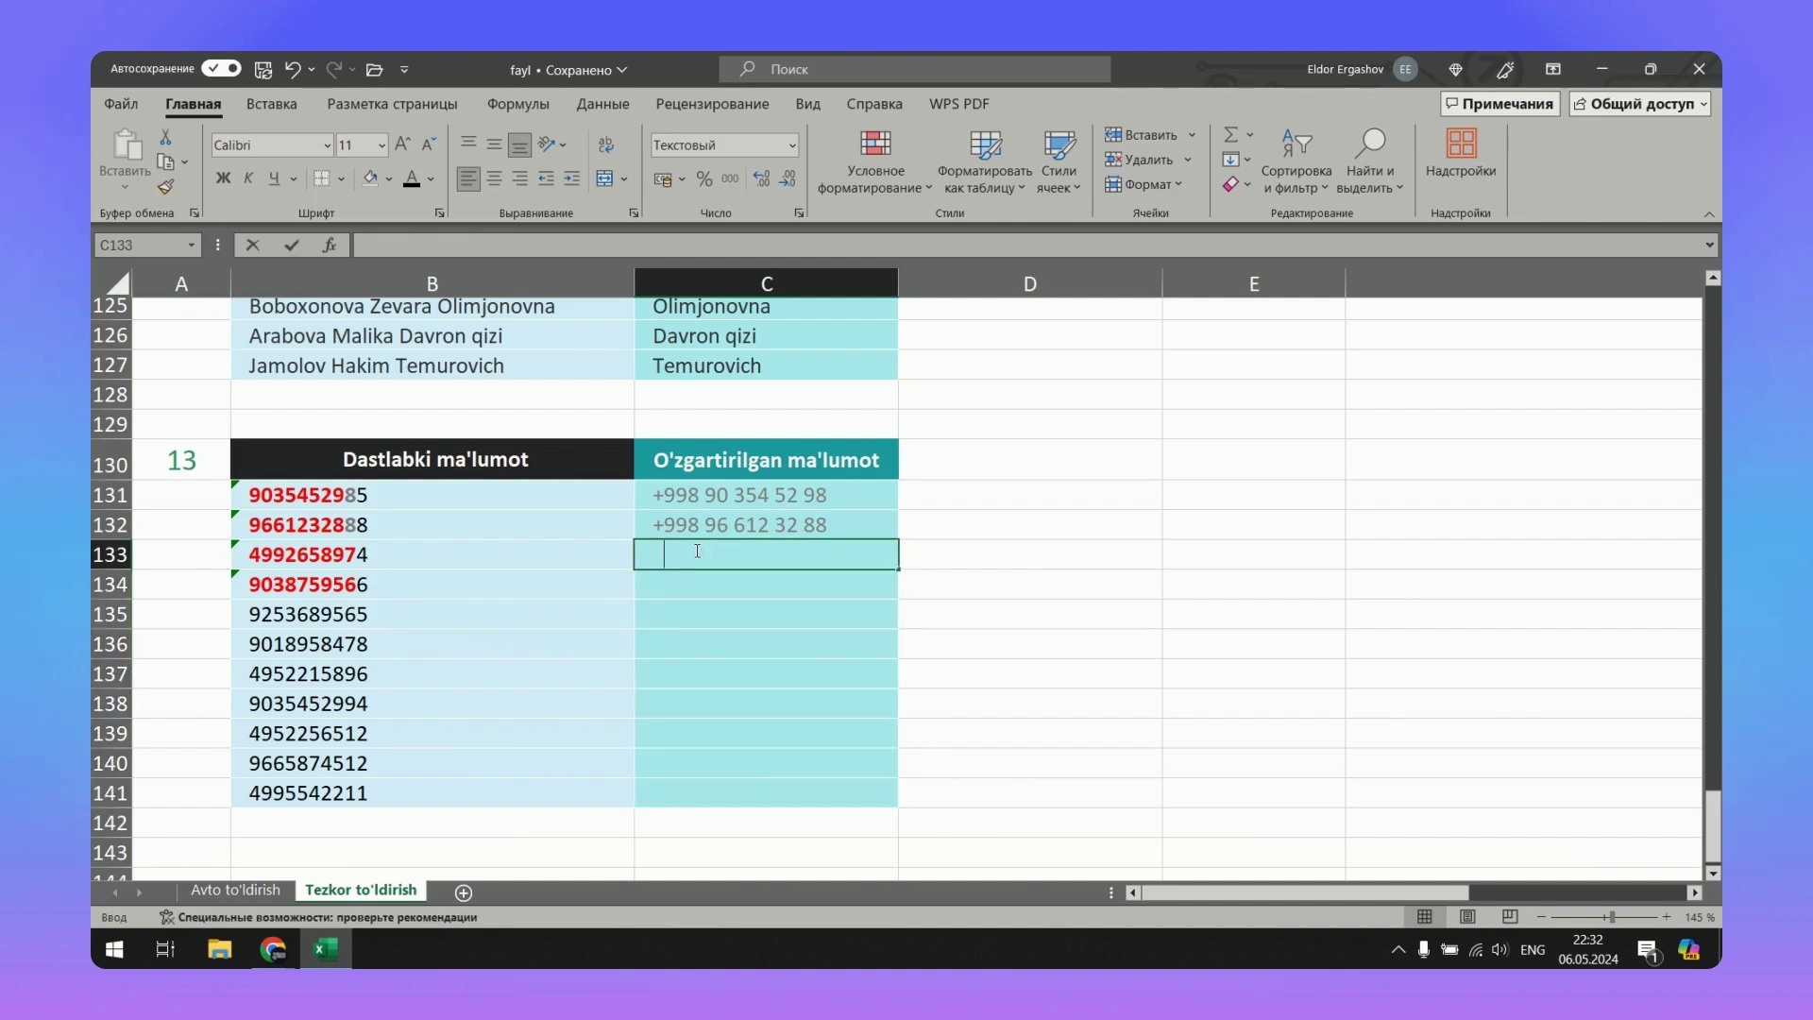
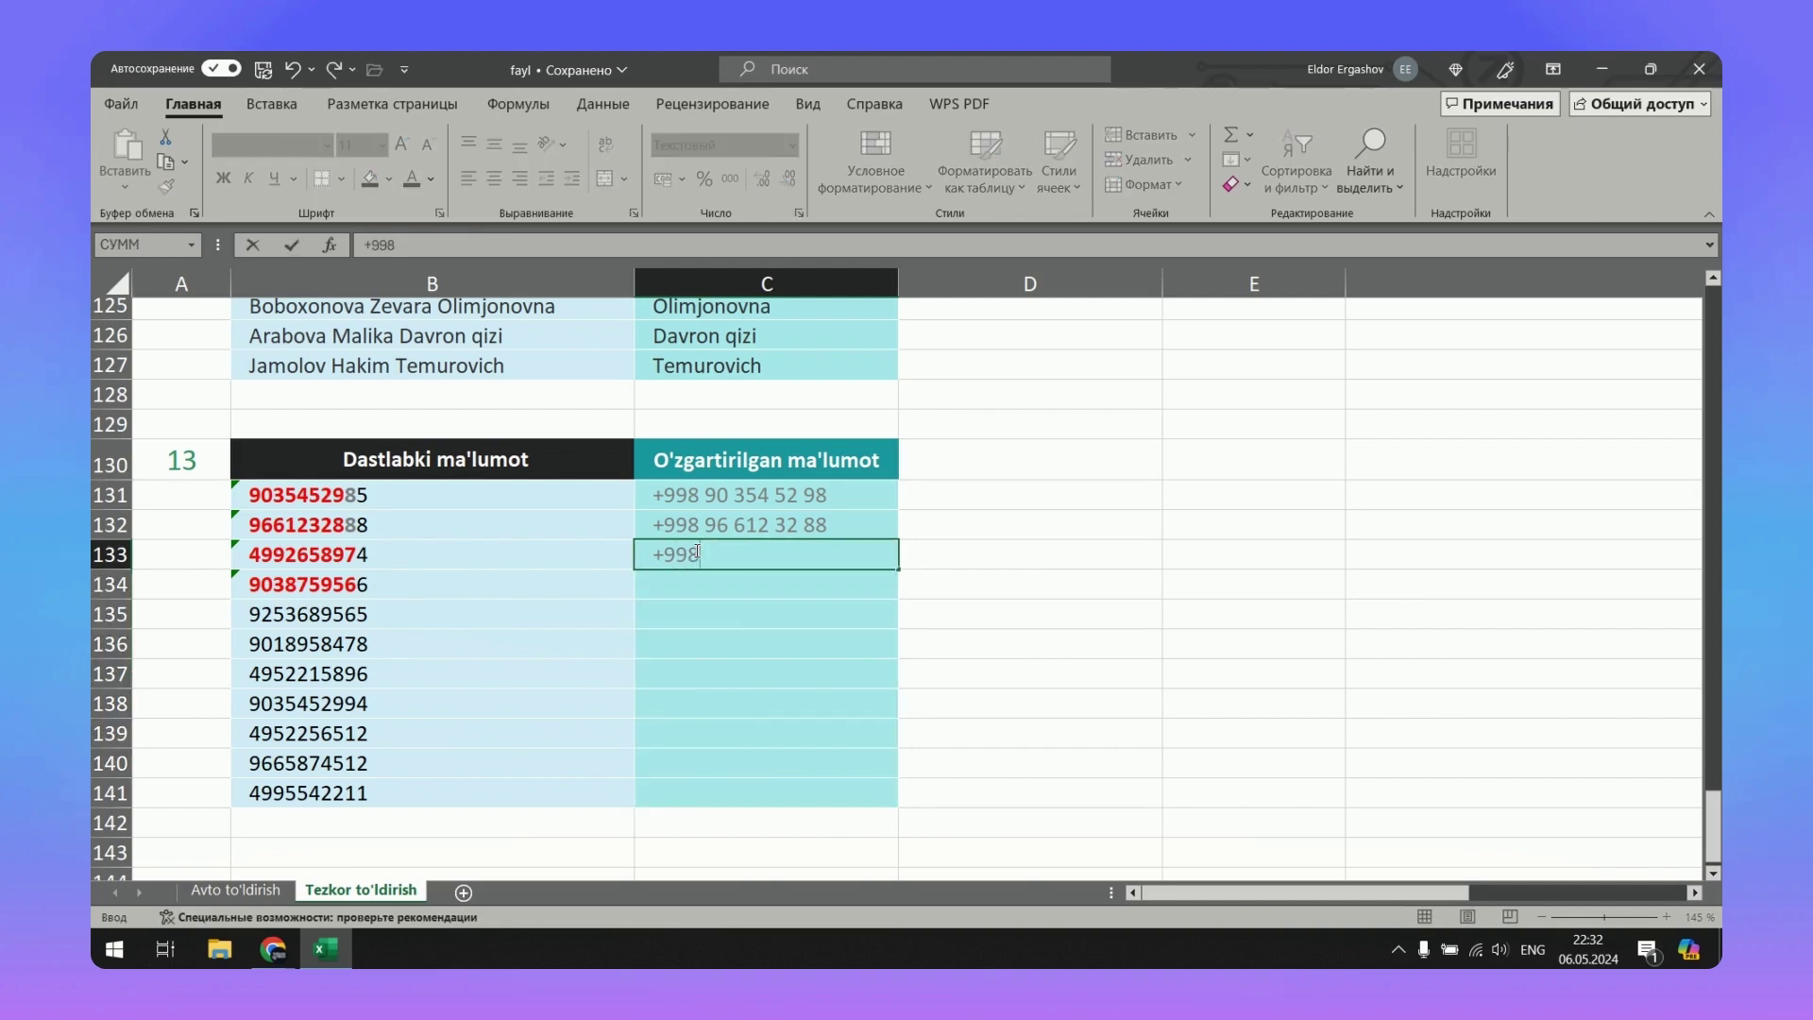
type("3")
key("BackSpace")
key("Return")
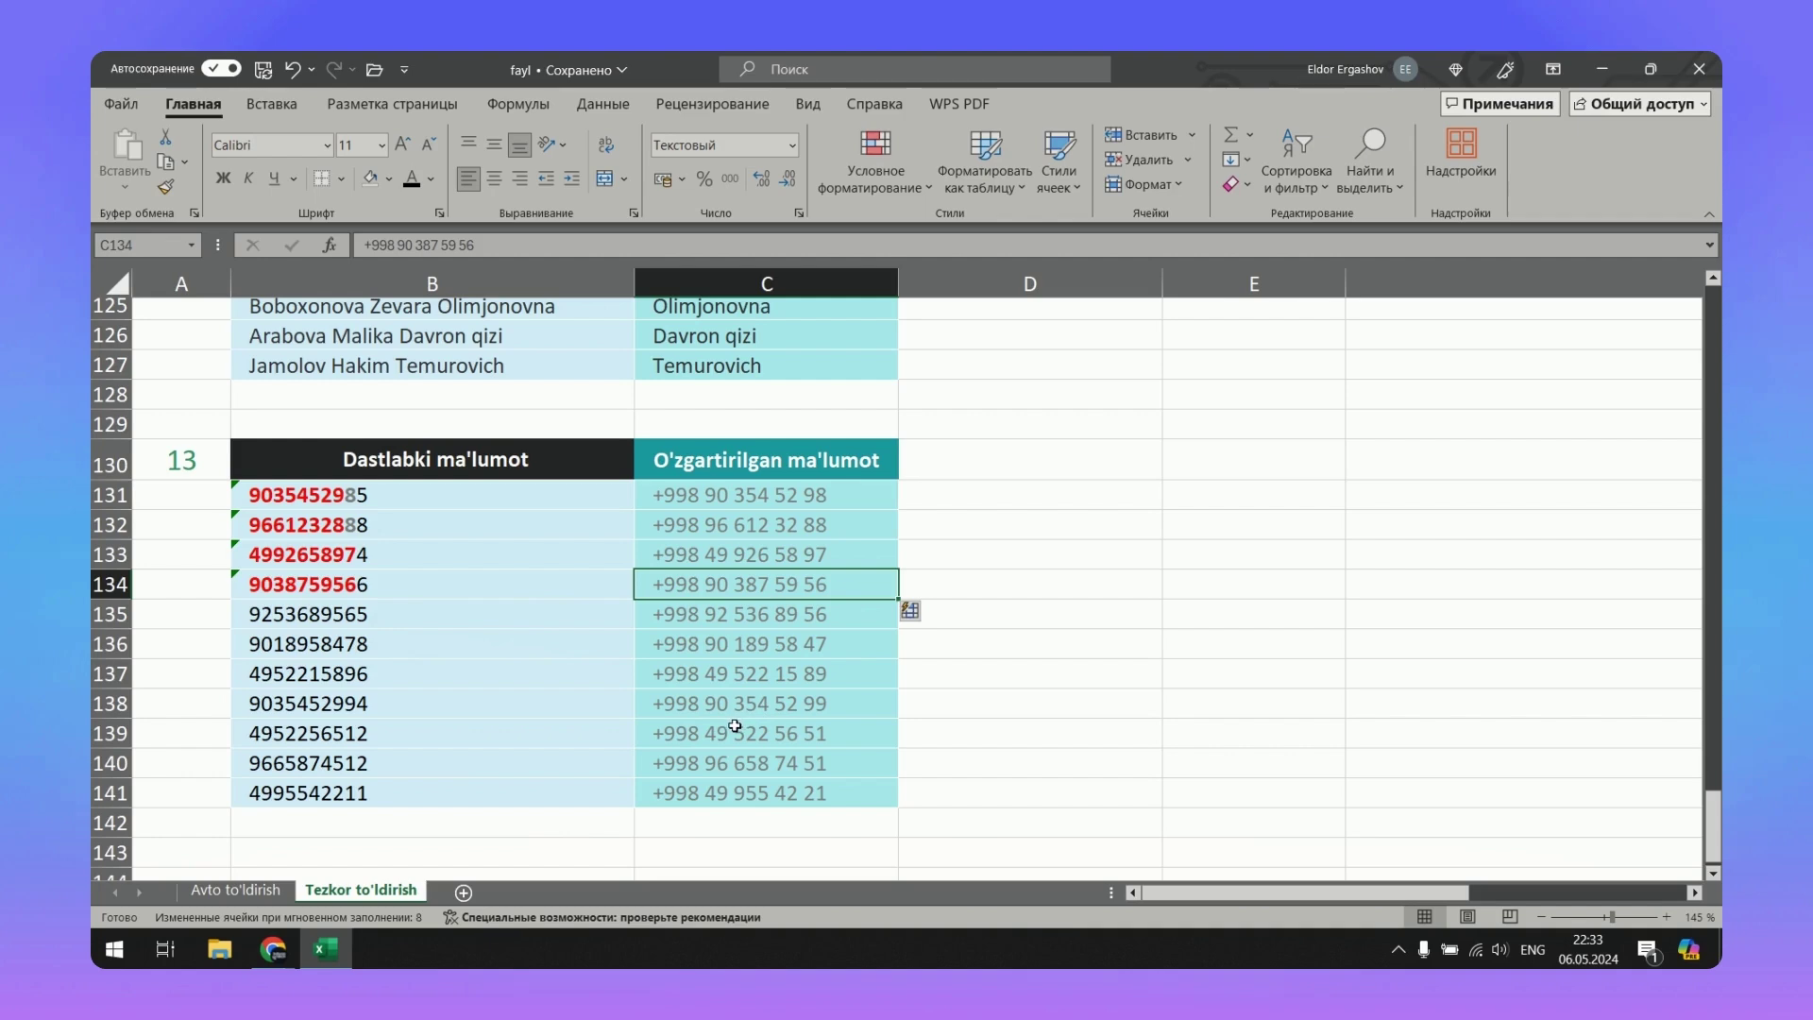
Review the three example numbers in C131:C133 against the refilled results.
left_click(838, 553)
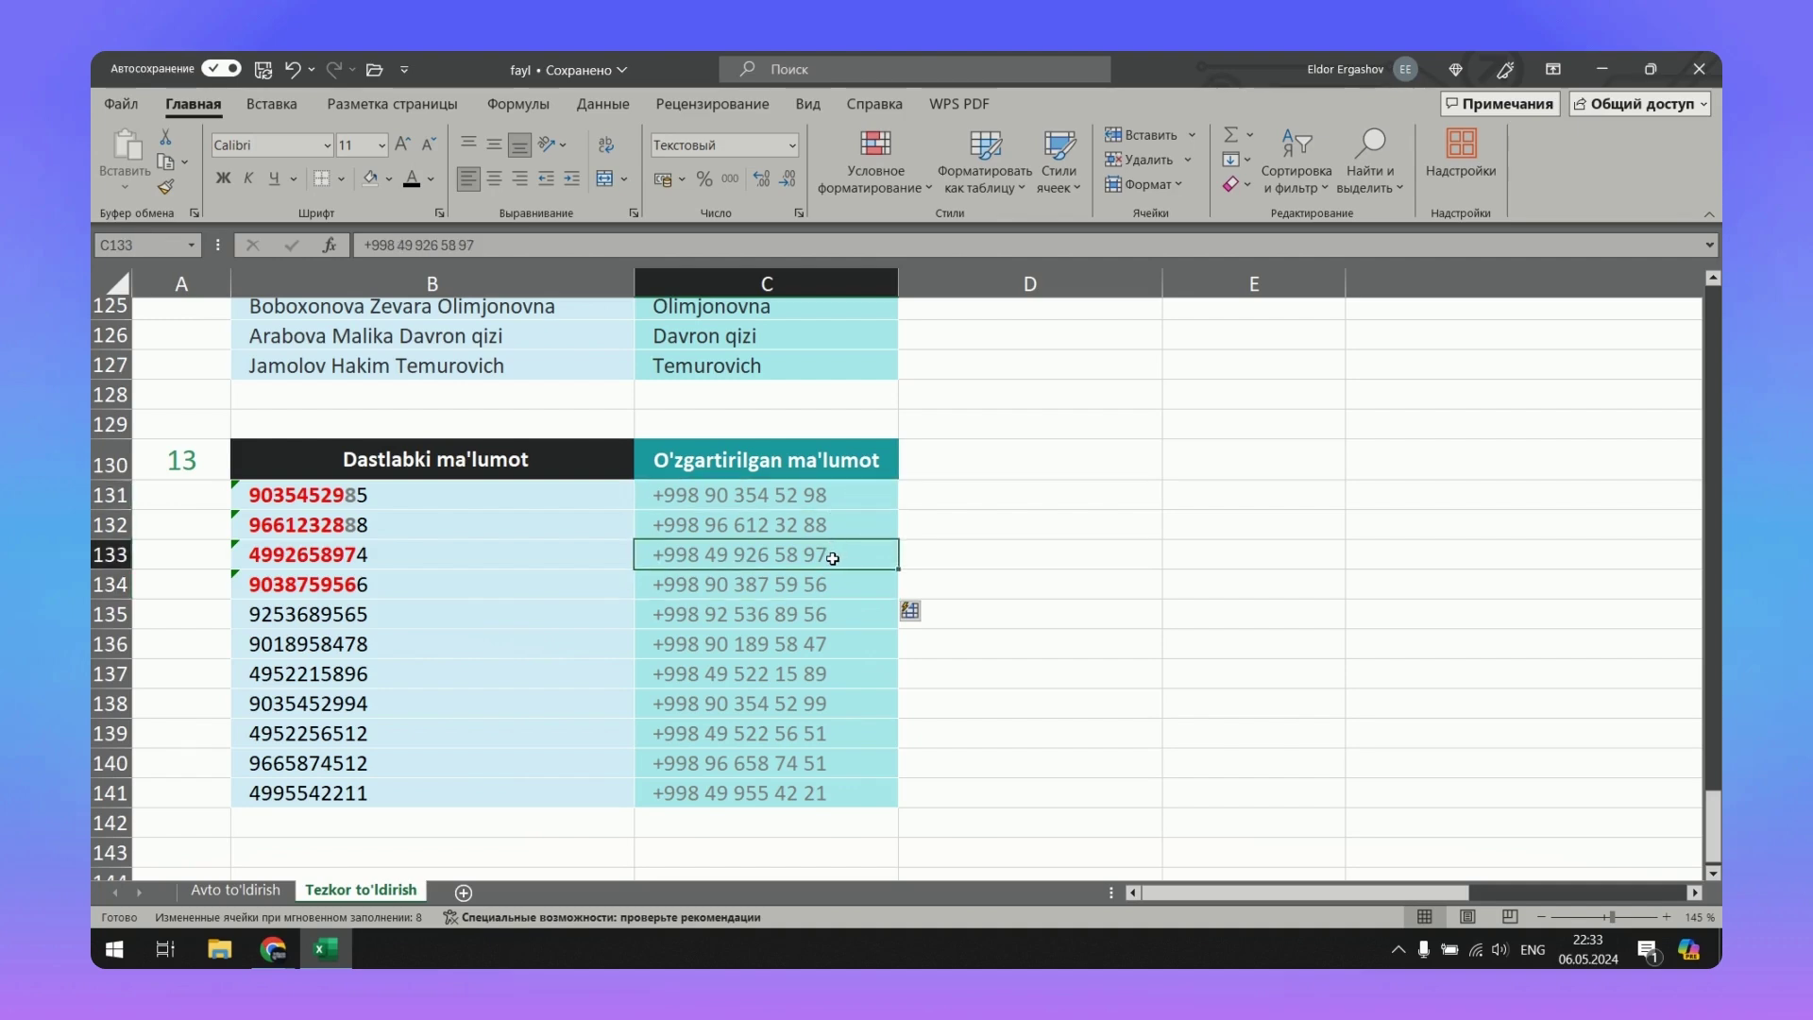
left_click(793, 500)
left_click(798, 525)
left_click(802, 557)
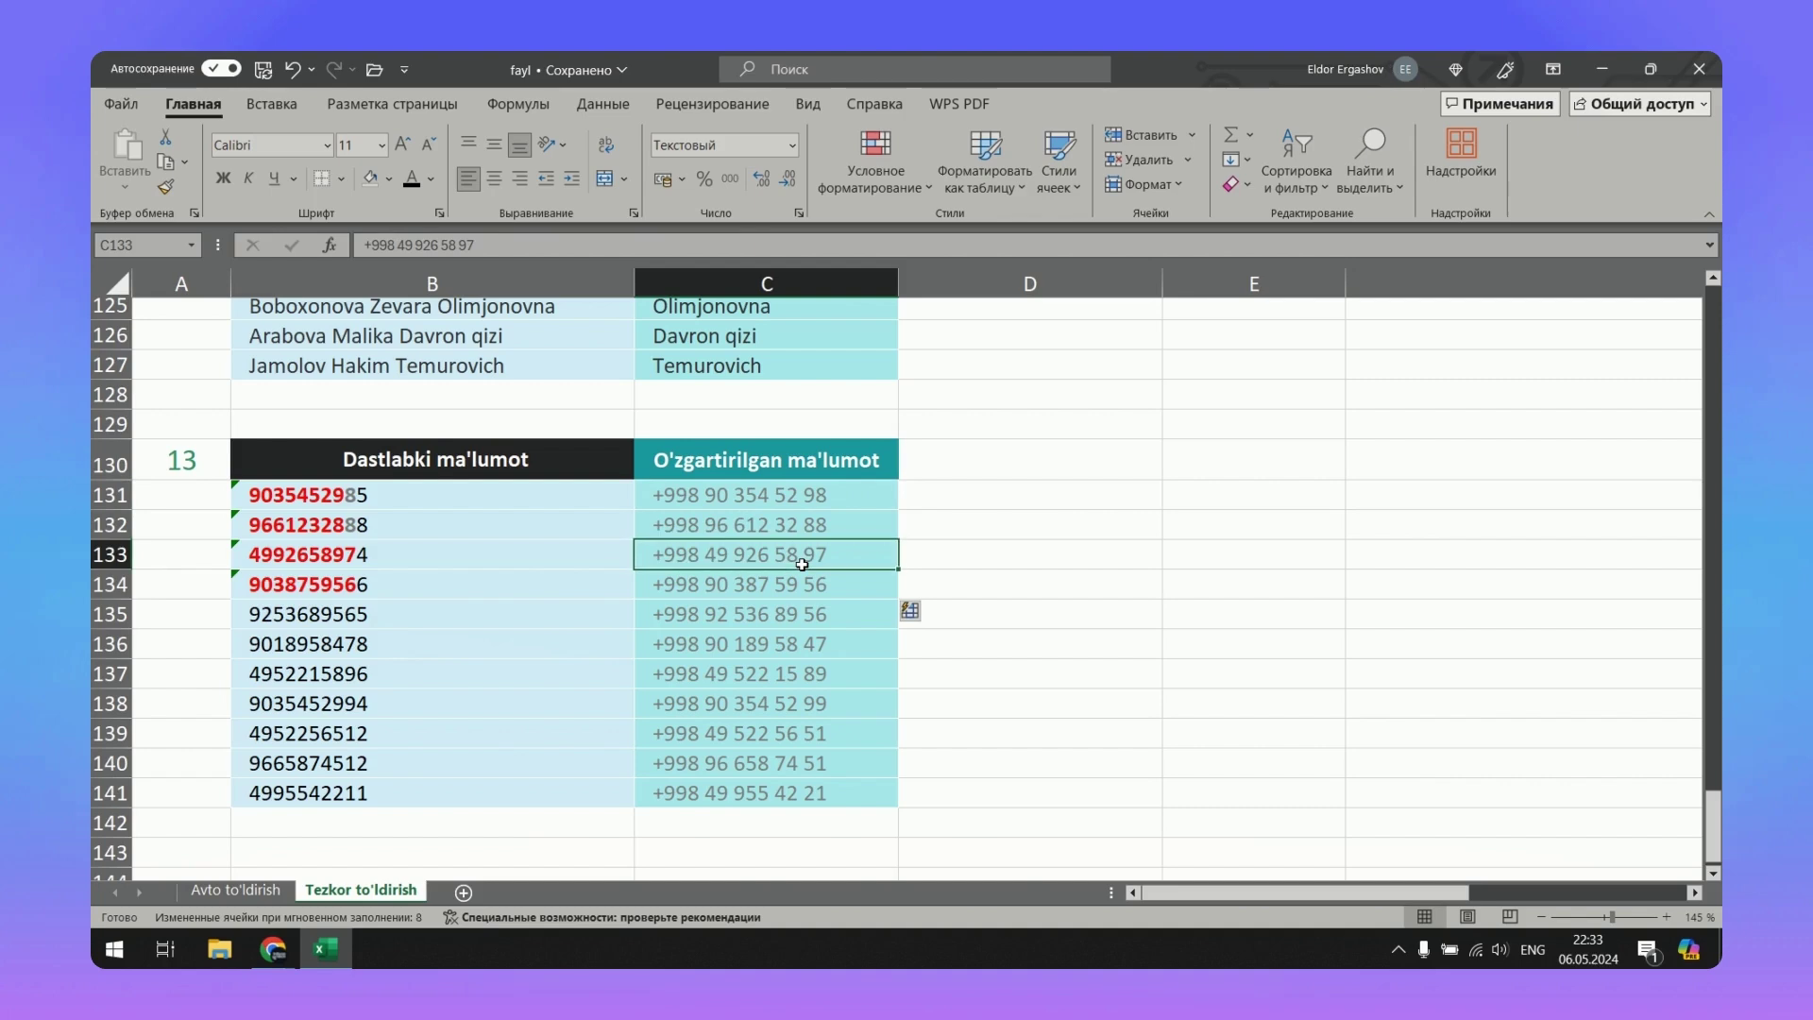